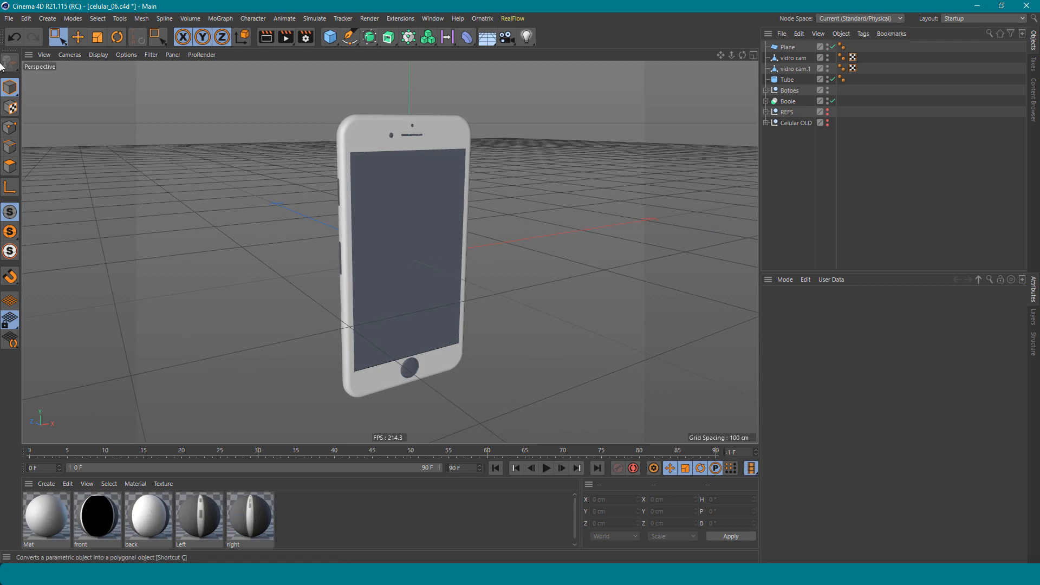
# Start a new project and bring back.png, front.png, left.png and right.png from the tex folder in as materials.
pyautogui.click(9, 19)
pyautogui.click(25, 37)
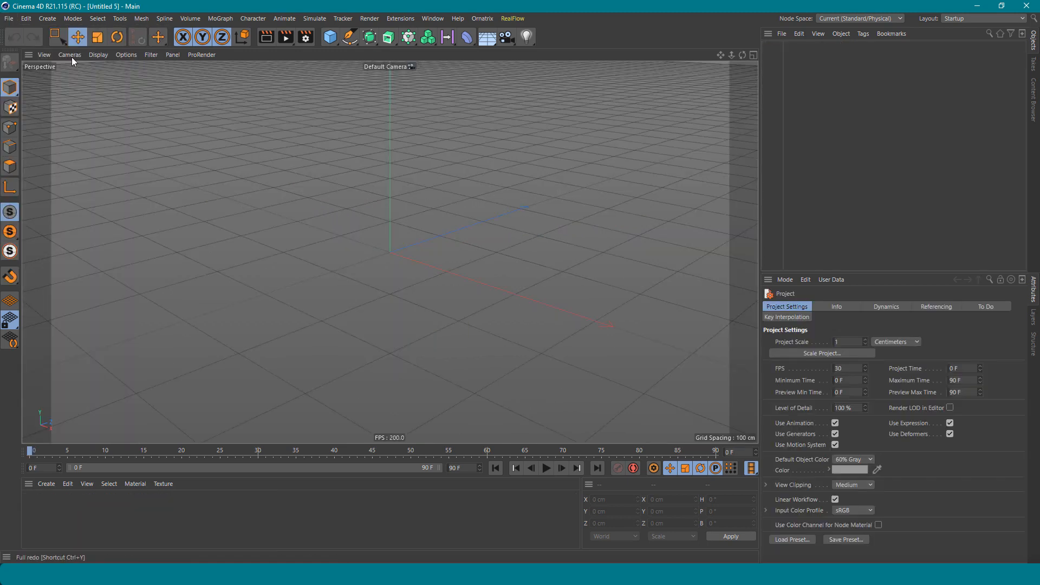
pyautogui.hotkey('alt', 'Tab')
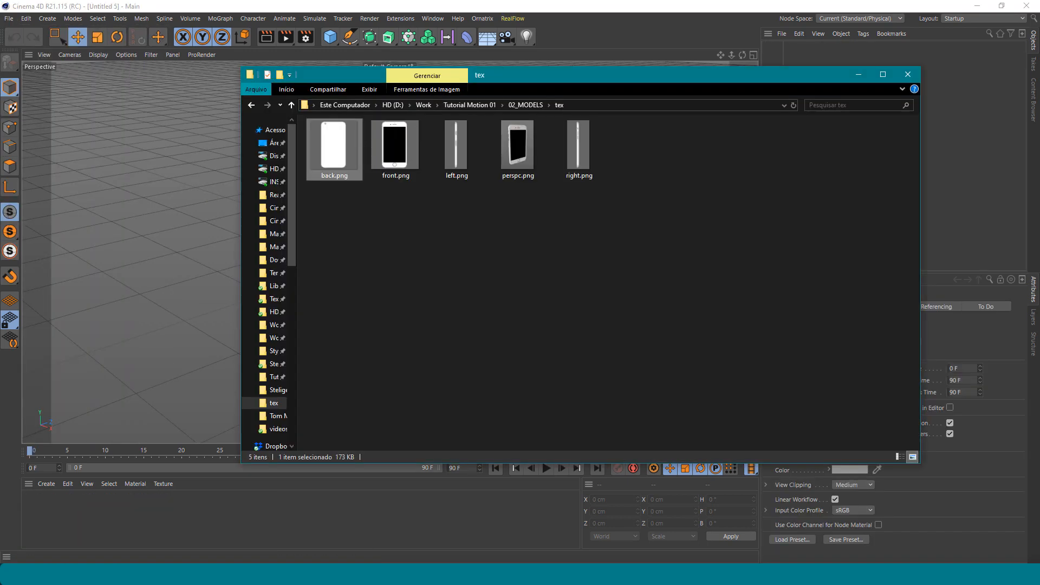
pyautogui.click(491, 234)
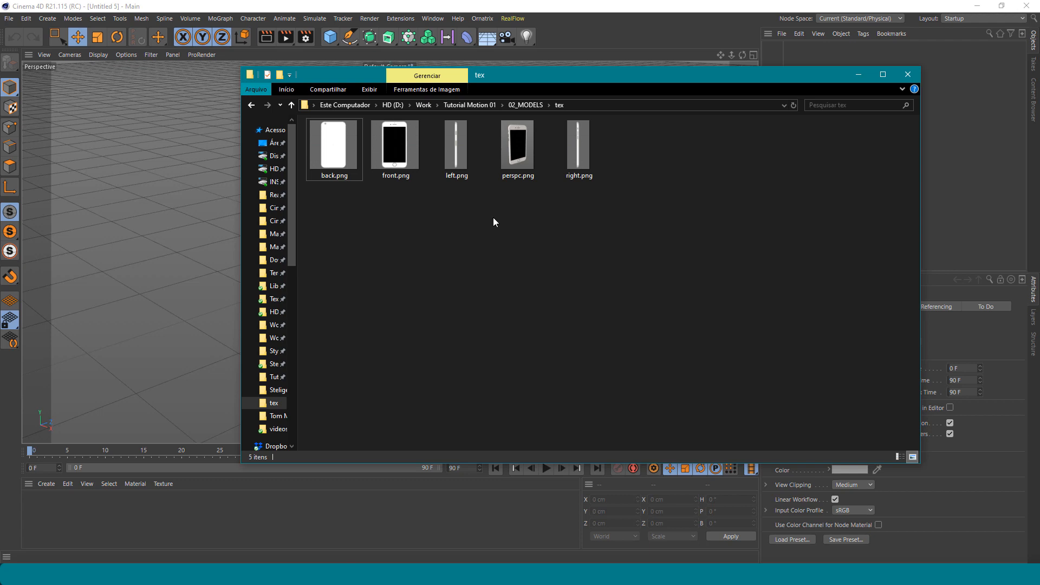
pyautogui.moveTo(487, 216); pyautogui.dragTo(349, 117)
pyautogui.keyDown('ctrl'); pyautogui.click(571, 160); pyautogui.keyUp('ctrl')
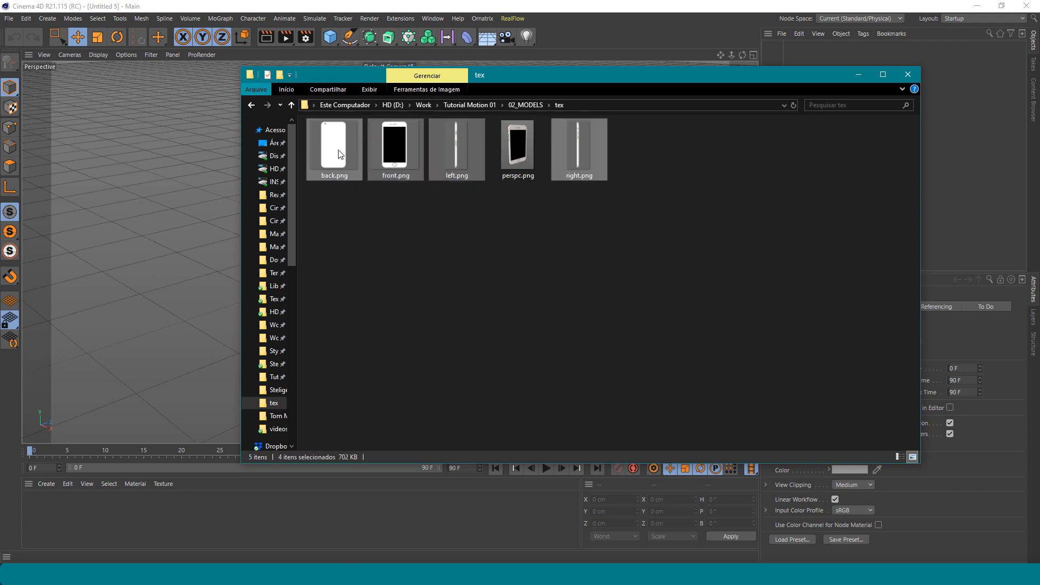
pyautogui.moveTo(340, 154); pyautogui.dragTo(123, 525)
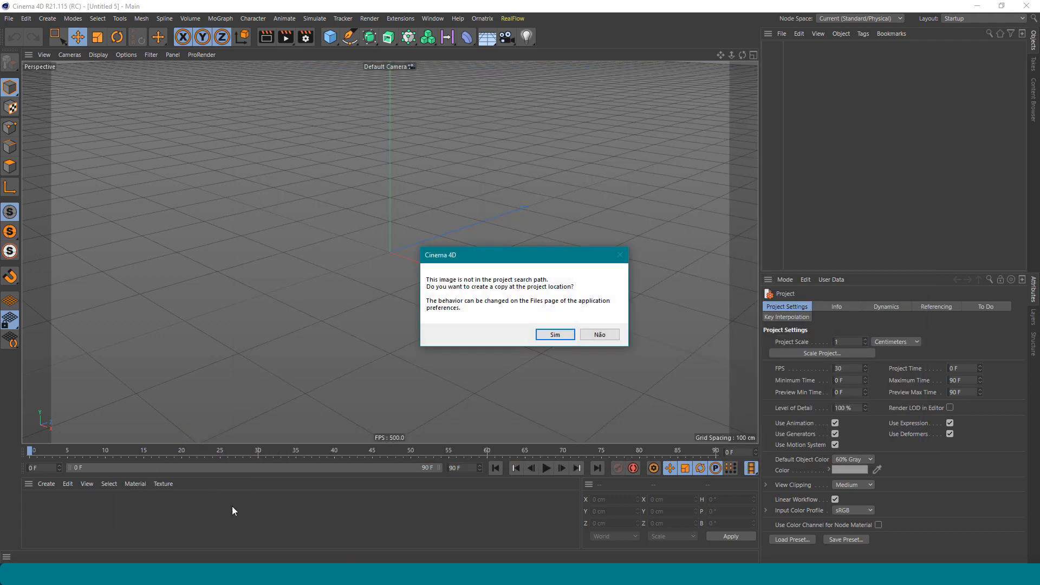
# Decline copying each of the four imported images to the project location.
pyautogui.click(587, 336)
pyautogui.click(601, 334)
pyautogui.click(609, 334)
pyautogui.click(614, 334)
pyautogui.click(271, 527)
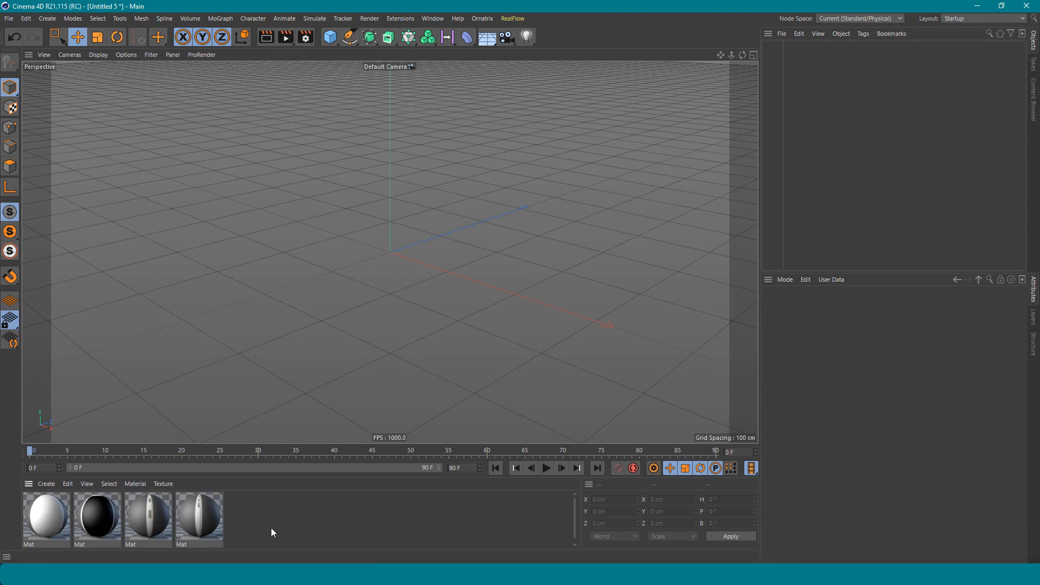
# Rename the material using back.png as "back" and the material using front.png as "front".
pyautogui.click(59, 525)
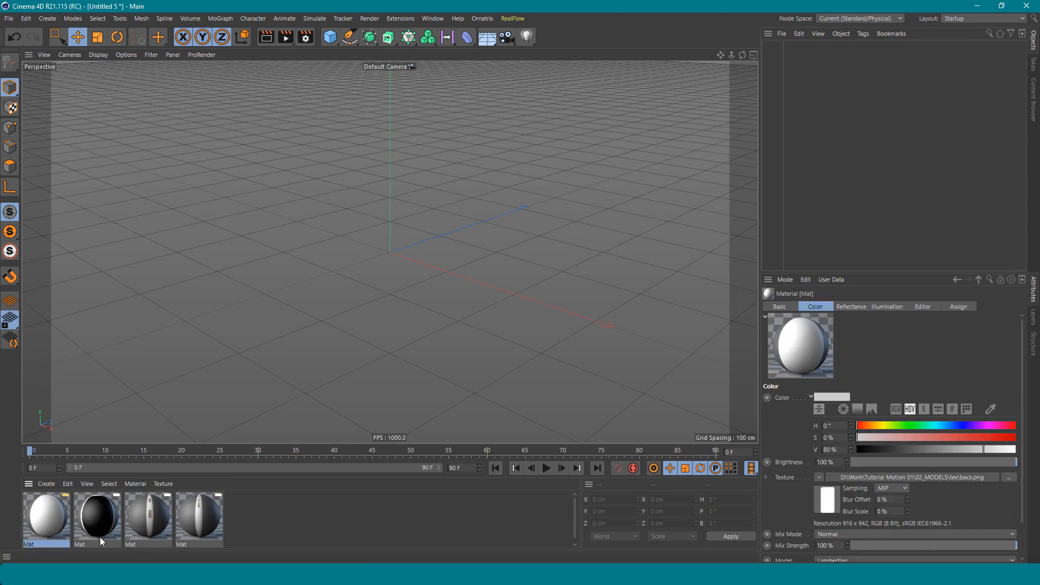
pyautogui.doubleClick(35, 544)
pyautogui.write('back')
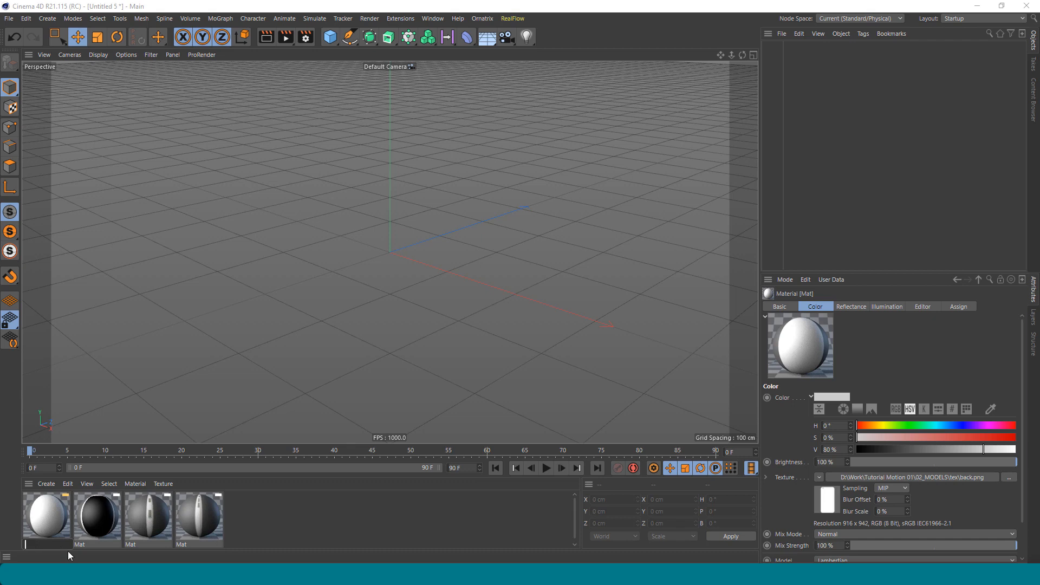
pyautogui.press('Return')
pyautogui.click(96, 524)
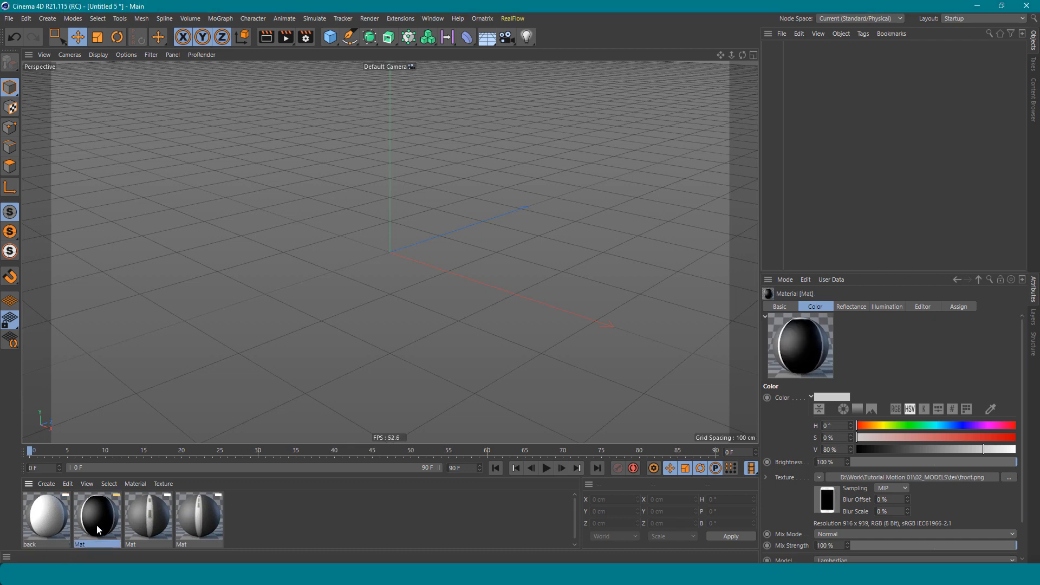
pyautogui.doubleClick(87, 544)
pyautogui.press('BackSpace')
pyautogui.press('BackSpace')
pyautogui.press('BackSpace')
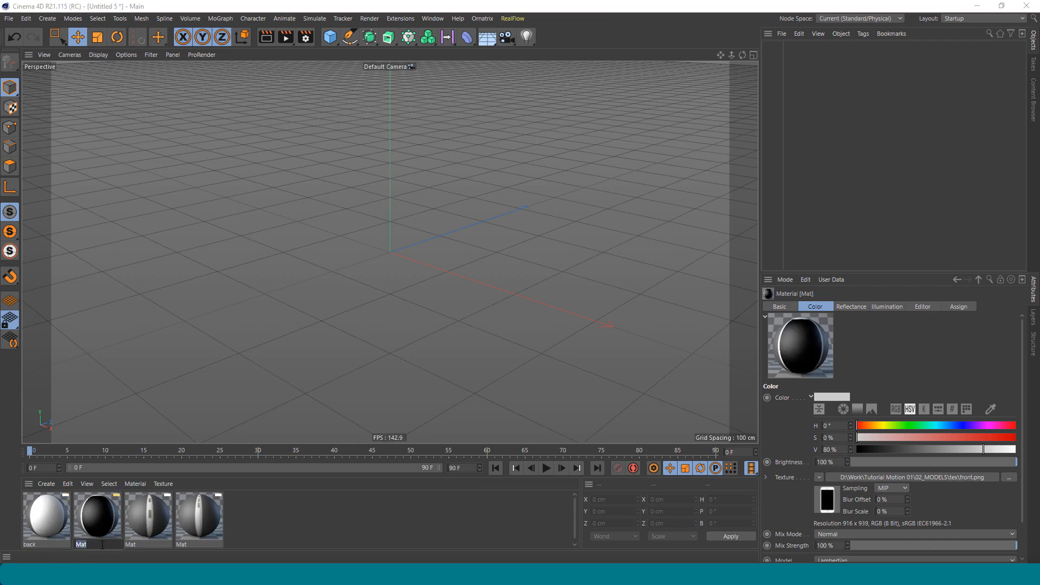
pyautogui.write('front')
pyautogui.press('Return')
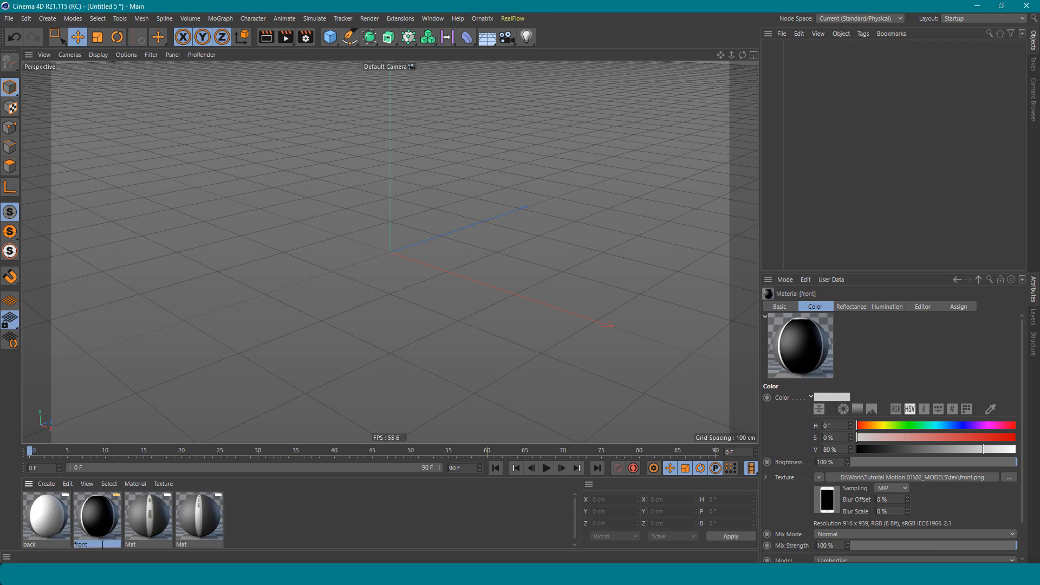
# Rename the material using left.png as "left" and the material using right.png as "right".
pyautogui.click(146, 524)
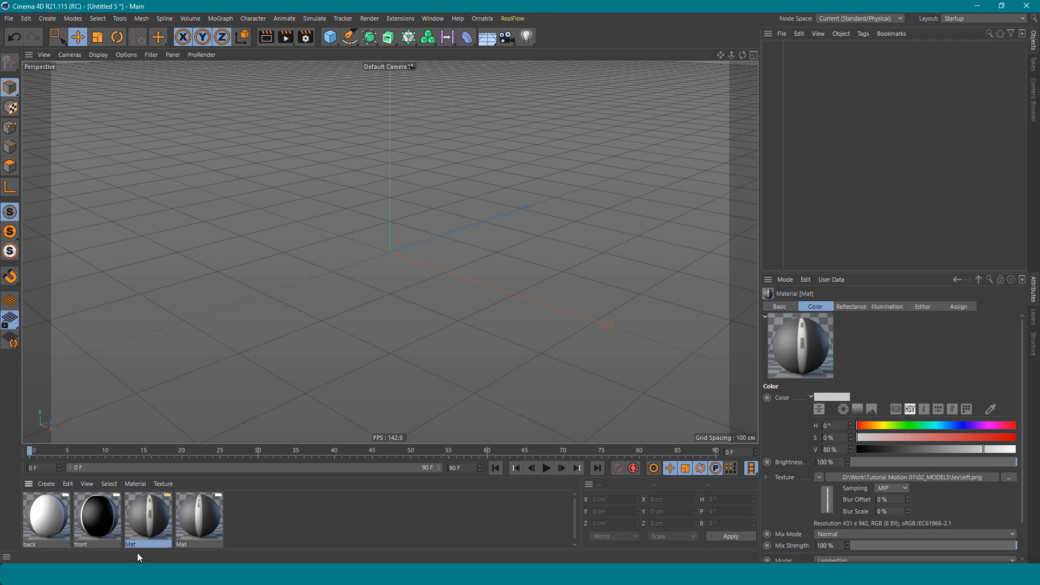
pyautogui.doubleClick(142, 544)
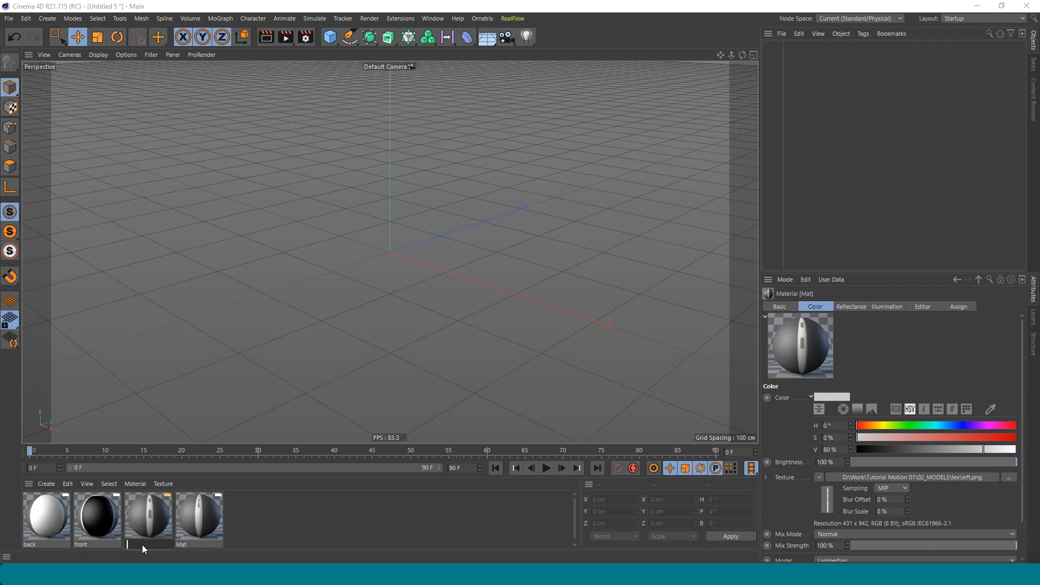
pyautogui.write('left')
pyautogui.press('Return')
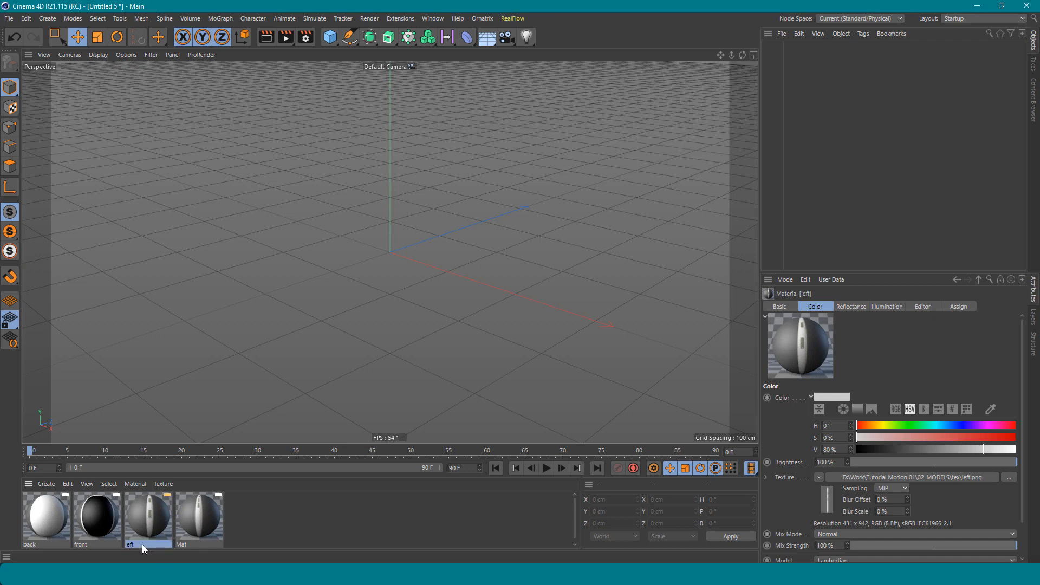
pyautogui.click(206, 525)
pyautogui.doubleClick(192, 545)
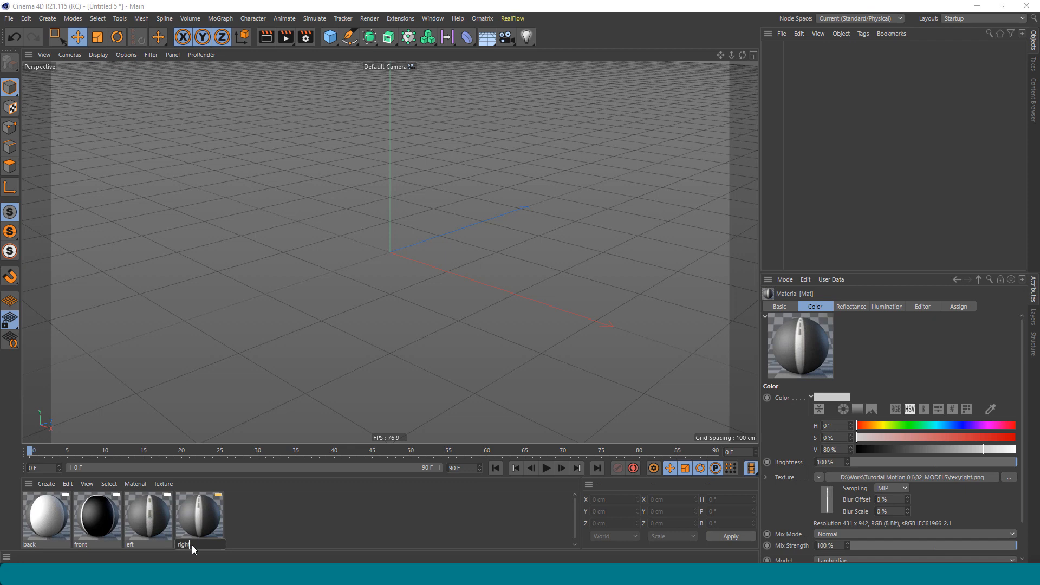
pyautogui.write('right')
pyautogui.click(378, 303)
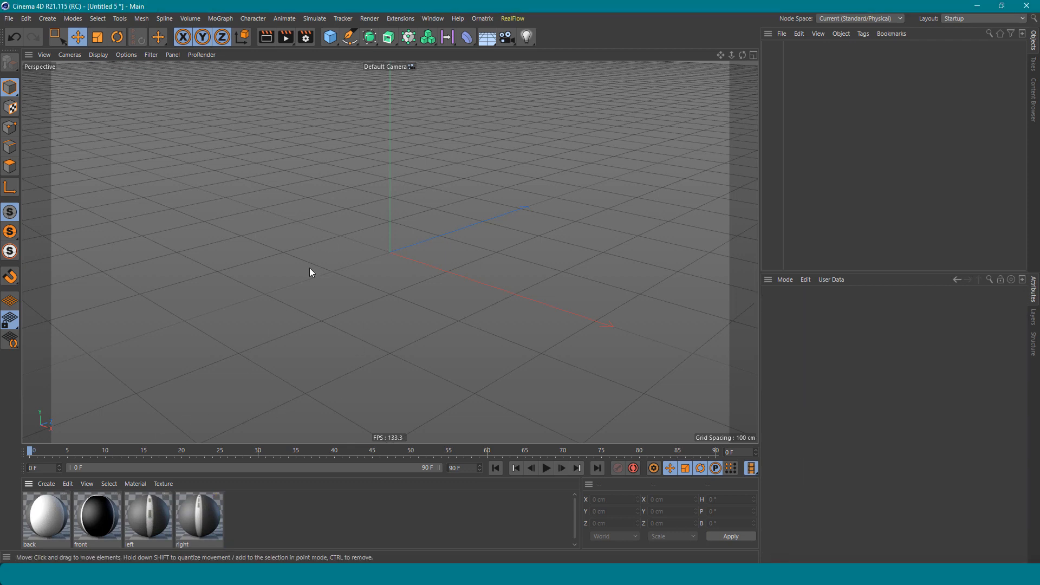
# Select the back, front, left and right materials together and disable their Reflectance channel.
pyautogui.moveTo(250, 511); pyautogui.dragTo(2, 519)
pyautogui.doubleClick(64, 531)
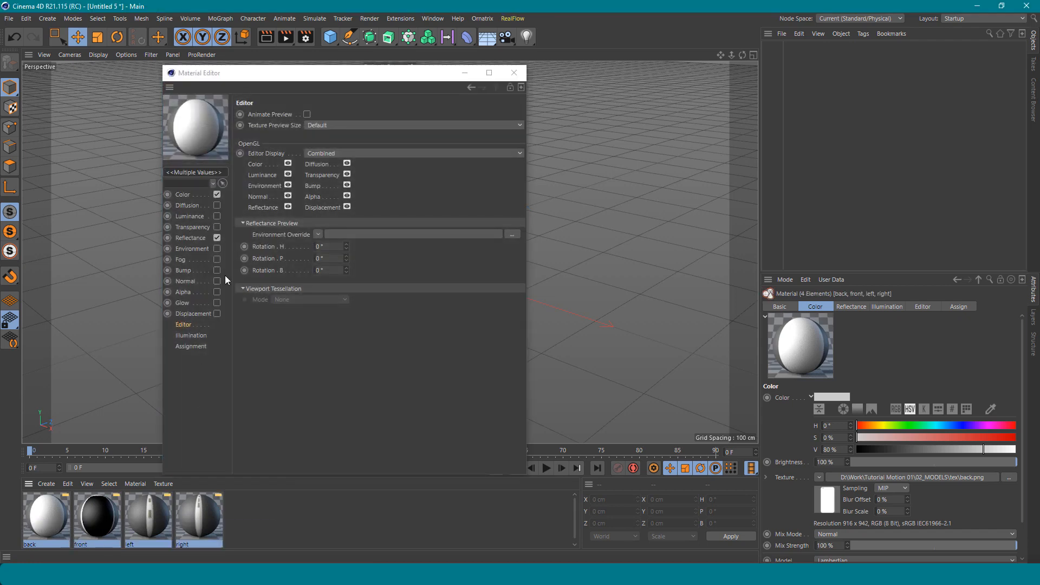
pyautogui.moveTo(245, 519); pyautogui.dragTo(62, 504)
pyautogui.click(57, 518)
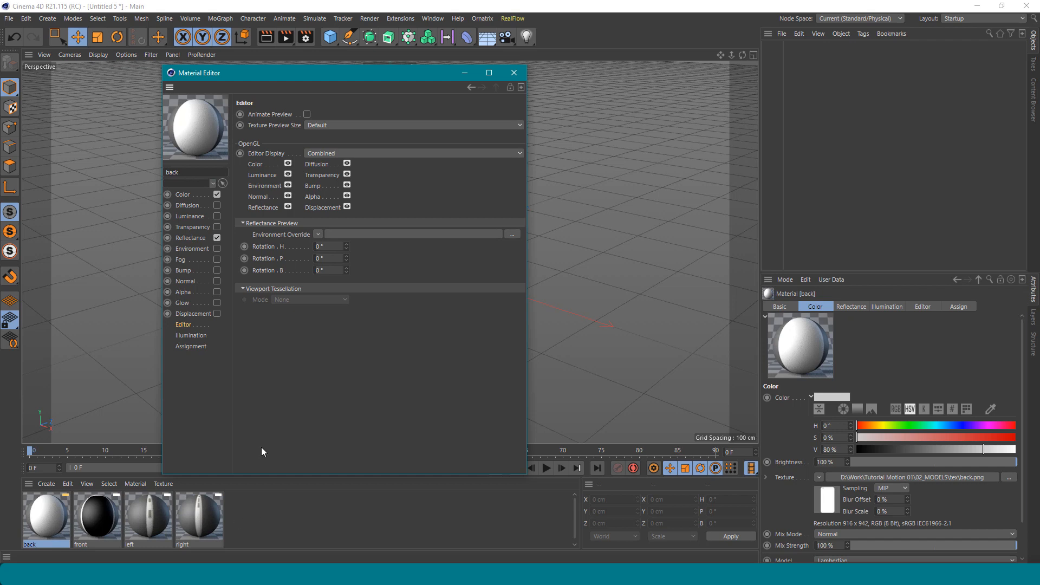
pyautogui.click(523, 77)
pyautogui.doubleClick(54, 522)
pyautogui.moveTo(298, 524); pyautogui.dragTo(12, 498)
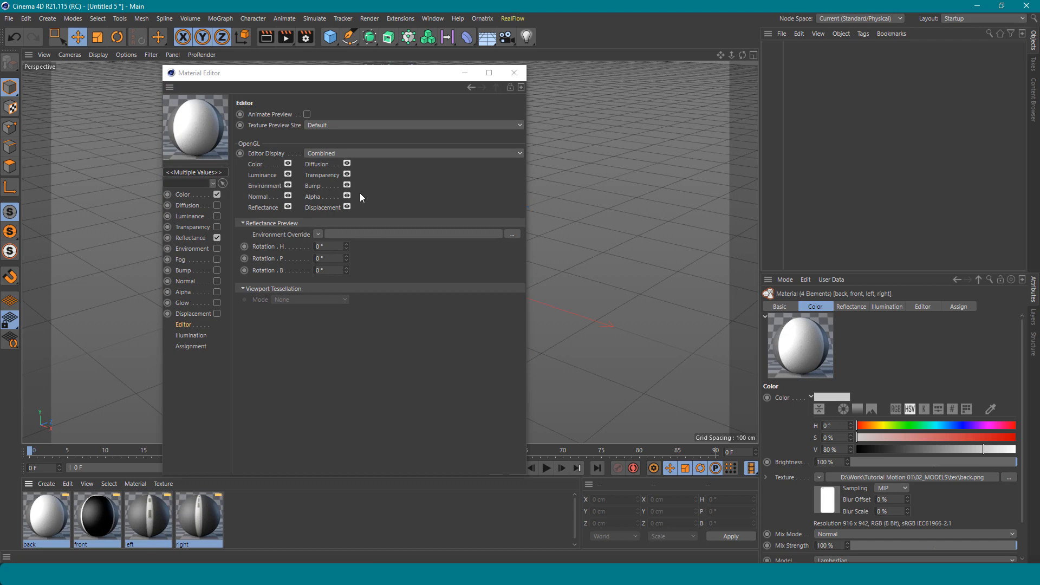
pyautogui.click(217, 238)
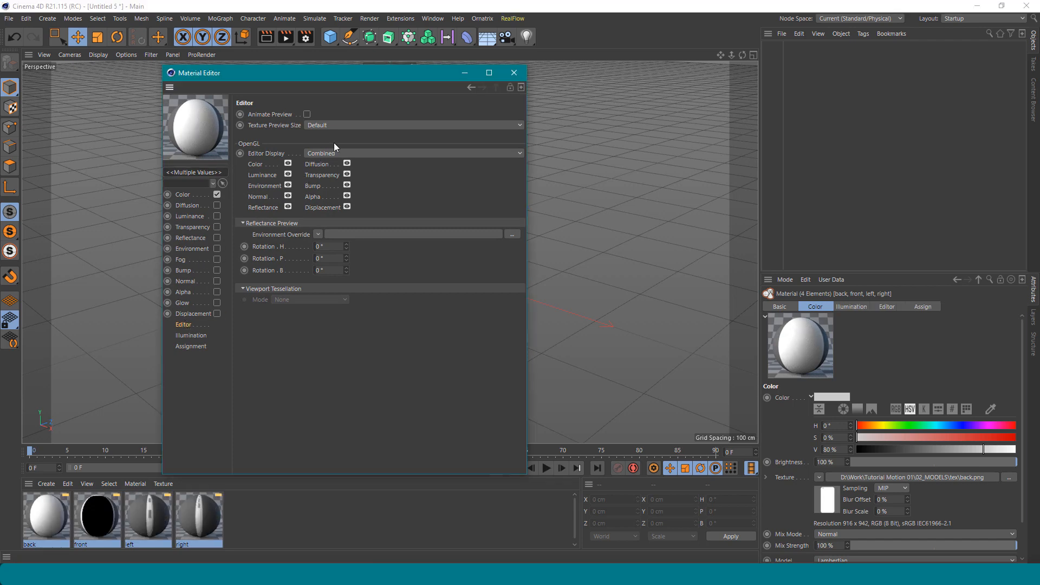
# Set the texture preview size of all four materials to No Scaling and close the Material Editor.
pyautogui.click(367, 125)
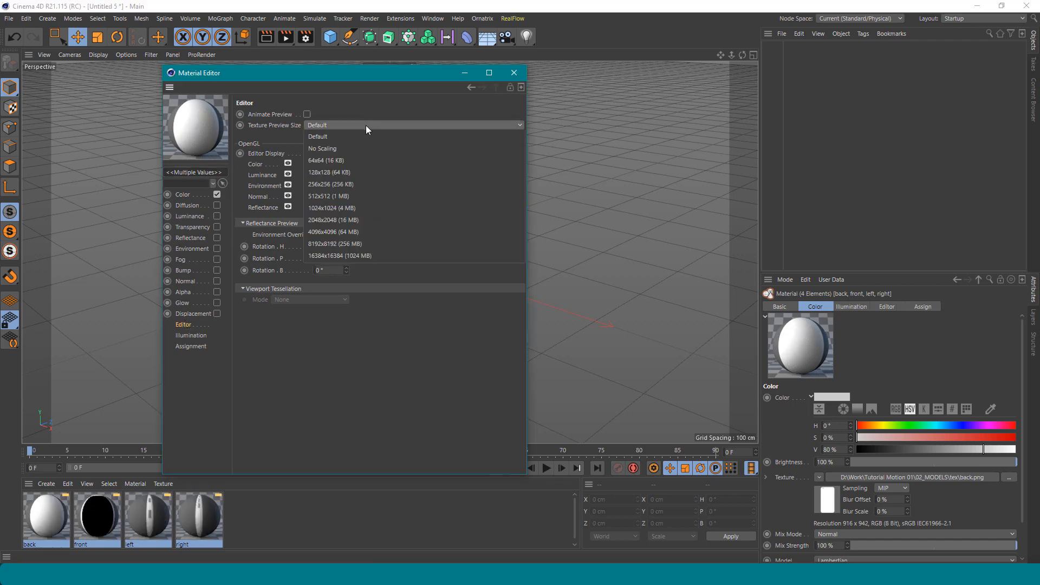
pyautogui.click(327, 148)
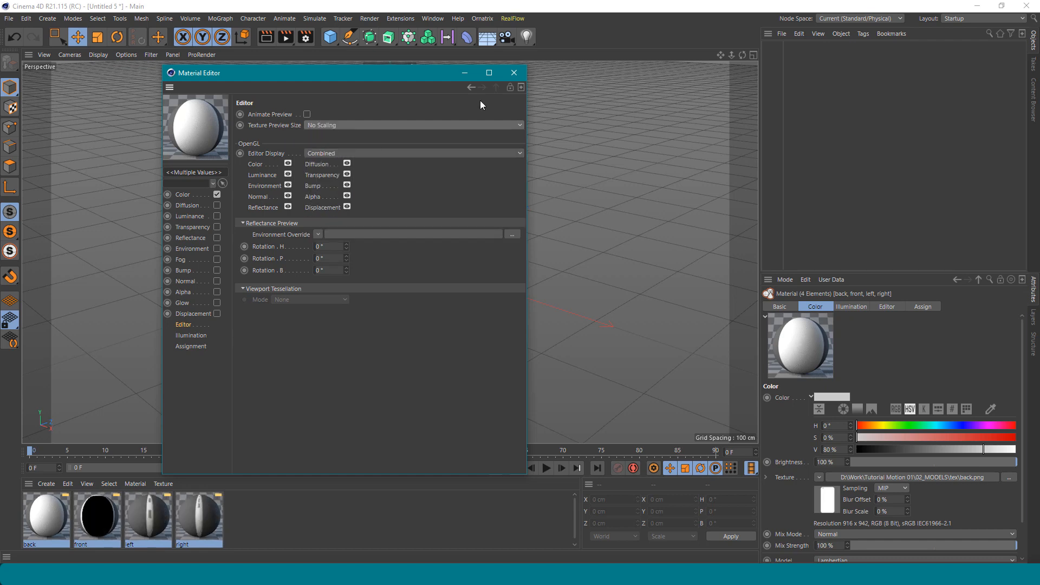
pyautogui.click(521, 72)
pyautogui.click(362, 179)
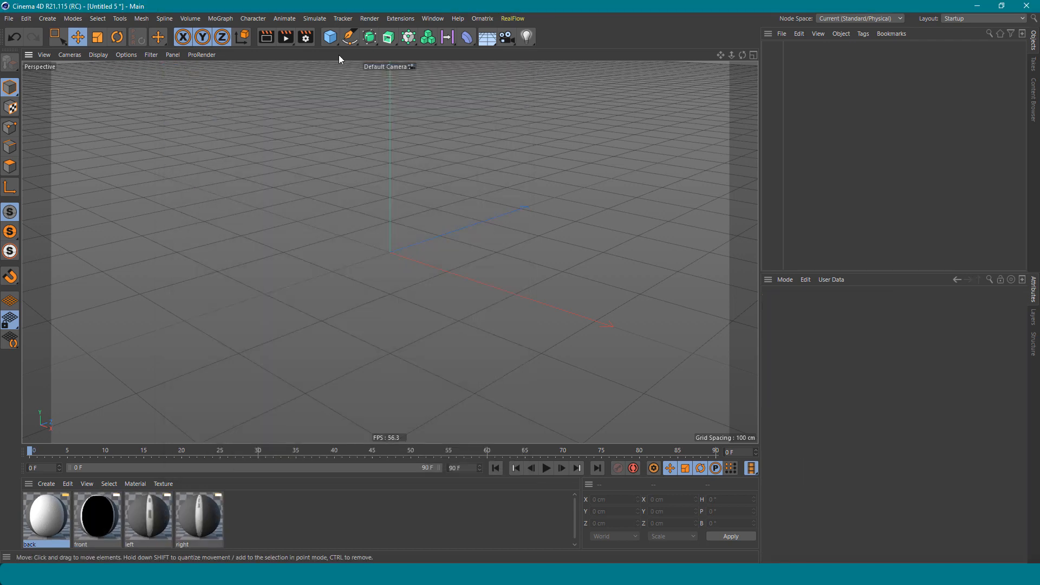
# Add a plane and rotate it to a 90° pitch so that it stands upright.
pyautogui.click(330, 37)
pyautogui.click(429, 69)
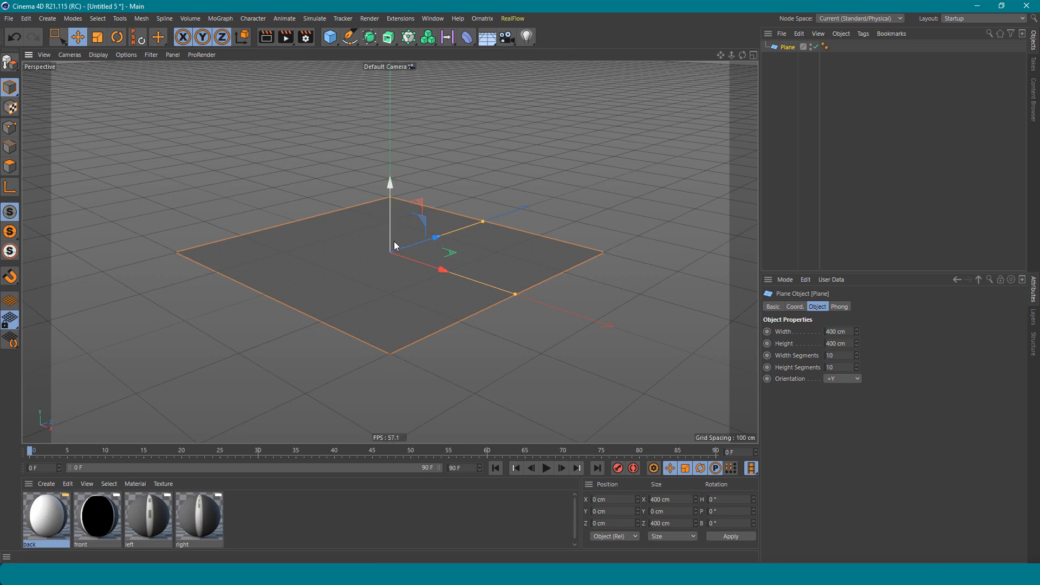
pyautogui.press('r')
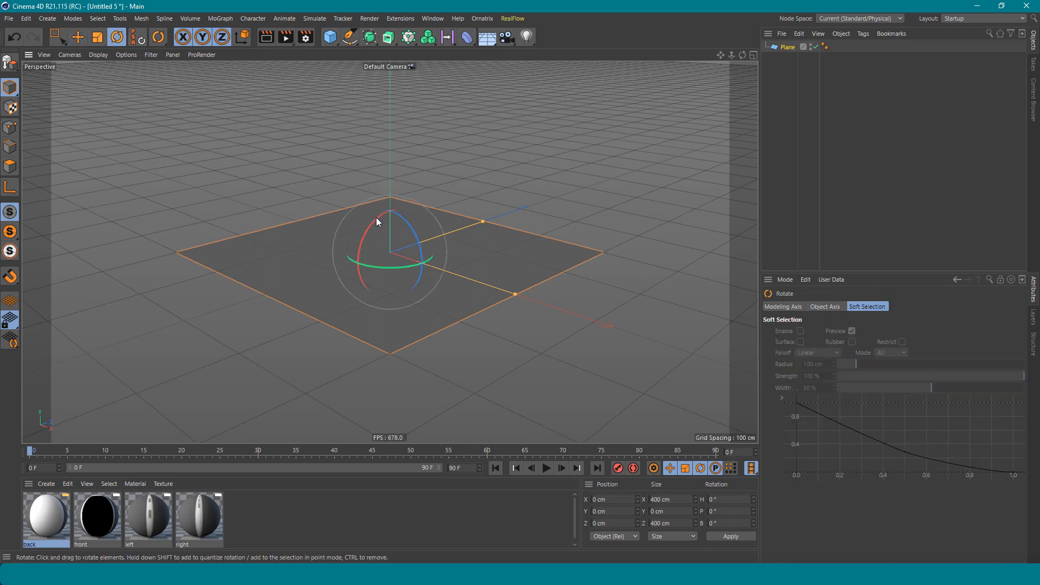
pyautogui.moveTo(377, 220); pyautogui.dragTo(490, 233)
pyautogui.click(490, 230)
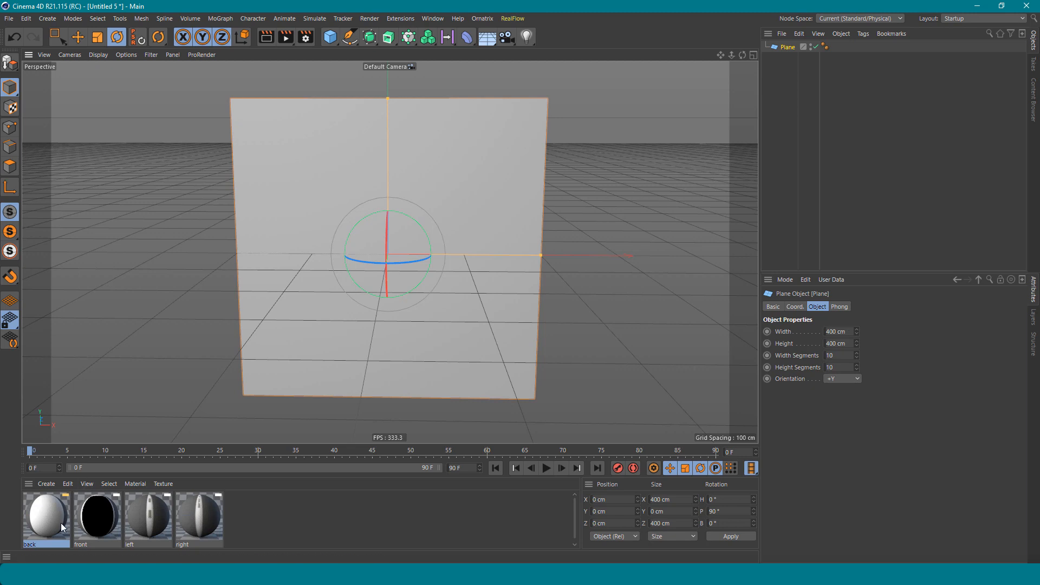
# Apply the front material to the upright plane and review the material's editor settings.
pyautogui.moveTo(99, 517); pyautogui.dragTo(363, 328)
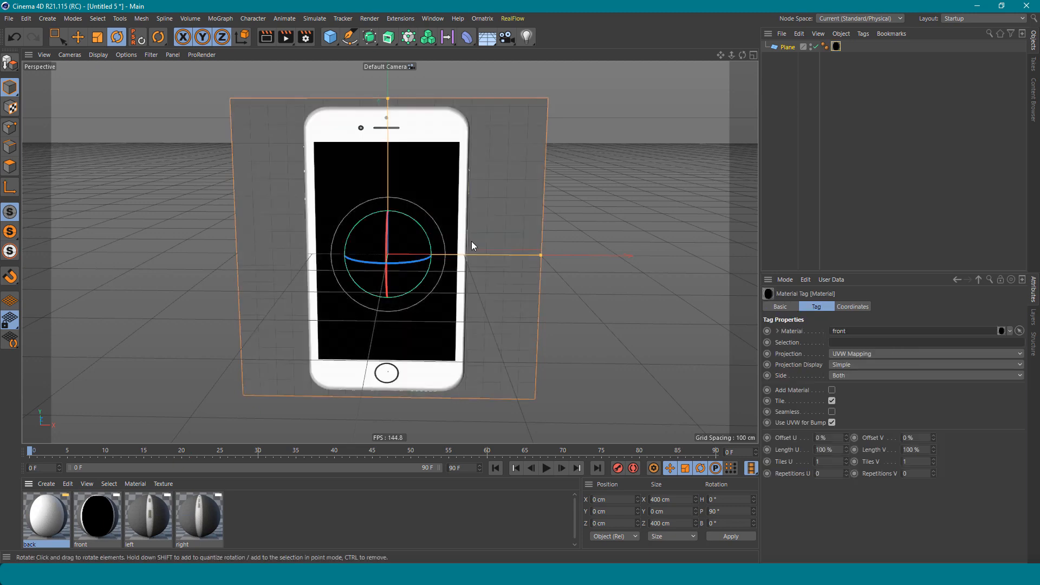
pyautogui.doubleClick(91, 527)
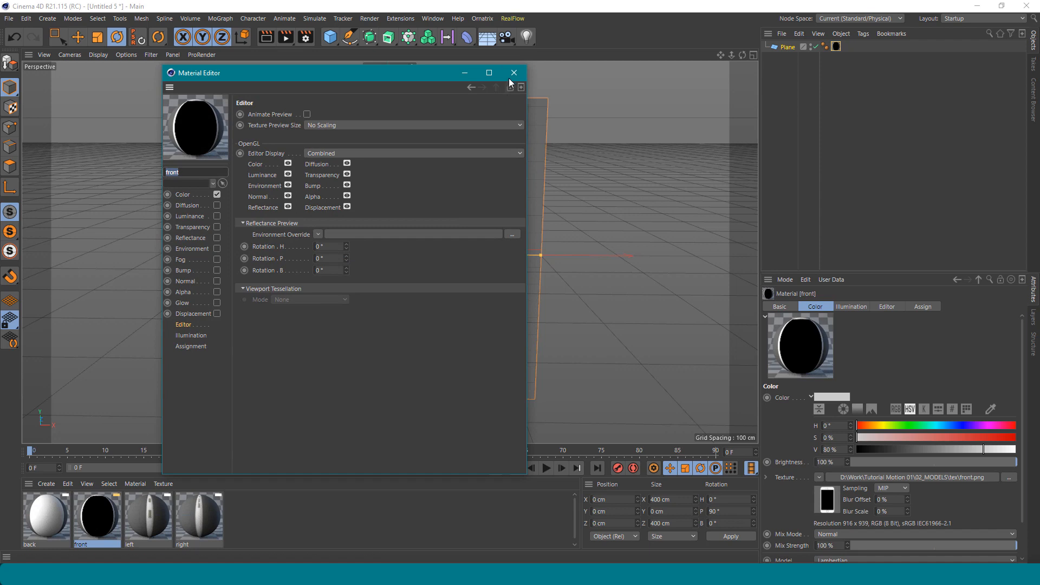
pyautogui.click(512, 74)
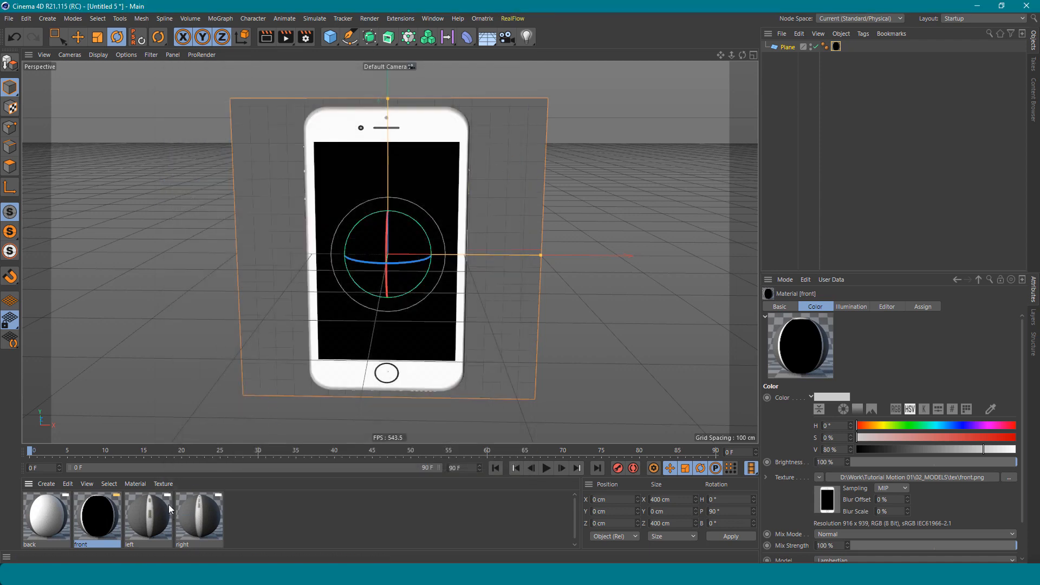
# Set the plane's width to 916 cm and its height to 939 cm to match the proportions of front.png.
pyautogui.moveTo(540, 255)
pyautogui.mouseDown()
pyautogui.moveTo(499, 262)
pyautogui.moveTo(536, 266)
pyautogui.mouseUp()
pyautogui.moveTo(387, 98); pyautogui.dragTo(388, 131)
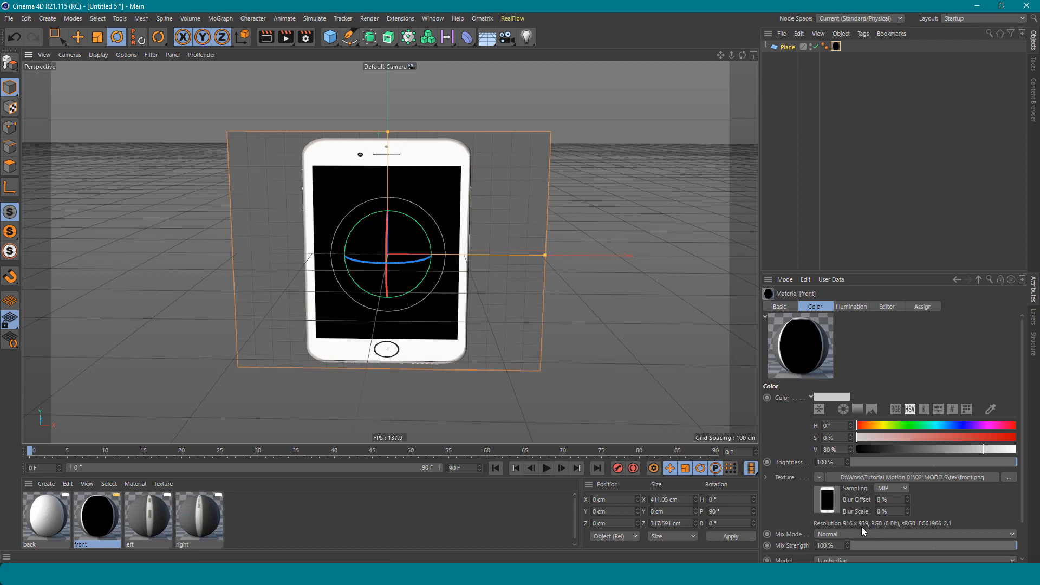
pyautogui.click(510, 320)
pyautogui.click(840, 331)
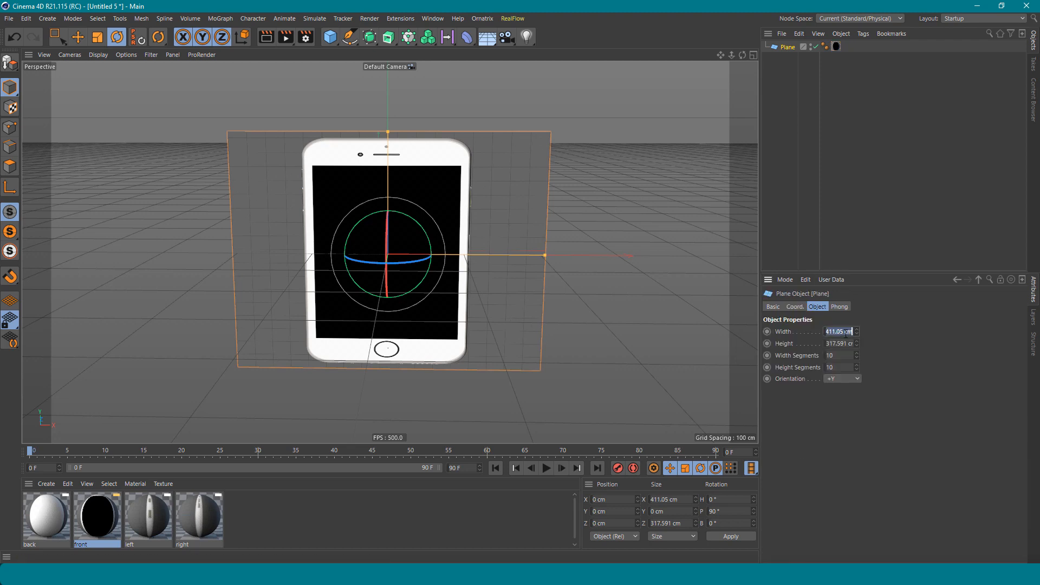
pyautogui.write('916')
pyautogui.press('Tab')
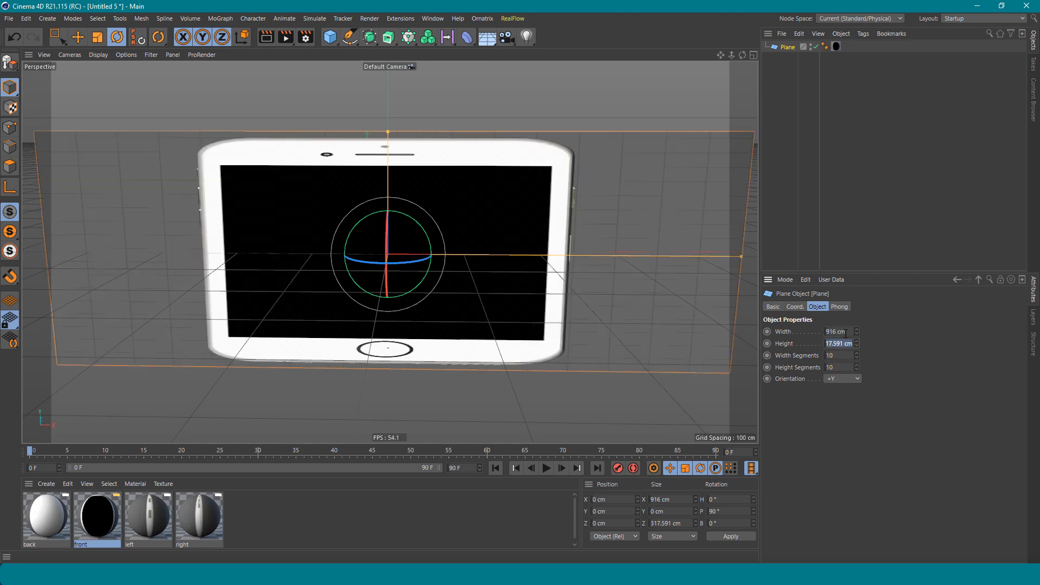
pyautogui.write('939')
pyautogui.press('Return')
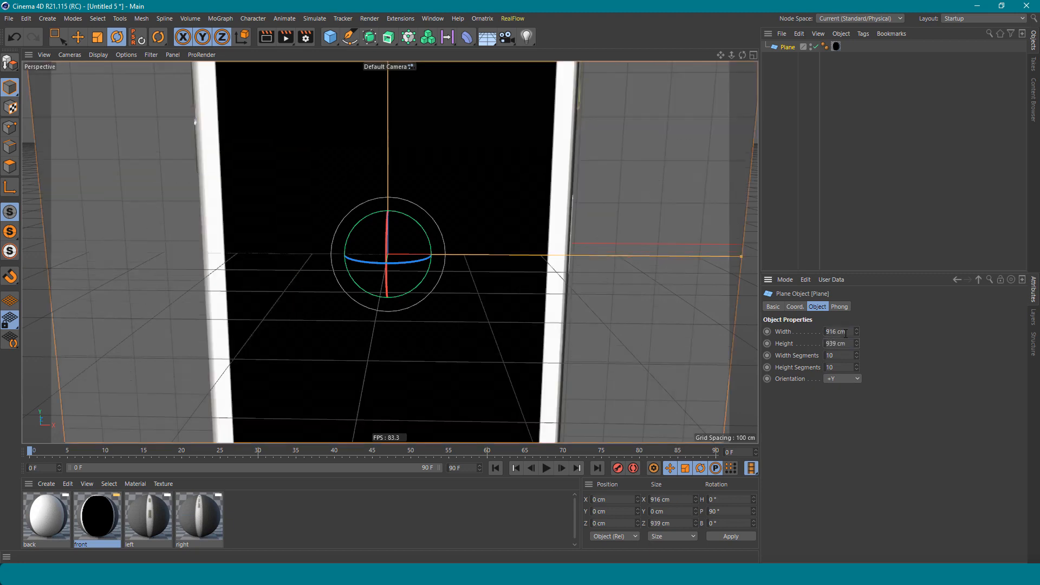
# Scale the plane down uniformly to about 518 by 531 cm.
pyautogui.scroll(-6, 543, 259)
pyautogui.press('t')
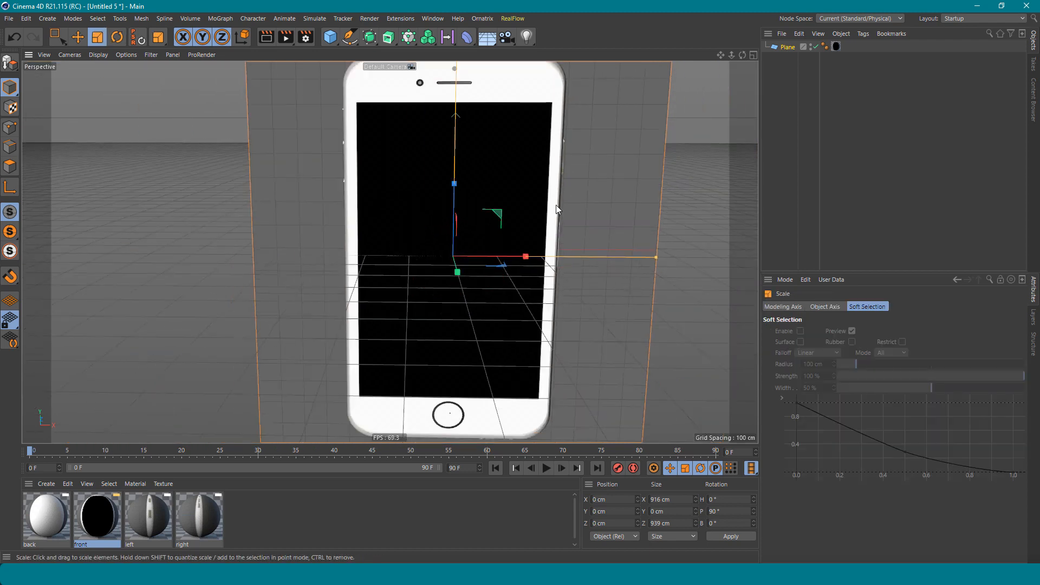
pyautogui.moveTo(586, 171); pyautogui.dragTo(737, 116)
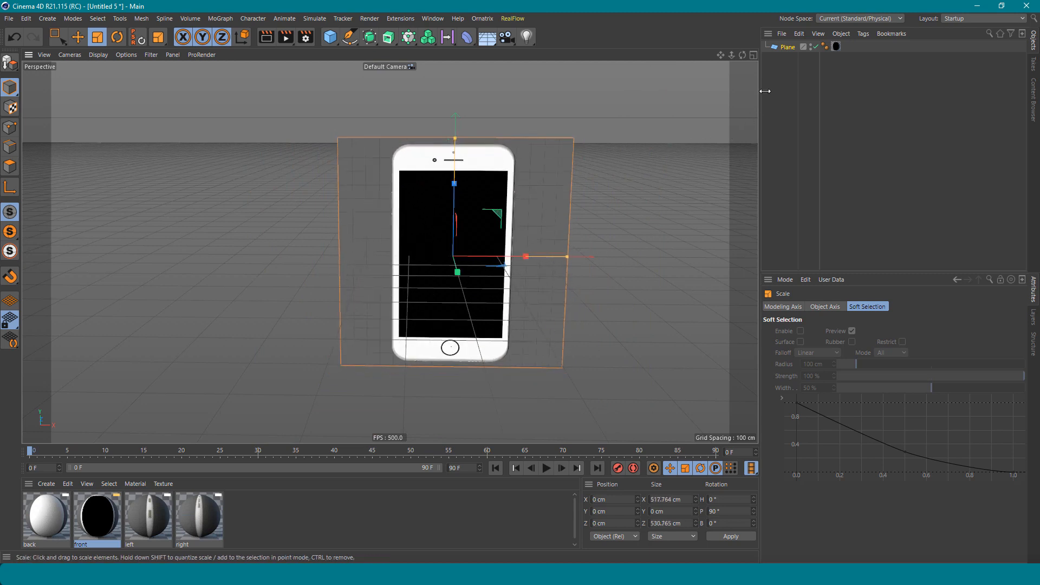
# Scale the upright plane down uniformly to about 217 by 223 cm.
pyautogui.click(787, 48)
pyautogui.scroll(4, 524, 174)
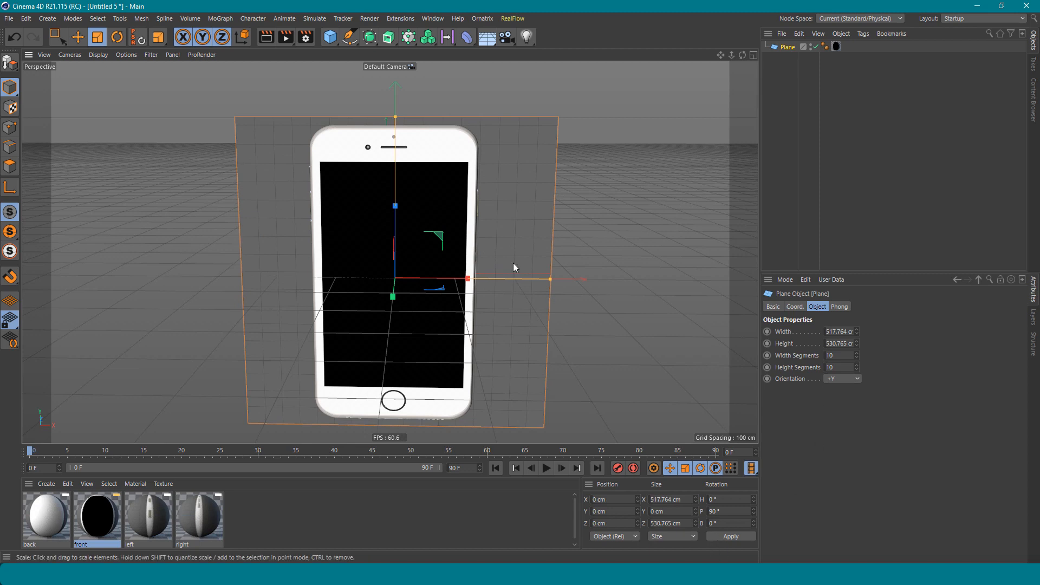
pyautogui.moveTo(513, 262); pyautogui.dragTo(297, 367)
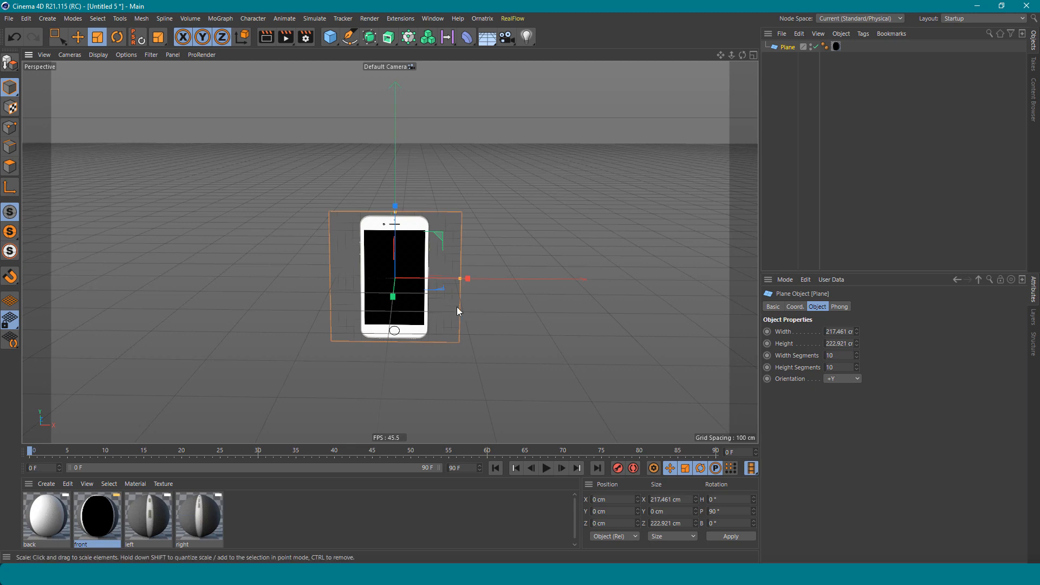
pyautogui.scroll(5, 427, 284)
pyautogui.click(842, 331)
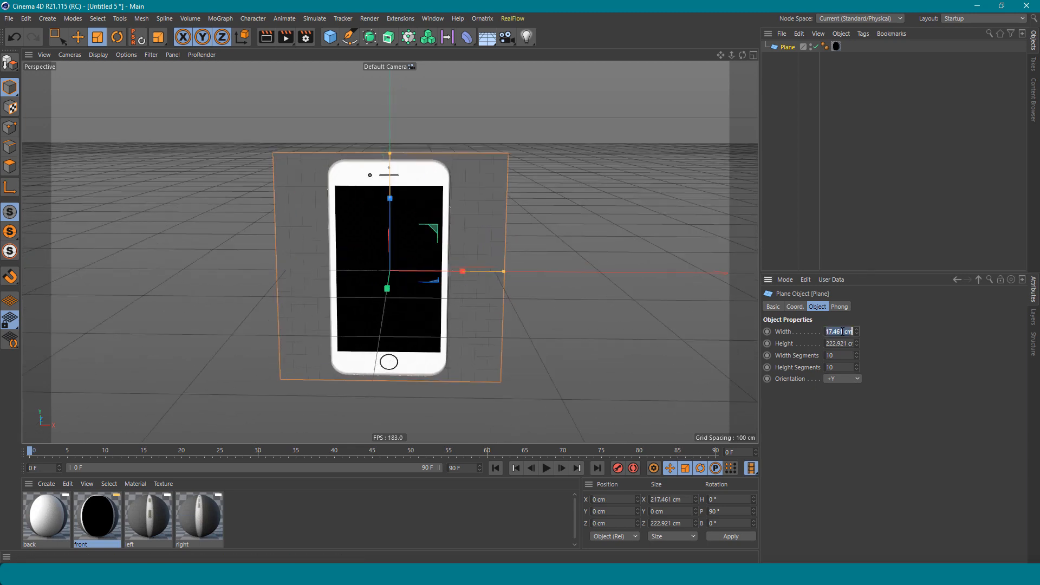
pyautogui.click(653, 255)
pyautogui.keyDown('alt'); pyautogui.moveTo(479, 258); pyautogui.dragTo(370, 267); pyautogui.keyUp('alt')
# Rename the plane as front.
pyautogui.click(440, 265)
pyautogui.press('e')
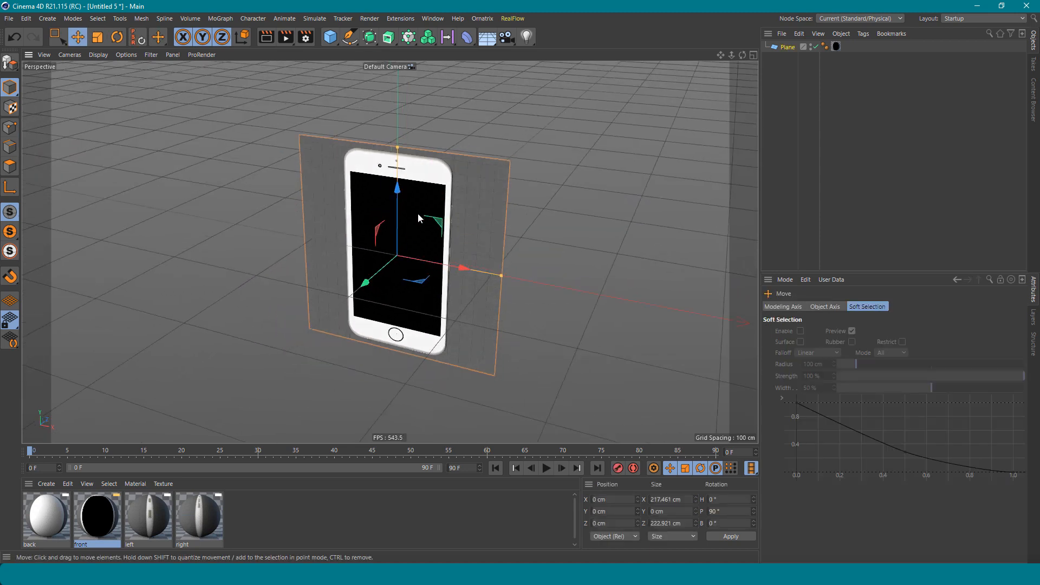
pyautogui.doubleClick(788, 48)
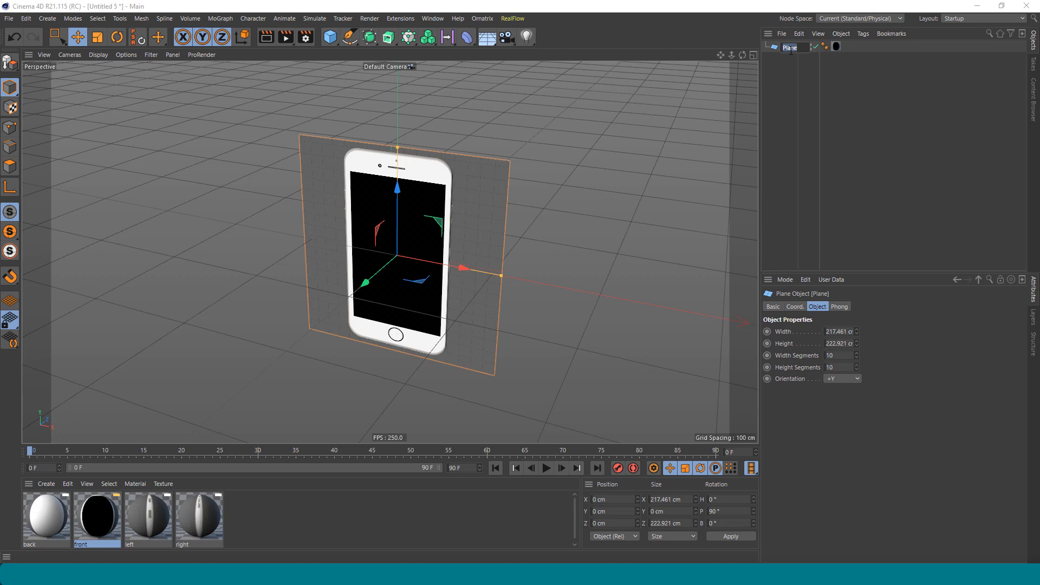
pyautogui.write('front')
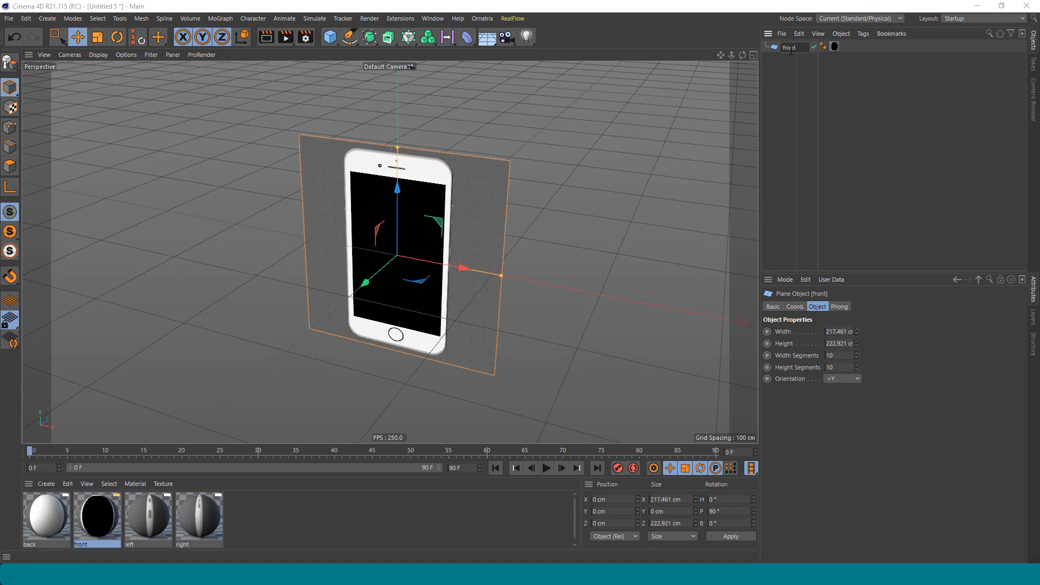
pyautogui.press('Return')
# Duplicate the front plane, turning the copy to a 90° bank and placing it at about X -279 cm.
pyautogui.press('r')
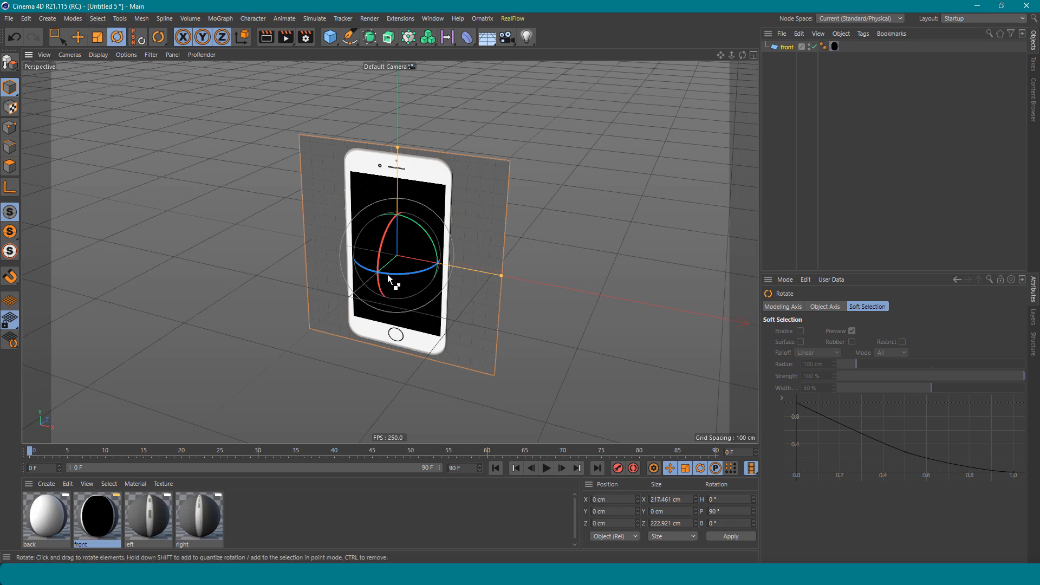
pyautogui.moveTo(388, 274); pyautogui.dragTo(231, 208)
pyautogui.press('e')
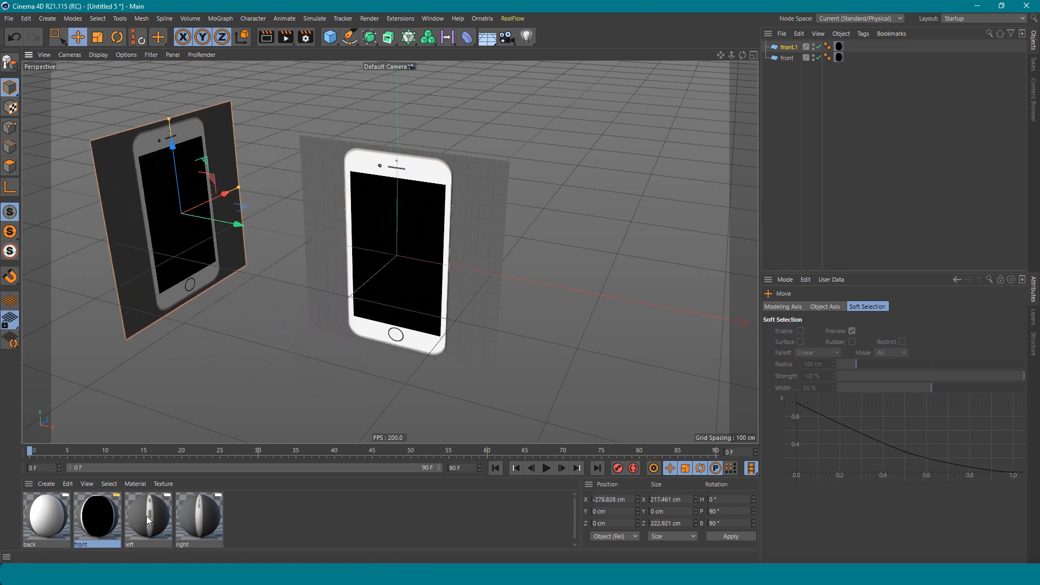
# Try the left material on the duplicated side plane and inspect it from the side.
pyautogui.moveTo(148, 519); pyautogui.dragTo(168, 276)
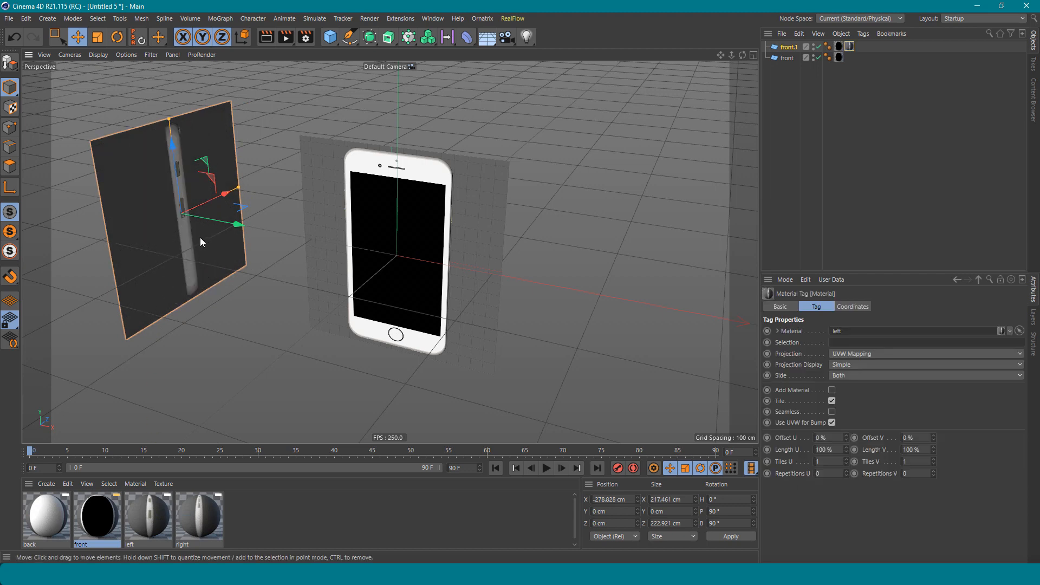
pyautogui.keyDown('alt'); pyautogui.moveTo(200, 237); pyautogui.dragTo(263, 143); pyautogui.keyUp('alt')
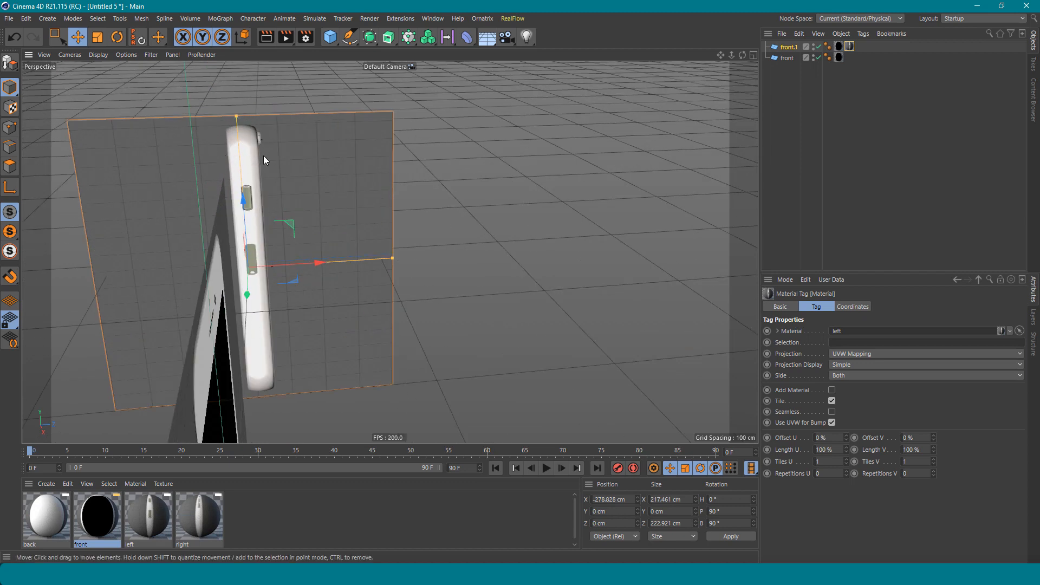
pyautogui.keyDown('alt'); pyautogui.moveTo(253, 185); pyautogui.dragTo(280, 193); pyautogui.keyUp('alt')
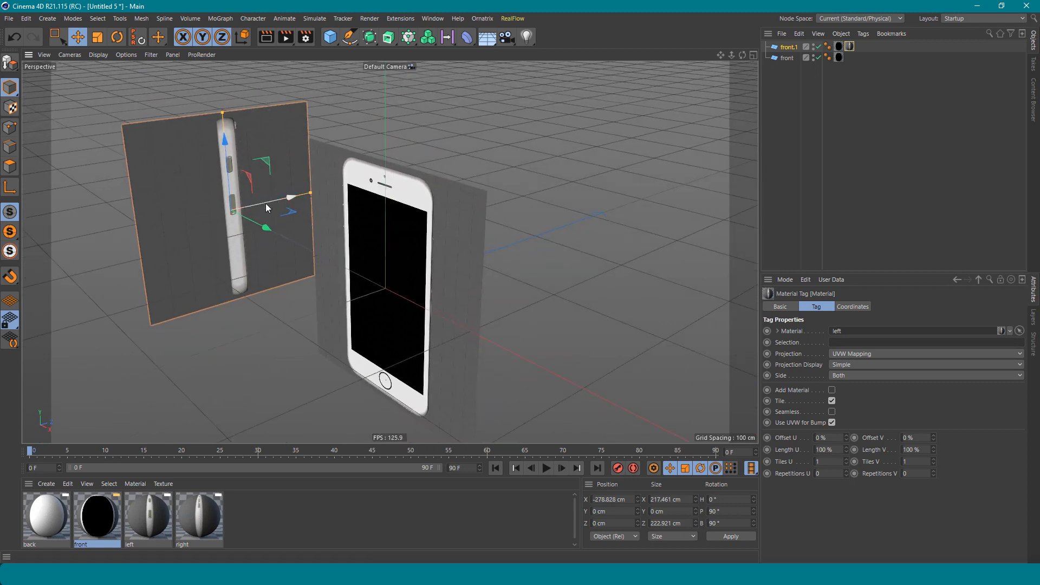
# Apply the right material to the duplicated side plane and rotate the plane to a 270° bank.
pyautogui.moveTo(193, 508); pyautogui.dragTo(215, 277)
pyautogui.moveTo(247, 186)
pyautogui.keyDown('alt'); pyautogui.mouseDown()
pyautogui.moveTo(209, 187)
pyautogui.moveTo(232, 181)
pyautogui.mouseUp(); pyautogui.keyUp('alt')
pyautogui.press('r')
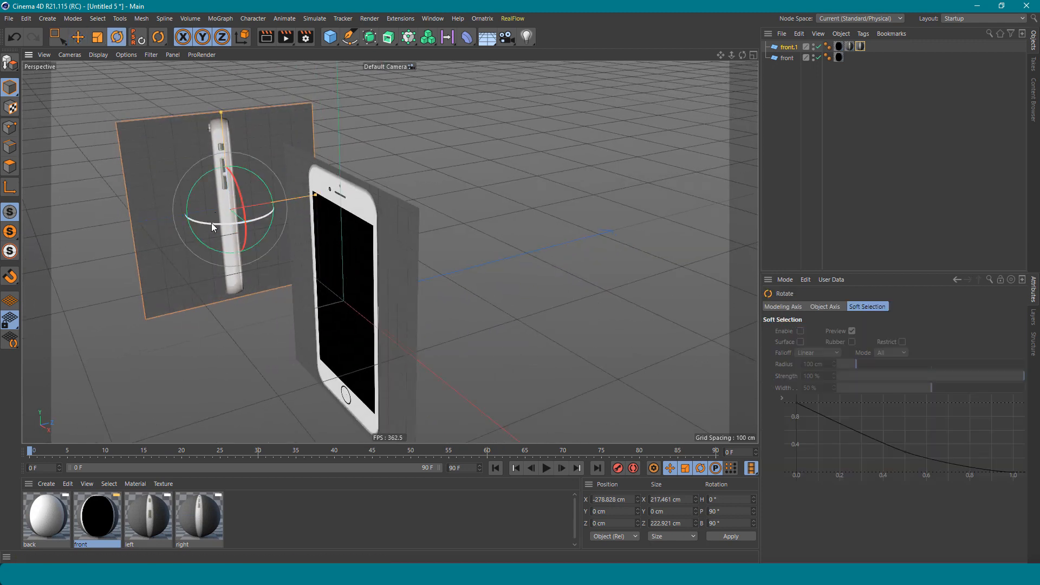
pyautogui.moveTo(211, 223); pyautogui.dragTo(321, 136)
pyautogui.moveTo(281, 179)
pyautogui.keyDown('alt'); pyautogui.mouseDown()
pyautogui.moveTo(245, 156)
pyautogui.moveTo(281, 162)
pyautogui.mouseUp(); pyautogui.keyUp('alt')
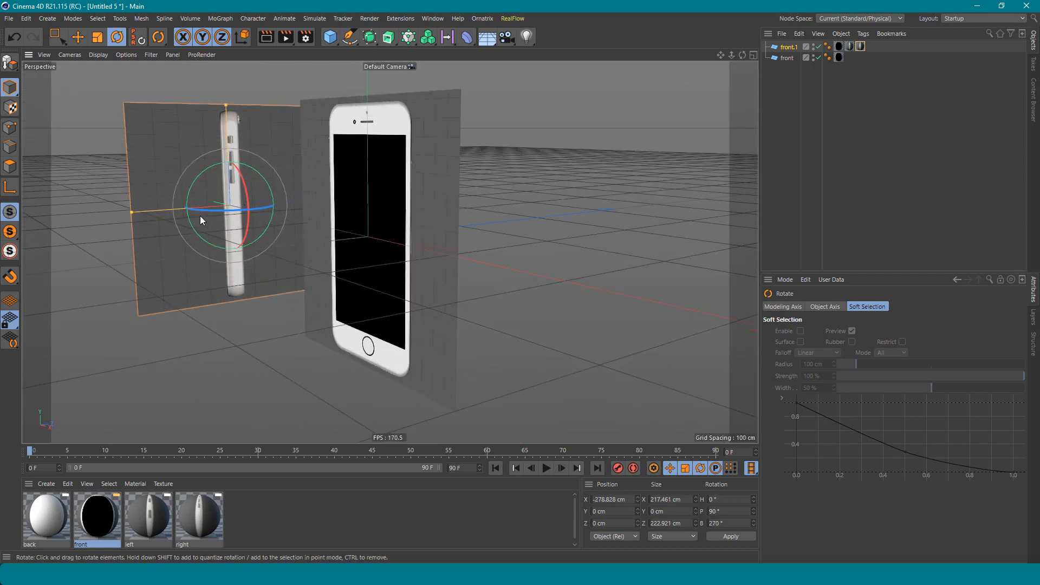
# Check the resolution of right.png in the right material's color channel.
pyautogui.doubleClick(199, 517)
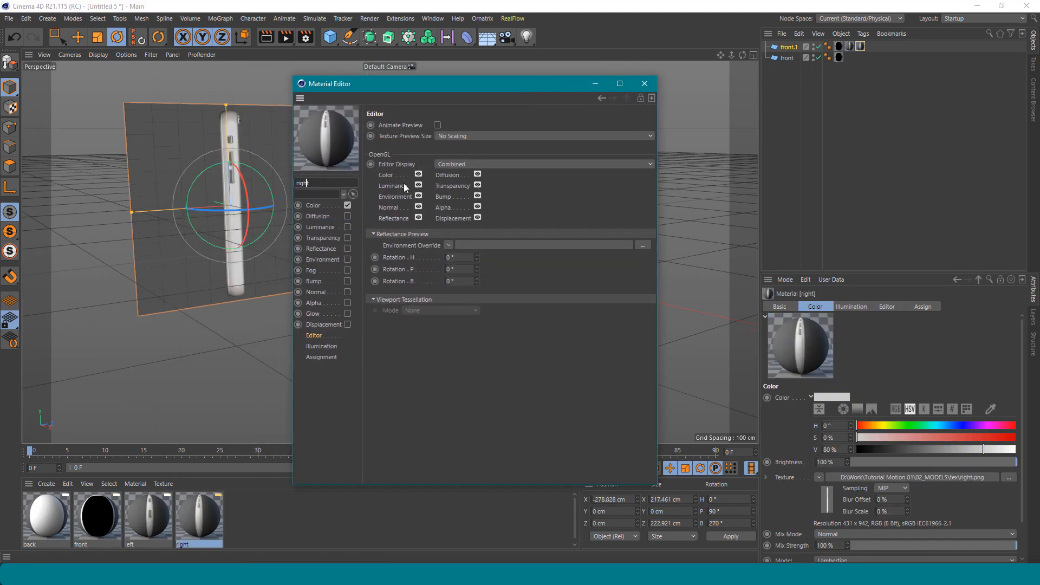
pyautogui.click(313, 206)
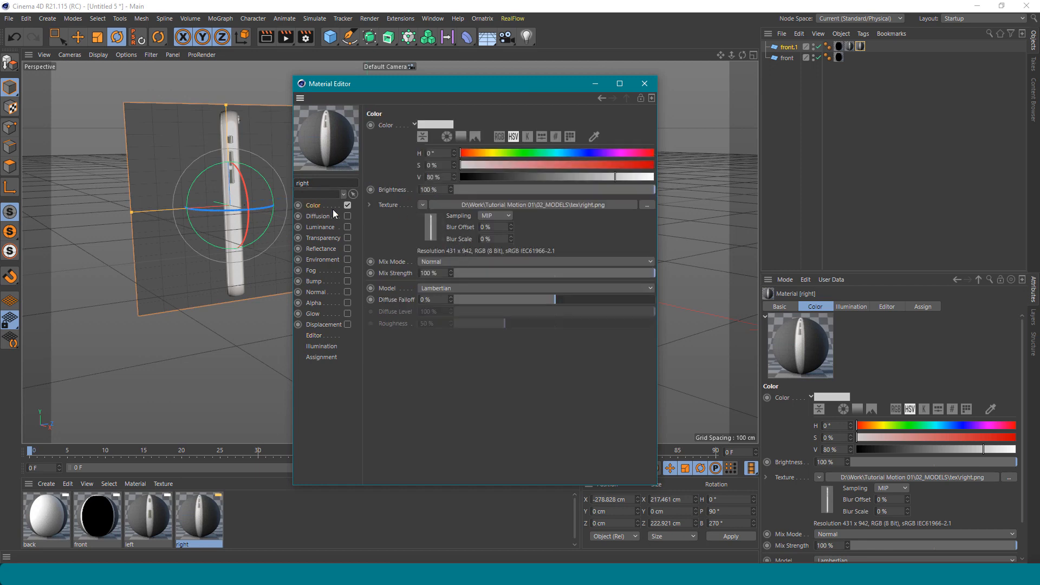
pyautogui.click(645, 83)
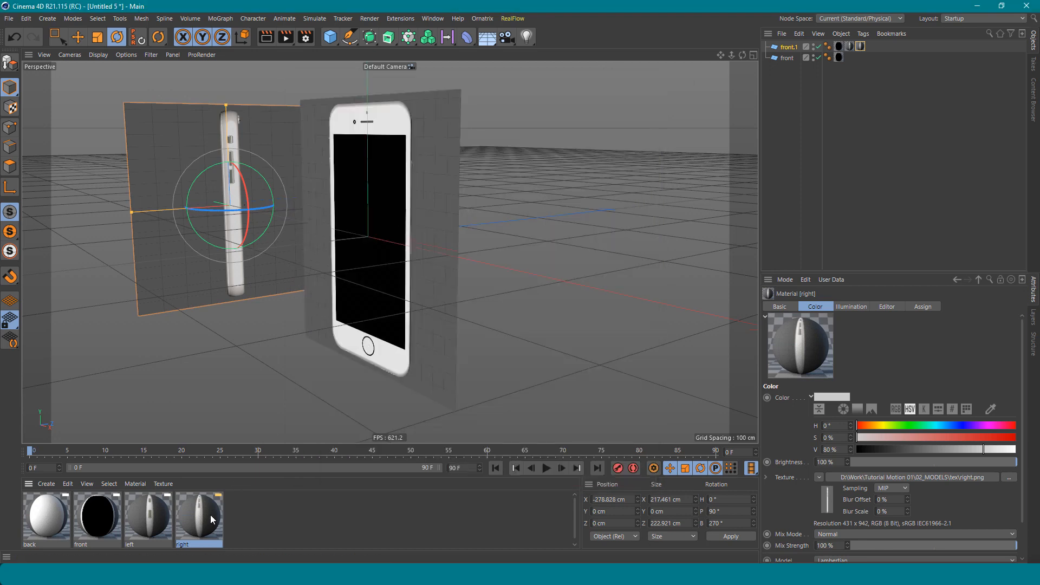
pyautogui.doubleClick(211, 514)
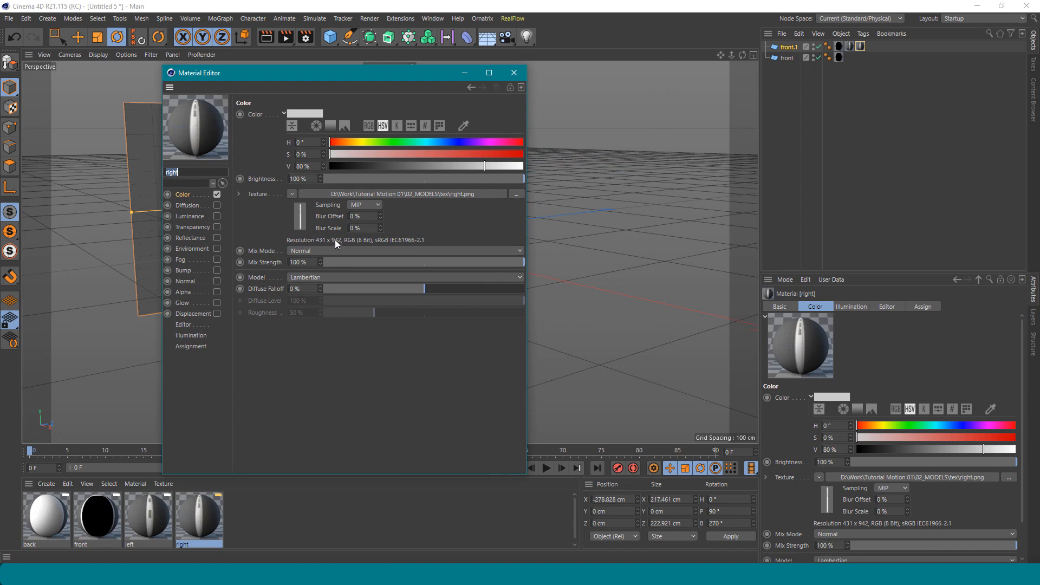
pyautogui.click(513, 73)
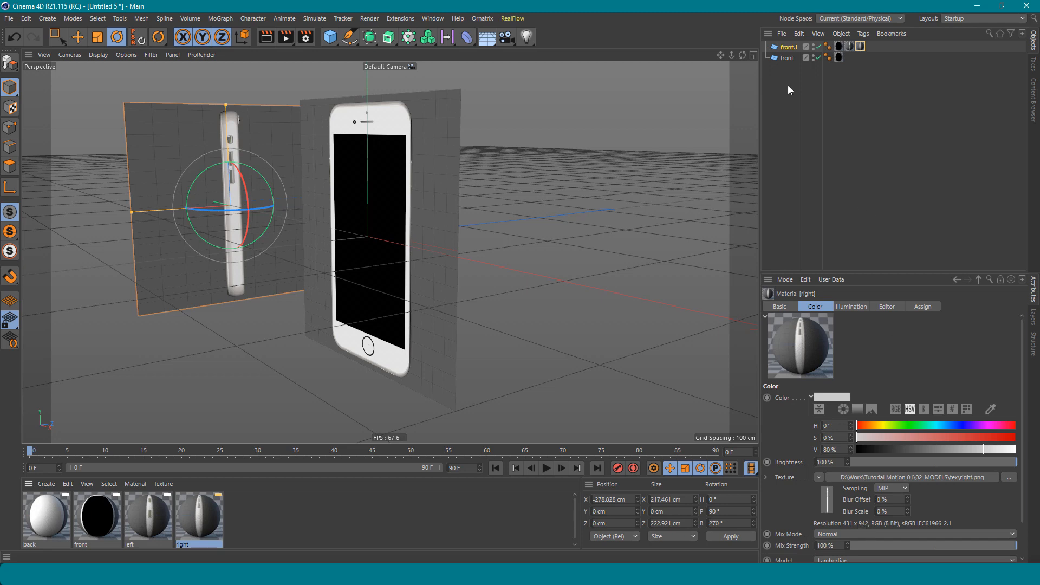
# Rename the duplicated side plane as right.
pyautogui.doubleClick(792, 47)
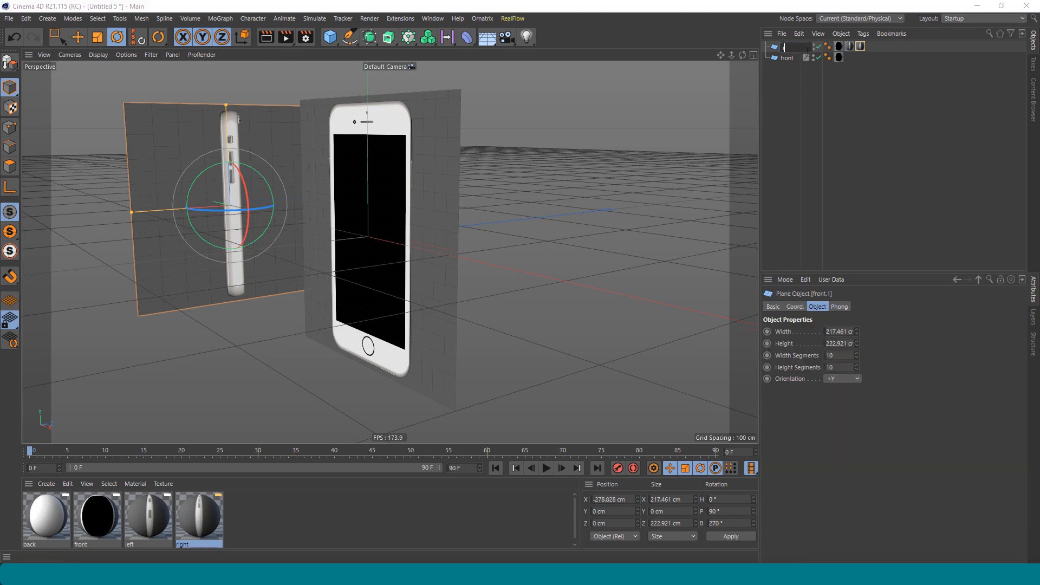
pyautogui.write('right')
pyautogui.press('Return')
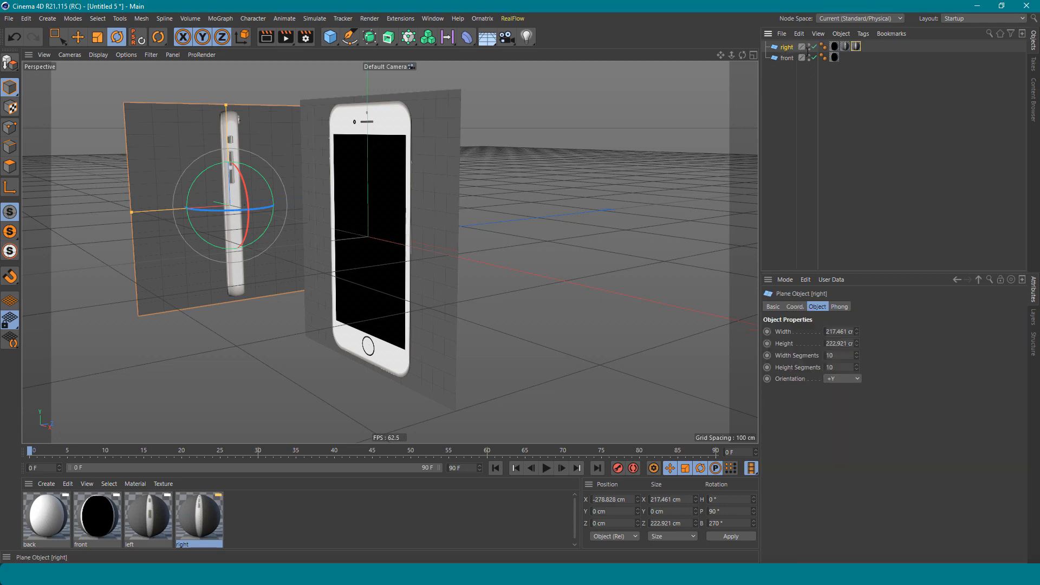
# Set the right plane's width to 431 cm and its height to 942 cm to match right.png.
pyautogui.doubleClick(838, 332)
pyautogui.write('431')
pyautogui.press('Tab')
pyautogui.write('942')
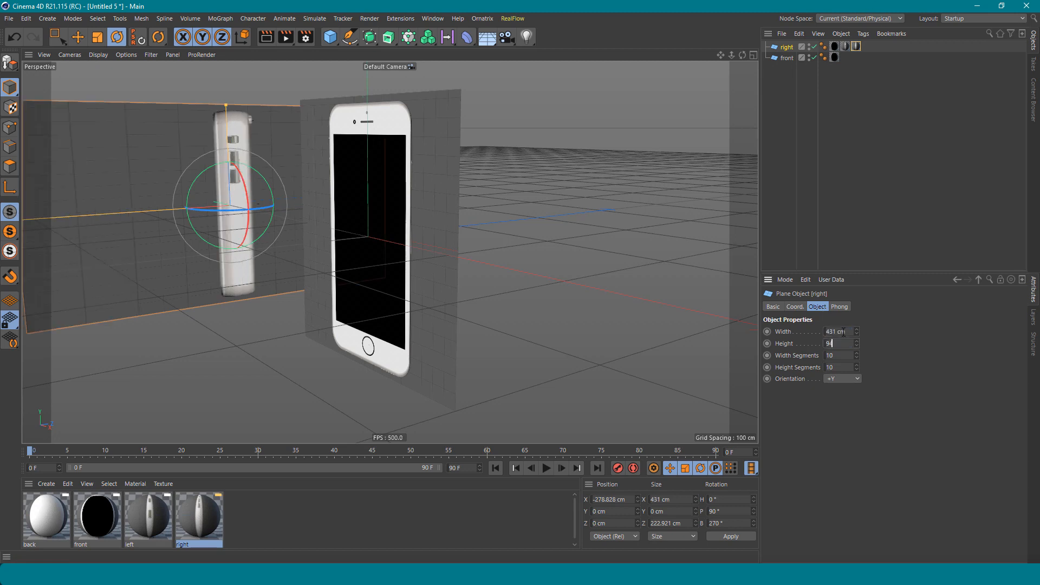
pyautogui.press('Return')
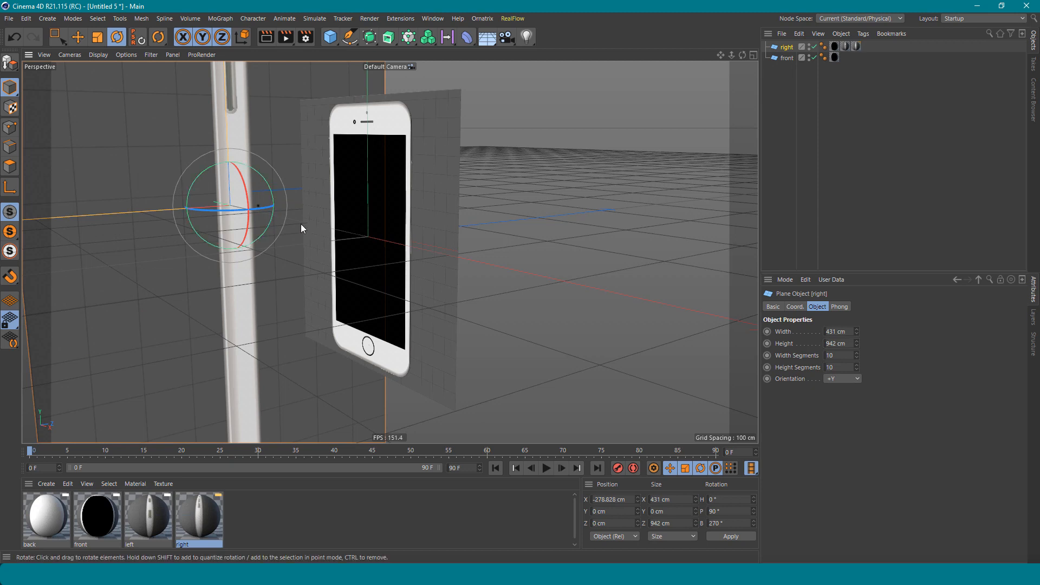
# Scale the right plane down uniformly to about 129 by 282 cm.
pyautogui.press('r')
pyautogui.press('t')
pyautogui.moveTo(310, 158); pyautogui.dragTo(106, 335)
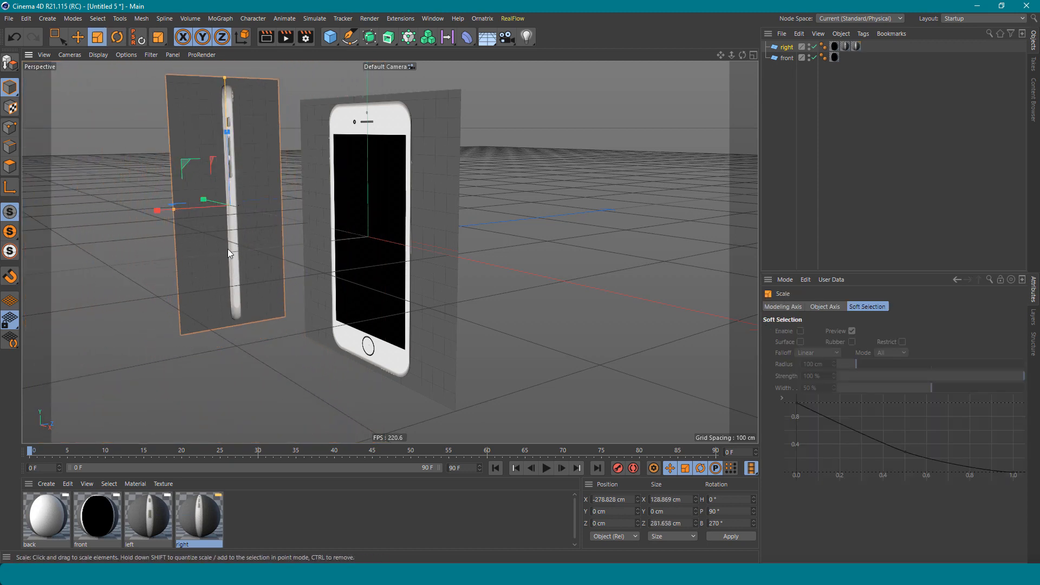
# Move the right plane to about X -23 cm so that it intersects the front plane for comparison.
pyautogui.keyDown('alt'); pyautogui.moveTo(227, 248); pyautogui.dragTo(282, 308); pyautogui.keyUp('alt')
pyautogui.press('e')
pyautogui.moveTo(173, 200); pyautogui.dragTo(372, 258)
pyautogui.scroll(5, 456, 288)
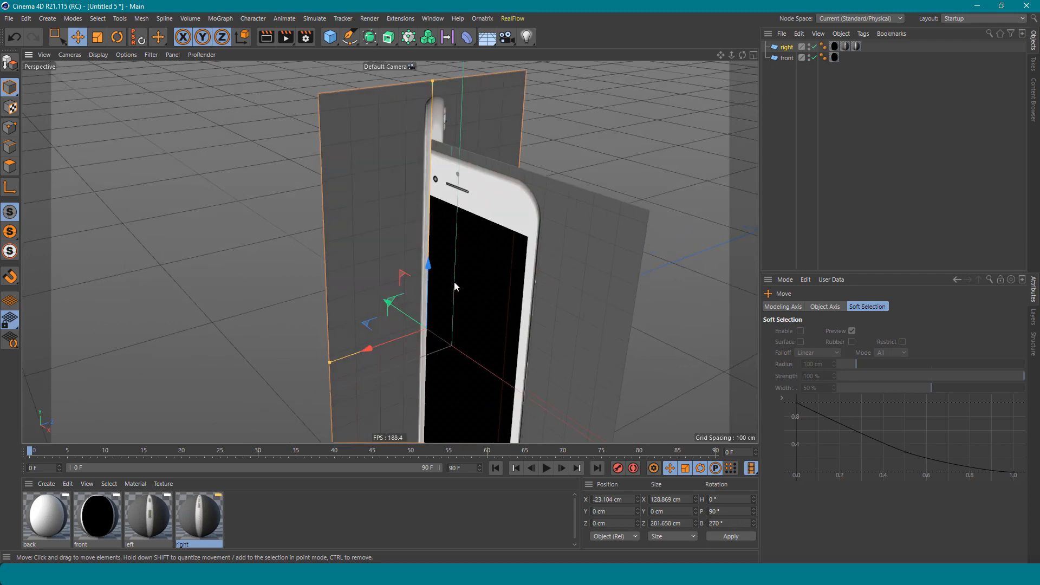
# Scale the right plane down to about 103 by 226 cm to match the phone height on the front plane.
pyautogui.press('t')
pyautogui.moveTo(496, 274); pyautogui.dragTo(436, 313)
pyautogui.scroll(6, 418, 190)
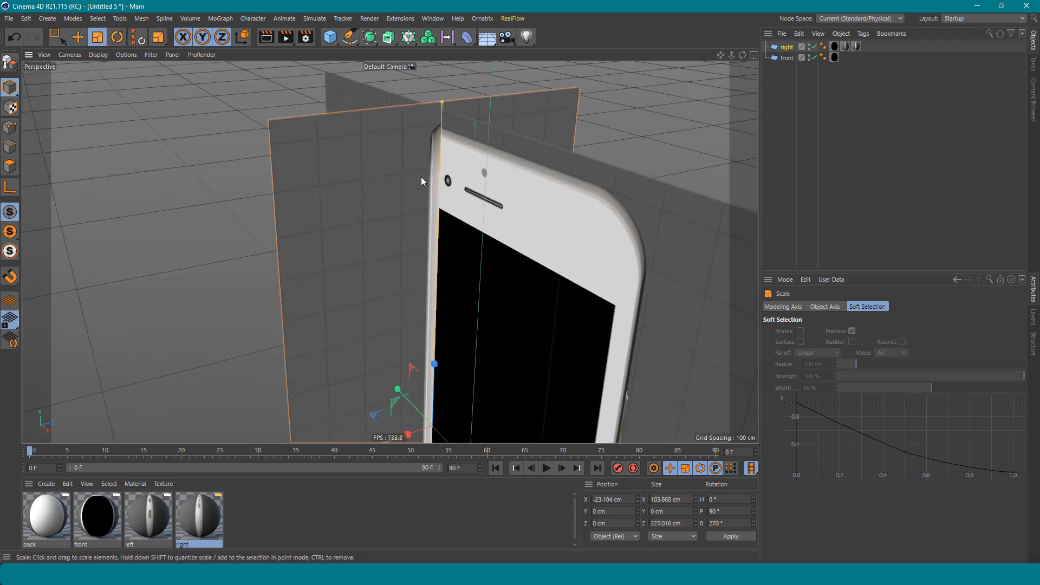
pyautogui.moveTo(474, 223); pyautogui.dragTo(489, 223)
pyautogui.keyDown('alt'); pyautogui.moveTo(479, 171); pyautogui.dragTo(476, 155, button='middle'); pyautogui.keyUp('alt')
pyautogui.scroll(-6, 476, 217)
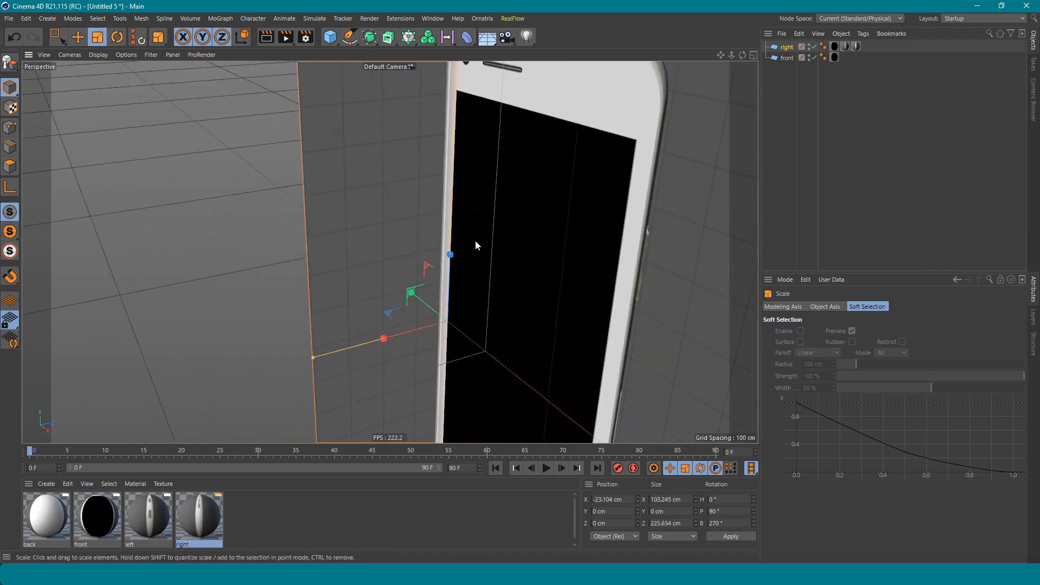
# Compare the phone's lower edges on both planes and raise the right plane to Y 0.4 cm.
pyautogui.scroll(4, 465, 356)
pyautogui.keyDown('alt'); pyautogui.moveTo(464, 356); pyautogui.dragTo(451, 264); pyautogui.keyUp('alt')
pyautogui.scroll(8, 479, 355)
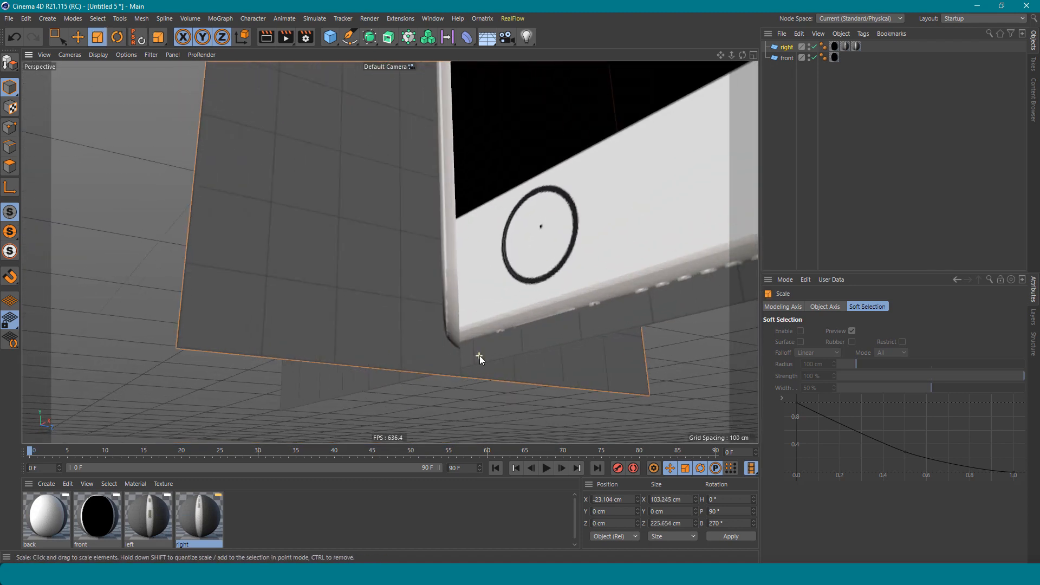
pyautogui.keyDown('alt'); pyautogui.moveTo(523, 200); pyautogui.dragTo(498, 322, button='middle'); pyautogui.keyUp('alt')
pyautogui.scroll(-5, 499, 322)
pyautogui.keyDown('alt'); pyautogui.moveTo(492, 141); pyautogui.dragTo(464, 267, button='middle'); pyautogui.keyUp('alt')
pyautogui.scroll(-5, 465, 267)
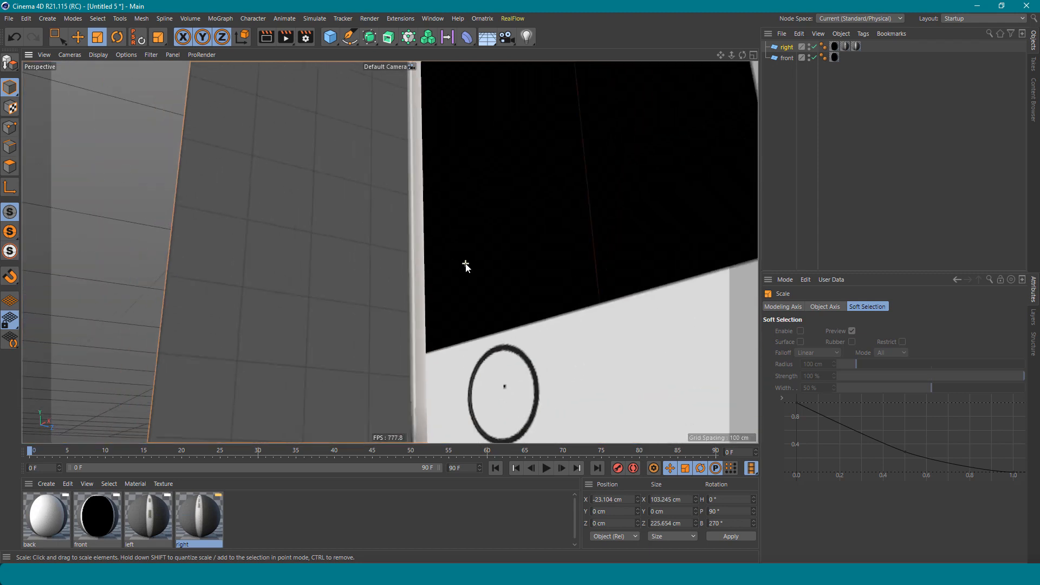
pyautogui.scroll(5, 460, 166)
pyautogui.press('e')
pyautogui.moveTo(415, 148); pyautogui.dragTo(447, 373)
pyautogui.scroll(-6, 430, 169)
pyautogui.keyDown('alt'); pyautogui.moveTo(460, 255); pyautogui.dragTo(499, 232); pyautogui.keyUp('alt')
pyautogui.scroll(6, 420, 114)
# Fine-tune the right plane's scale to about 102 by 224 cm and check its alignment with the front image.
pyautogui.press('t')
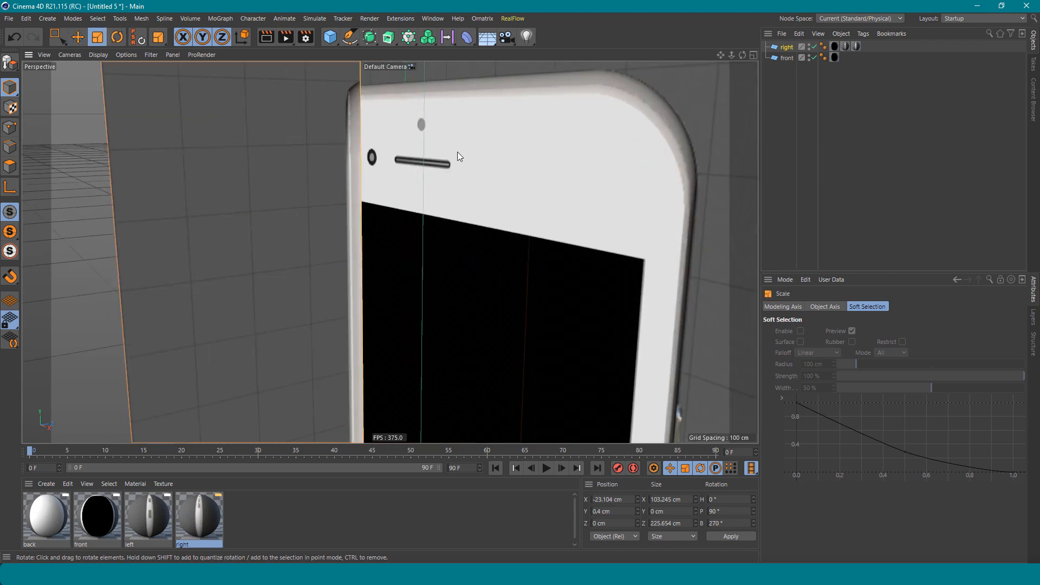
pyautogui.moveTo(456, 153); pyautogui.dragTo(456, 156)
pyautogui.scroll(-5, 466, 256)
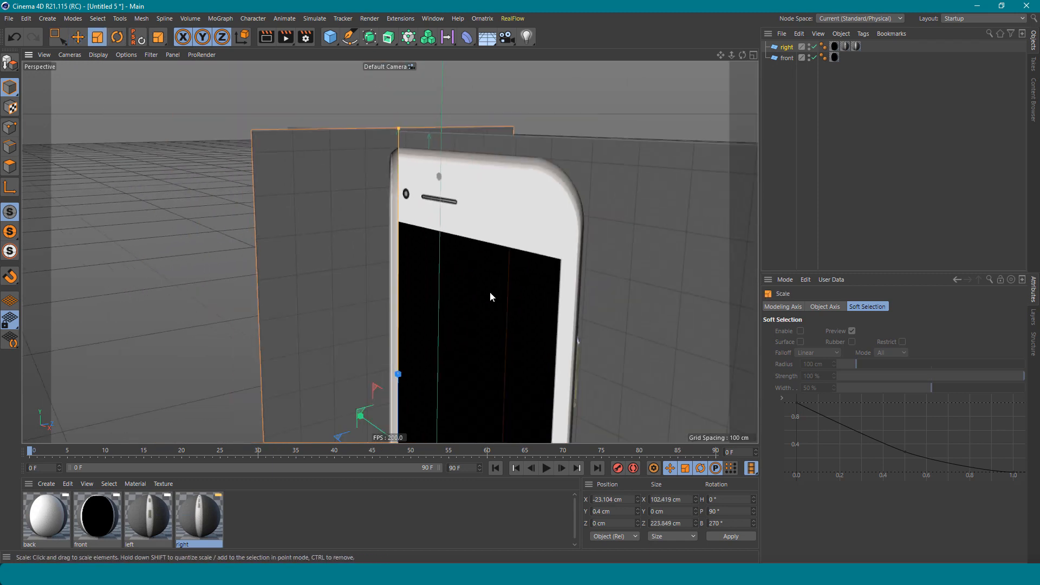
pyautogui.keyDown('alt'); pyautogui.moveTo(490, 291); pyautogui.dragTo(473, 151, button='middle'); pyautogui.keyUp('alt')
pyautogui.keyDown('alt'); pyautogui.moveTo(473, 152); pyautogui.dragTo(463, 188); pyautogui.keyUp('alt')
pyautogui.scroll(-3, 463, 189)
pyautogui.keyDown('alt'); pyautogui.moveTo(460, 267); pyautogui.dragTo(521, 279); pyautogui.keyUp('alt')
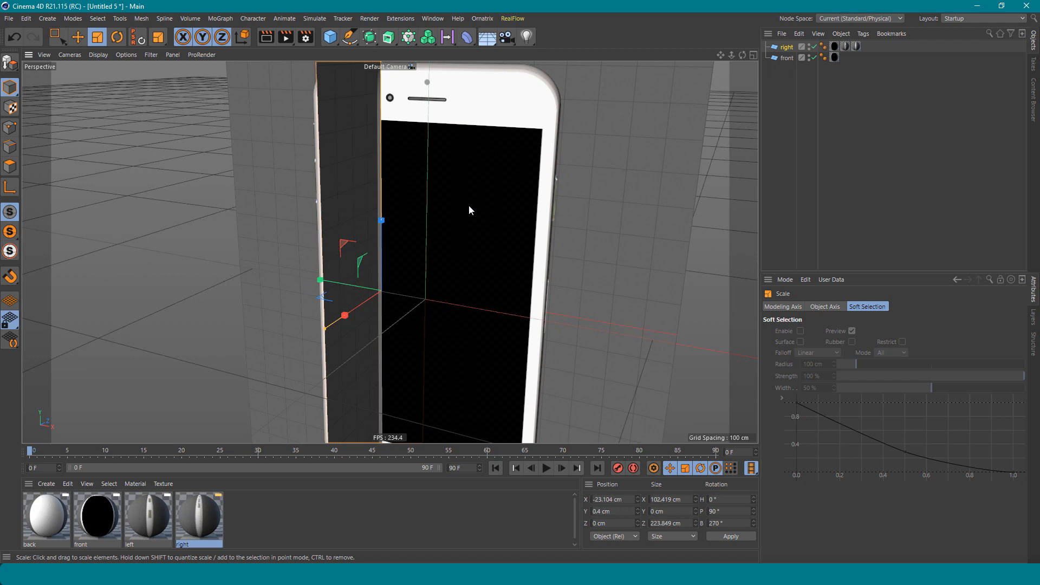
# Move the right plane out to the side to about X -268 cm.
pyautogui.scroll(-5, 399, 172)
pyautogui.press('e')
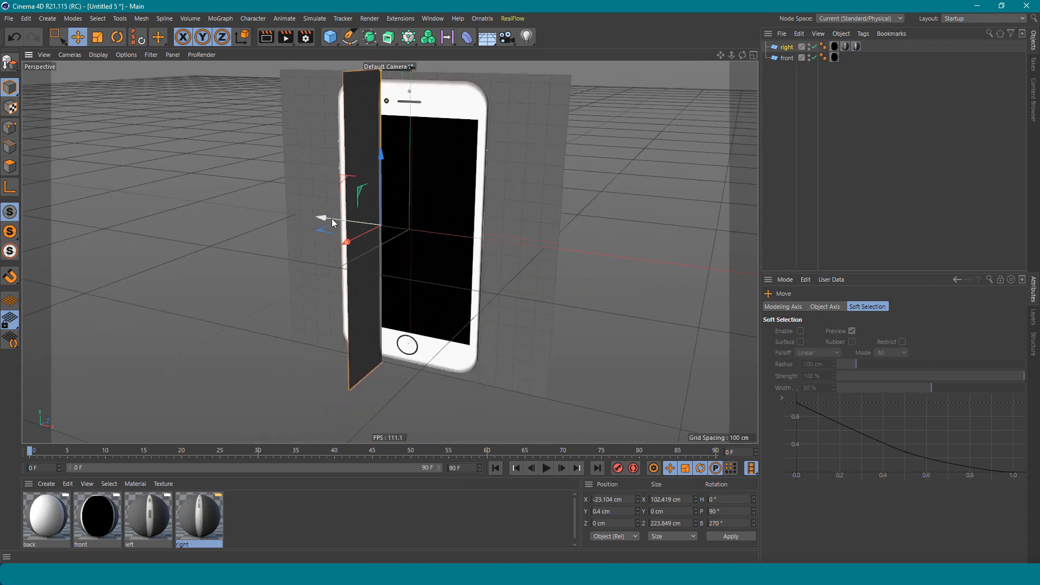
pyautogui.moveTo(331, 218); pyautogui.dragTo(175, 213)
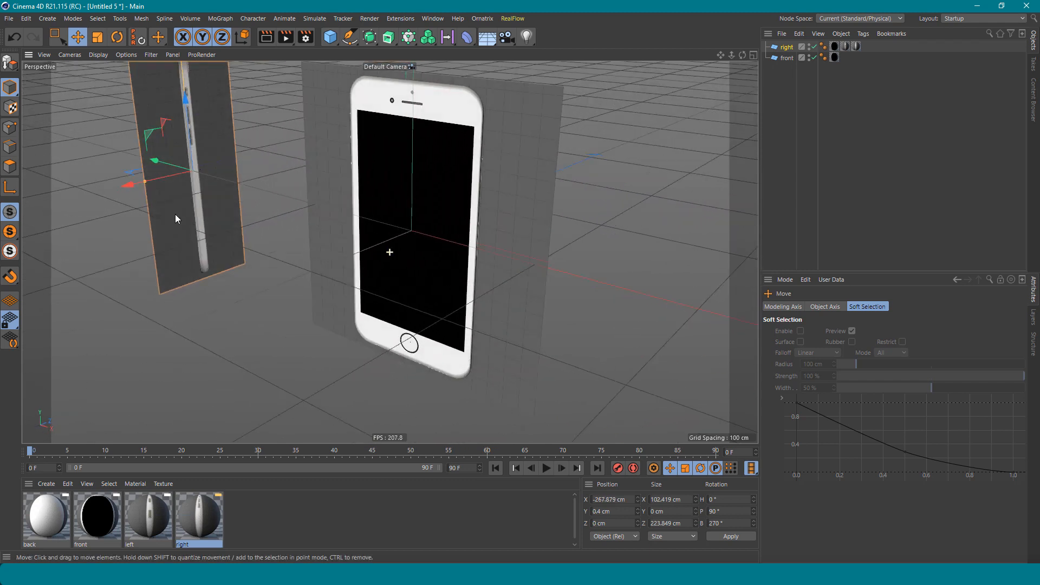
# Move the front plane backward to about Z 290 cm.
pyautogui.click(415, 233)
pyautogui.keyDown('alt'); pyautogui.moveTo(414, 233); pyautogui.dragTo(373, 267, button='middle'); pyautogui.keyUp('alt')
pyautogui.moveTo(323, 284); pyautogui.dragTo(528, 213)
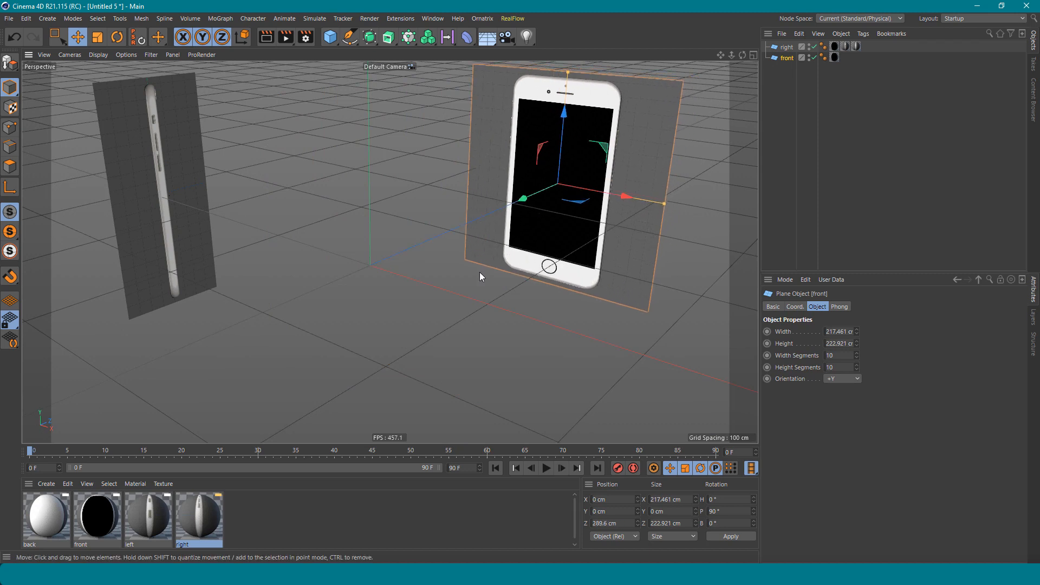
# Filter the command customization list for "front" and check which shortcut is assigned to the Front view command.
pyautogui.click(104, 55)
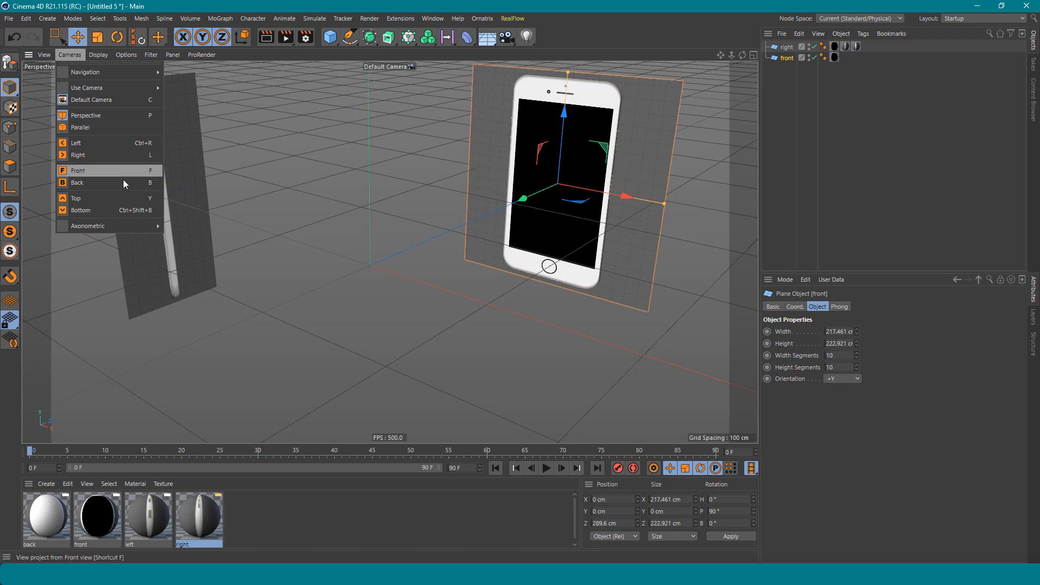
pyautogui.click(475, 2)
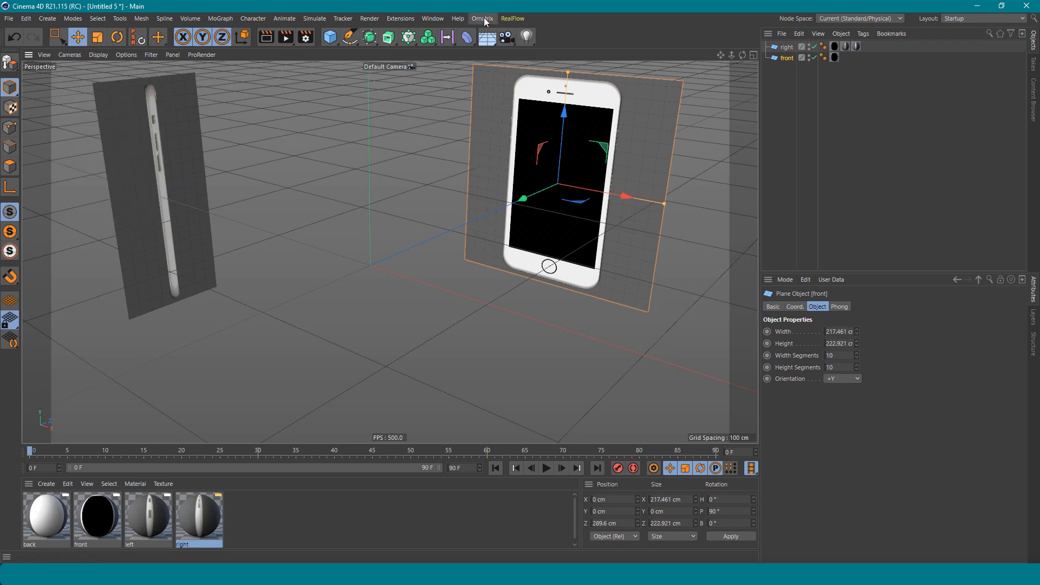
pyautogui.click(483, 20)
pyautogui.click(482, 19)
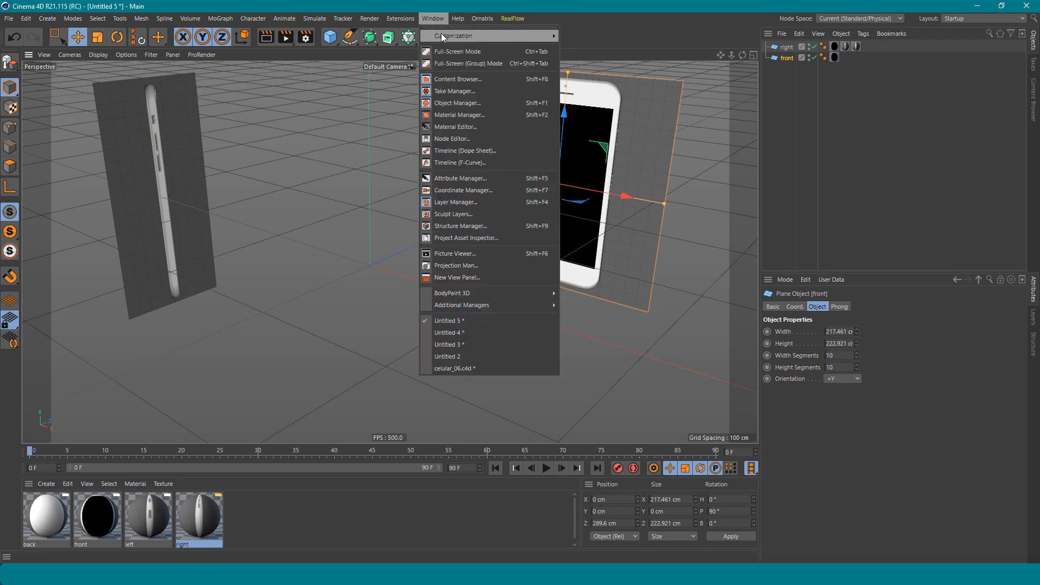
pyautogui.moveTo(456, 34)
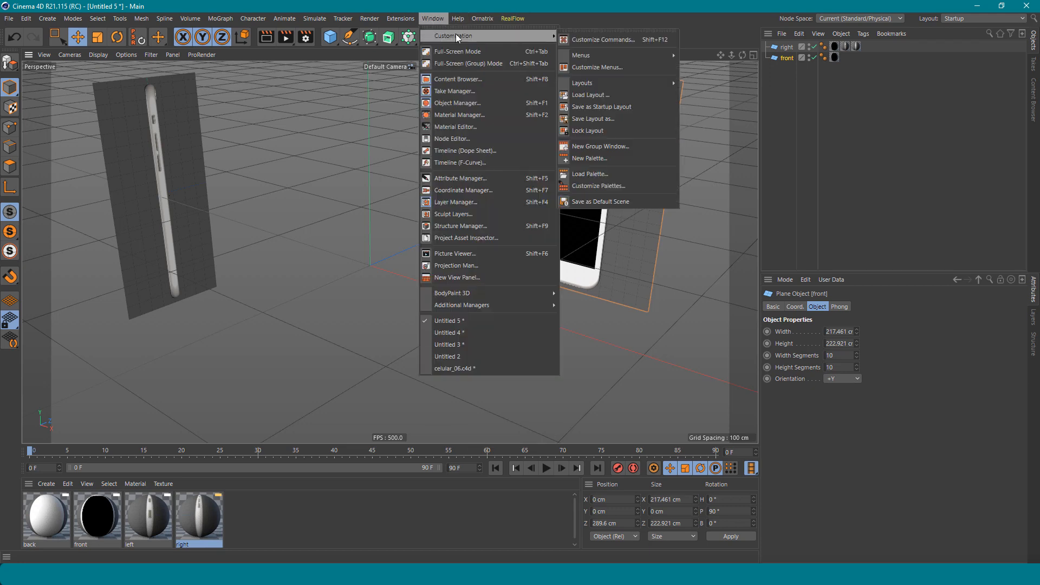
pyautogui.click(603, 40)
pyautogui.moveTo(771, 25); pyautogui.dragTo(560, 109)
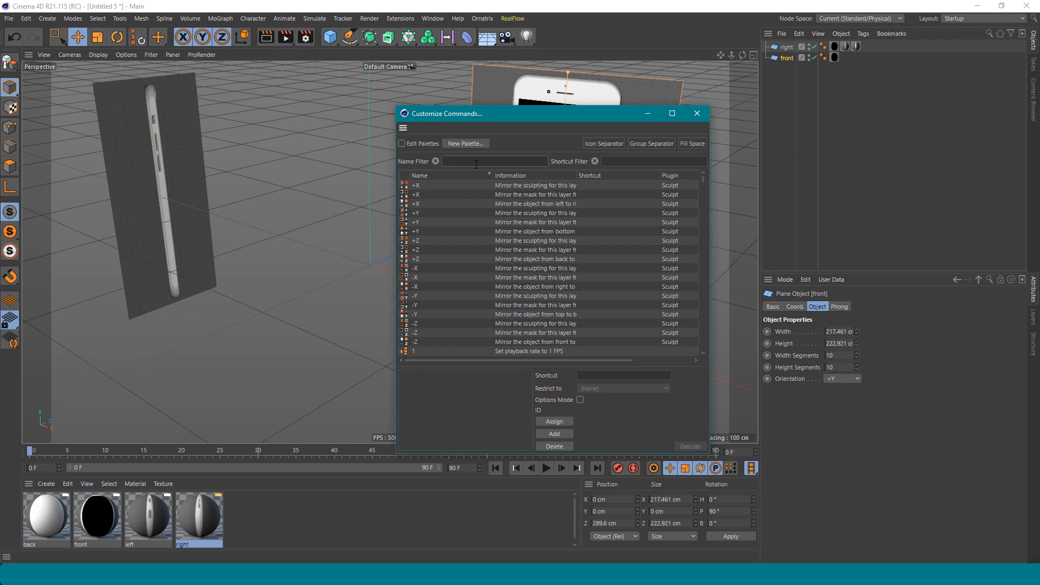
pyautogui.write('front')
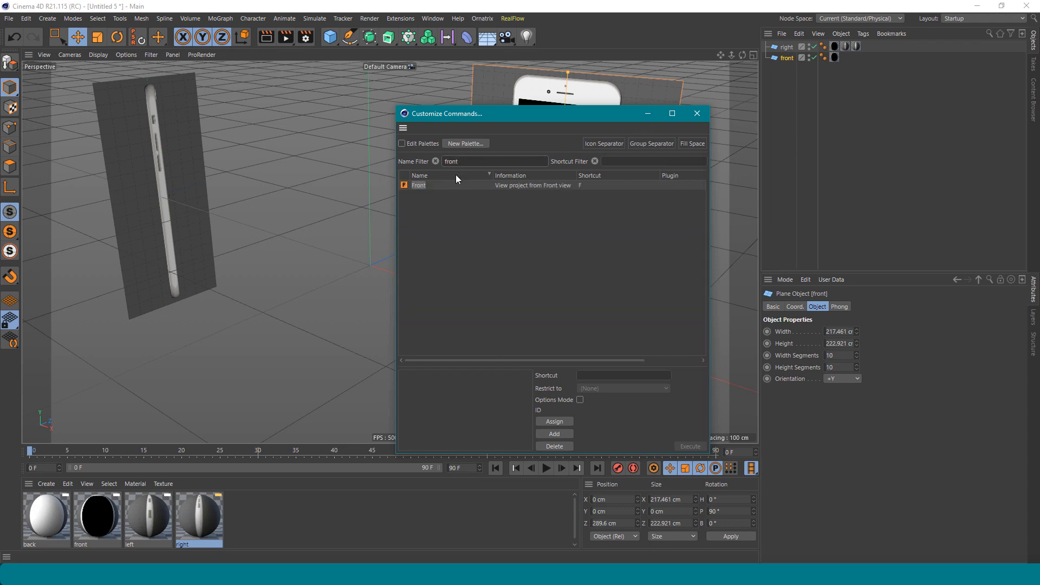
pyautogui.click(408, 186)
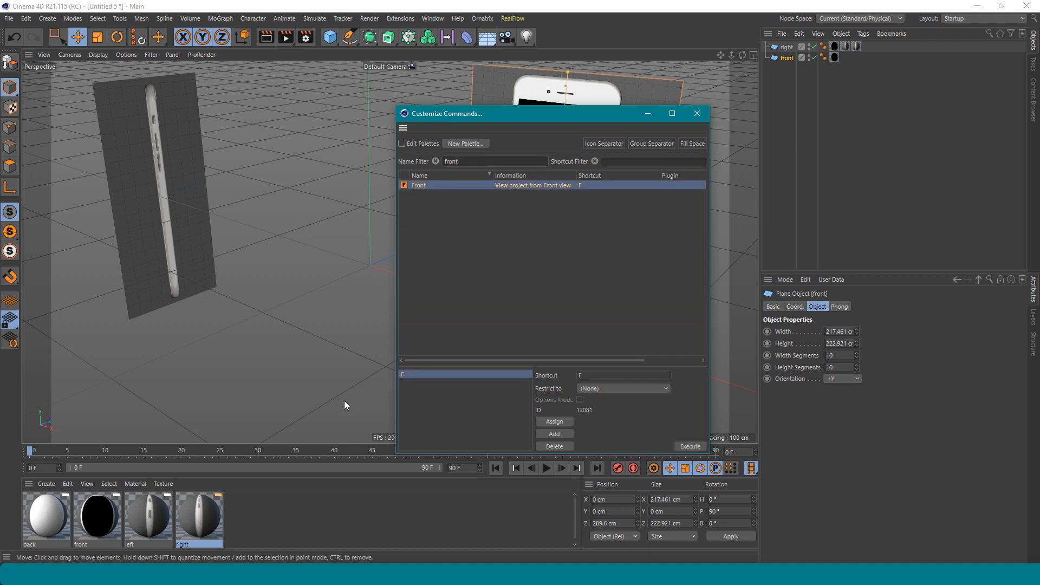
pyautogui.click(596, 377)
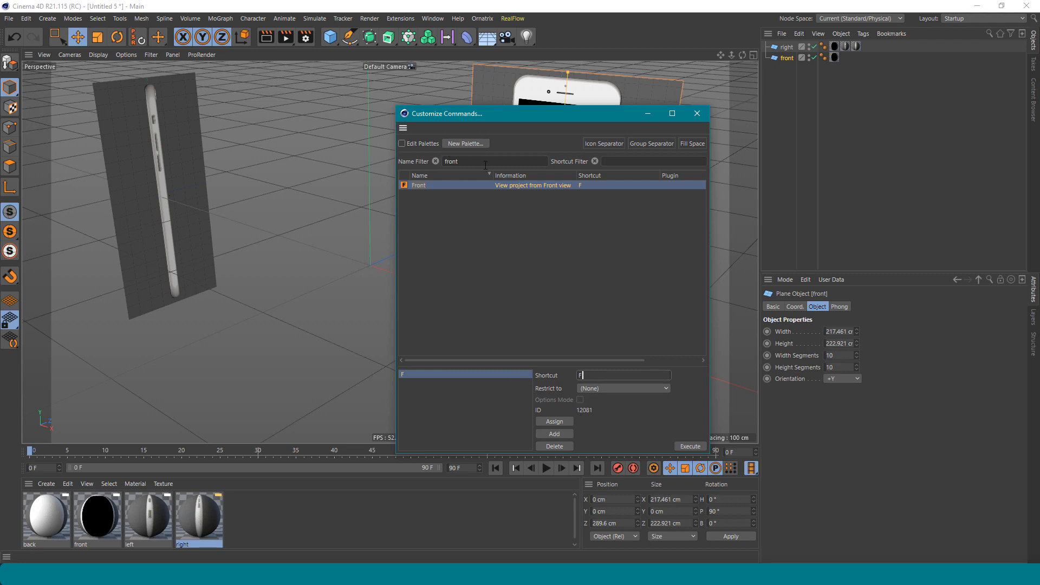
pyautogui.moveTo(485, 165); pyautogui.dragTo(431, 169)
pyautogui.click(703, 113)
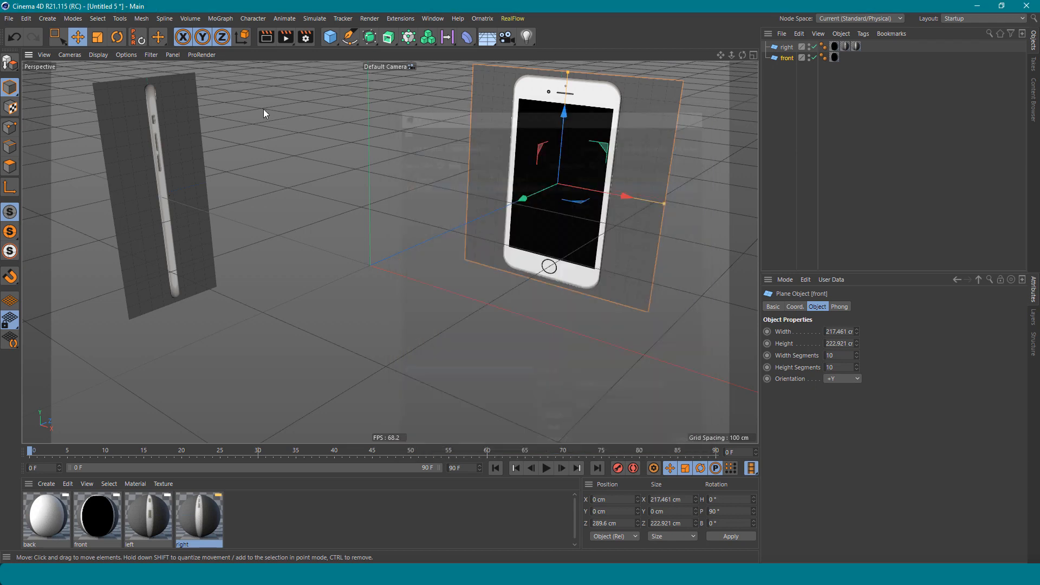
# Switch the viewport to the Front view and frame the whole phone image with nothing selected.
pyautogui.click(66, 57)
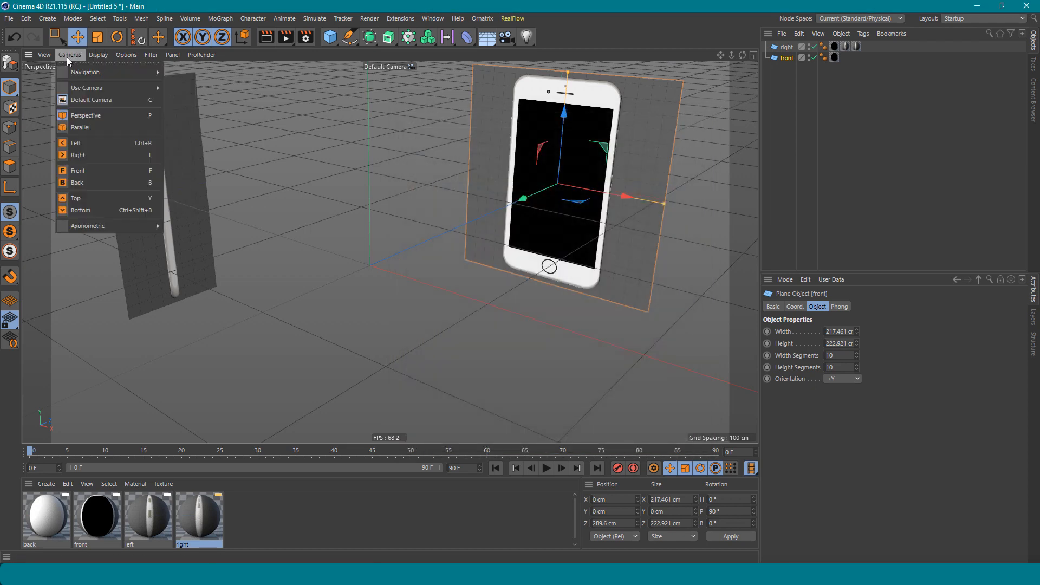
pyautogui.click(79, 170)
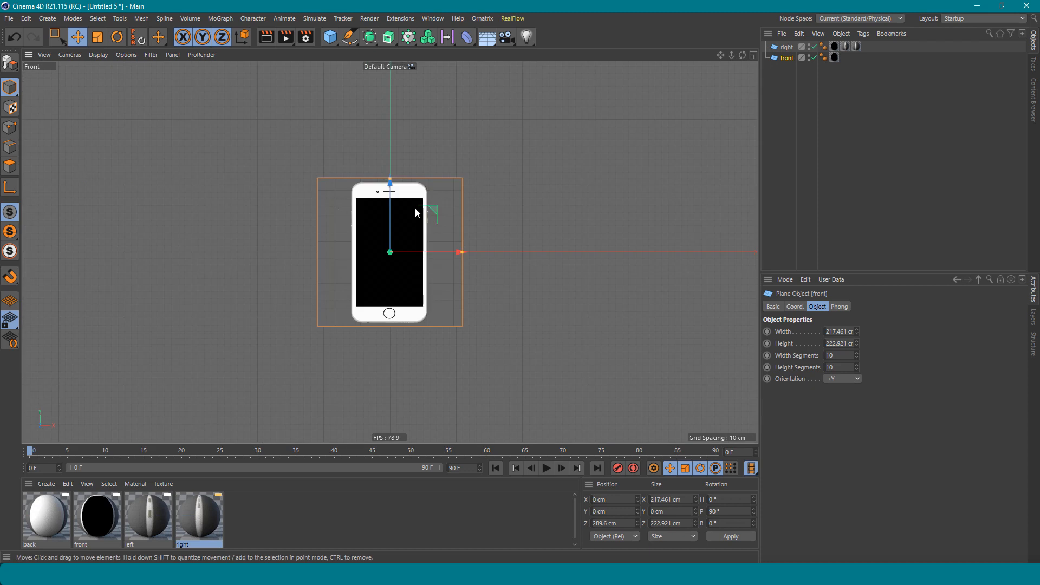
pyautogui.click(536, 203)
pyautogui.scroll(4, 379, 247)
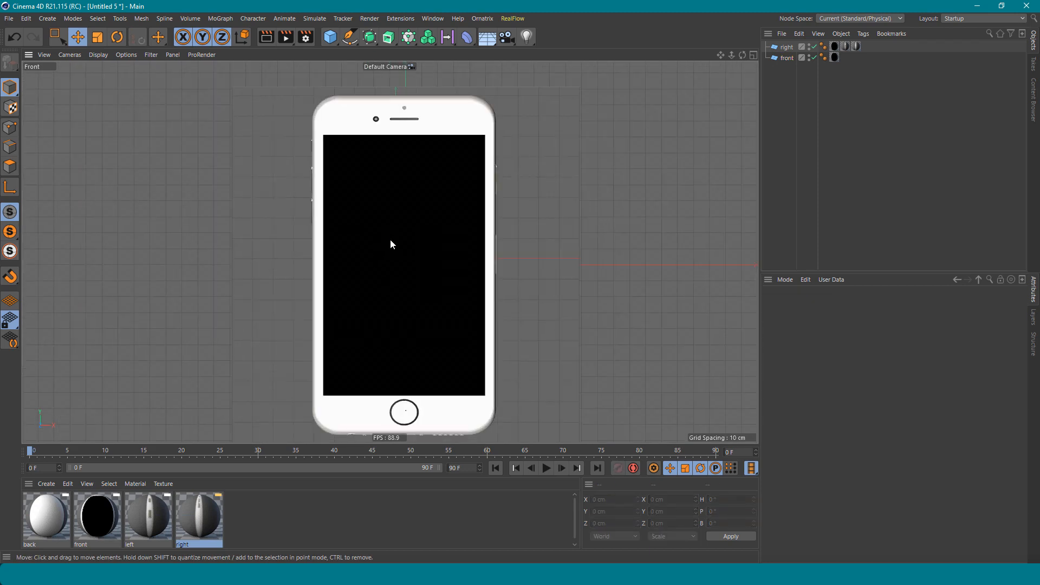
pyautogui.scroll(-3, 391, 241)
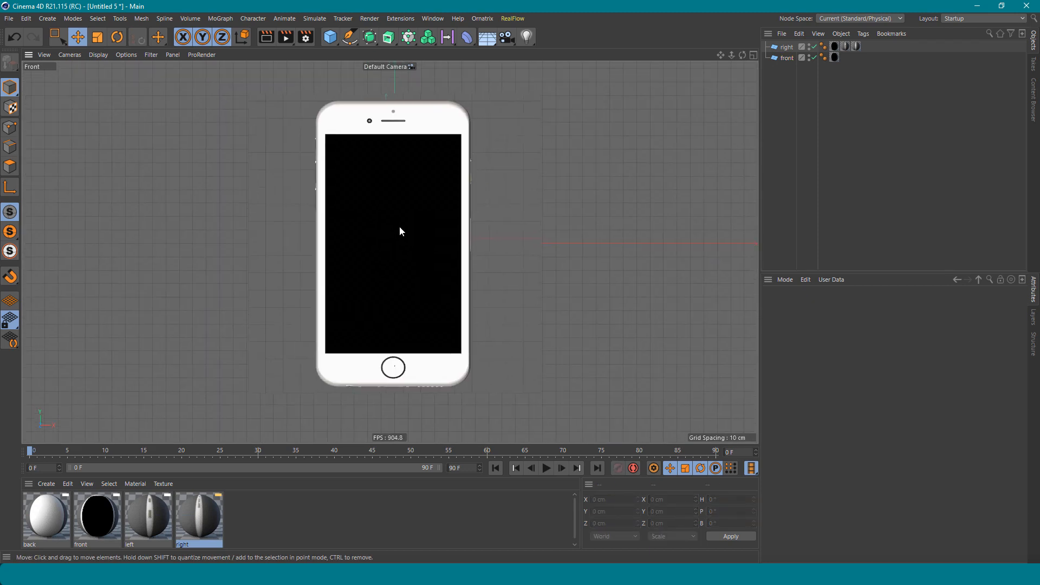
pyautogui.keyDown('alt'); pyautogui.moveTo(400, 227); pyautogui.dragTo(401, 233, button='middle'); pyautogui.keyUp('alt')
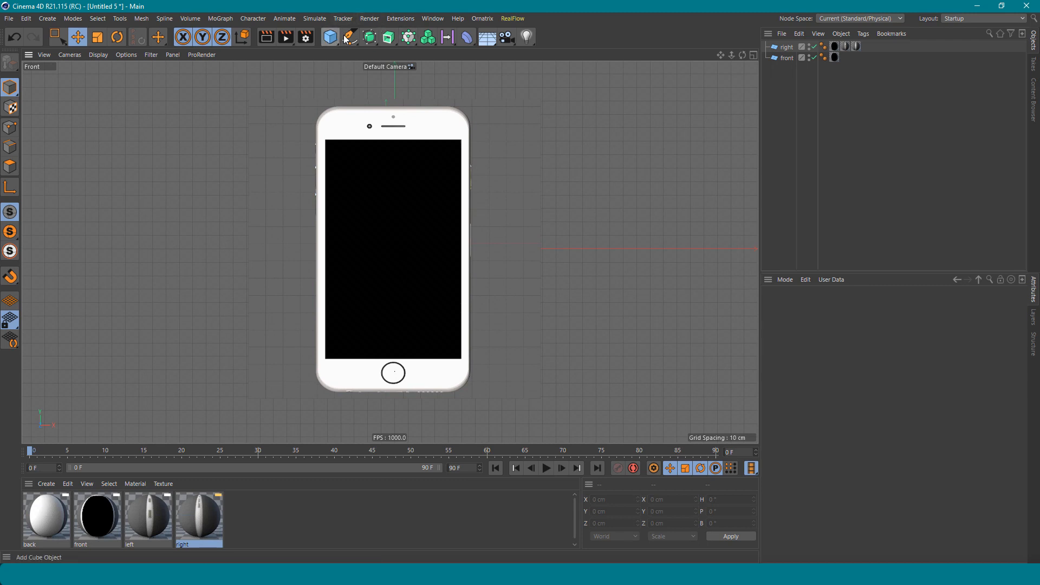
# Add a rectangle spline over the front phone image and scale it down uniformly to about 117 cm.
pyautogui.moveTo(350, 37); pyautogui.dragTo(355, 64)
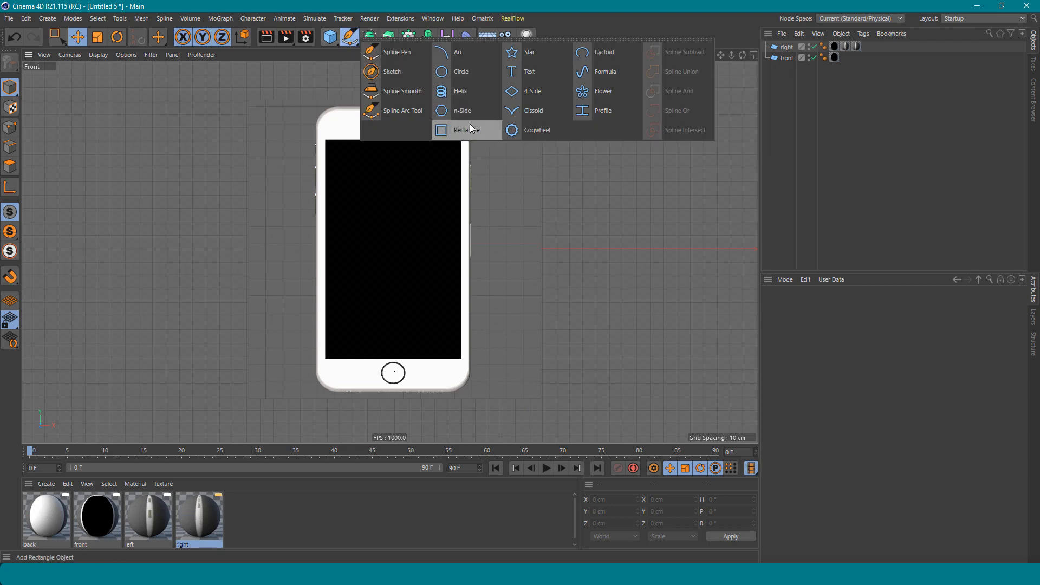
pyautogui.click(469, 129)
pyautogui.click(349, 37)
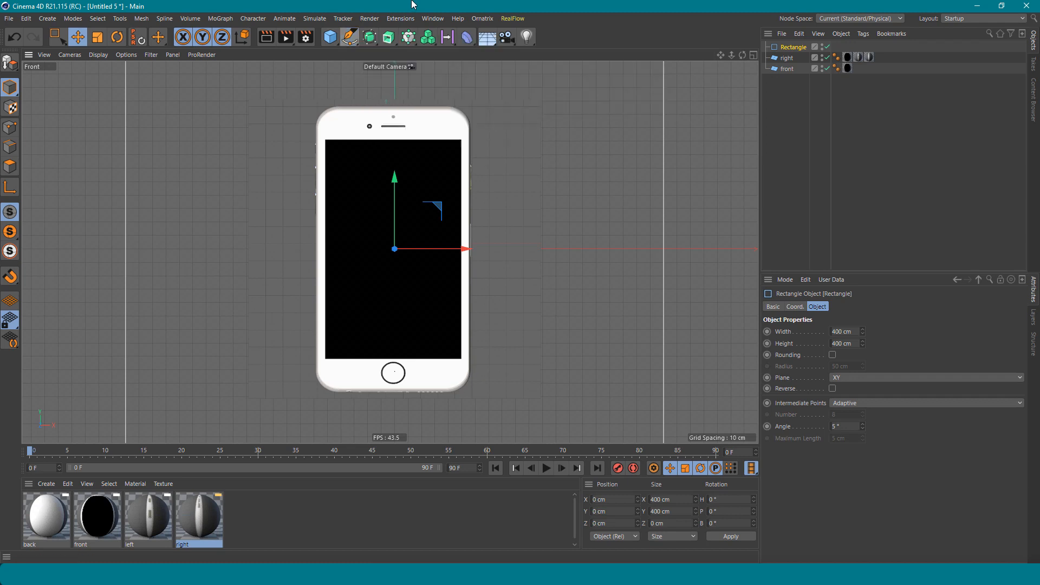
pyautogui.press('r')
pyautogui.press('t')
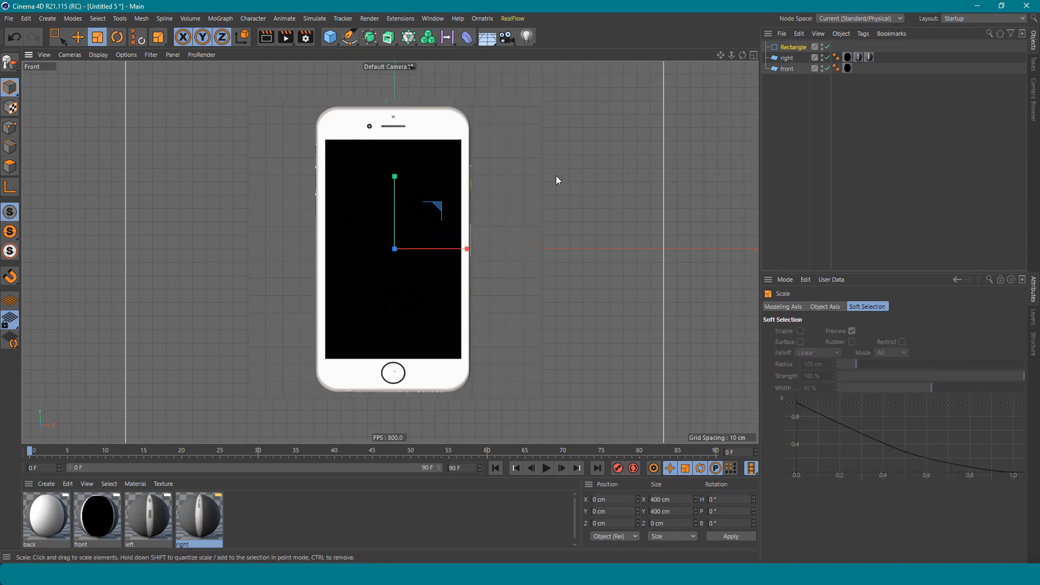
pyautogui.moveTo(556, 176); pyautogui.dragTo(343, 328)
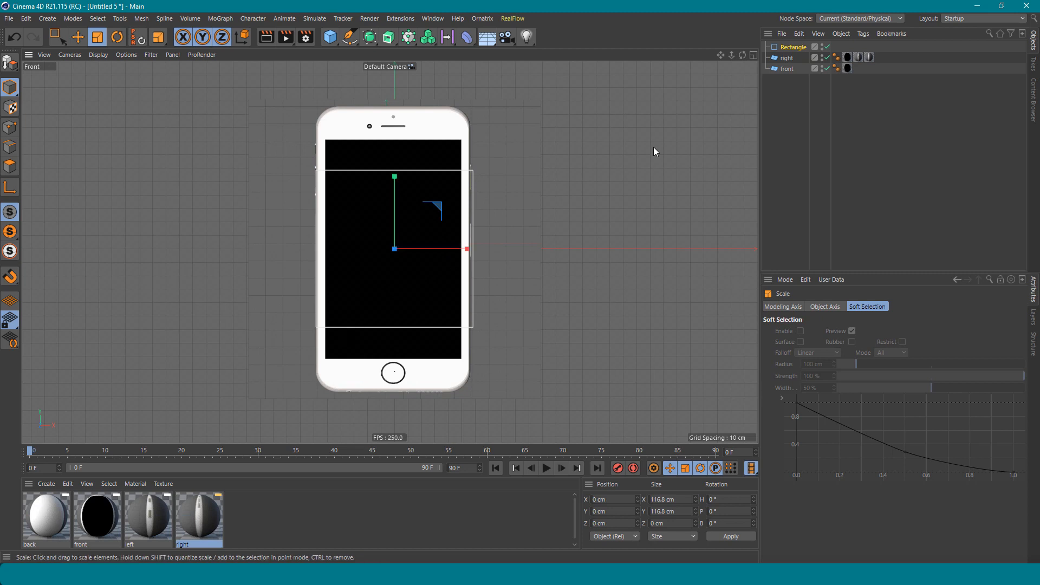
# Set the rectangle spline's width to 114 cm and its height to 212 cm.
pyautogui.click(789, 48)
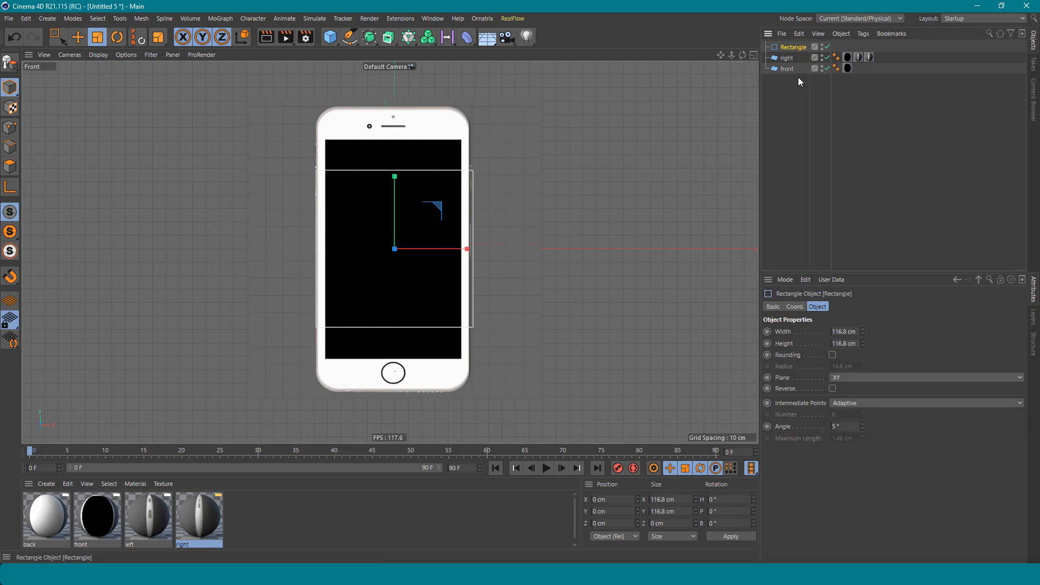
pyautogui.moveTo(854, 331); pyautogui.dragTo(795, 328)
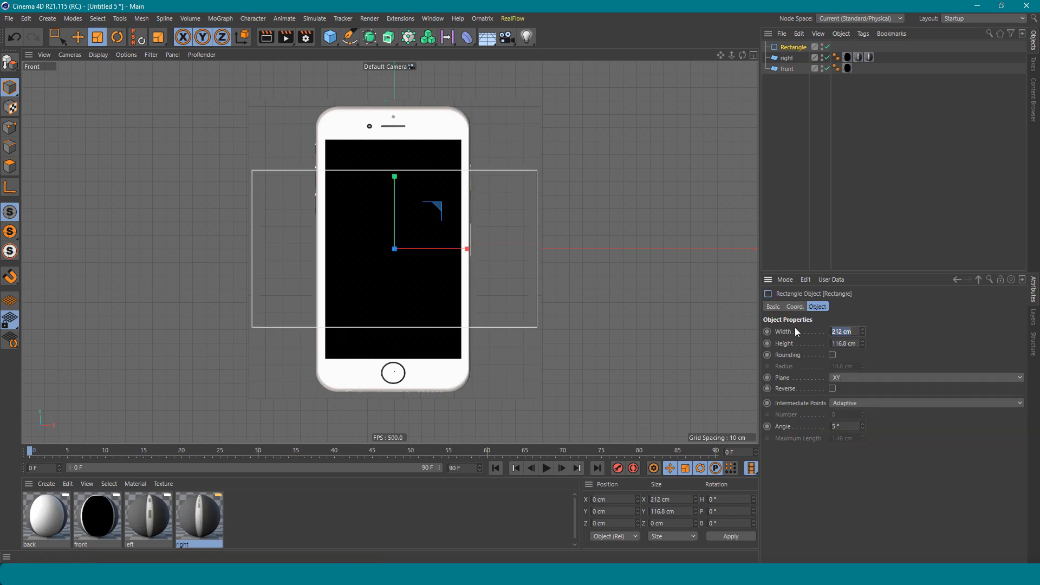
pyautogui.write('114')
pyautogui.press('Tab')
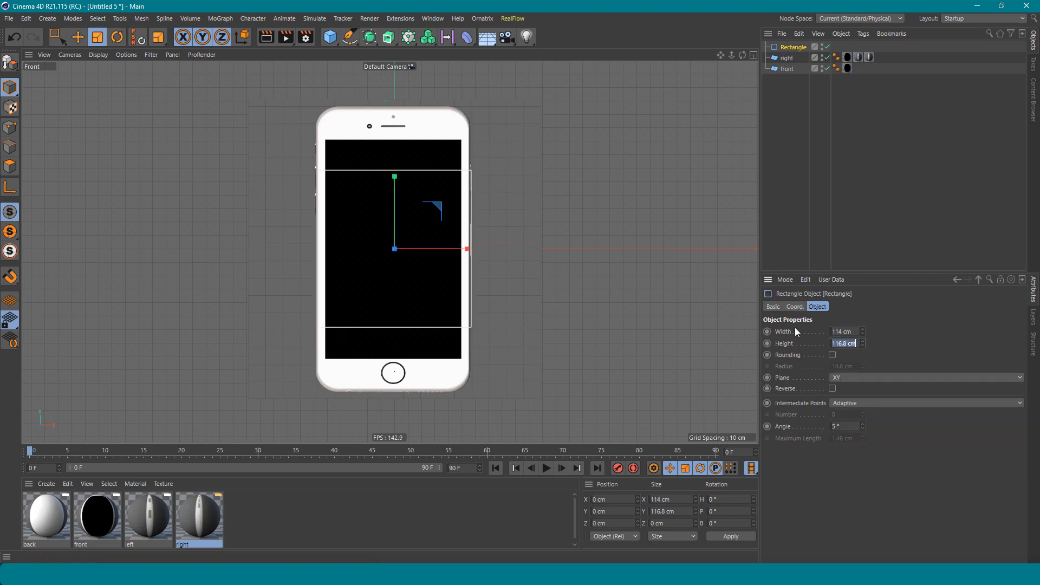
pyautogui.write('212')
pyautogui.press('Return')
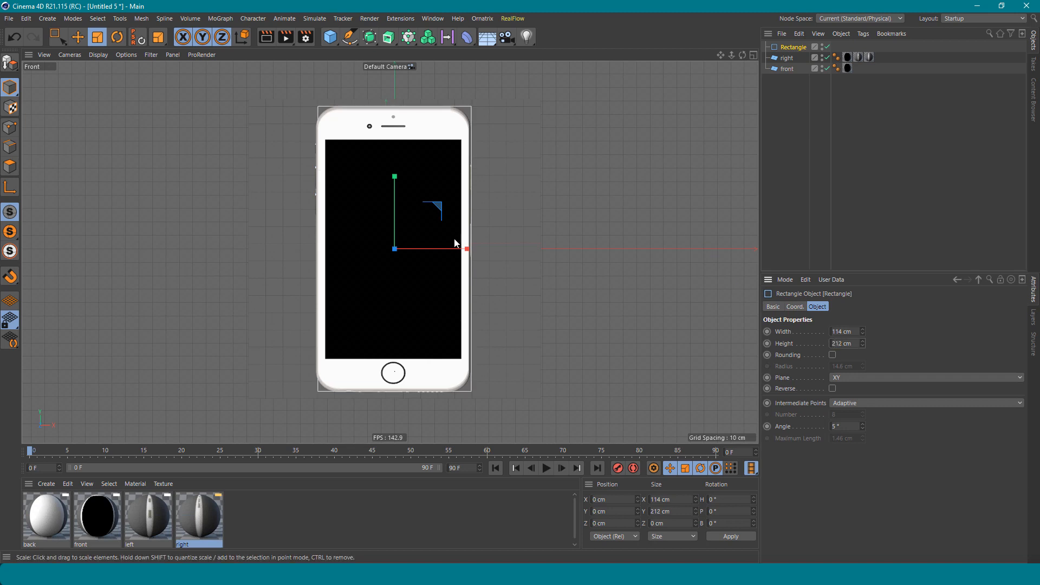
# Move the front plane sideways to about X 1.2 cm to line up the phone image with the rectangle, checking the upper edge.
pyautogui.press('t')
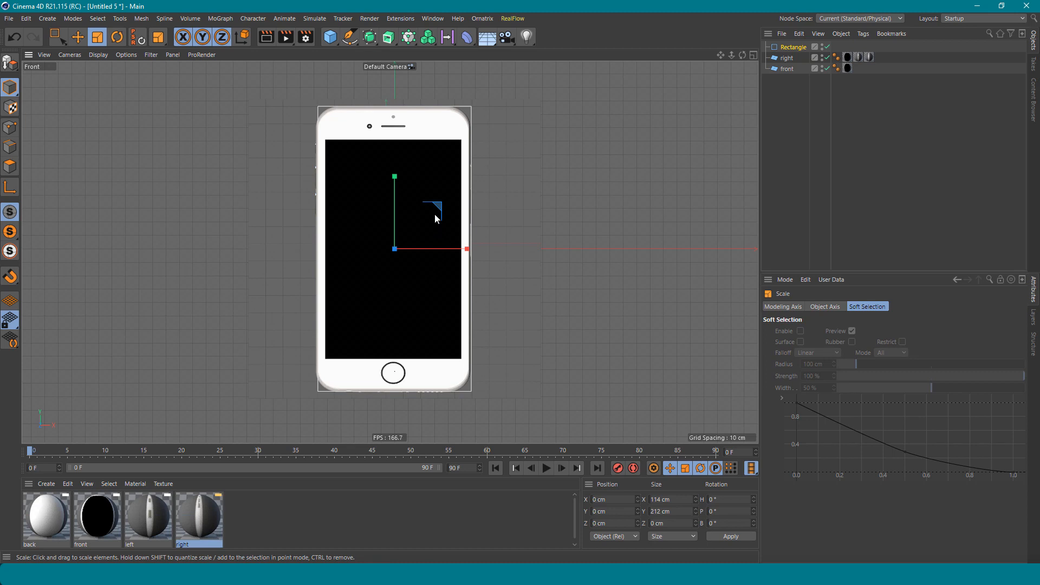
pyautogui.scroll(5, 404, 262)
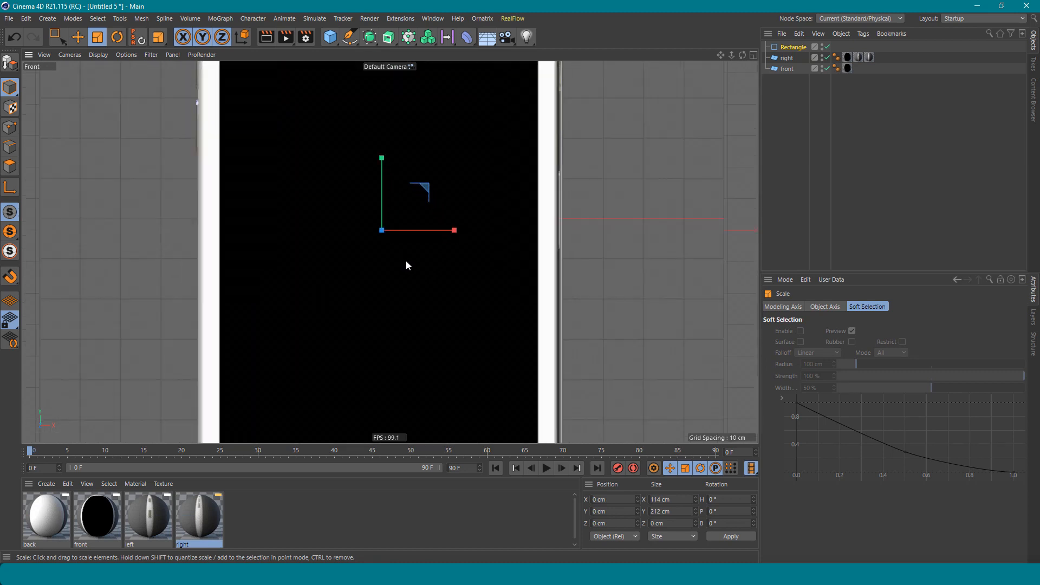
pyautogui.moveTo(405, 260); pyautogui.dragTo(440, 276, button='middle')
pyautogui.click(561, 201)
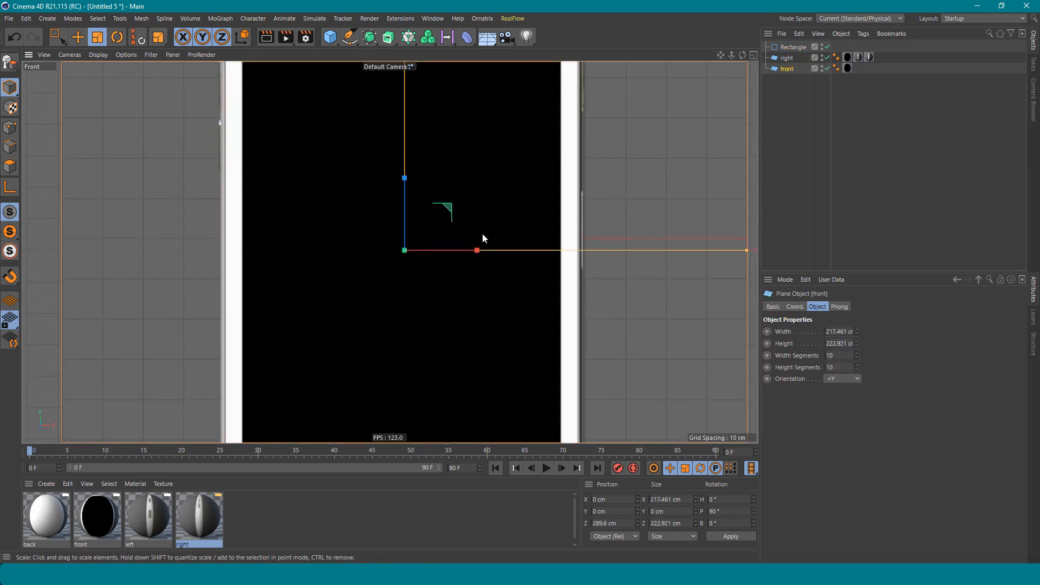
pyautogui.press('e')
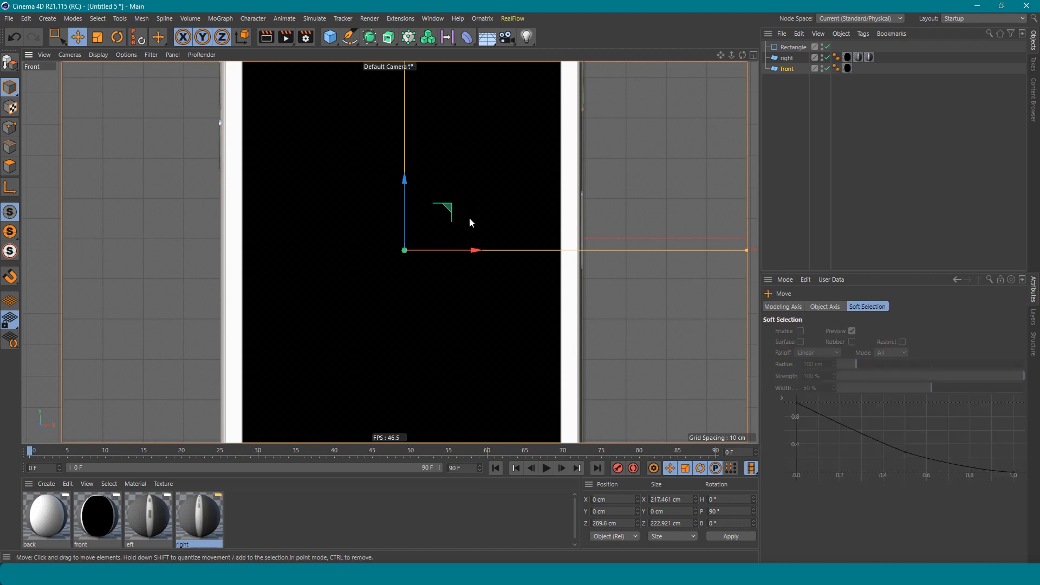
pyautogui.moveTo(448, 256); pyautogui.dragTo(450, 255)
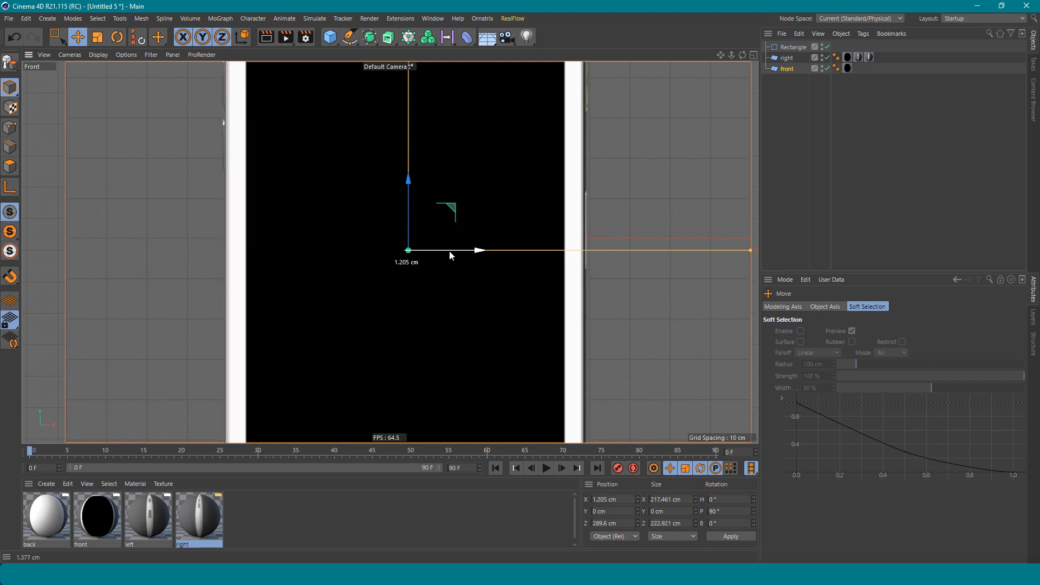
pyautogui.keyDown('alt'); pyautogui.moveTo(481, 243); pyautogui.dragTo(482, 328, button='middle'); pyautogui.keyUp('alt')
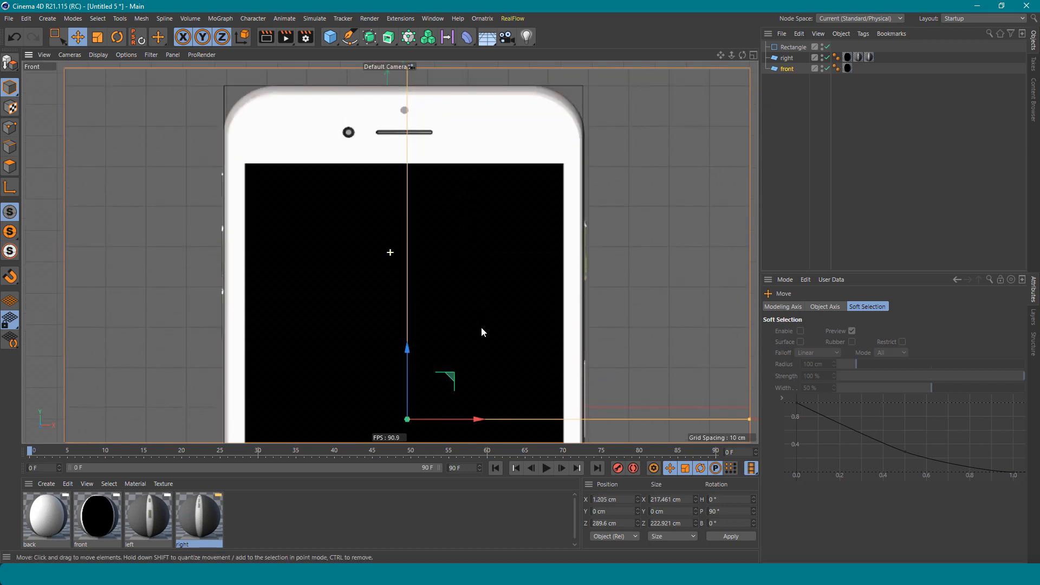
pyautogui.keyDown('alt'); pyautogui.moveTo(555, 152); pyautogui.dragTo(553, 215, button='middle'); pyautogui.keyUp('alt')
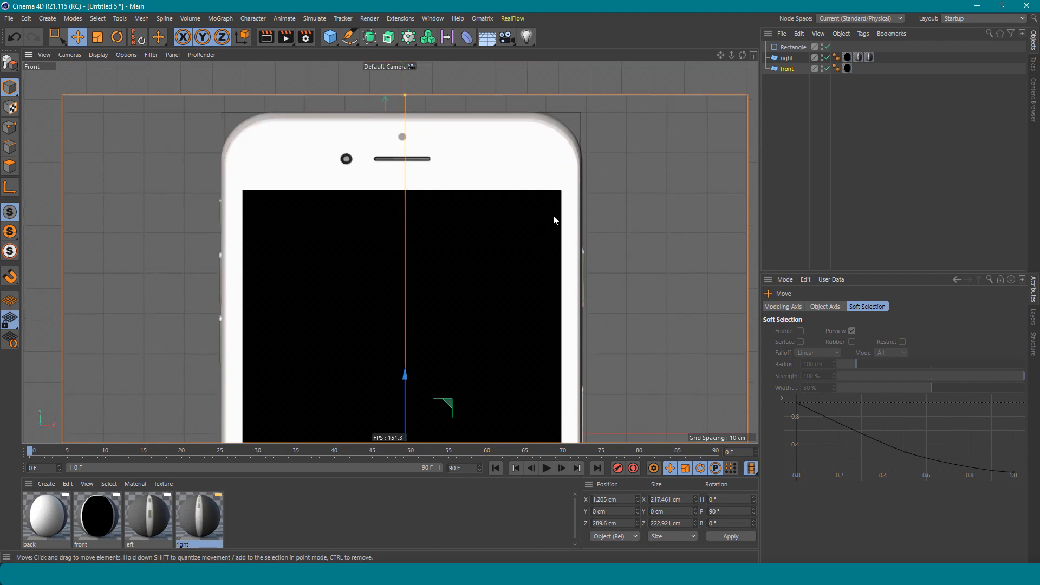
pyautogui.click(571, 106)
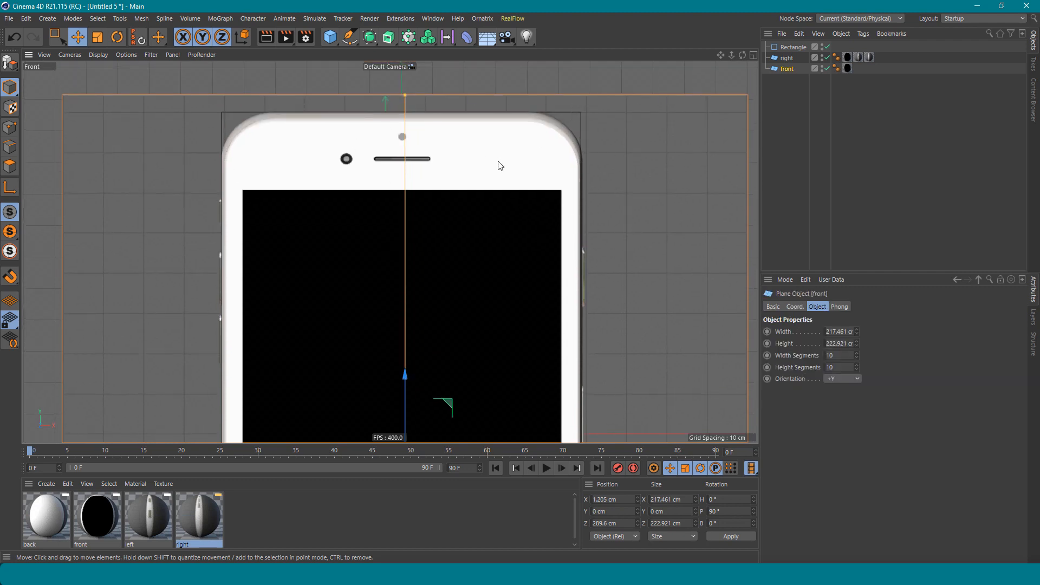
# Turn on rounding for the rectangle spline with a 14.6 cm radius and compare it with the phone's upper corner.
pyautogui.scroll(-5, 541, 170)
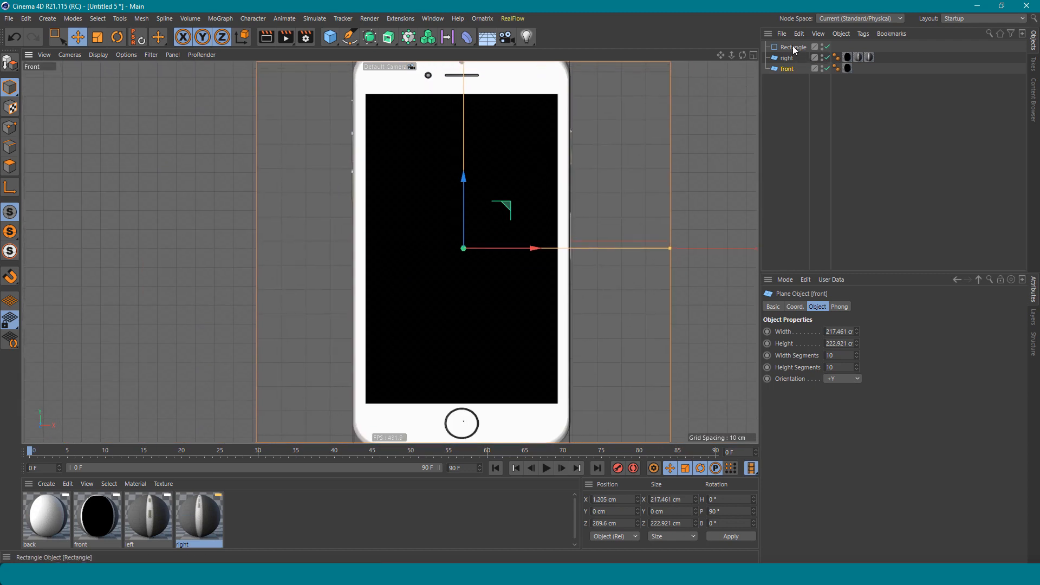
pyautogui.keyDown('alt'); pyautogui.moveTo(657, 157); pyautogui.dragTo(619, 200, button='middle'); pyautogui.keyUp('alt')
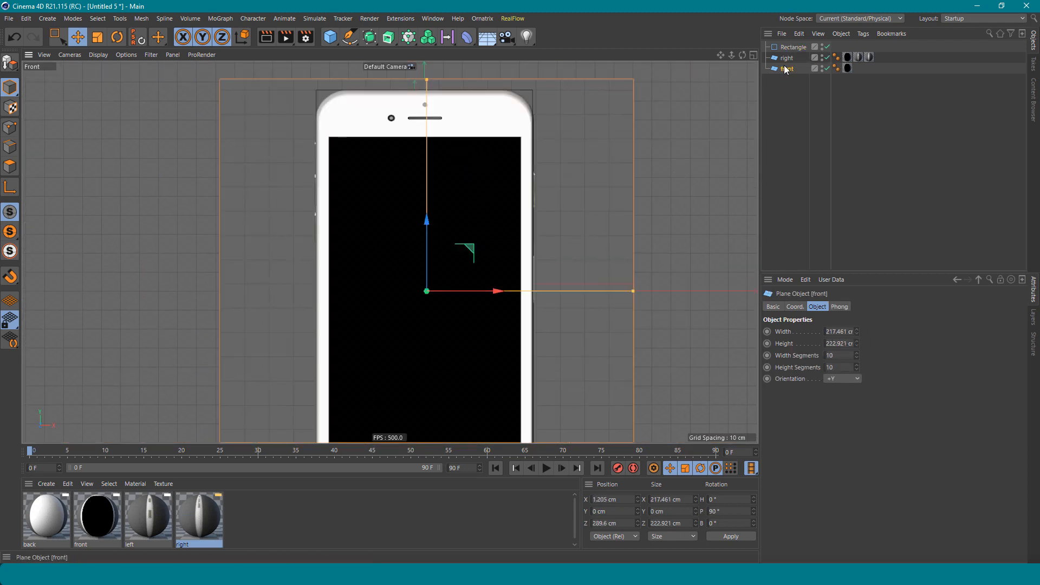
pyautogui.click(793, 47)
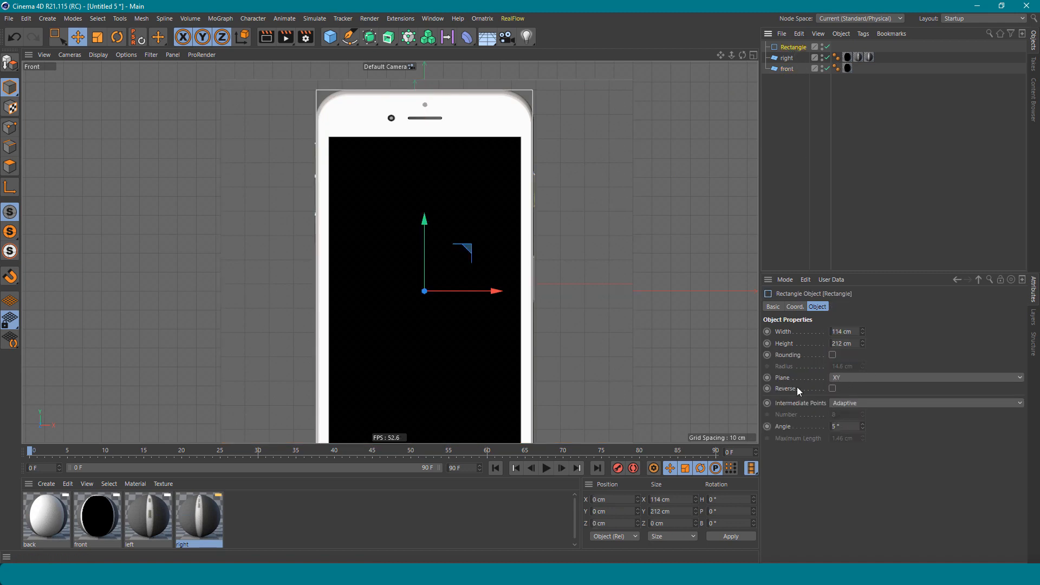
pyautogui.click(832, 355)
pyautogui.scroll(5, 549, 187)
pyautogui.scroll(4, 475, 166)
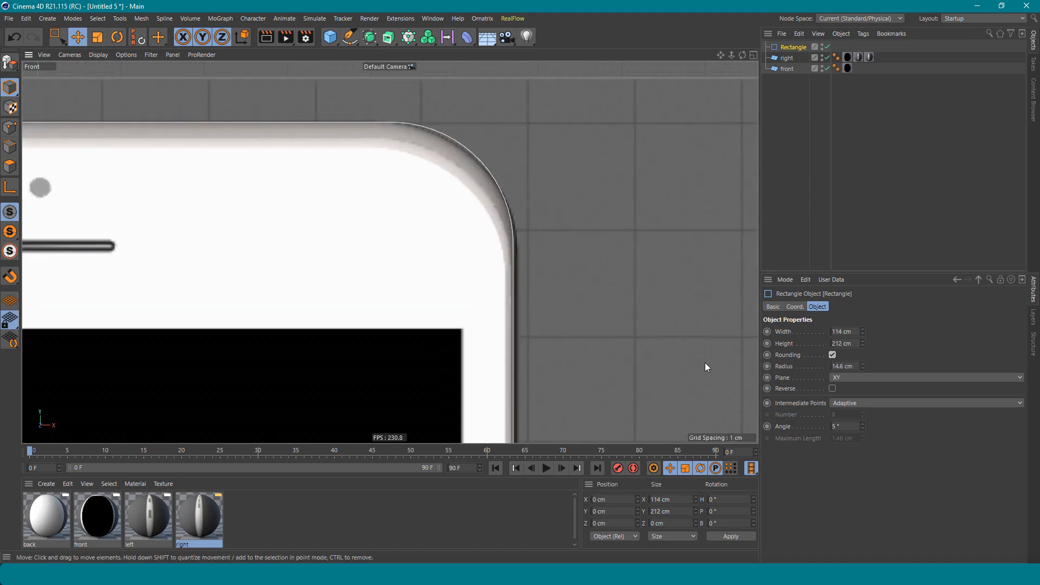
pyautogui.moveTo(862, 368); pyautogui.dragTo(862, 367)
pyautogui.click(861, 365)
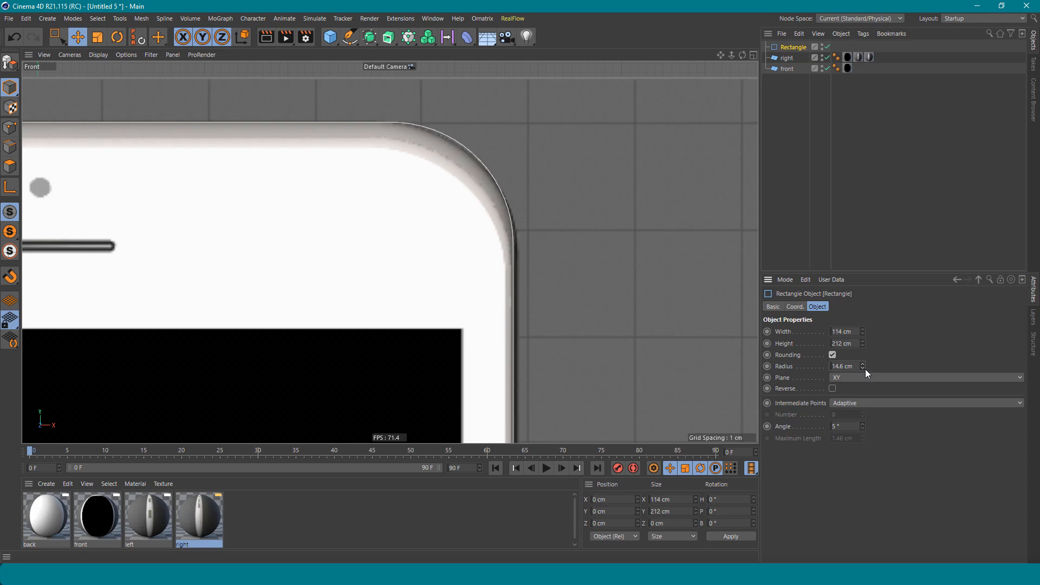
# Place the rounded rectangle spline inside an Extrude generator and inspect the solid's rounded upper corner in perspective.
pyautogui.scroll(-5, 231, 258)
pyautogui.keyDown('alt'); pyautogui.moveTo(187, 238); pyautogui.dragTo(408, 179, button='middle'); pyautogui.keyUp('alt')
pyautogui.scroll(-3, 342, 214)
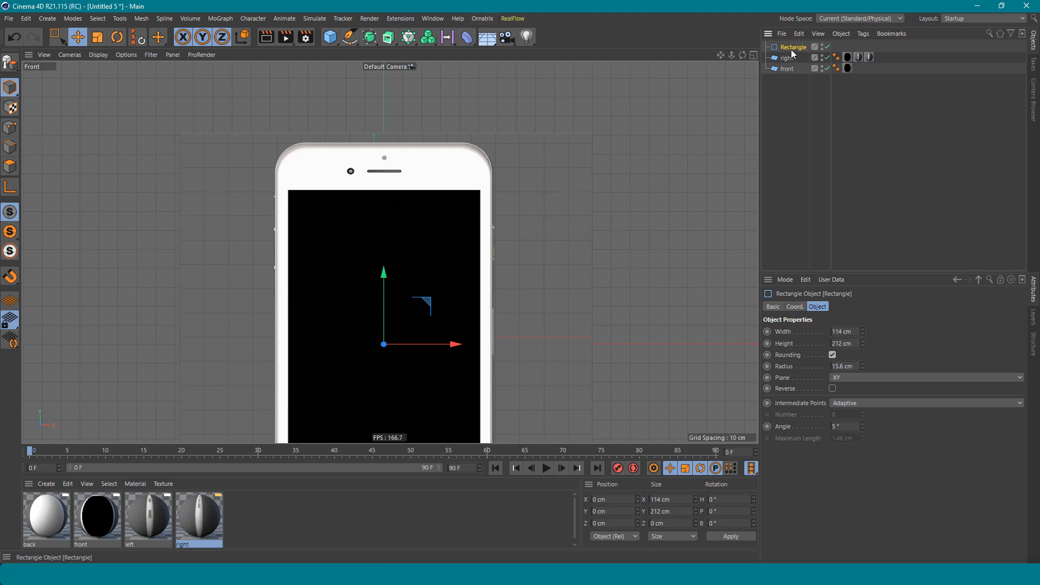
pyautogui.keyDown('alt'); pyautogui.click(388, 37); pyautogui.keyUp('alt')
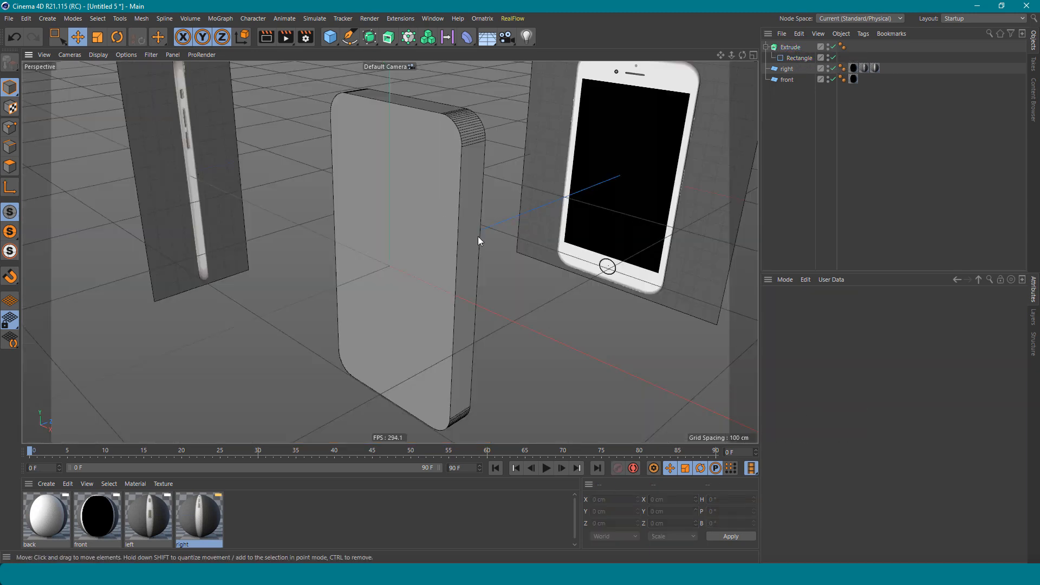
pyautogui.click(431, 188)
pyautogui.moveTo(431, 189)
pyautogui.keyDown('alt'); pyautogui.mouseDown()
pyautogui.moveTo(438, 193)
pyautogui.moveTo(421, 249)
pyautogui.moveTo(423, 187)
pyautogui.moveTo(440, 202)
pyautogui.mouseUp(); pyautogui.keyUp('alt')
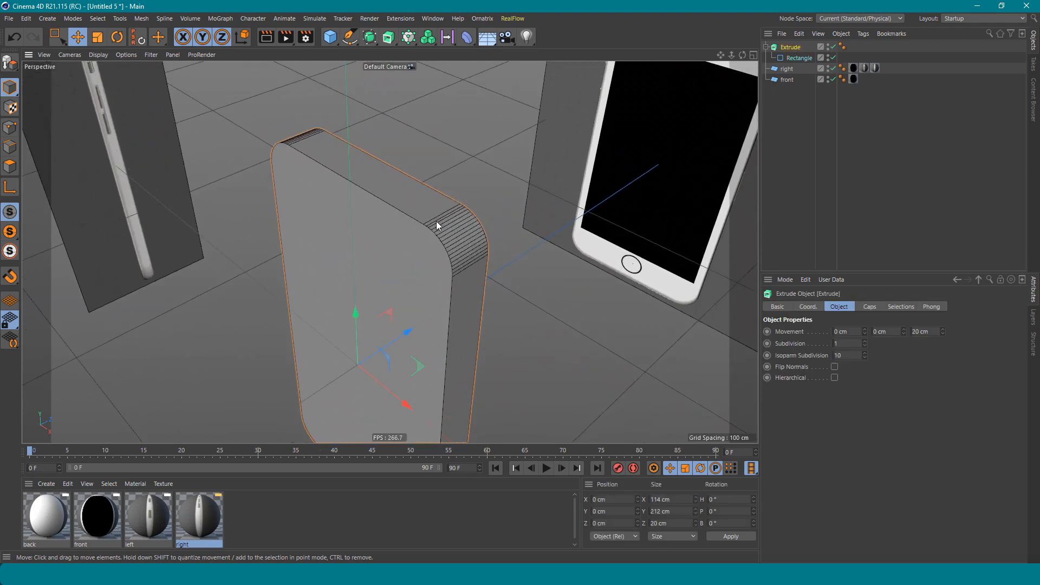
pyautogui.keyDown('alt'); pyautogui.moveTo(594, 281); pyautogui.dragTo(435, 256); pyautogui.keyUp('alt')
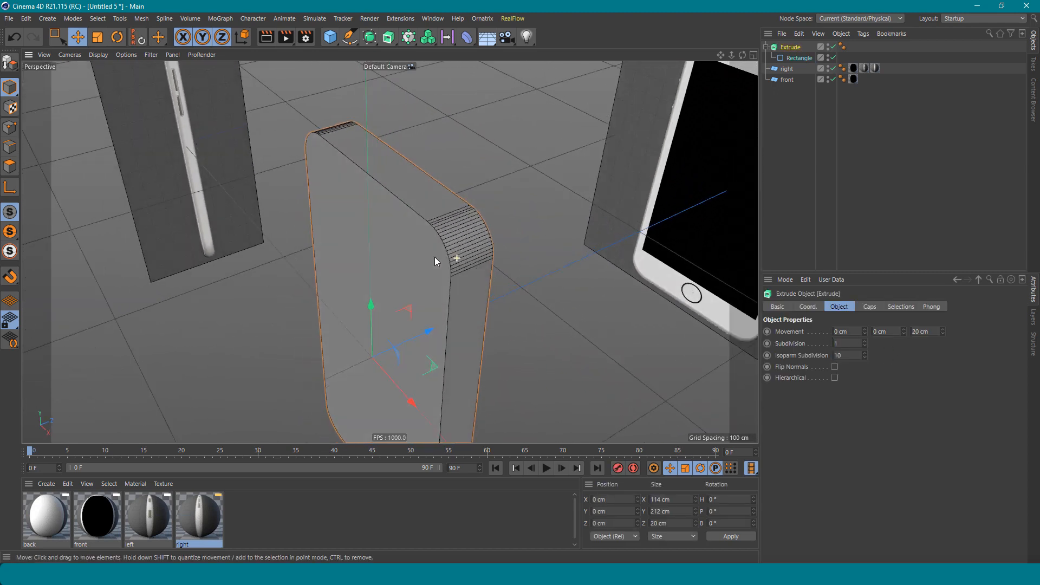
# Set the extrude's Z movement to 0.3 cm and check the thin body's edge against the side reference.
pyautogui.click(939, 330)
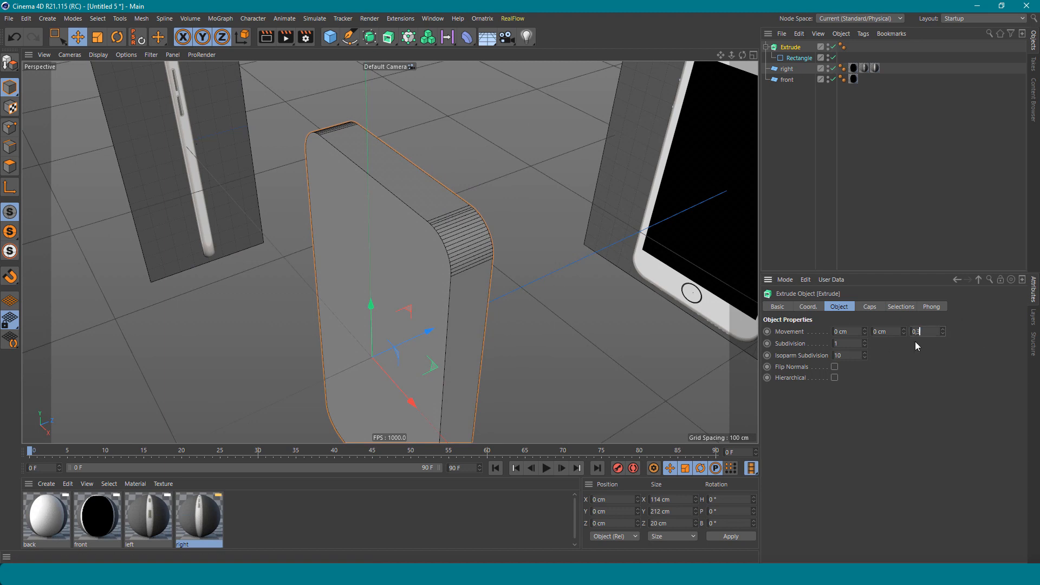
pyautogui.press('Return')
pyautogui.keyDown('alt'); pyautogui.moveTo(389, 229); pyautogui.dragTo(336, 217); pyautogui.keyUp('alt')
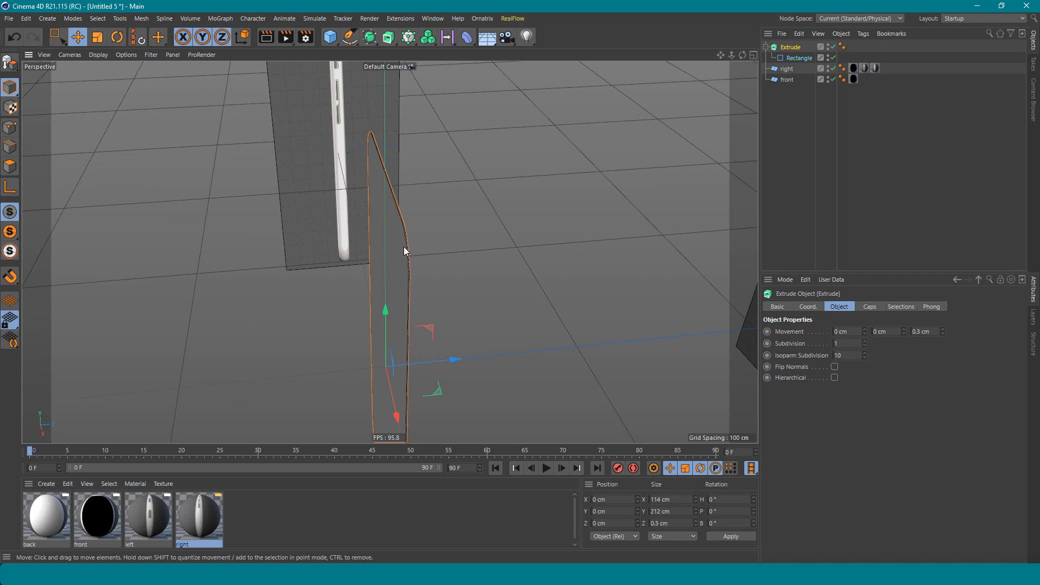
pyautogui.keyDown('alt'); pyautogui.moveTo(404, 245); pyautogui.dragTo(590, 241, button='right'); pyautogui.keyUp('alt')
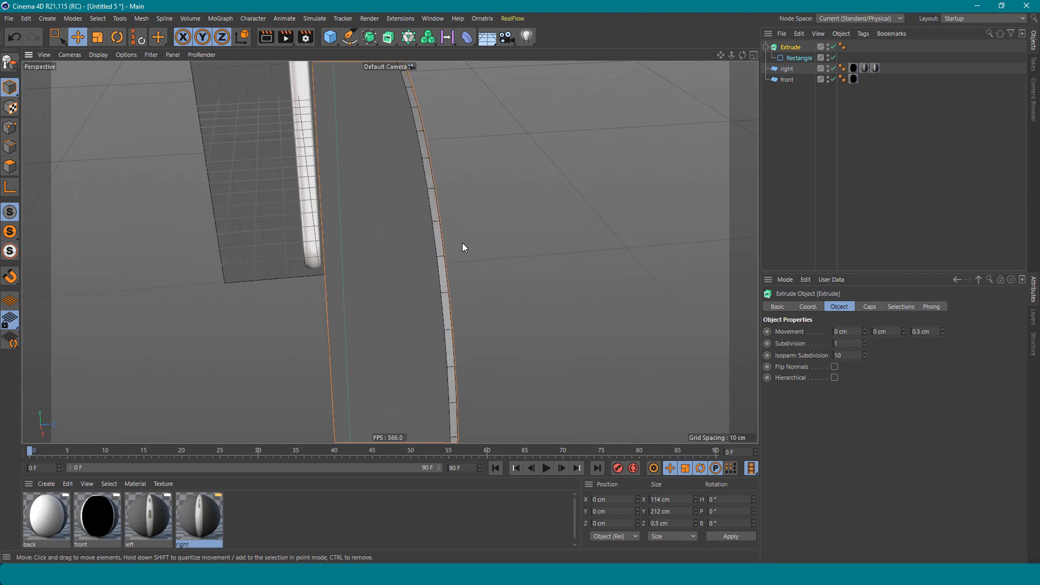
pyautogui.keyDown('alt'); pyautogui.moveTo(463, 242); pyautogui.dragTo(623, 260); pyautogui.keyUp('alt')
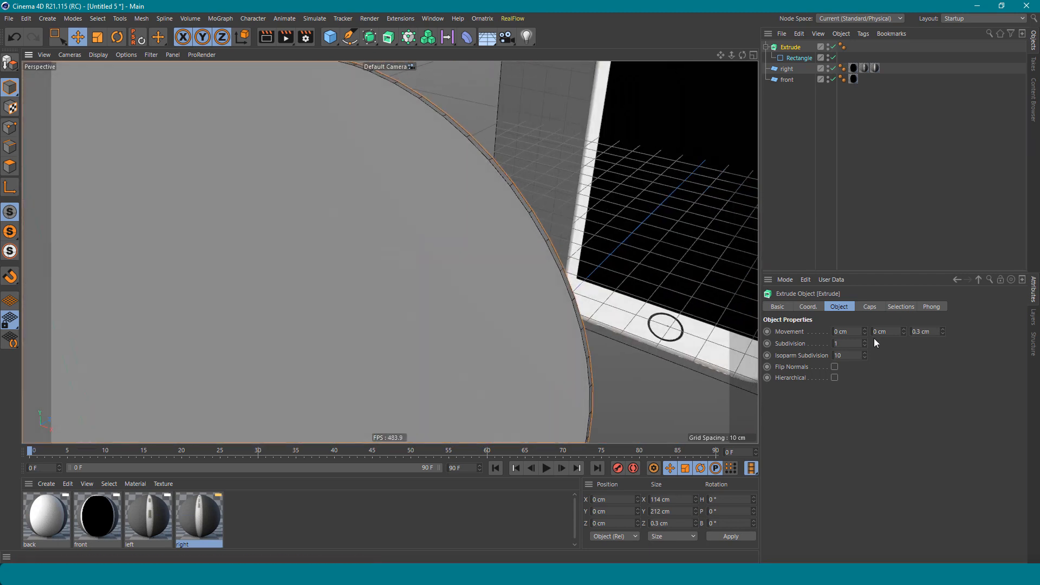
pyautogui.click(932, 331)
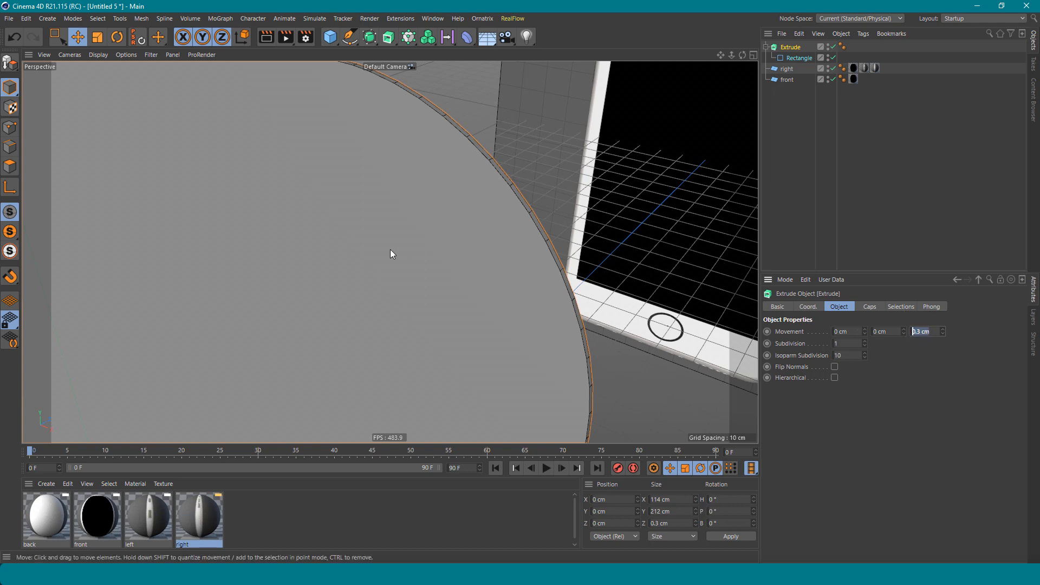
pyautogui.keyDown('alt'); pyautogui.moveTo(364, 248); pyautogui.dragTo(316, 245); pyautogui.keyUp('alt')
pyautogui.keyDown('alt'); pyautogui.moveTo(316, 245); pyautogui.dragTo(226, 249, button='right'); pyautogui.keyUp('alt')
pyautogui.keyDown('alt'); pyautogui.moveTo(352, 249); pyautogui.dragTo(466, 239, button='middle'); pyautogui.keyUp('alt')
pyautogui.keyDown('alt'); pyautogui.moveTo(468, 242); pyautogui.dragTo(423, 233); pyautogui.keyUp('alt')
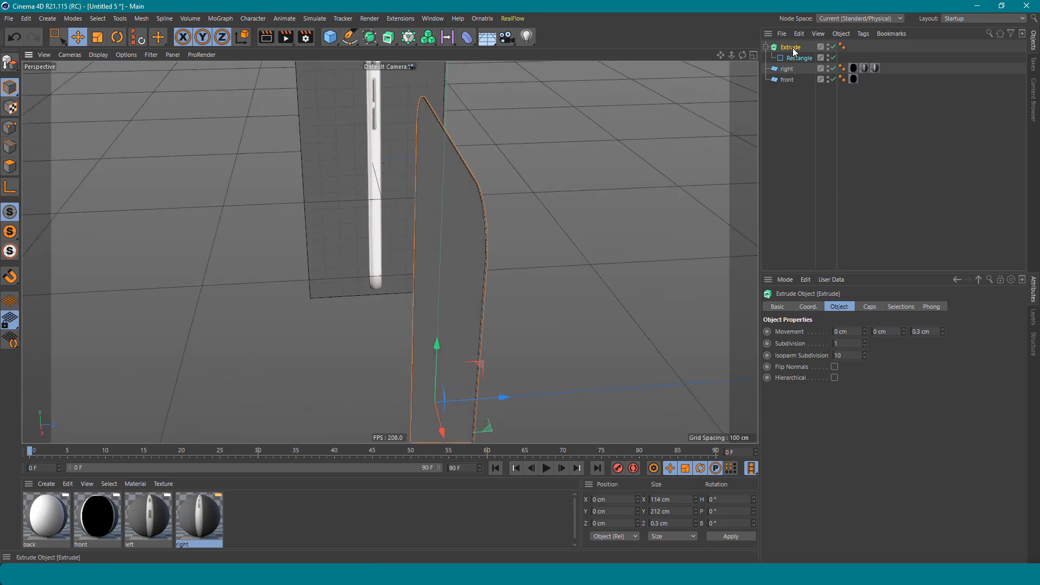
# Give both caps of the extrude a round bevel with a size of about 6.3 cm.
pyautogui.click(869, 307)
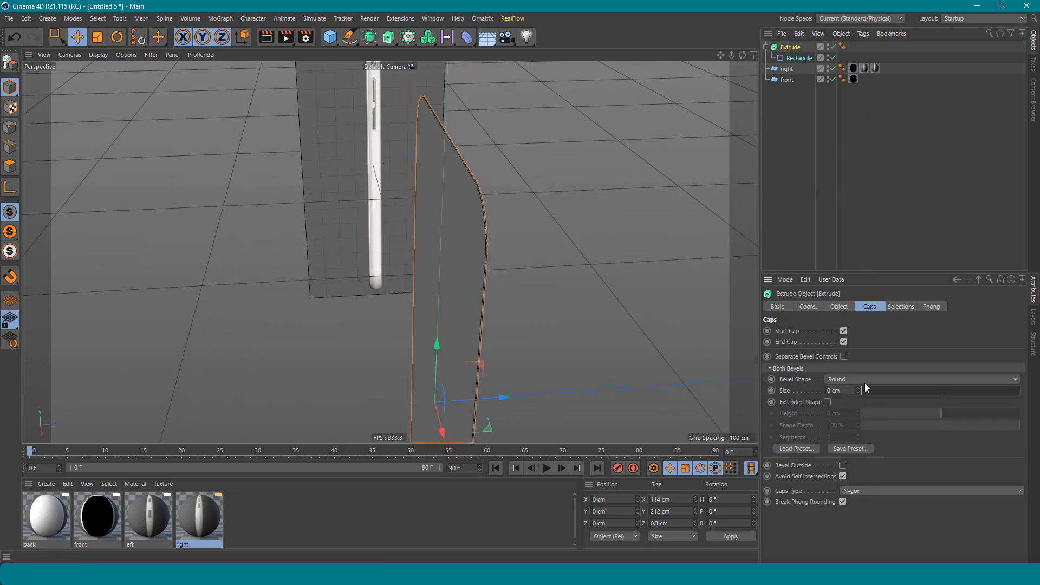
pyautogui.keyDown('alt'); pyautogui.moveTo(390, 251); pyautogui.dragTo(433, 250); pyautogui.keyUp('alt')
pyautogui.keyDown('alt'); pyautogui.moveTo(445, 245); pyautogui.dragTo(482, 246, button='right'); pyautogui.keyUp('alt')
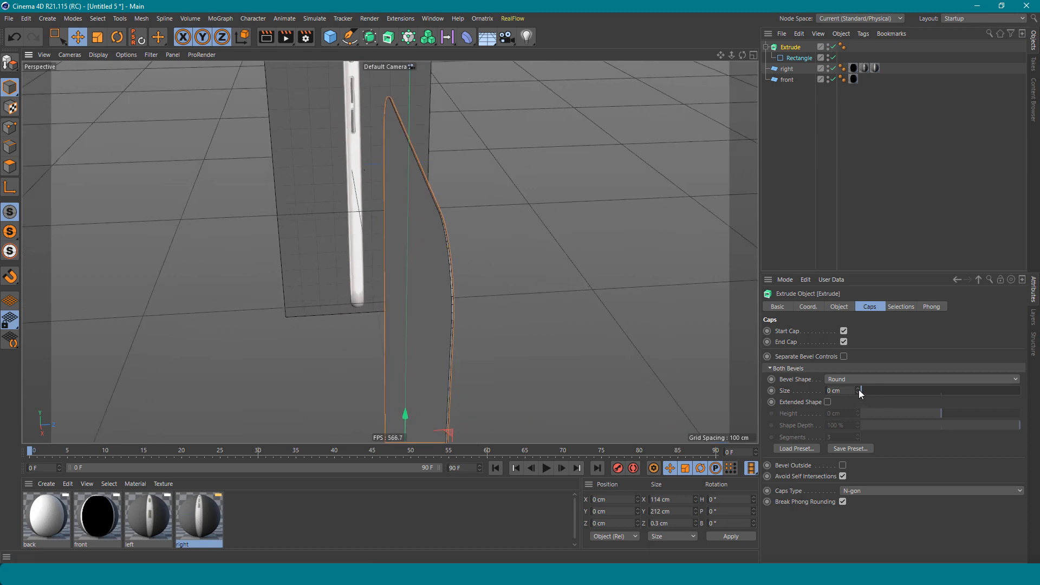
pyautogui.moveTo(862, 390); pyautogui.dragTo(870, 390)
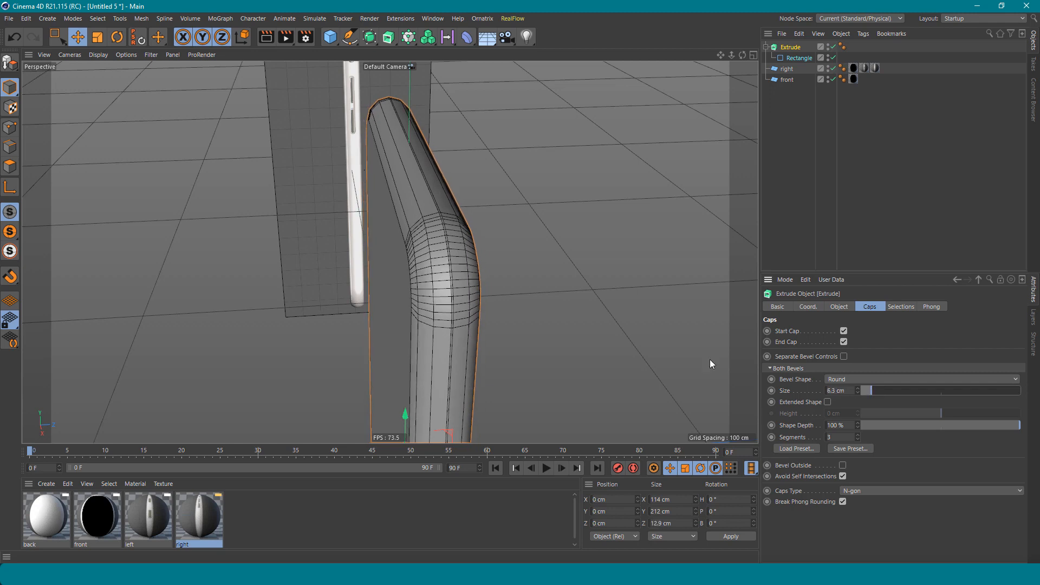
# Compare the bevelled body's thickness and upper end with the phone's side image in the right view.
pyautogui.press('F3')
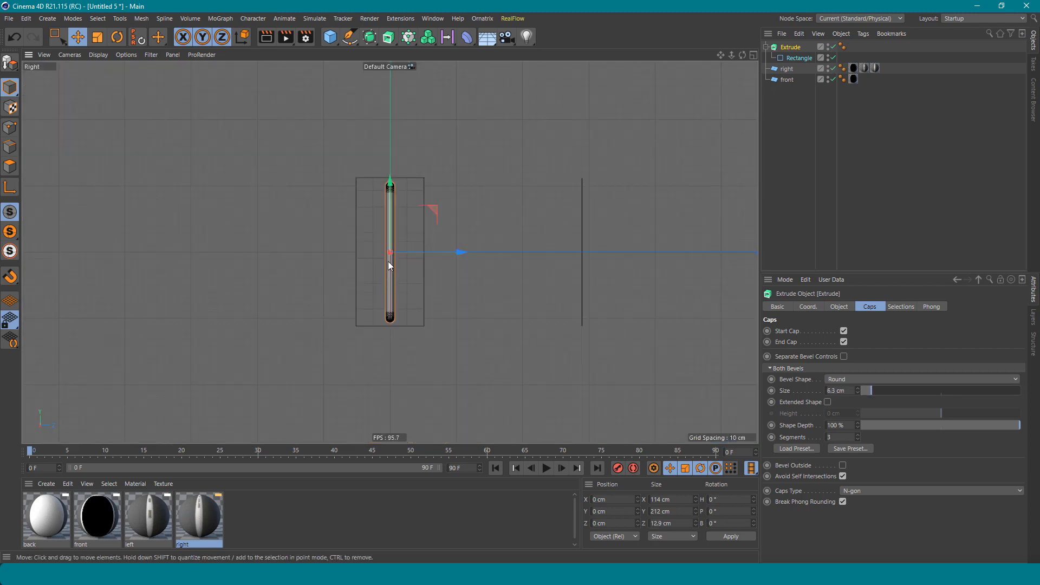
pyautogui.click(98, 55)
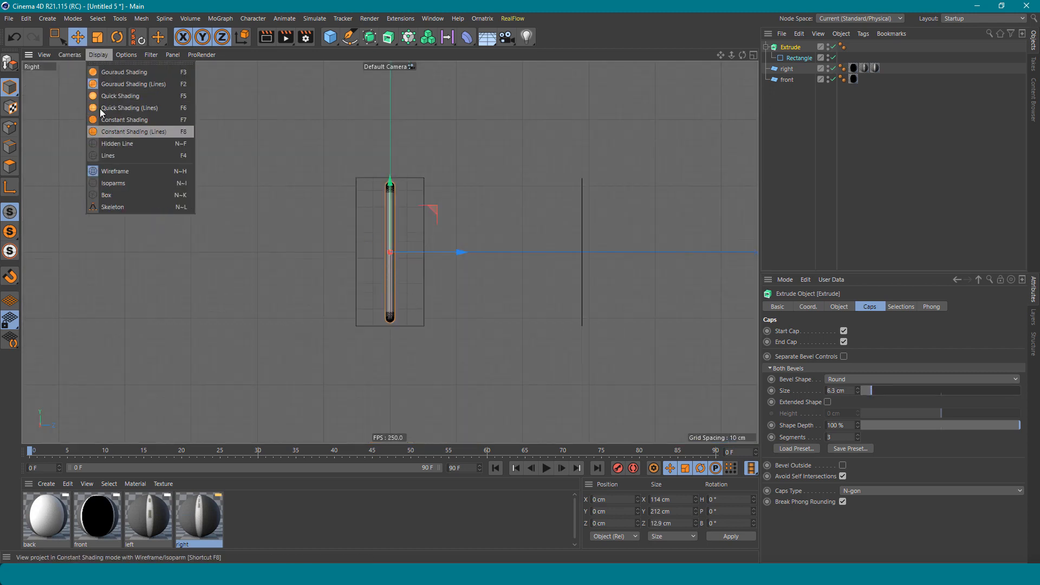
pyautogui.moveTo(71, 56)
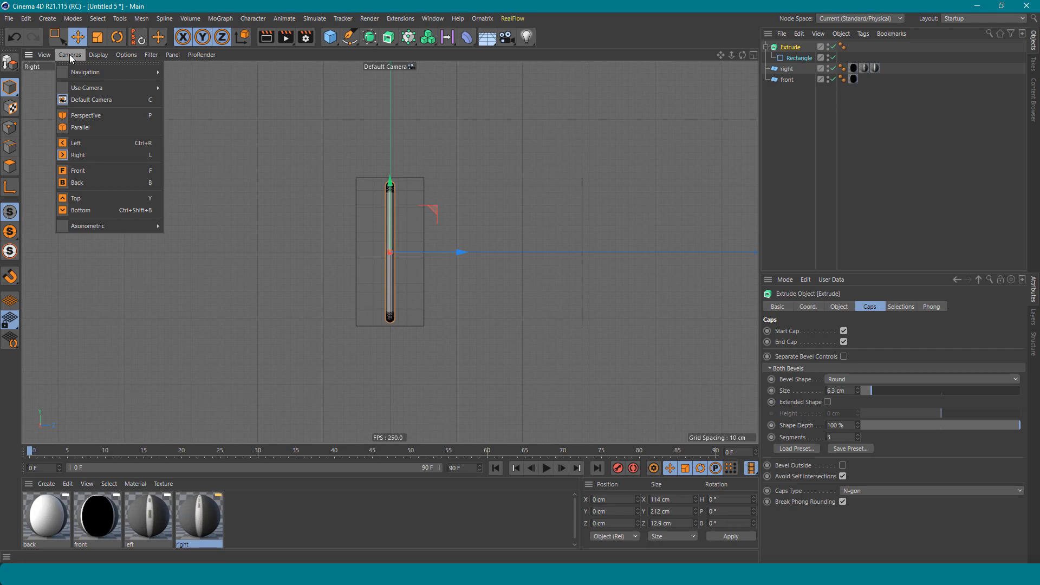
pyautogui.click(101, 156)
pyautogui.scroll(5, 373, 232)
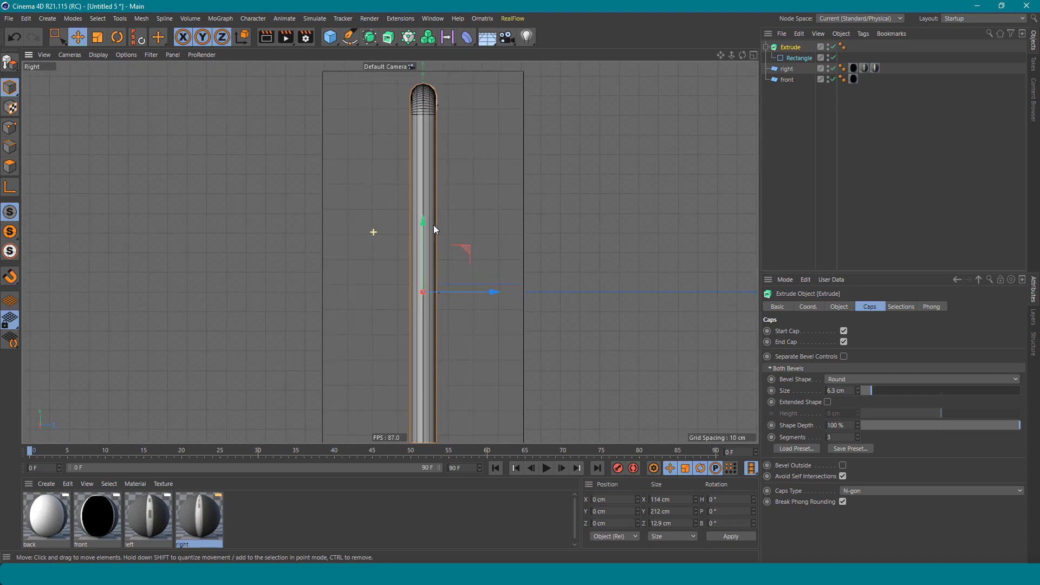
pyautogui.keyDown('alt'); pyautogui.moveTo(447, 214); pyautogui.dragTo(442, 255, button='middle'); pyautogui.keyUp('alt')
pyautogui.scroll(4, 423, 232)
pyautogui.keyDown('alt'); pyautogui.moveTo(434, 128); pyautogui.dragTo(434, 220, button='middle'); pyautogui.keyUp('alt')
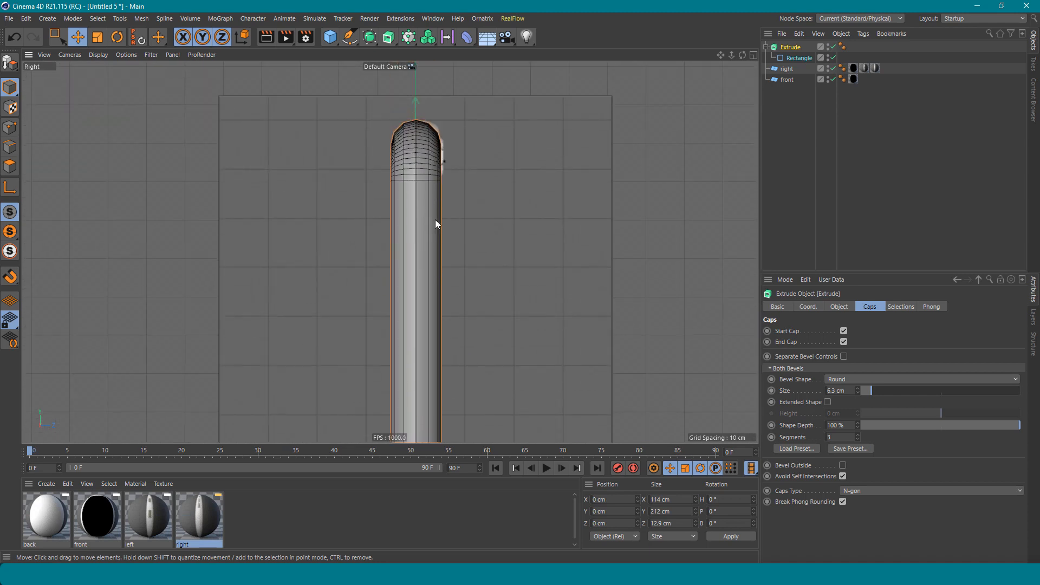
pyautogui.moveTo(469, 268)
pyautogui.keyDown('alt'); pyautogui.mouseDown(button='middle')
pyautogui.moveTo(476, 233)
pyautogui.moveTo(484, 299)
pyautogui.moveTo(483, 259)
pyautogui.mouseUp(button='middle'); pyautogui.keyUp('alt')
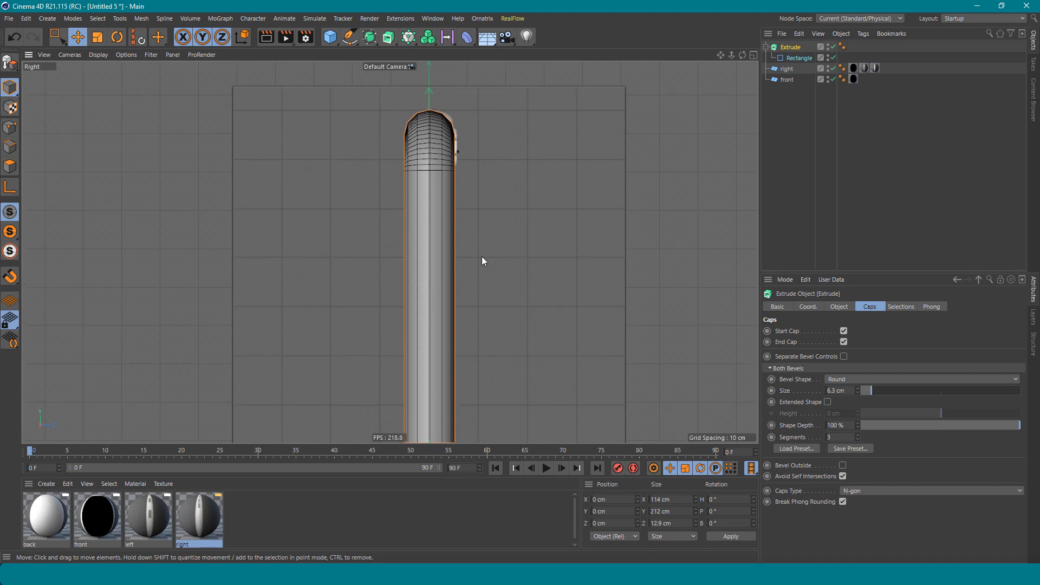
pyautogui.keyDown('alt'); pyautogui.moveTo(423, 144); pyautogui.dragTo(415, 196, button='middle'); pyautogui.keyUp('alt')
pyautogui.scroll(7, 416, 190)
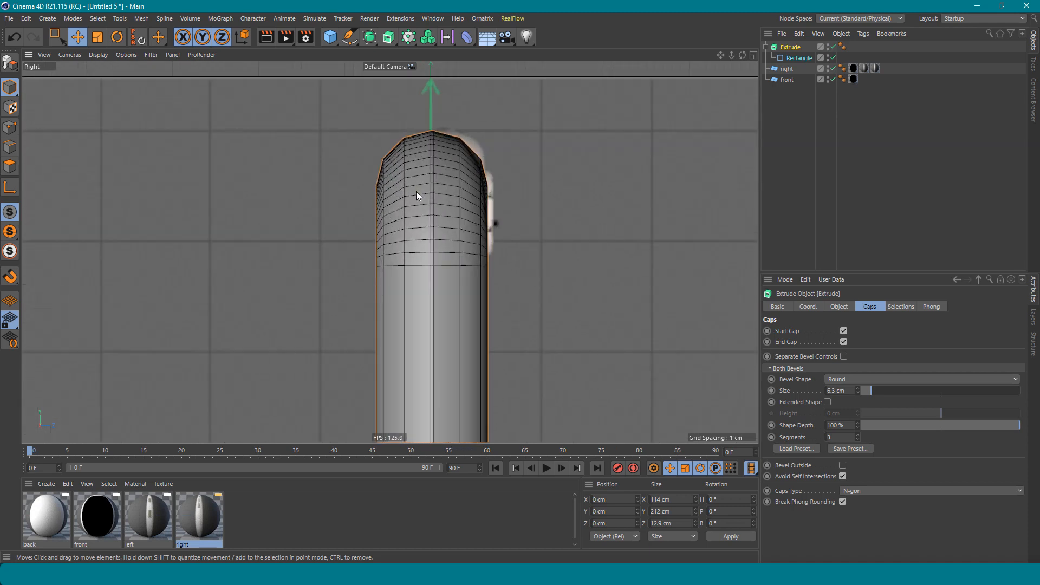
# Increase the cap bevel's segments to 30 to smooth the rounded edge.
pyautogui.click(857, 435)
pyautogui.click(858, 435)
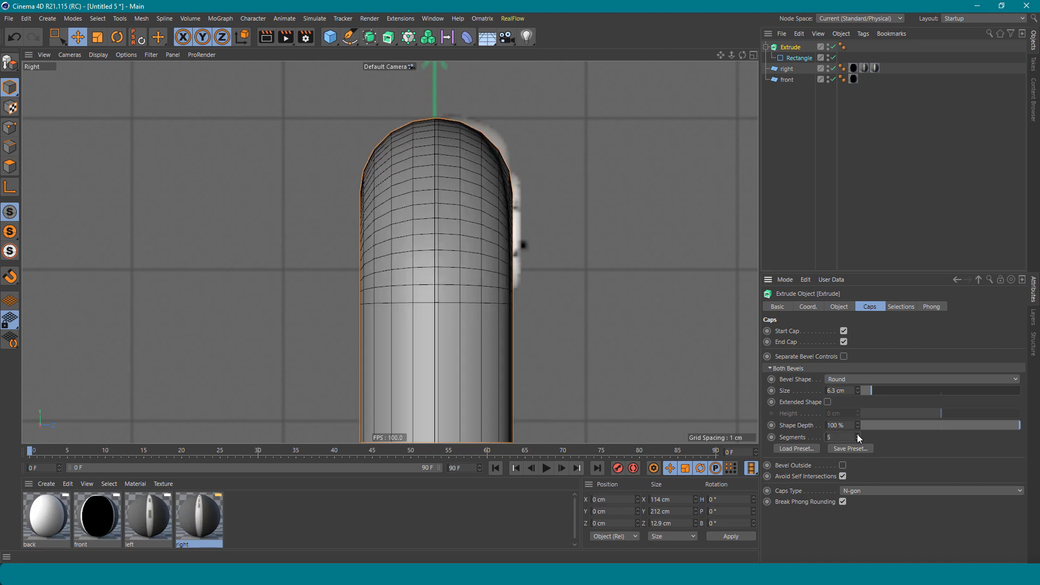
pyautogui.click(858, 435)
pyautogui.click(858, 435)
pyautogui.click(857, 436)
pyautogui.click(858, 436)
pyautogui.click(857, 435)
pyautogui.click(858, 436)
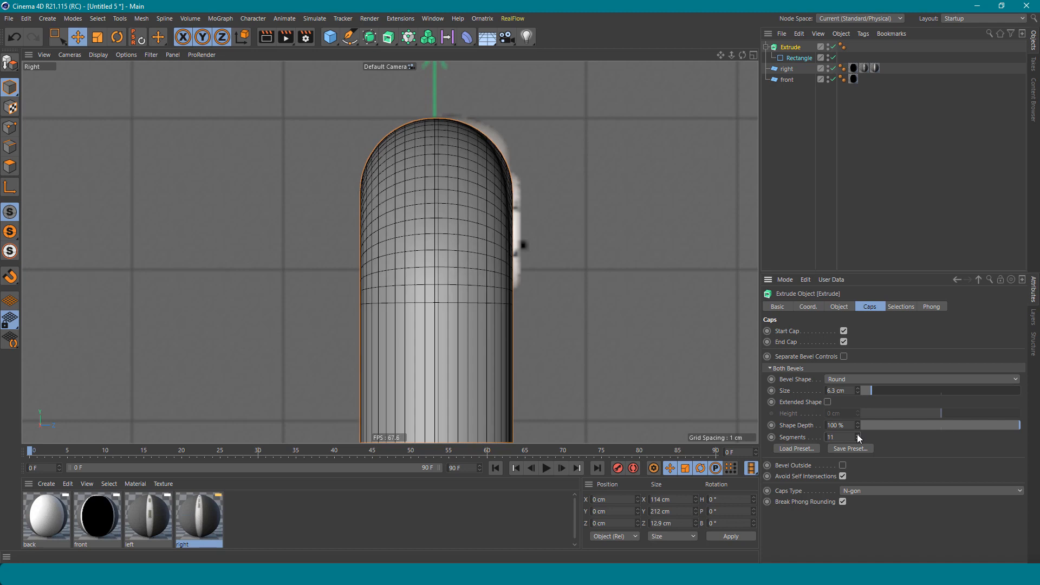
pyautogui.click(858, 435)
pyautogui.click(858, 435)
pyautogui.click(858, 435)
pyautogui.click(858, 436)
pyautogui.click(858, 436)
pyautogui.click(858, 436)
pyautogui.click(857, 435)
pyautogui.click(858, 436)
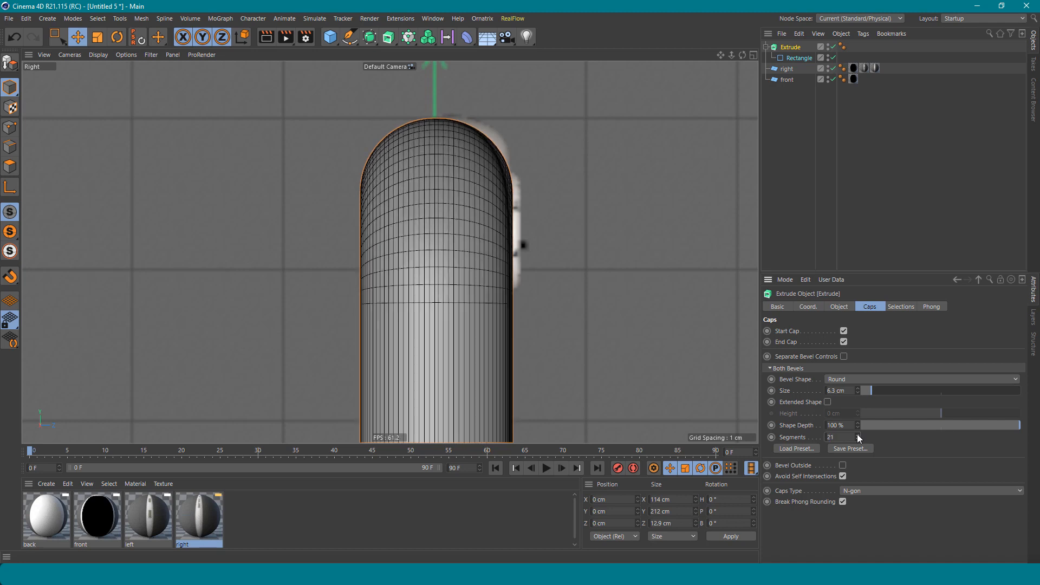
pyautogui.click(858, 435)
pyautogui.click(857, 435)
pyautogui.click(857, 435)
pyautogui.click(858, 435)
pyautogui.click(858, 435)
pyautogui.click(858, 436)
pyautogui.click(858, 435)
pyautogui.click(857, 435)
pyautogui.click(858, 435)
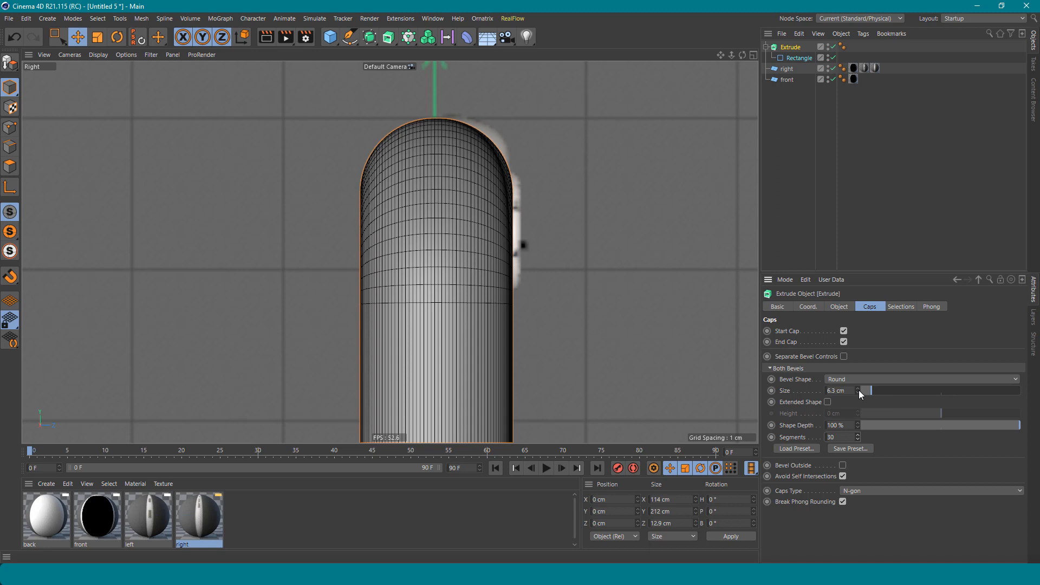
# Set the cap bevel size of the extrude to 4.389 cm.
pyautogui.click(843, 390)
pyautogui.write('4.389')
pyautogui.press('Return')
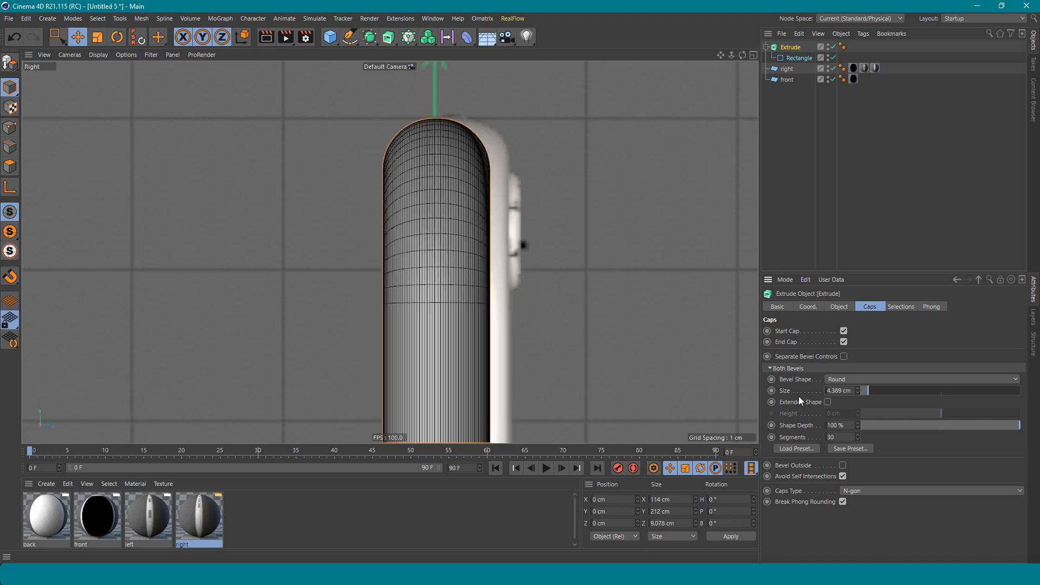
# Move the right reference plane to about Z -1.2 cm so its side image lines up with the phone body.
pyautogui.scroll(-5, 483, 236)
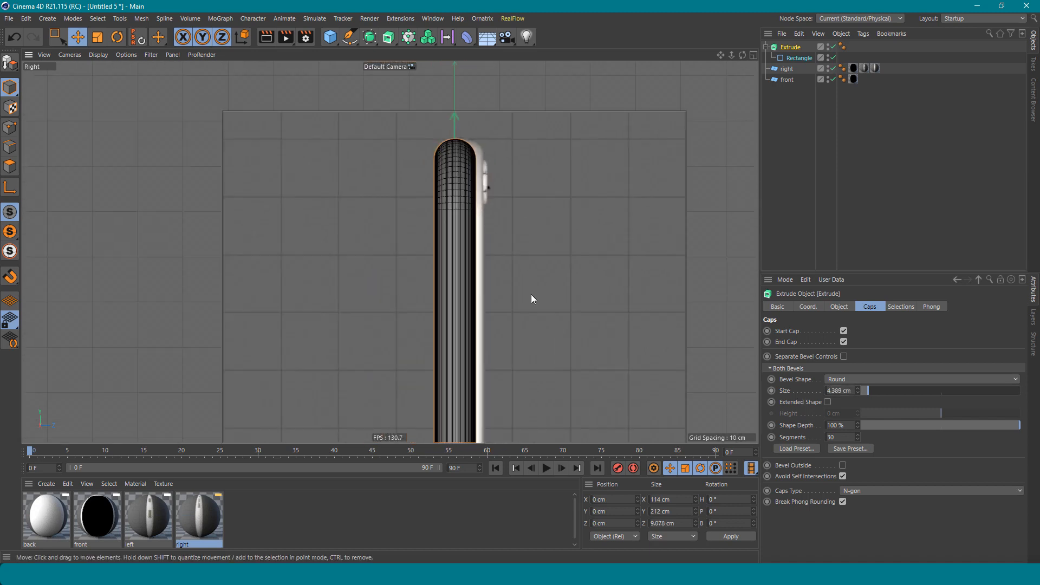
pyautogui.click(536, 221)
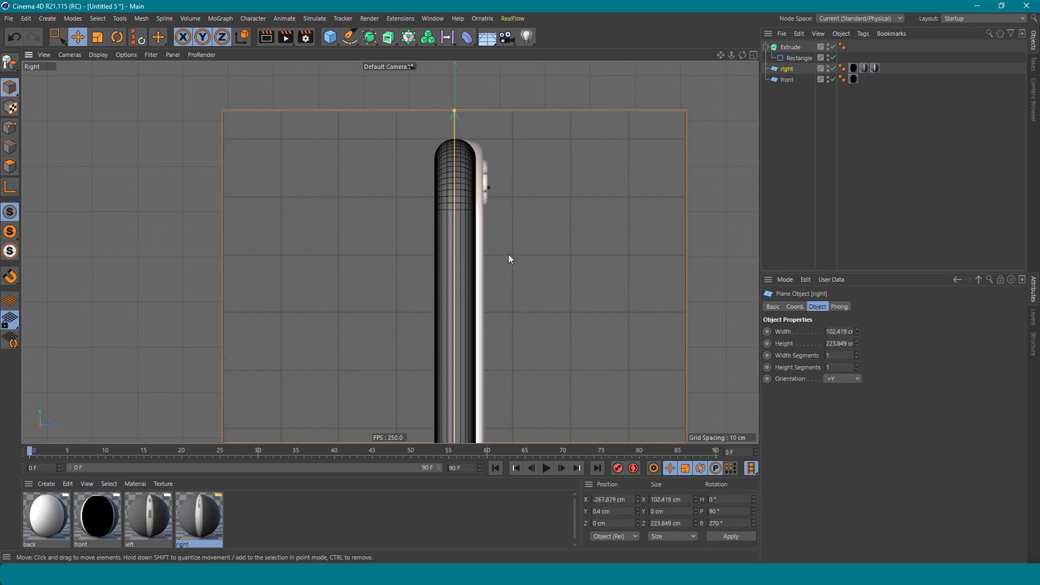
pyautogui.scroll(5, 508, 255)
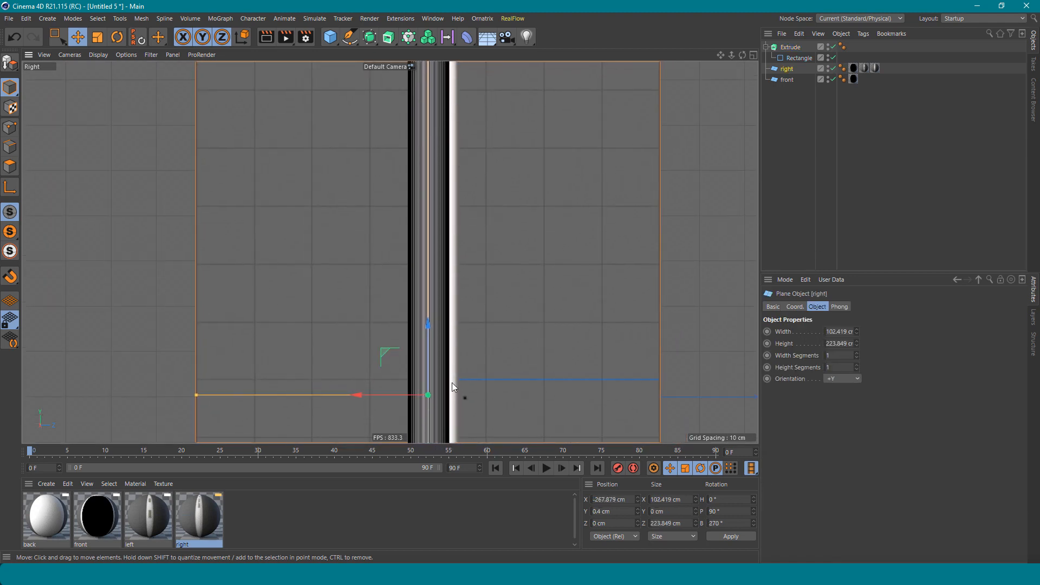
pyautogui.moveTo(381, 395); pyautogui.dragTo(376, 394)
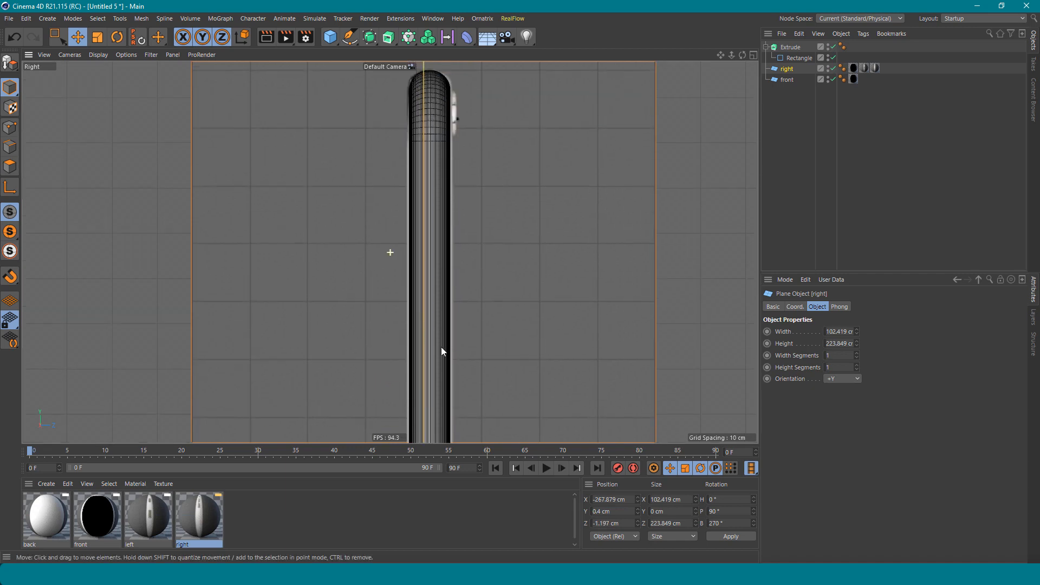
pyautogui.scroll(5, 457, 226)
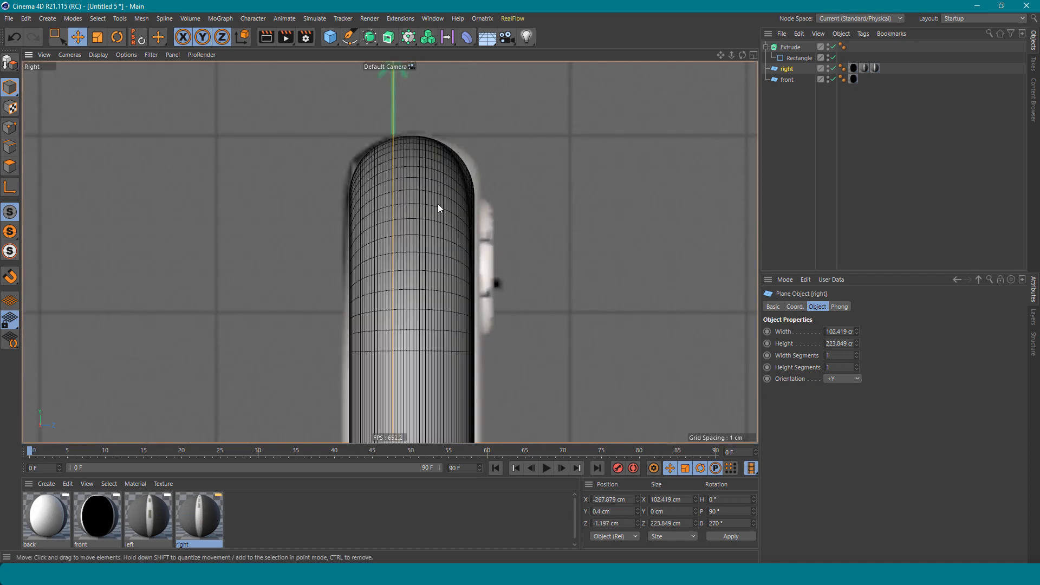
pyautogui.scroll(-6, 440, 217)
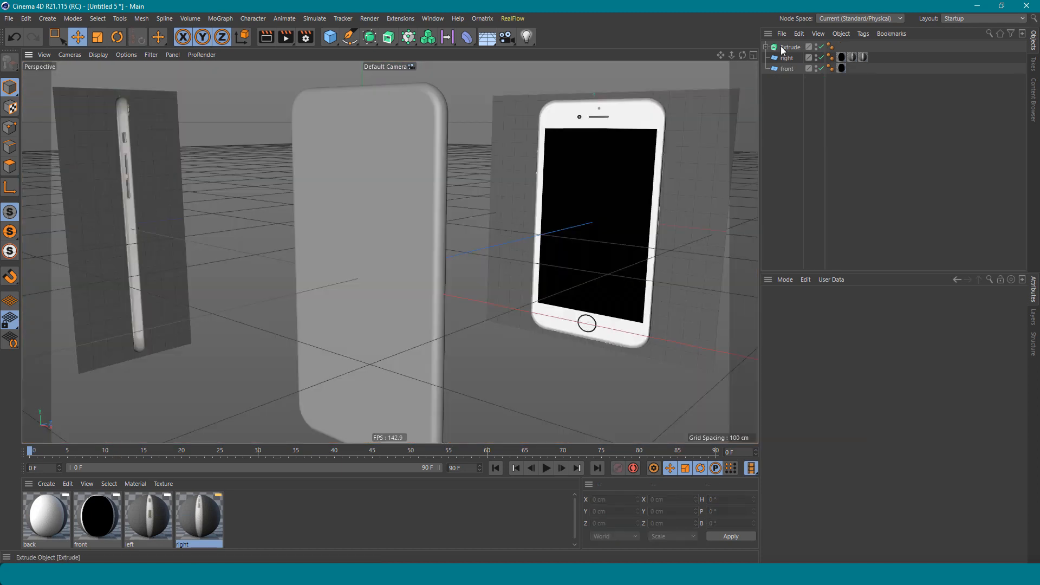
# Duplicate the Extrude object below the front plane in the object list and rename the copy Extrude.bkup.
pyautogui.click(786, 48)
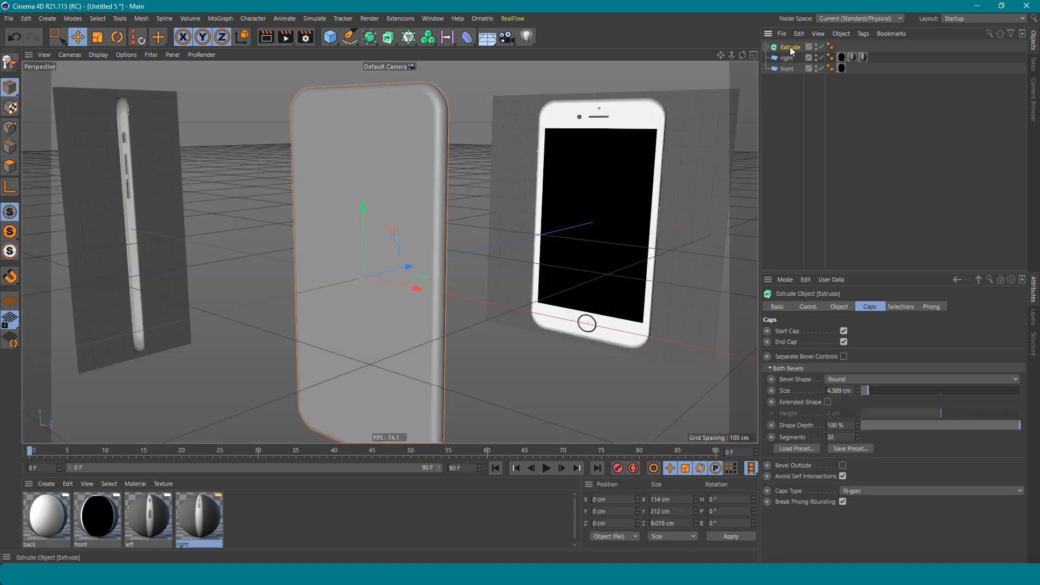
pyautogui.moveTo(790, 51); pyautogui.dragTo(792, 103)
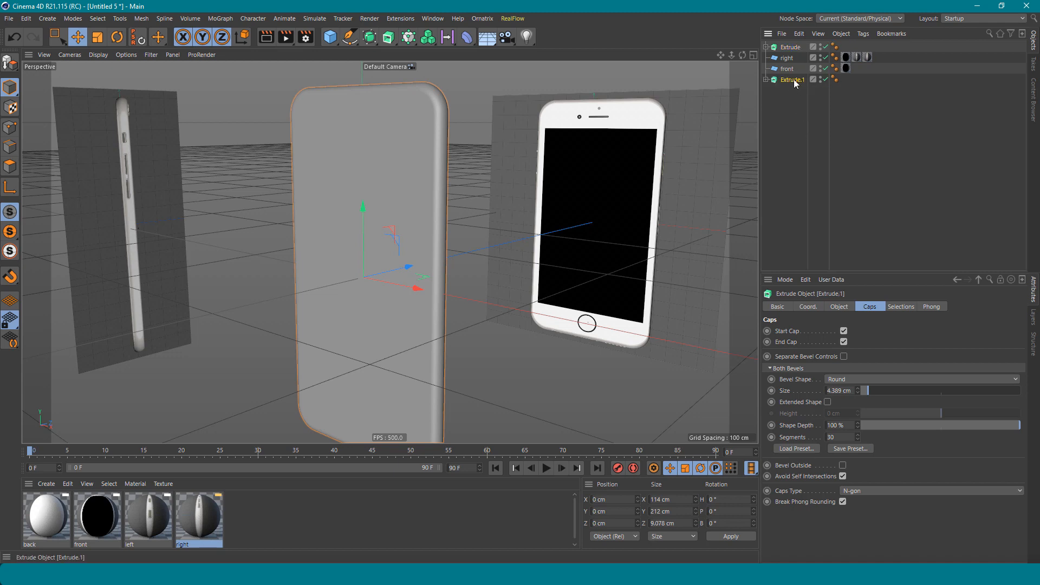
pyautogui.doubleClick(792, 80)
pyautogui.click(815, 80)
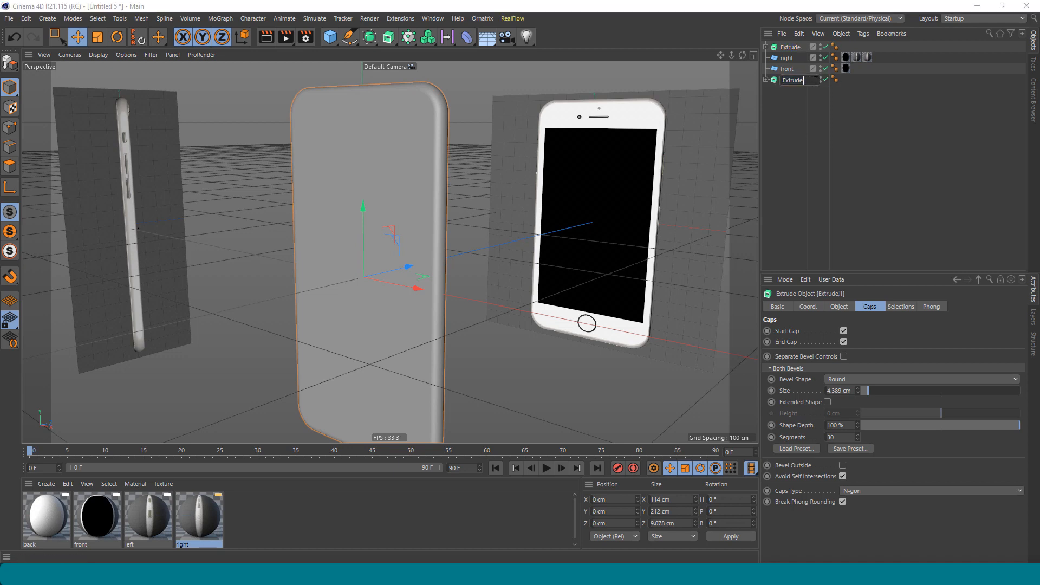
pyautogui.write('bkup')
pyautogui.press('Return')
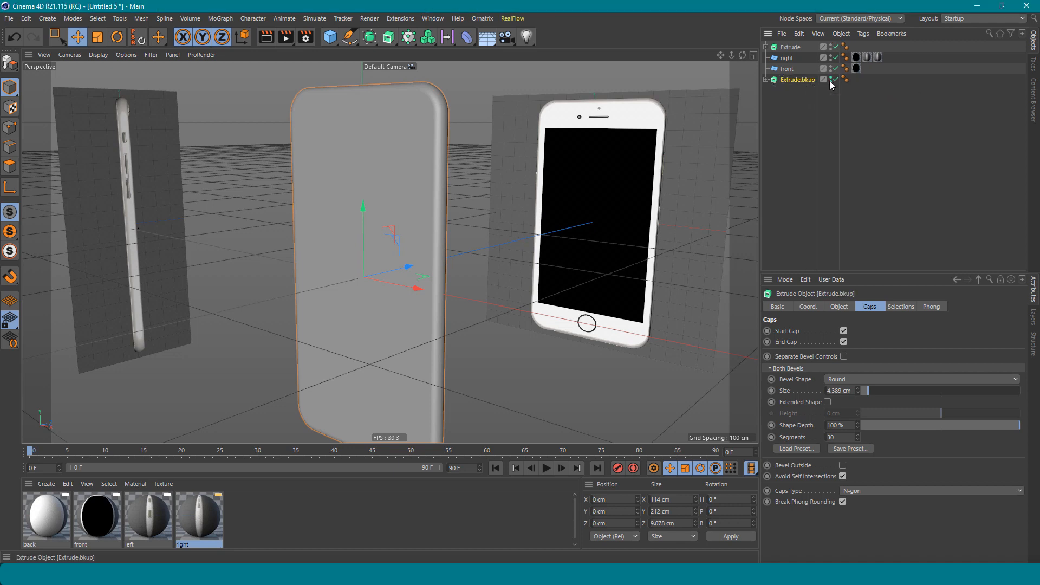
# Hide and disable the Extrude.bkup object, and convert the original Extrude object into an editable polygon object.
pyautogui.click(830, 79)
pyautogui.click(836, 80)
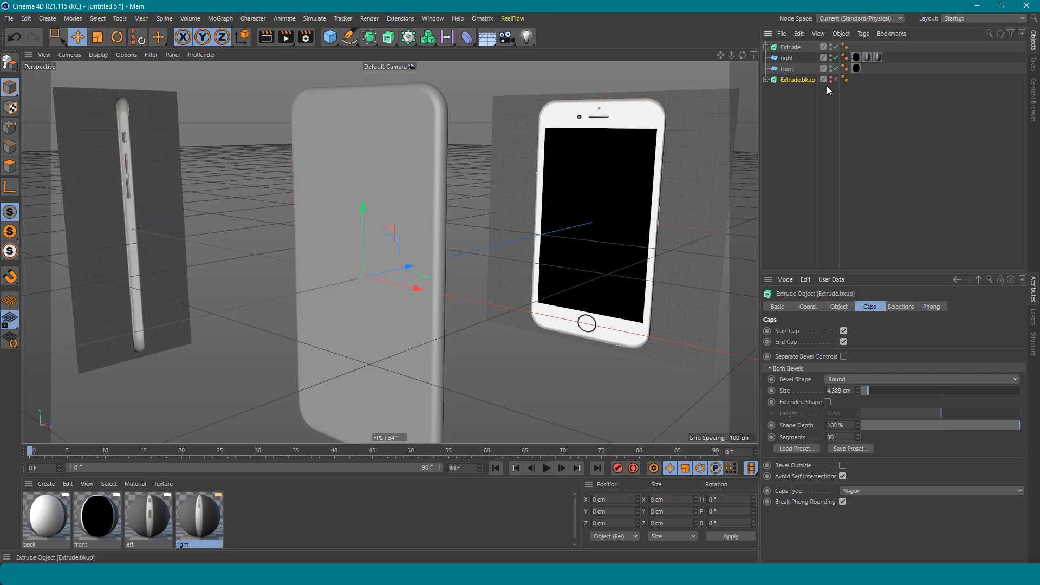
pyautogui.click(791, 48)
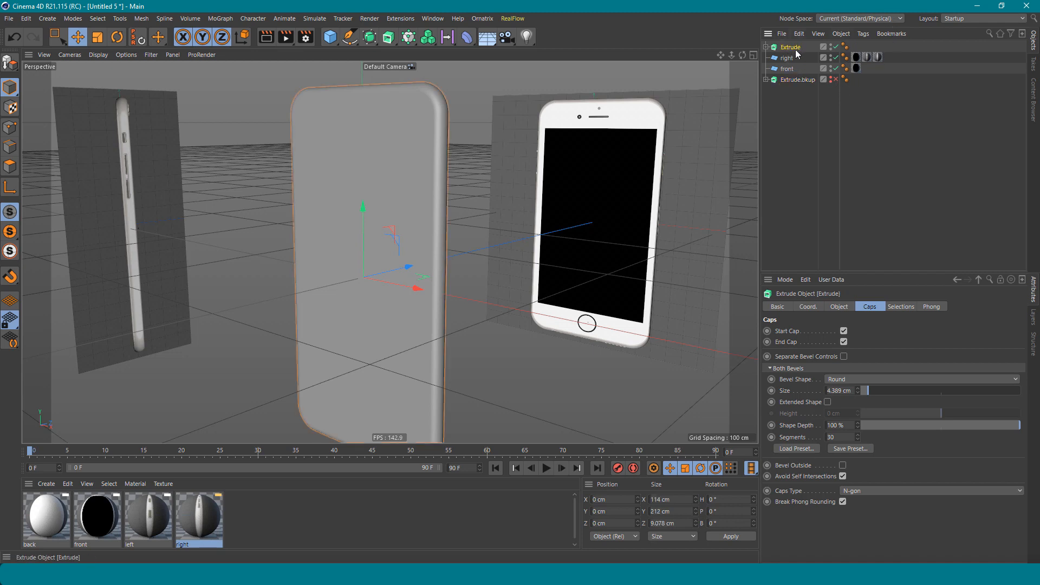
pyautogui.click(7, 63)
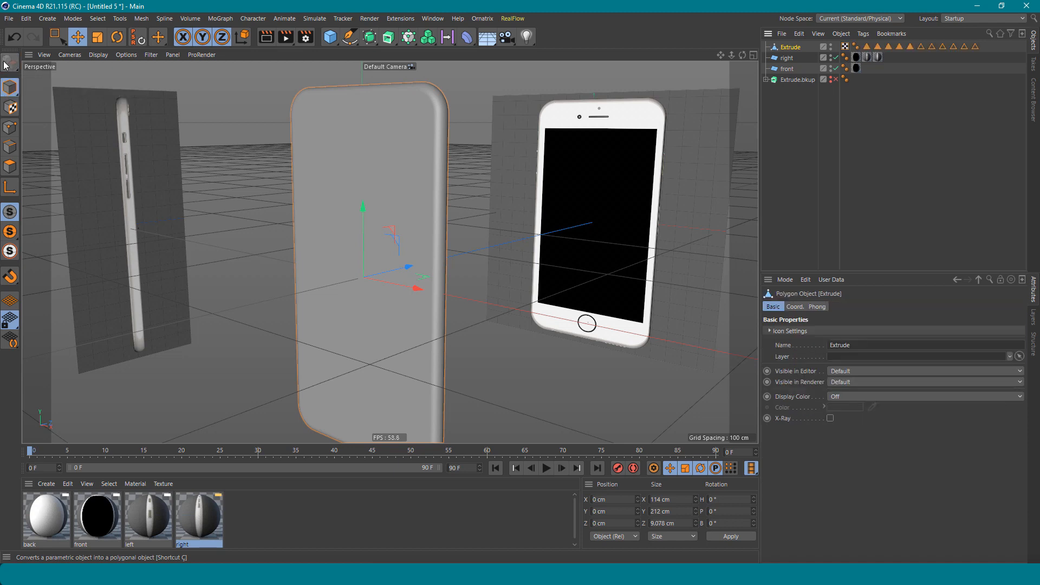
# Delete all the polygon and edge selection tags from the Extrude object.
pyautogui.click(867, 46)
pyautogui.keyDown('shift'); pyautogui.click(976, 46); pyautogui.keyUp('shift')
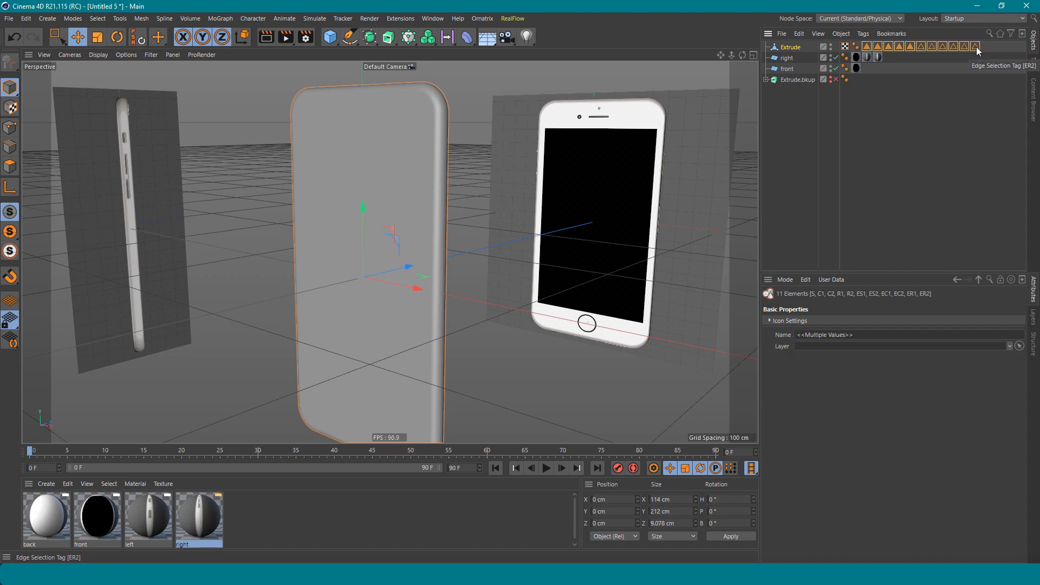
pyautogui.press('Delete')
# Rename the Extrude polygon object as Celular Base.
pyautogui.click(788, 48)
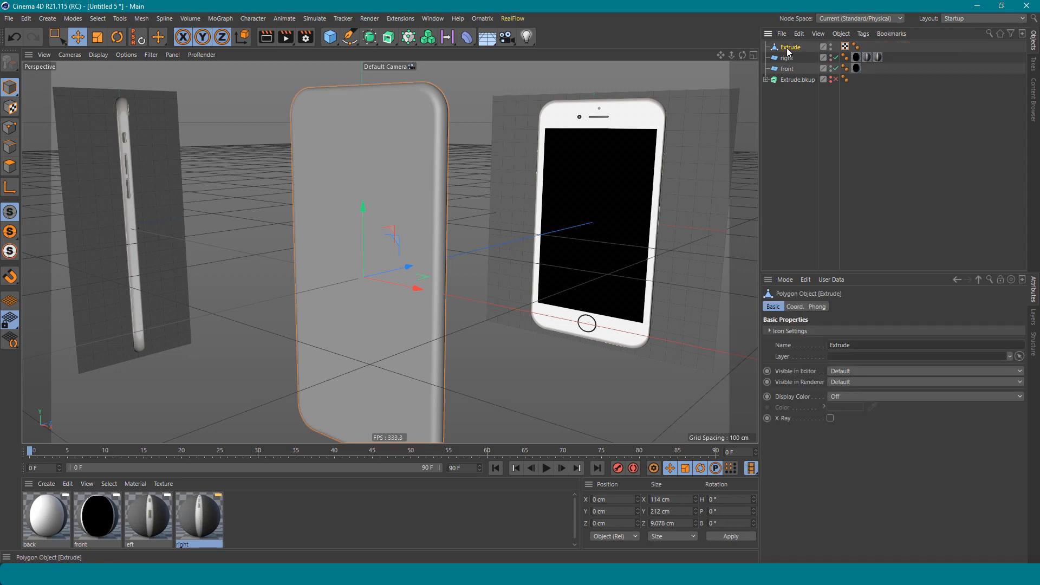
pyautogui.doubleClick(794, 48)
pyautogui.write('c')
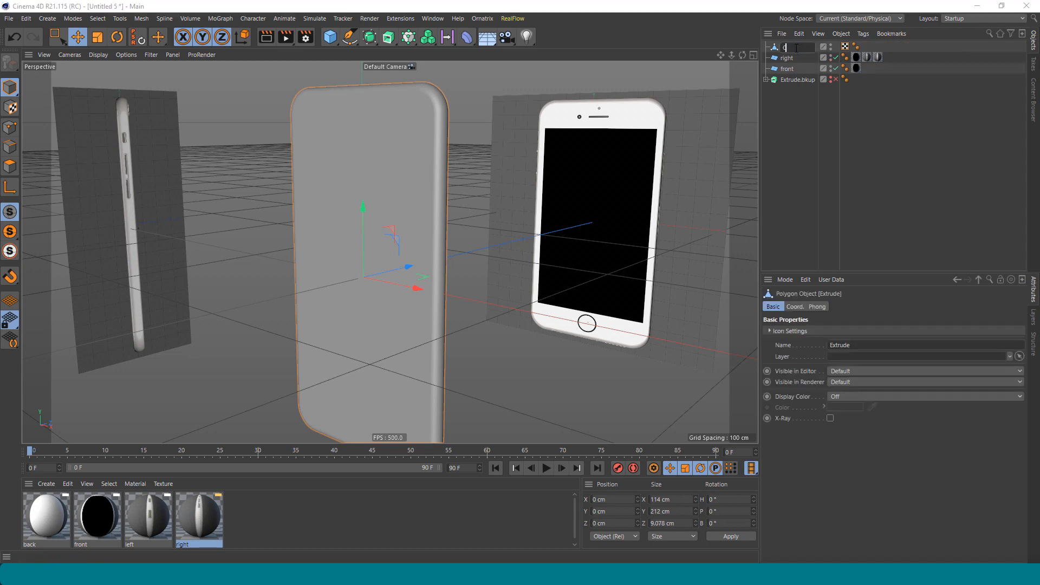
pyautogui.write('elular Base')
pyautogui.press('Return')
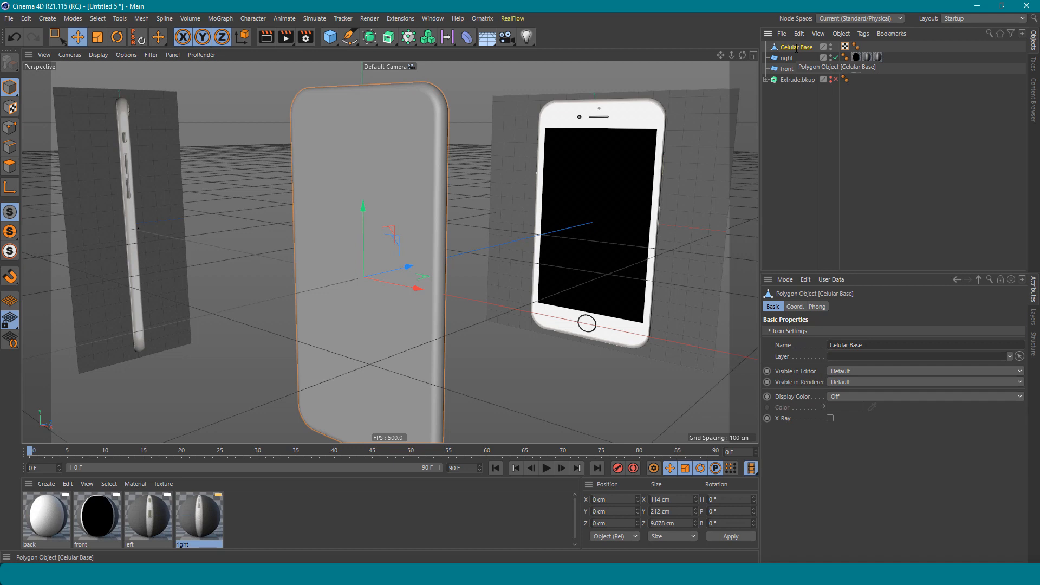
# Switch to the front view and add a cube primitive to the scene.
pyautogui.keyDown('alt'); pyautogui.moveTo(415, 139); pyautogui.dragTo(499, 189); pyautogui.keyUp('alt')
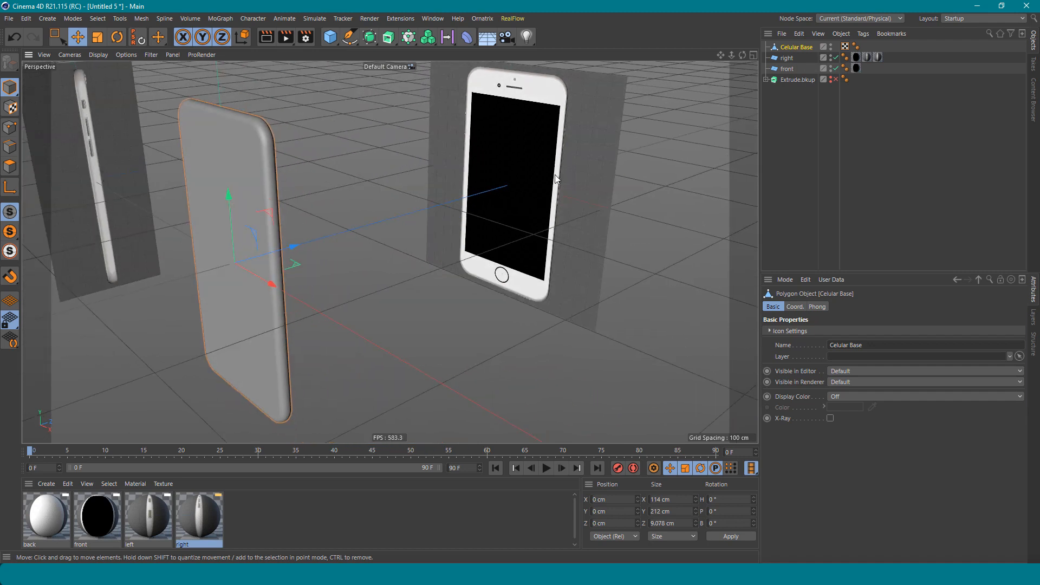
pyautogui.keyDown('alt'); pyautogui.moveTo(556, 173); pyautogui.dragTo(389, 184); pyautogui.keyUp('alt')
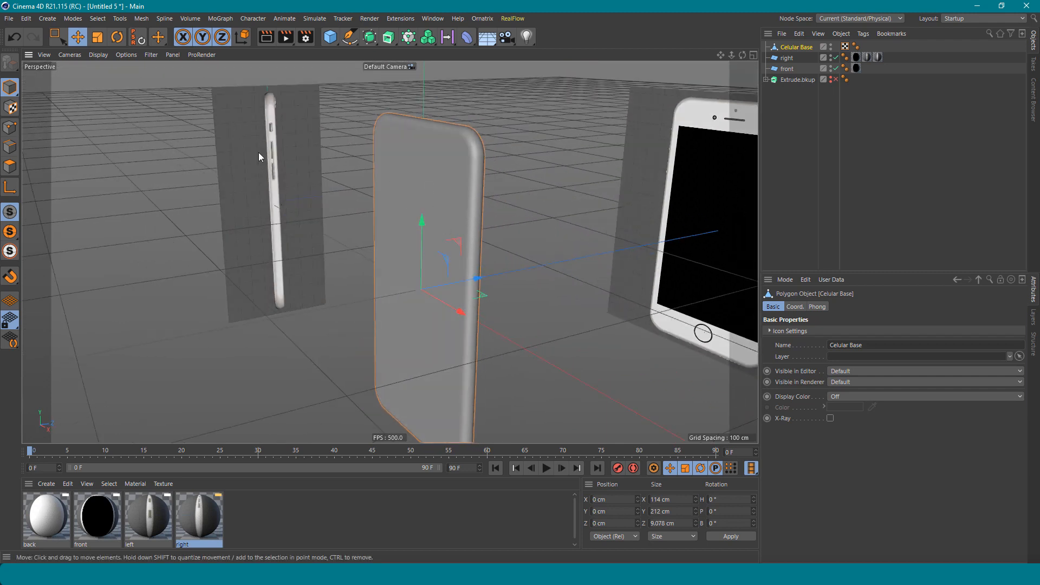
pyautogui.keyDown('alt'); pyautogui.moveTo(263, 185); pyautogui.dragTo(432, 201); pyautogui.keyUp('alt')
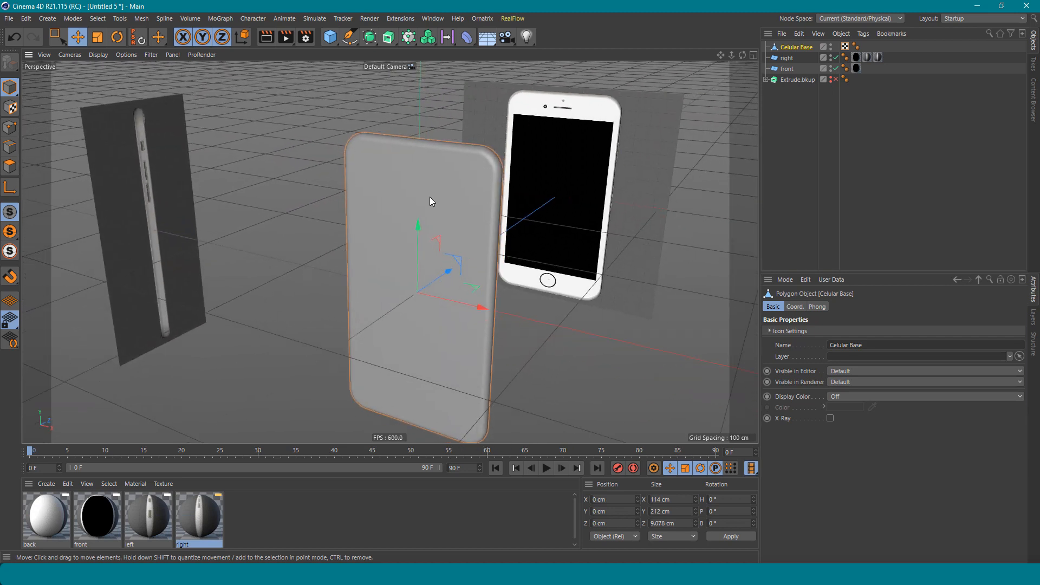
pyautogui.press('F4')
pyautogui.scroll(5, 395, 209)
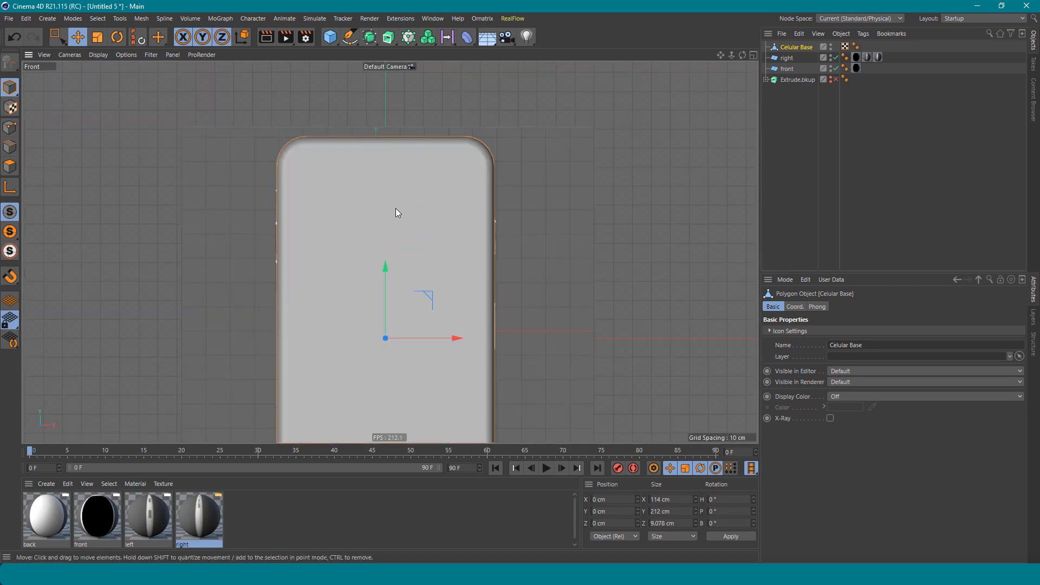
pyautogui.click(330, 37)
# Display the front view shaded with mesh lines and scale the cube uniformly down to about 18.2 cm.
pyautogui.press('r')
pyautogui.press('t')
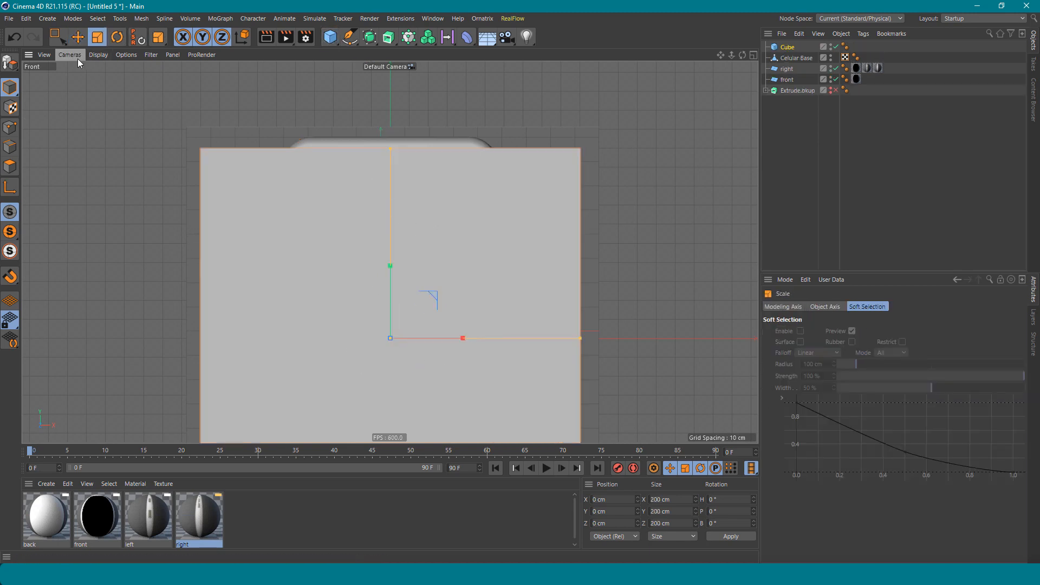
pyautogui.click(97, 55)
pyautogui.click(109, 84)
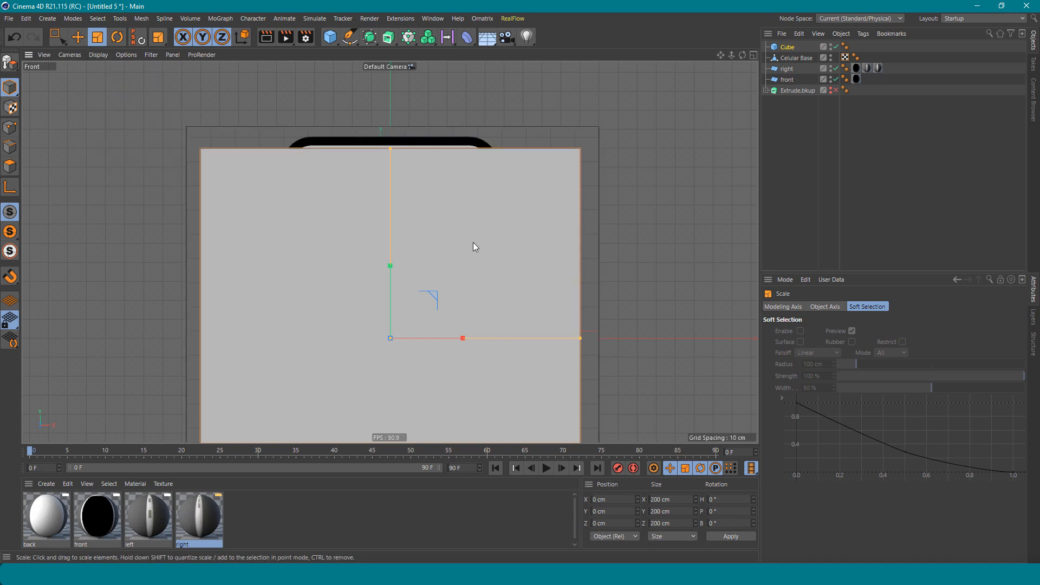
pyautogui.moveTo(483, 242); pyautogui.dragTo(208, 449)
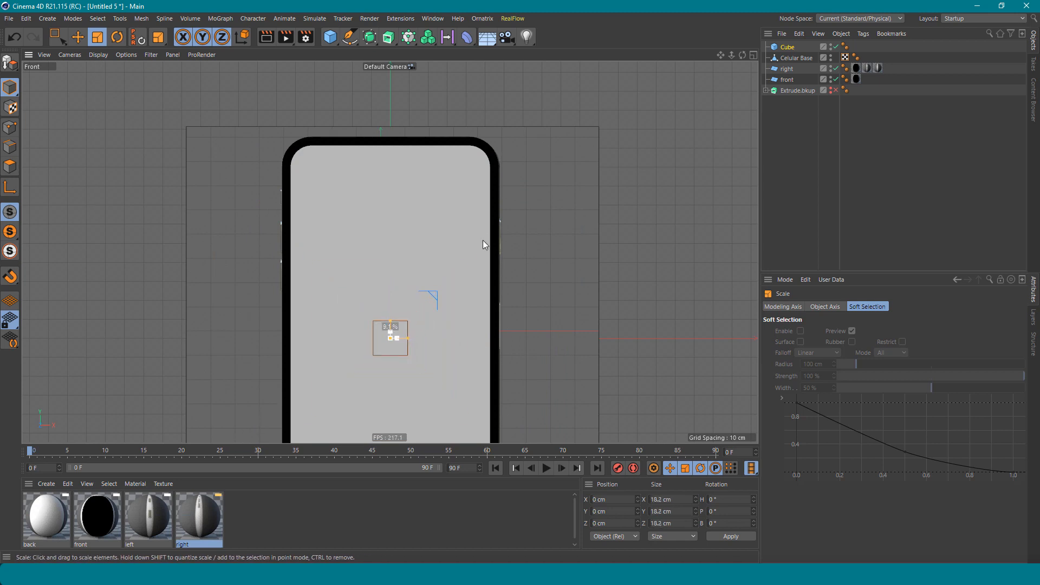
# Move the cube up to about Y 87.3 cm near the phone's upper edge and enable X-Ray on Celular Base.
pyautogui.press('e')
pyautogui.moveTo(390, 294); pyautogui.dragTo(416, 130)
pyautogui.scroll(10, 450, 175)
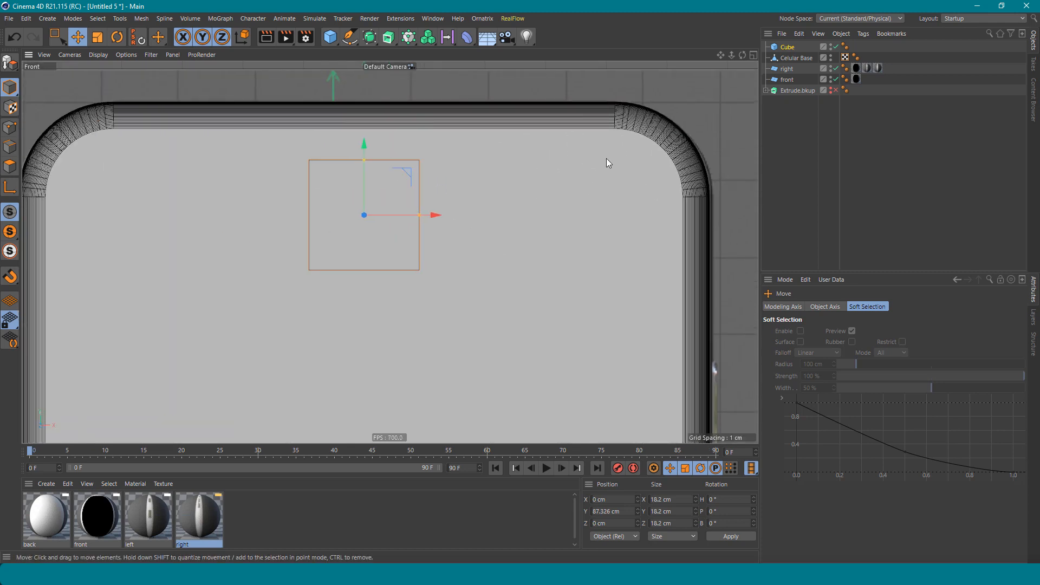
pyautogui.click(606, 158)
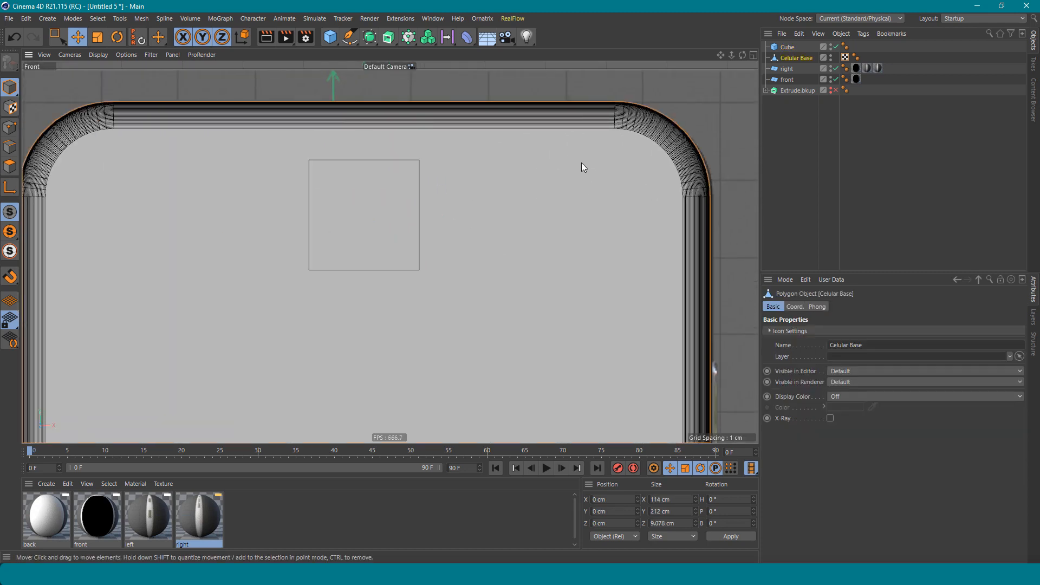
pyautogui.click(830, 418)
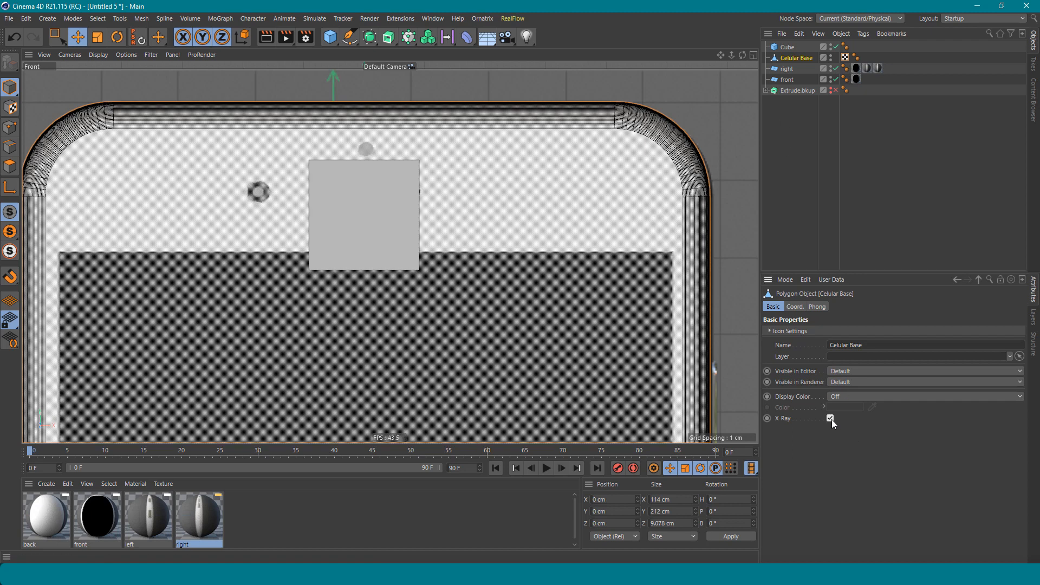
# Reduce the cube's height to about 1.43 cm and move it to about Y 91.2 cm over the reference's earpiece slot.
pyautogui.click(358, 198)
pyautogui.moveTo(364, 158); pyautogui.dragTo(367, 214)
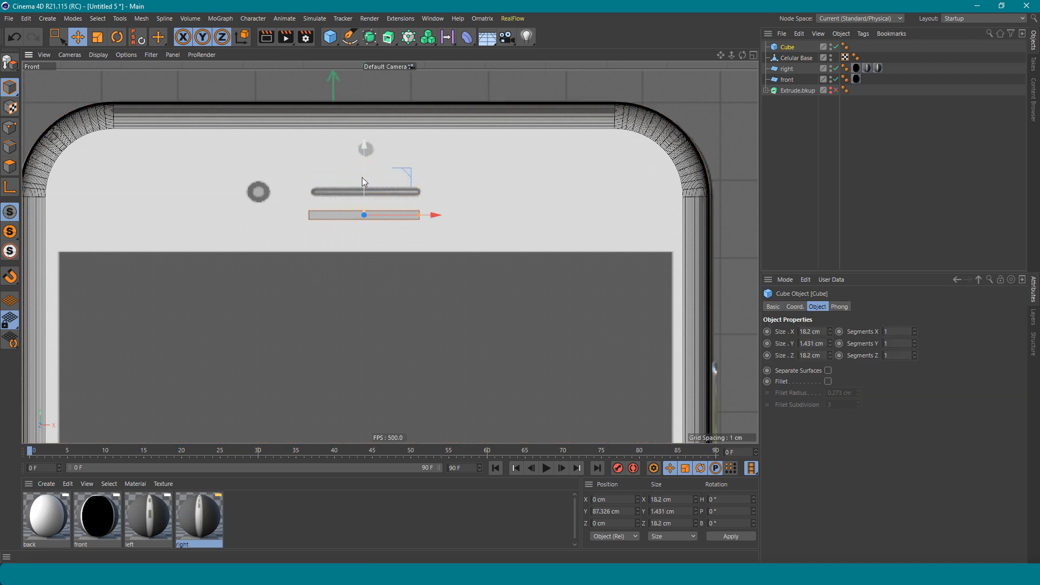
pyautogui.moveTo(362, 177); pyautogui.dragTo(370, 154)
pyautogui.scroll(5, 376, 199)
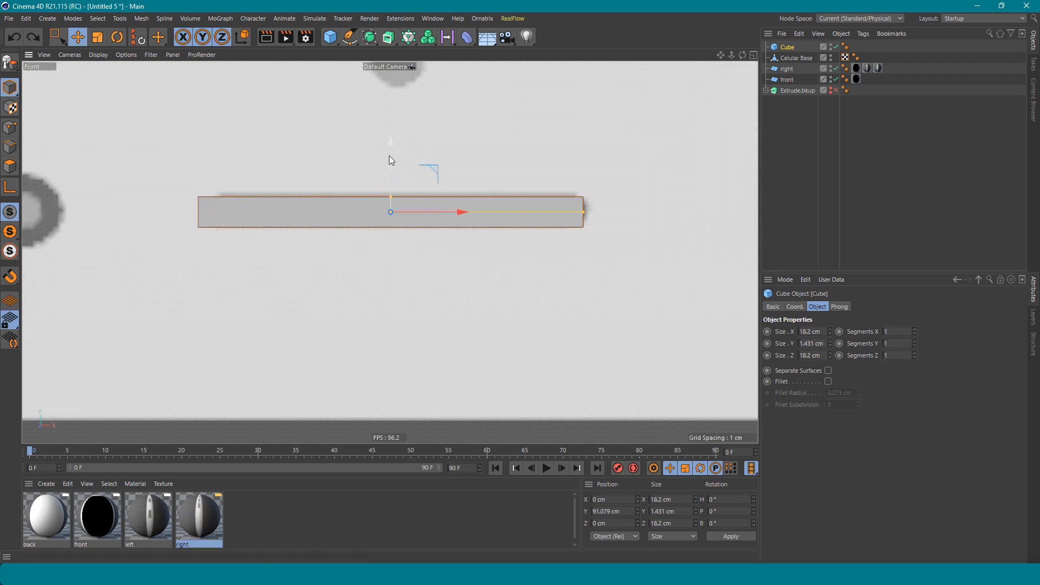
pyautogui.moveTo(390, 157); pyautogui.dragTo(392, 154)
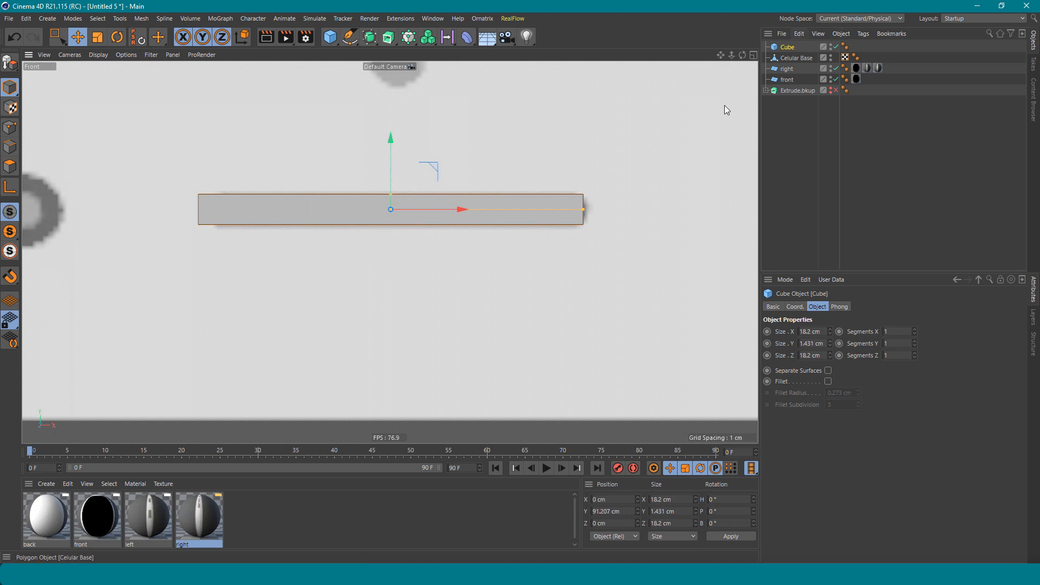
# Round the cube with a fillet of 0.715 cm radius and 6 subdivisions.
pyautogui.click(828, 381)
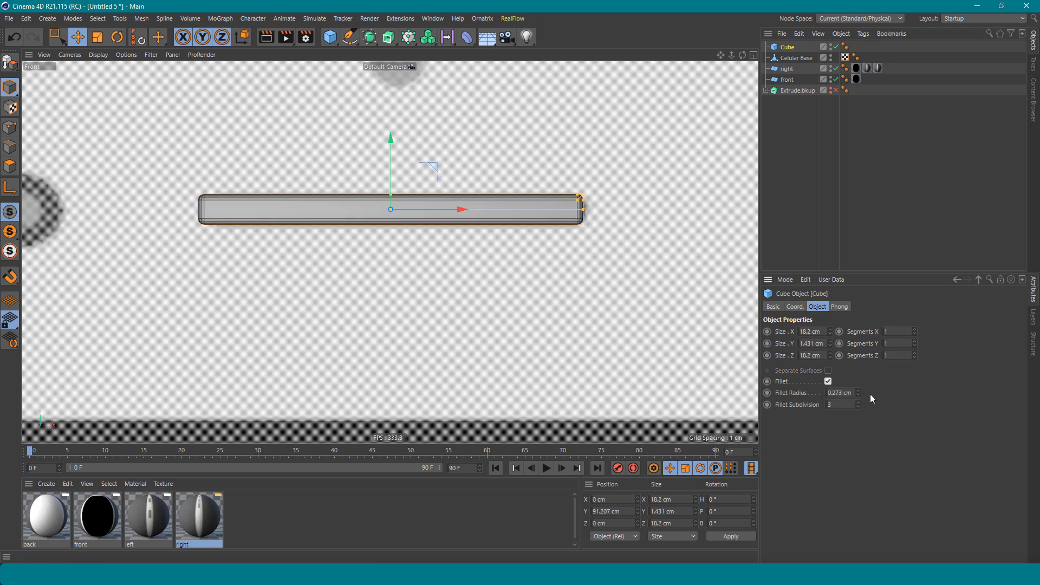
pyautogui.moveTo(858, 395); pyautogui.dragTo(859, 395)
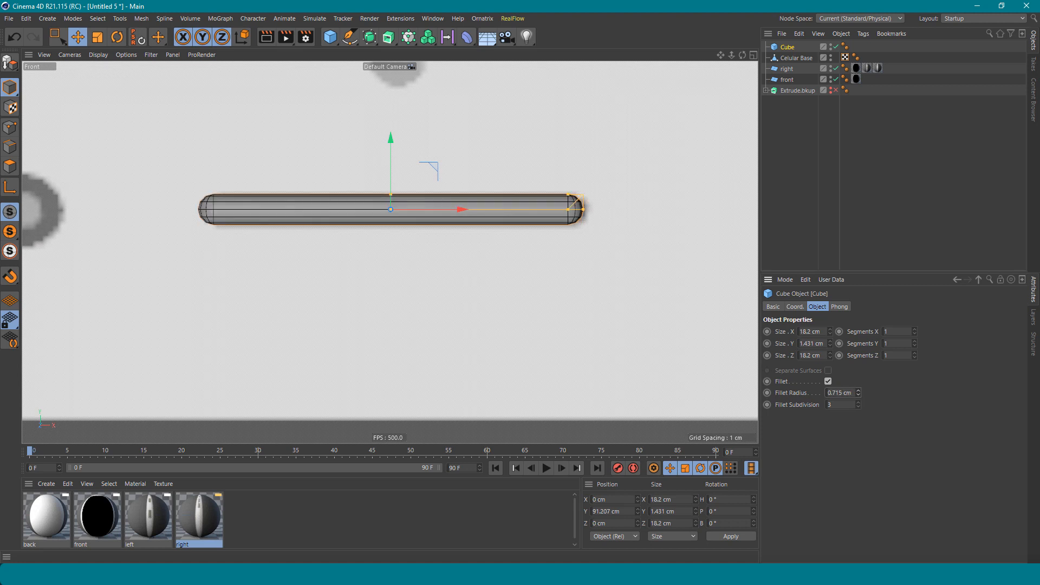
pyautogui.click(858, 402)
pyautogui.click(858, 402)
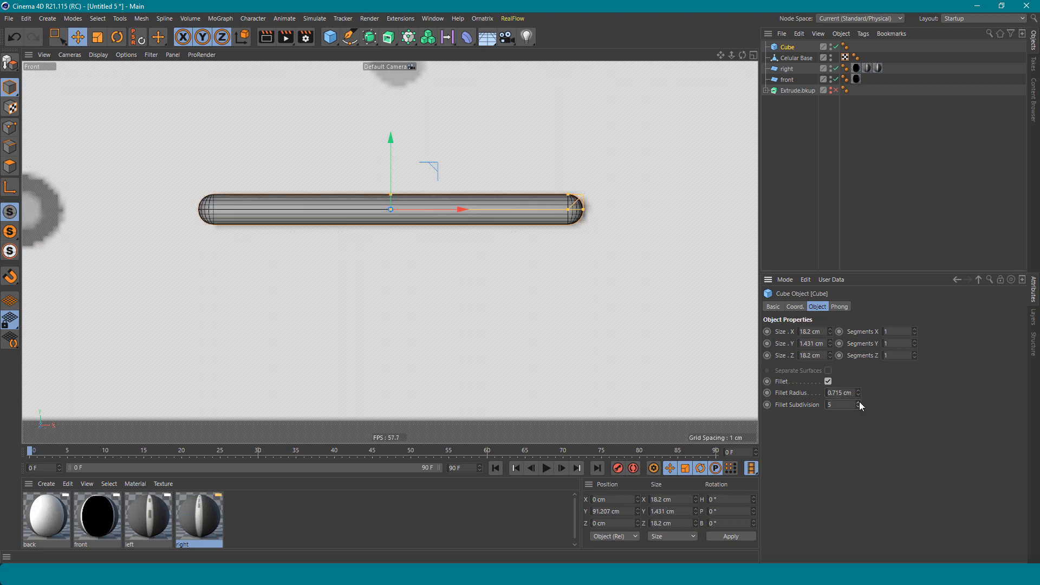
pyautogui.click(858, 403)
# In the perspective view, reduce the cube's depth to about 7.34 cm and move it to about Z -4.6 cm.
pyautogui.press('F1')
pyautogui.press('s')
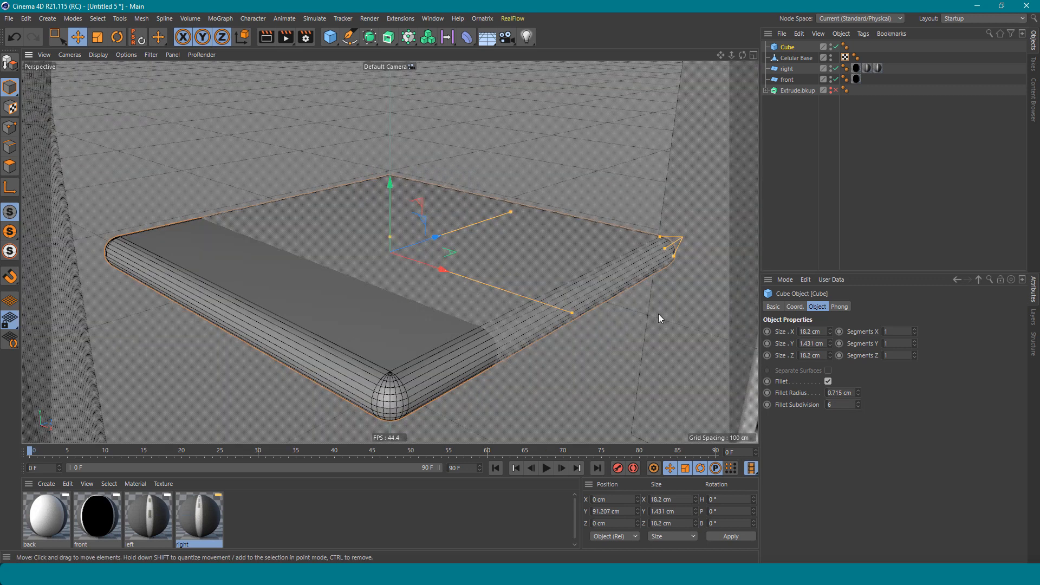
pyautogui.scroll(-3, 458, 290)
pyautogui.keyDown('alt'); pyautogui.moveTo(508, 283); pyautogui.dragTo(471, 244); pyautogui.keyUp('alt')
pyautogui.moveTo(594, 253); pyautogui.dragTo(395, 208)
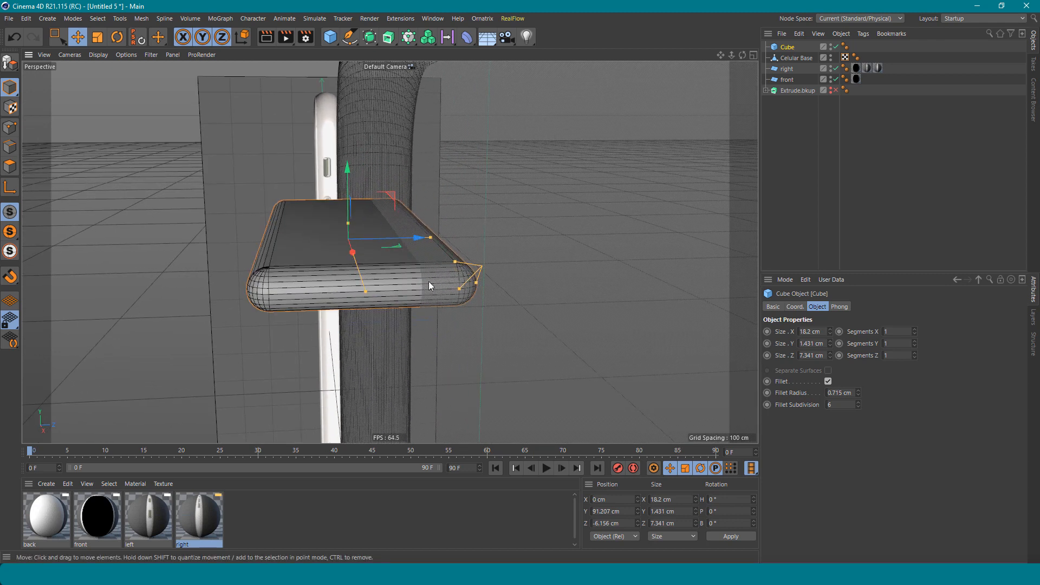
pyautogui.moveTo(402, 243)
pyautogui.mouseDown()
pyautogui.moveTo(439, 239)
pyautogui.moveTo(362, 257)
pyautogui.moveTo(416, 255)
pyautogui.mouseUp()
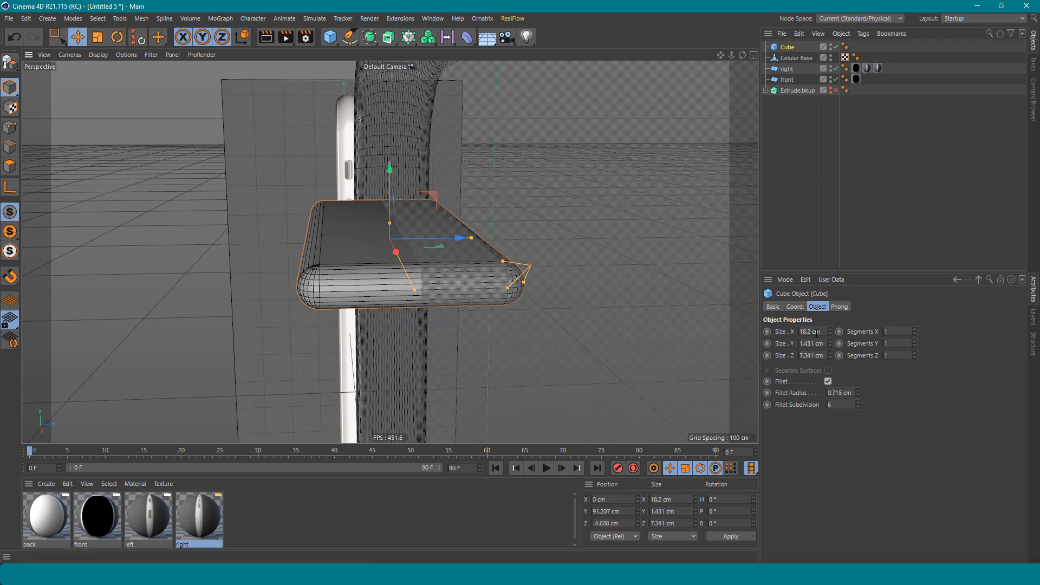
pyautogui.keyDown('alt'); pyautogui.moveTo(372, 248); pyautogui.dragTo(548, 289); pyautogui.keyUp('alt')
pyautogui.click(818, 355)
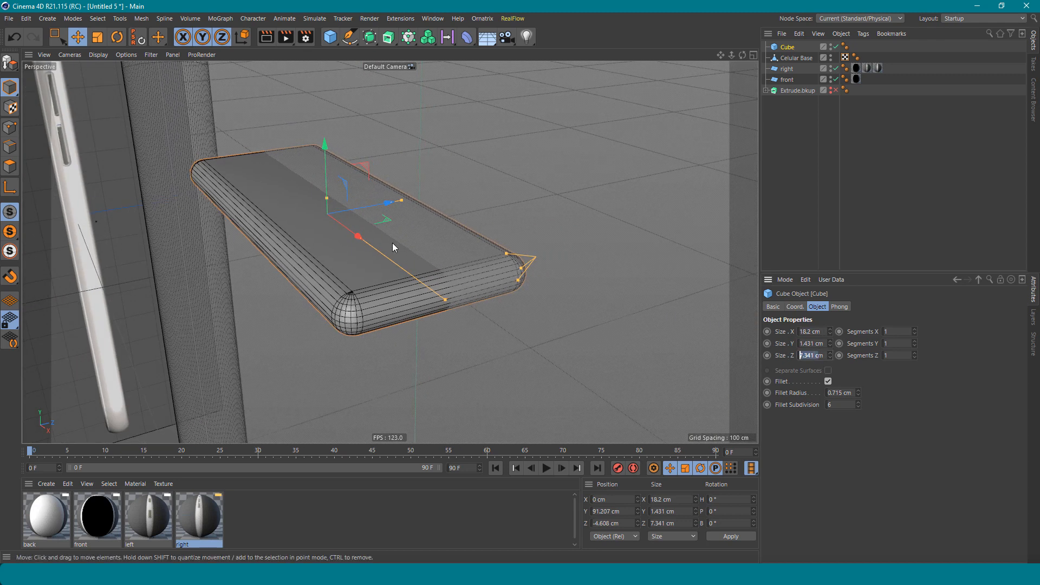
# Add a cylinder primitive to the scene.
pyautogui.scroll(-6, 380, 251)
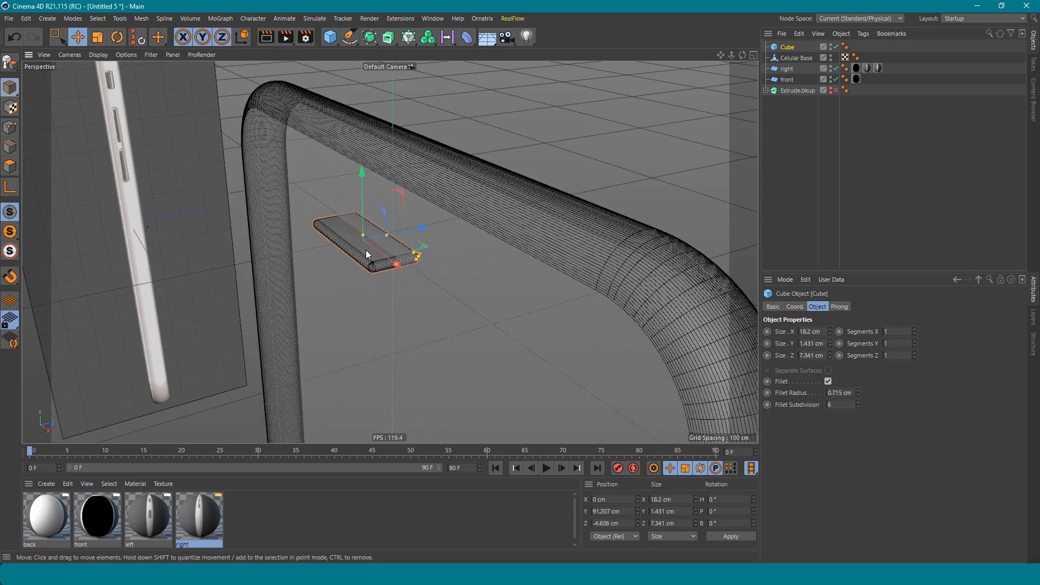
pyautogui.keyDown('alt'); pyautogui.moveTo(365, 249); pyautogui.dragTo(464, 234); pyautogui.keyUp('alt')
pyautogui.keyDown('alt'); pyautogui.moveTo(387, 205); pyautogui.dragTo(454, 198); pyautogui.keyUp('alt')
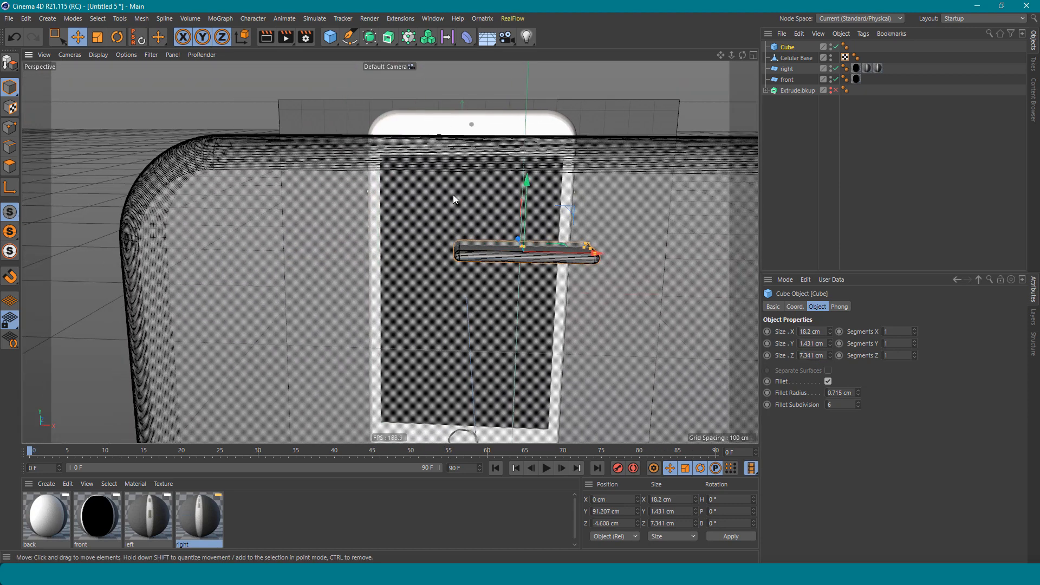
pyautogui.click(334, 43)
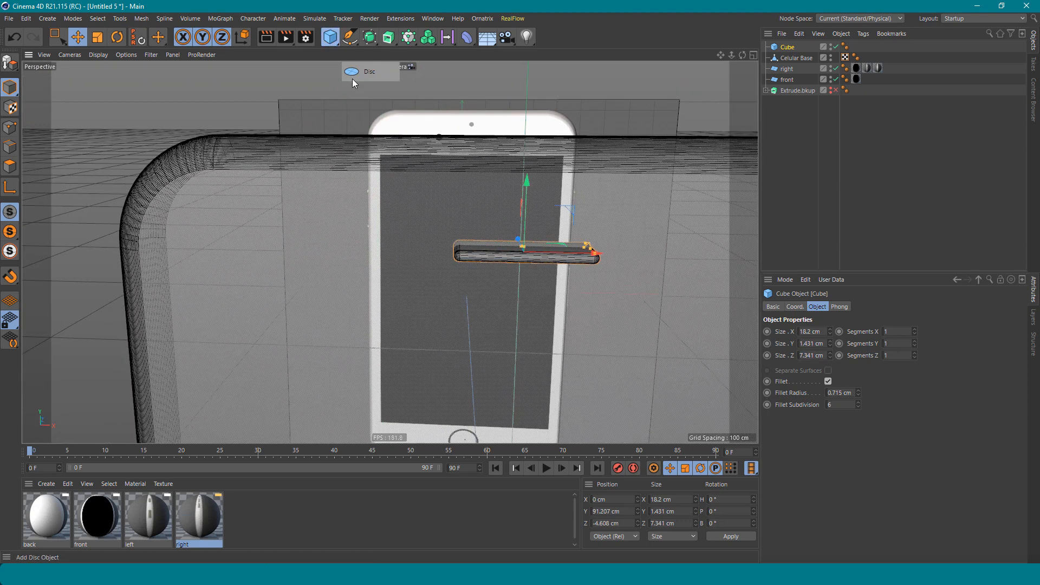
pyautogui.moveTo(330, 39); pyautogui.dragTo(537, 56)
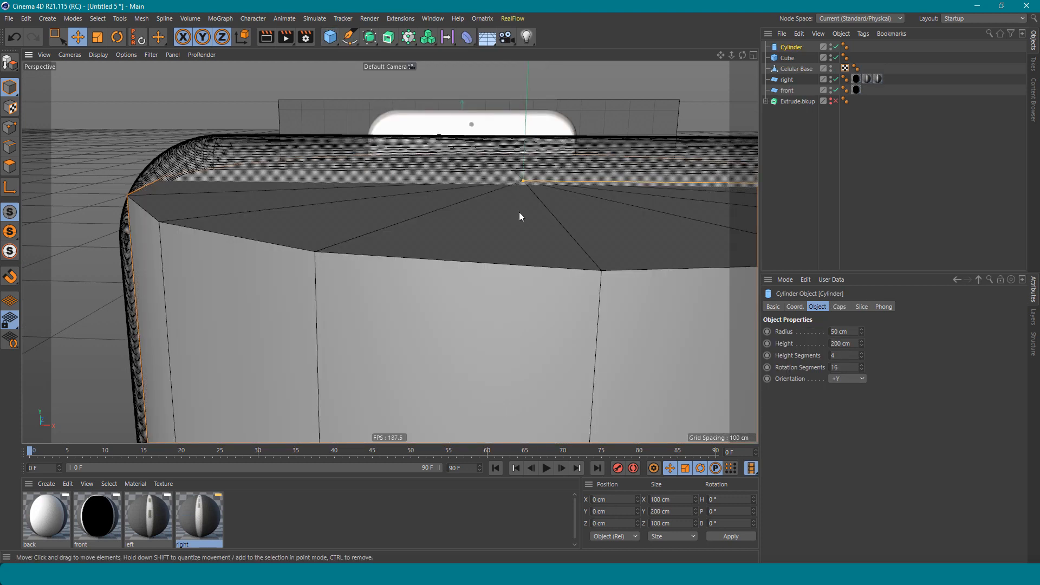
# Rotate the cylinder to a pitch of 90° so its axis runs through the phone's thickness.
pyautogui.scroll(-8, 560, 239)
pyautogui.scroll(-3, 519, 244)
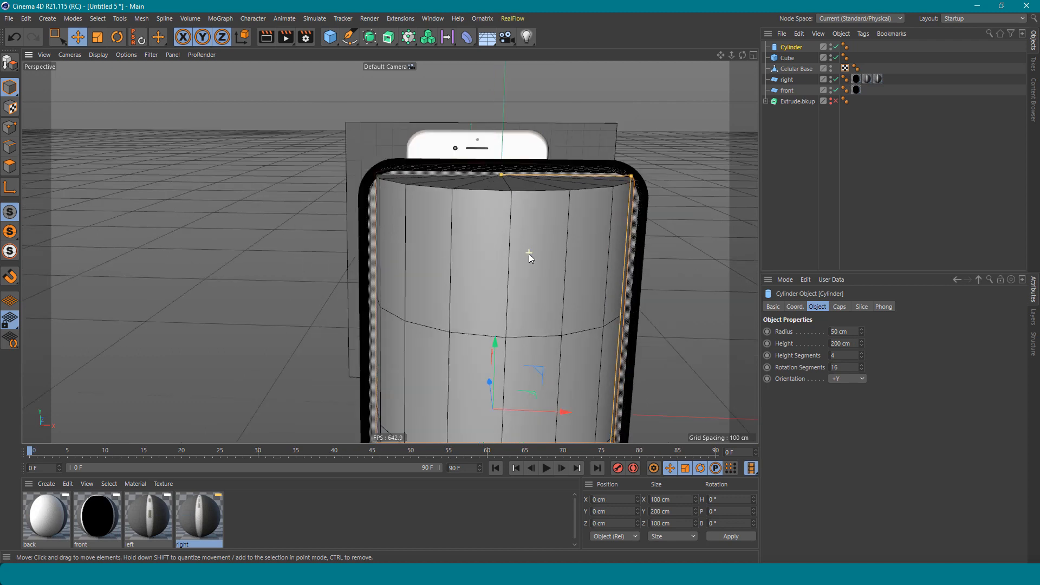
pyautogui.keyDown('alt'); pyautogui.moveTo(533, 271); pyautogui.dragTo(504, 210, button='middle'); pyautogui.keyUp('alt')
pyautogui.keyDown('alt'); pyautogui.moveTo(504, 210); pyautogui.dragTo(428, 239); pyautogui.keyUp('alt')
pyautogui.press('r')
pyautogui.moveTo(520, 287); pyautogui.dragTo(488, 380)
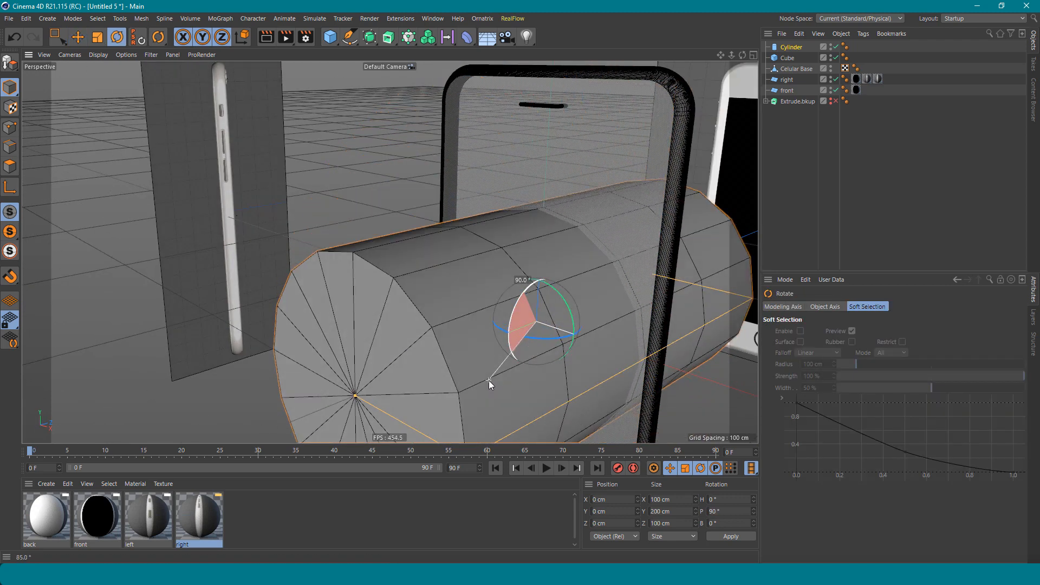
# Scale the cylinder to about 6.4 cm in diameter and 12.8 cm long, and raise it to about Y 90.8 cm by the earpiece.
pyautogui.press('t')
pyautogui.moveTo(635, 259); pyautogui.dragTo(343, 430)
pyautogui.press('e')
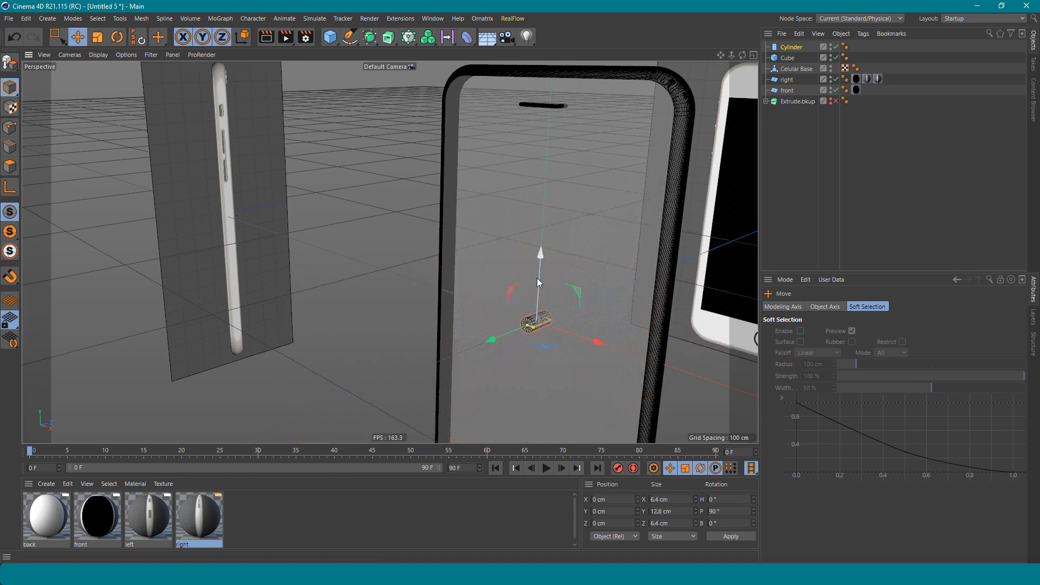
pyautogui.moveTo(538, 278); pyautogui.dragTo(577, 60)
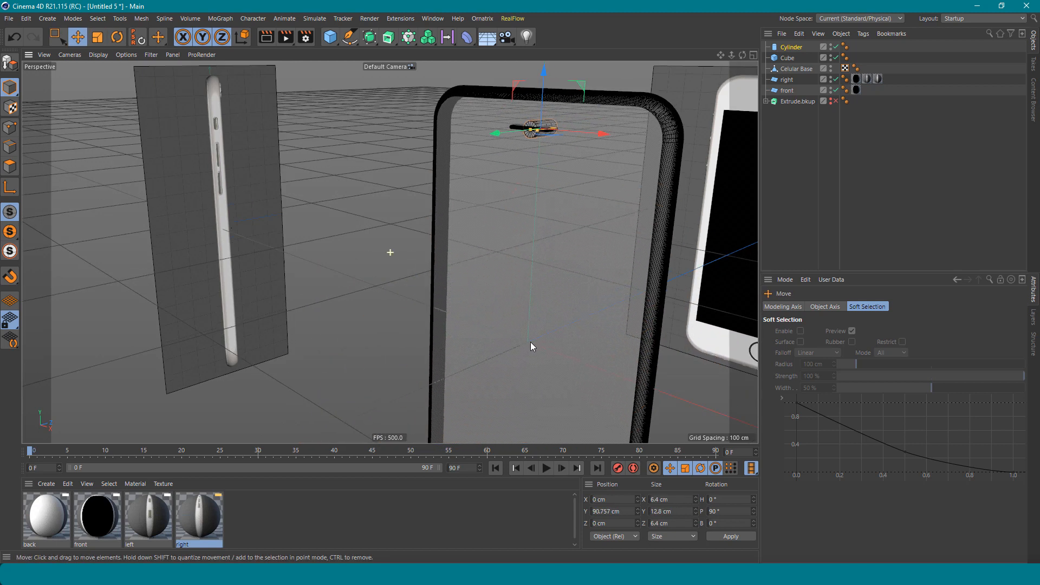
# In the front view, move the cylinder from the earpiece onto the reference image's camera circle.
pyautogui.press('F4')
pyautogui.scroll(4, 388, 174)
pyautogui.scroll(8, 381, 248)
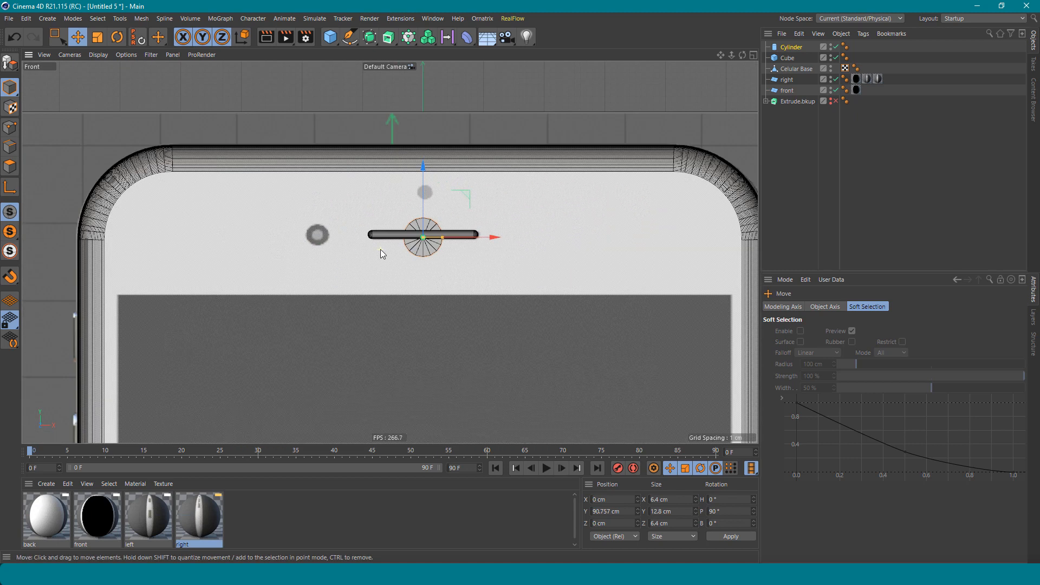
pyautogui.keyDown('alt'); pyautogui.moveTo(512, 233); pyautogui.dragTo(637, 232, button='middle'); pyautogui.keyUp('alt')
pyautogui.moveTo(650, 228); pyautogui.dragTo(261, 268)
# Scale the cylinder to about 4 cm in diameter and 8 cm long, centred on the camera circle at about X -17.4, Y 91.2 cm.
pyautogui.press('t')
pyautogui.press('e')
pyautogui.moveTo(316, 181); pyautogui.dragTo(315, 174)
pyautogui.moveTo(368, 226); pyautogui.dragTo(369, 226)
pyautogui.press('r')
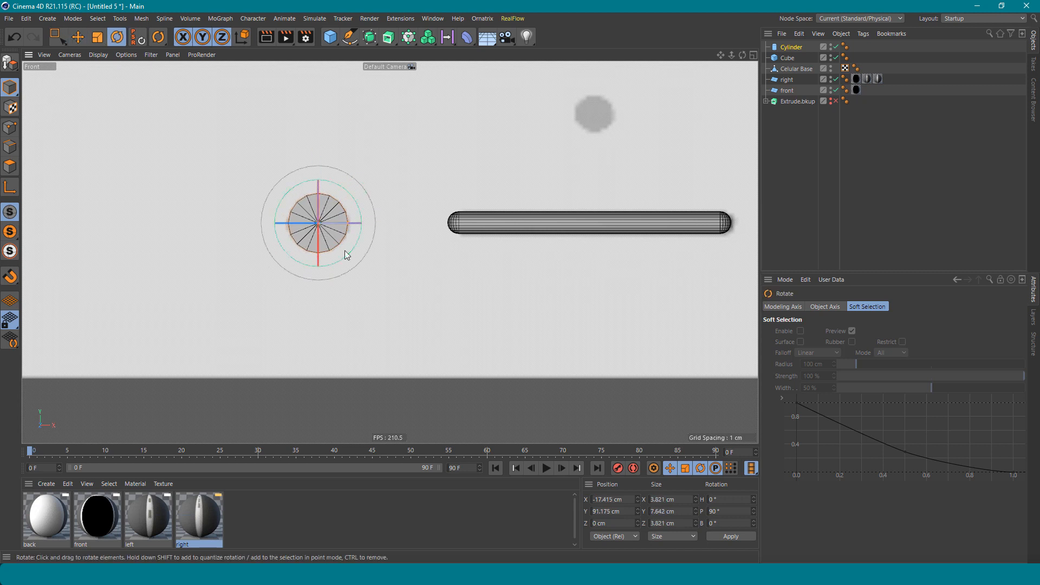
pyautogui.press('t')
pyautogui.moveTo(372, 262)
pyautogui.mouseDown()
pyautogui.moveTo(394, 265)
pyautogui.moveTo(380, 266)
pyautogui.mouseUp()
pyautogui.press('e')
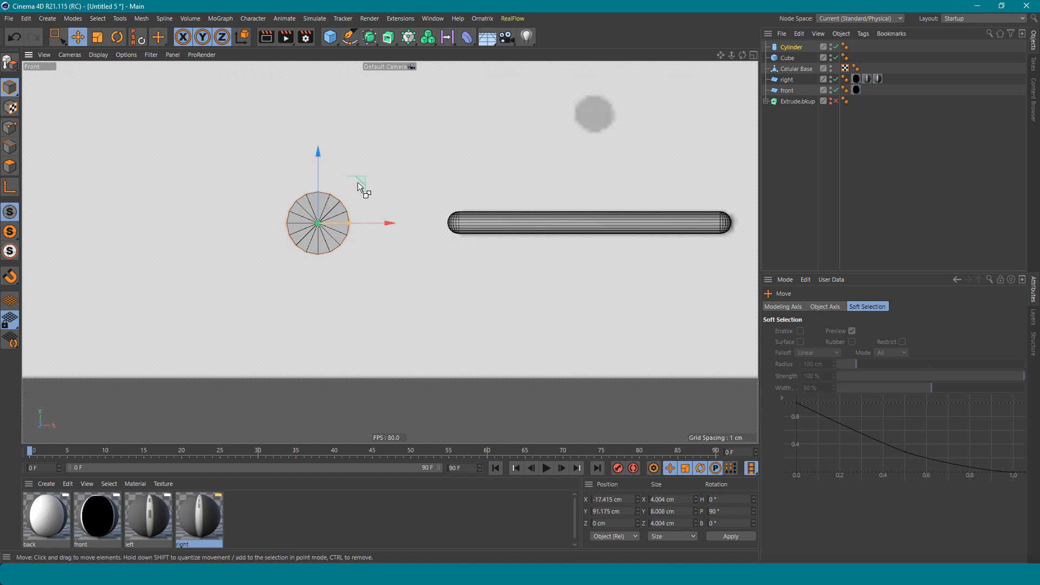
# Duplicate the cylinder onto the sensor dot above the earpiece at about X 0.3, Y 98.2 cm and scale the copy to about 2.6 cm in diameter.
pyautogui.keyDown('ctrl'); pyautogui.moveTo(358, 180); pyautogui.dragTo(638, 70); pyautogui.keyUp('ctrl')
pyautogui.keyDown('alt'); pyautogui.moveTo(647, 138); pyautogui.dragTo(535, 209, button='middle'); pyautogui.keyUp('alt')
pyautogui.press('t')
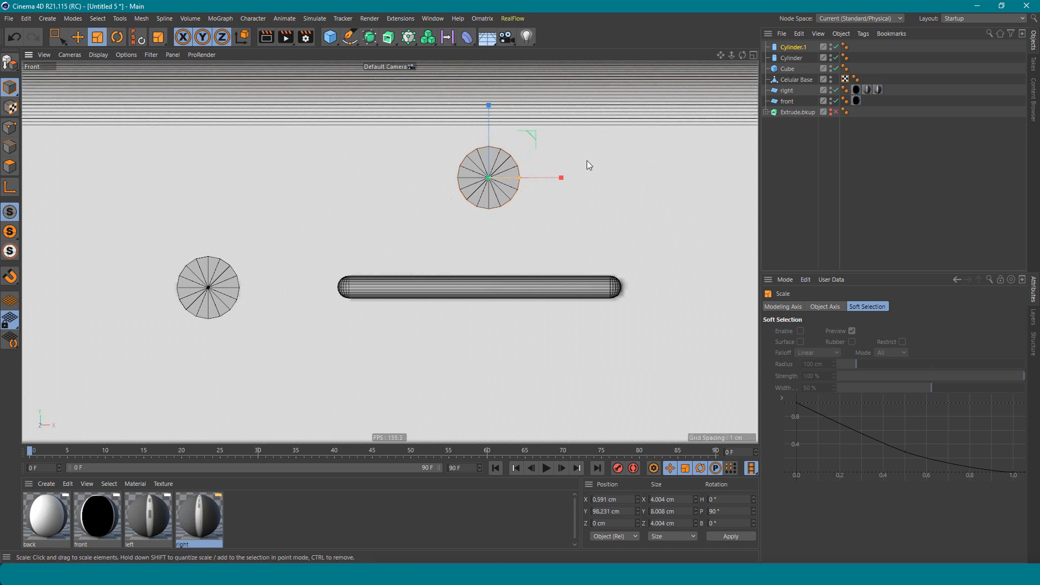
pyautogui.moveTo(586, 160); pyautogui.dragTo(461, 235)
pyautogui.press('e')
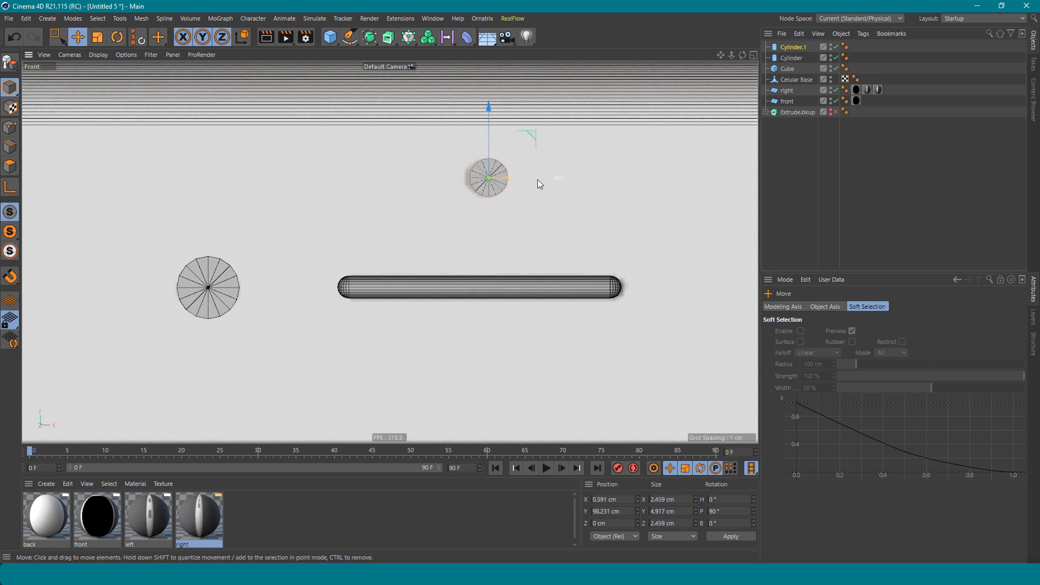
pyautogui.moveTo(539, 177); pyautogui.dragTo(535, 177)
pyautogui.press('t')
pyautogui.moveTo(447, 233); pyautogui.dragTo(467, 220)
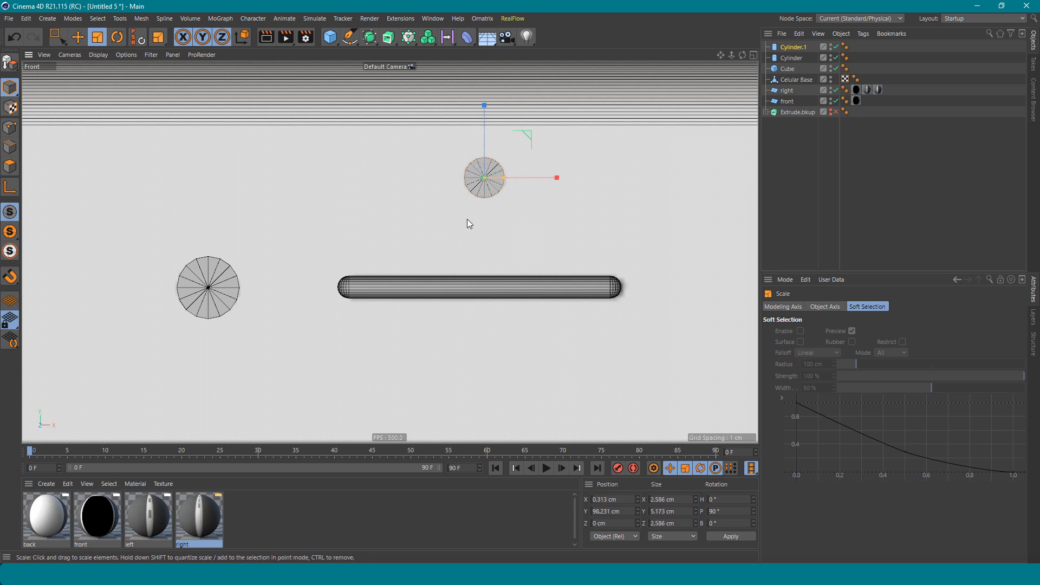
# In the perspective view, move the sensor cylinder to about Z -4 cm and the camera cylinder to about Z -4.3 cm.
pyautogui.click(70, 54)
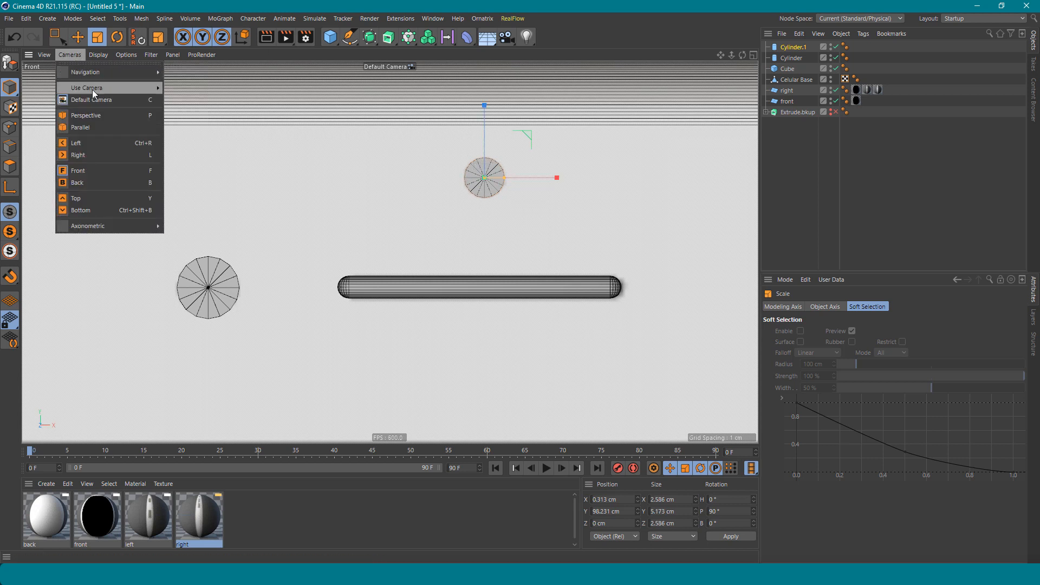
pyautogui.click(112, 115)
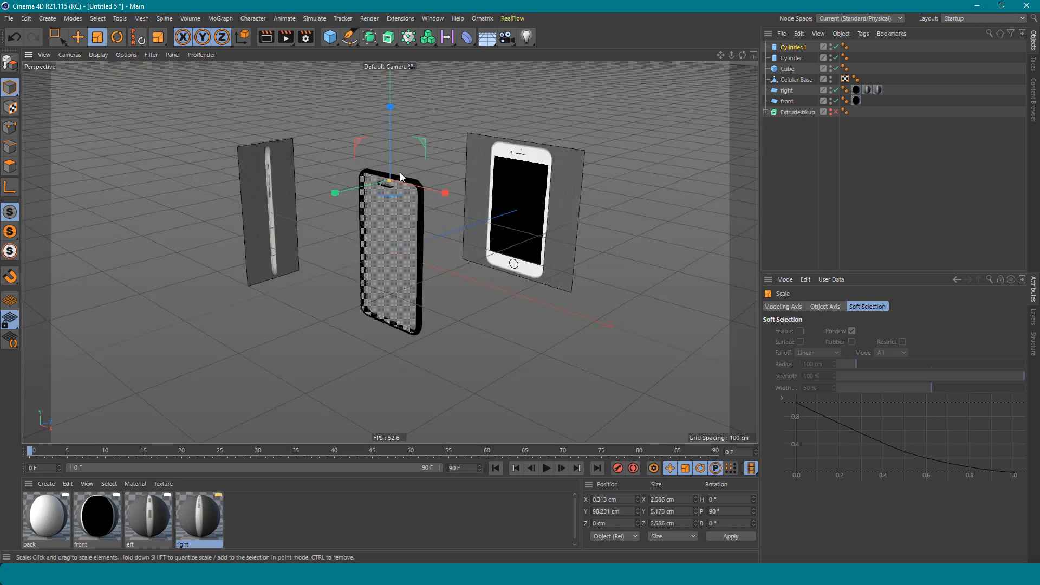
pyautogui.scroll(10, 400, 176)
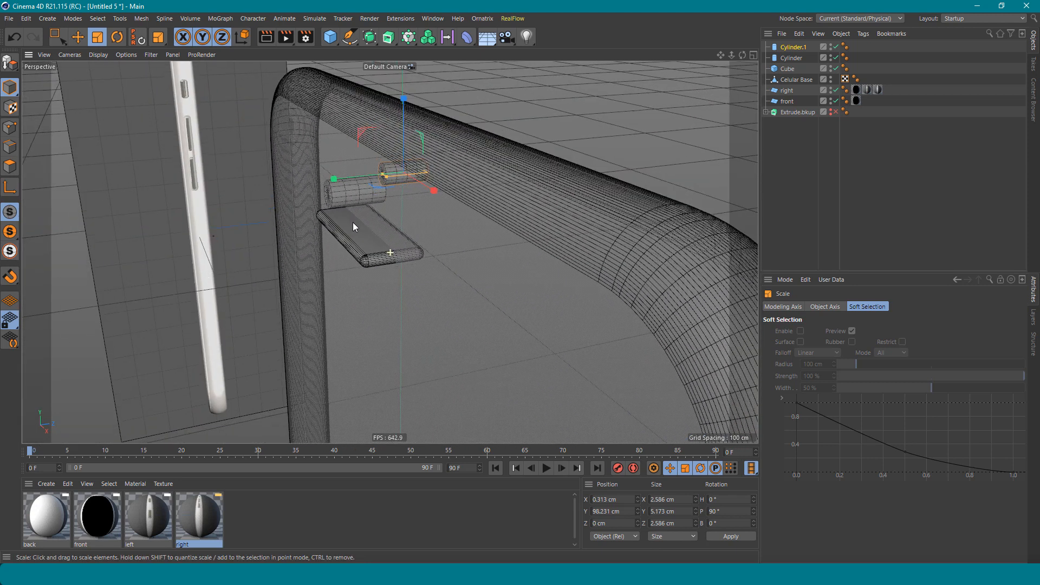
pyautogui.keyDown('alt'); pyautogui.moveTo(352, 222); pyautogui.dragTo(426, 261, button='middle'); pyautogui.keyUp('alt')
pyautogui.press('e')
pyautogui.moveTo(419, 241); pyautogui.dragTo(388, 246)
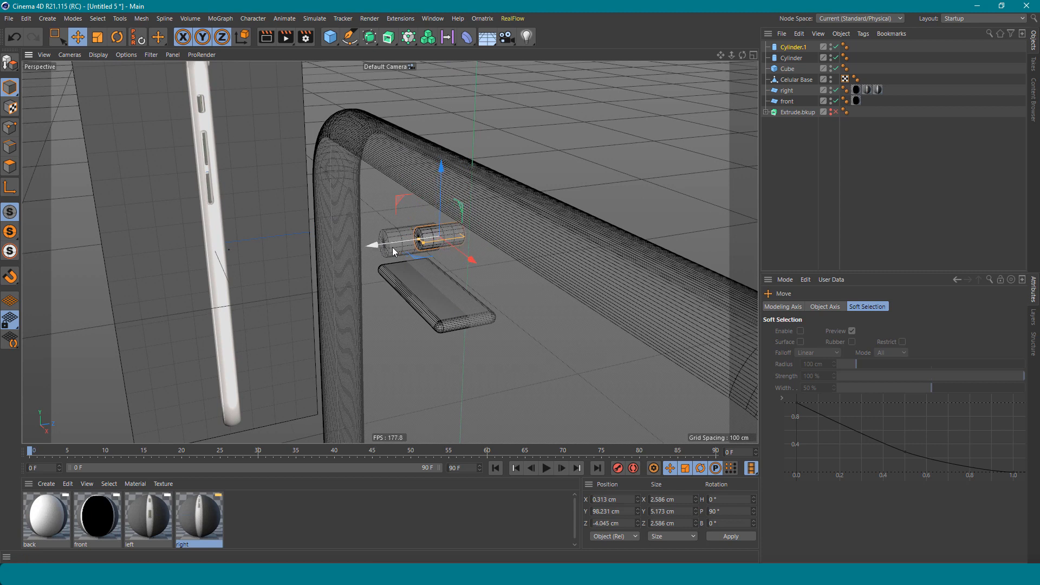
pyautogui.keyDown('shift'); pyautogui.click(392, 247); pyautogui.keyUp('shift')
pyautogui.moveTo(392, 246); pyautogui.dragTo(332, 248)
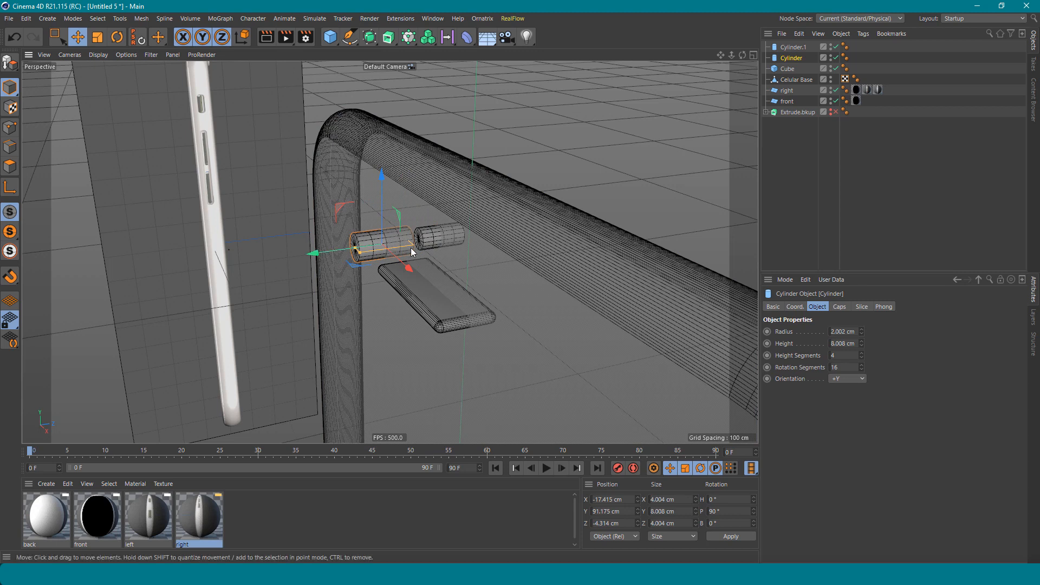
pyautogui.moveTo(411, 252)
pyautogui.keyDown('alt'); pyautogui.mouseDown()
pyautogui.moveTo(498, 246)
pyautogui.moveTo(490, 248)
pyautogui.mouseUp(); pyautogui.keyUp('alt')
pyautogui.click(98, 54)
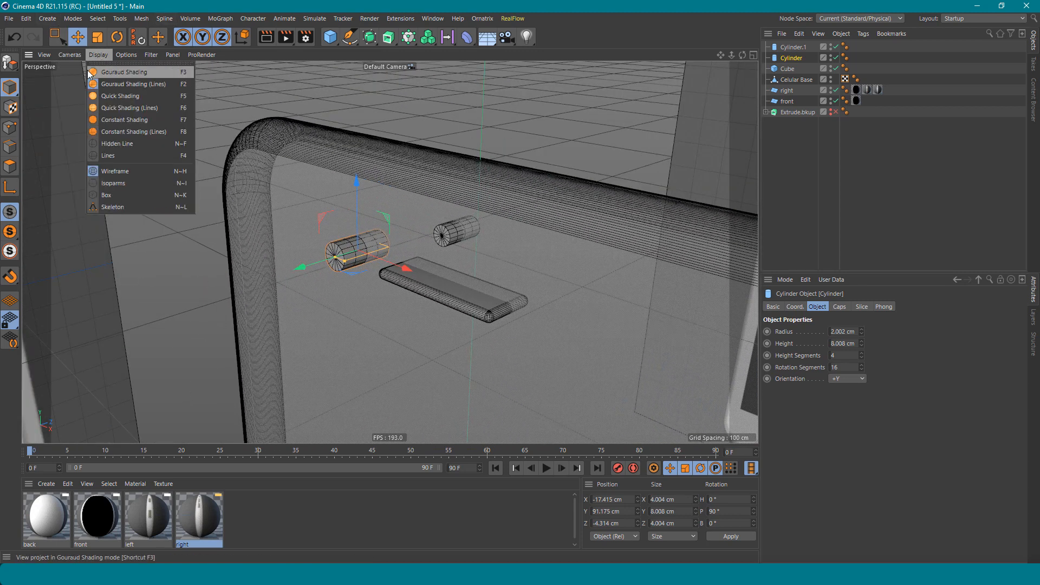
pyautogui.moveTo(73, 56)
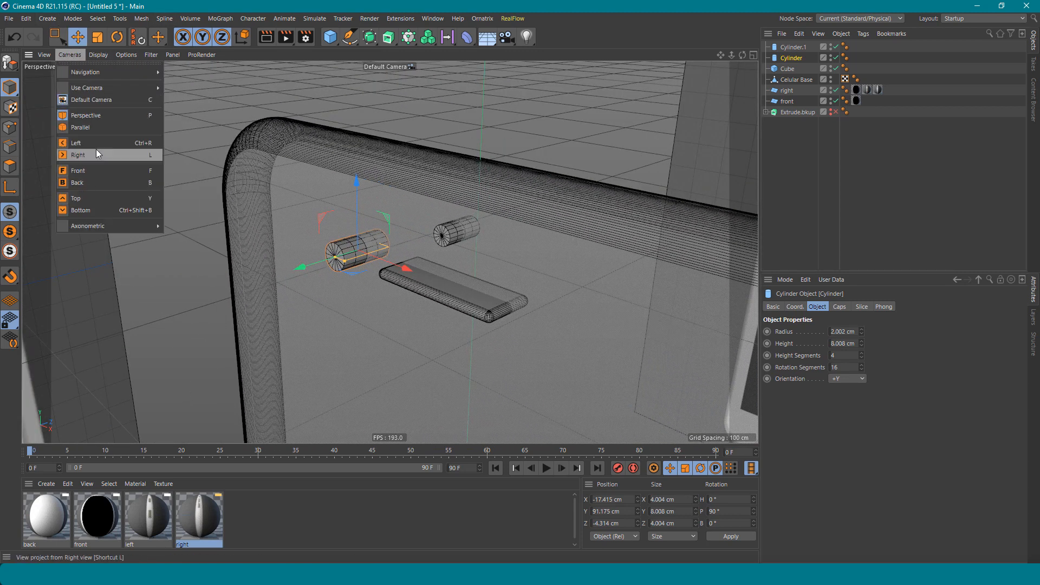
pyautogui.click(304, 2)
# Shorten the camera cylinder, and reduce the sensor cylinder's height to about 2.24 cm.
pyautogui.keyDown('alt'); pyautogui.moveTo(394, 210); pyautogui.dragTo(374, 240); pyautogui.keyUp('alt')
pyautogui.scroll(5, 415, 240)
pyautogui.scroll(6, 354, 235)
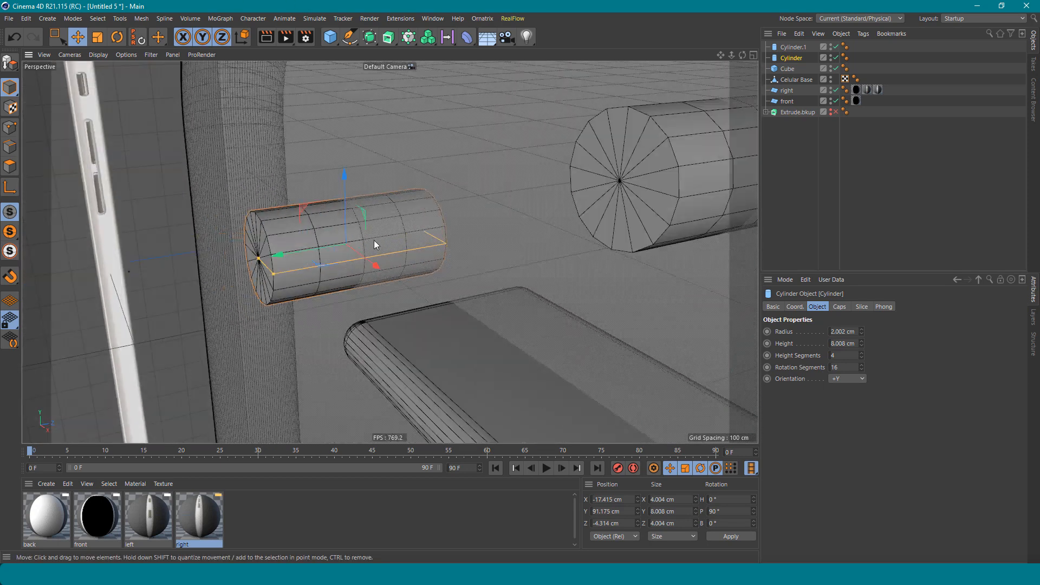
pyautogui.moveTo(258, 258); pyautogui.dragTo(315, 233)
pyautogui.click(310, 241)
pyautogui.keyDown('alt'); pyautogui.moveTo(315, 233); pyautogui.dragTo(456, 231); pyautogui.keyUp('alt')
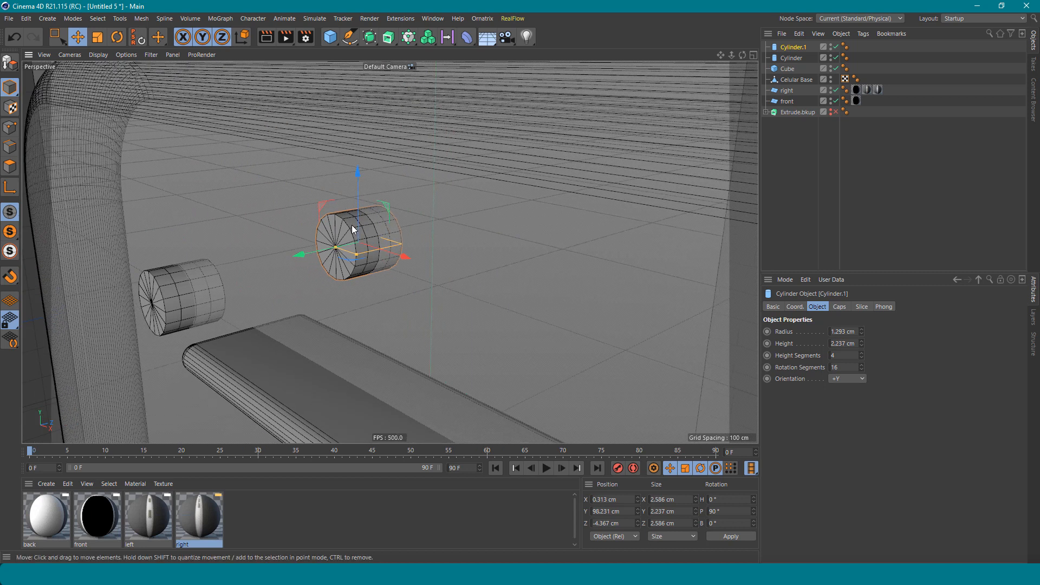
# Select both cylinders and set their height segments to 1 and rotation segments to 32.
pyautogui.keyDown('alt'); pyautogui.moveTo(351, 232); pyautogui.dragTo(489, 169, button='middle'); pyautogui.keyUp('alt')
pyautogui.keyDown('shift'); pyautogui.click(279, 222); pyautogui.keyUp('shift')
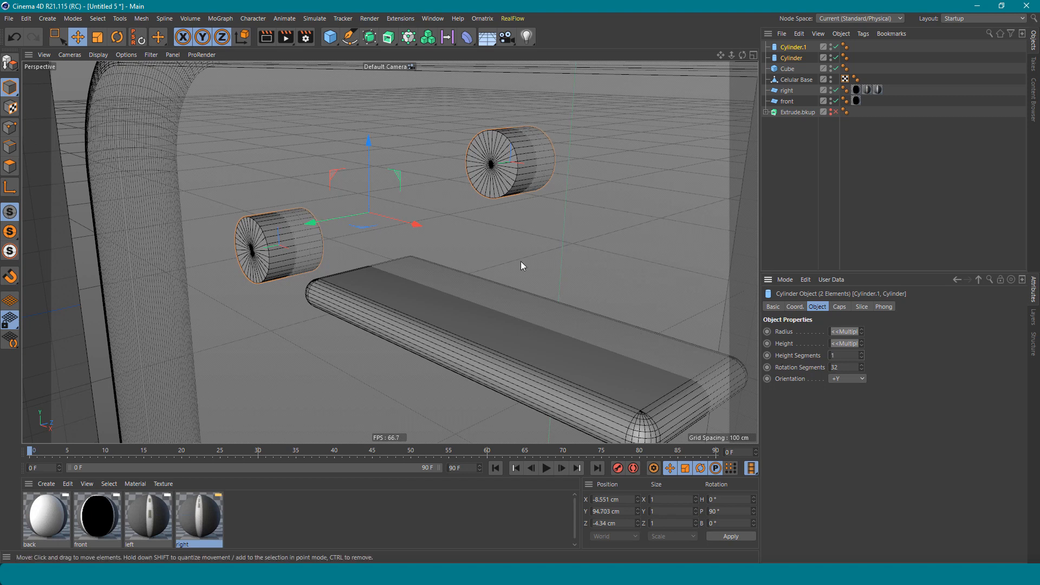
# Duplicate the sensor cylinder downward to the home button area at about Y -92.1 cm.
pyautogui.scroll(-10, 524, 266)
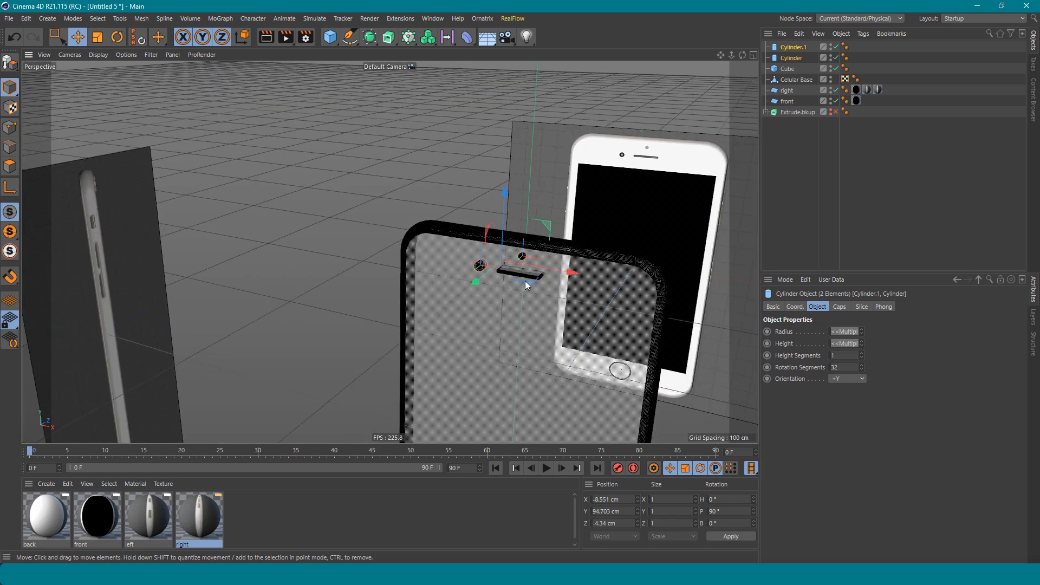
pyautogui.keyDown('alt'); pyautogui.moveTo(483, 204); pyautogui.dragTo(418, 120, button='middle'); pyautogui.keyUp('alt')
pyautogui.keyDown('alt'); pyautogui.moveTo(418, 203); pyautogui.dragTo(459, 189); pyautogui.keyUp('alt')
pyautogui.scroll(-5, 489, 259)
pyautogui.keyDown('alt'); pyautogui.moveTo(453, 162); pyautogui.dragTo(434, 194, button='middle'); pyautogui.keyUp('alt')
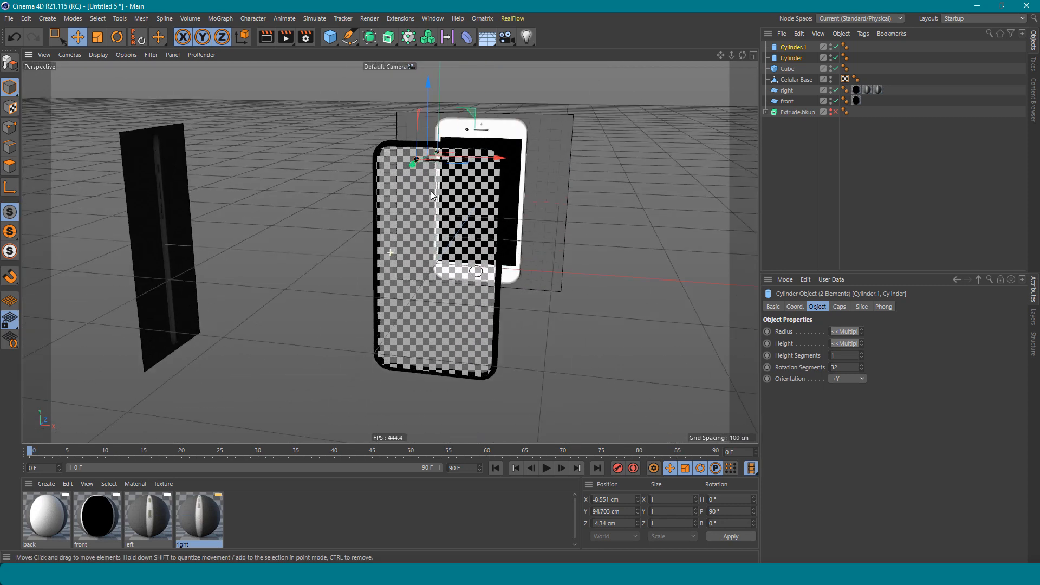
pyautogui.click(794, 48)
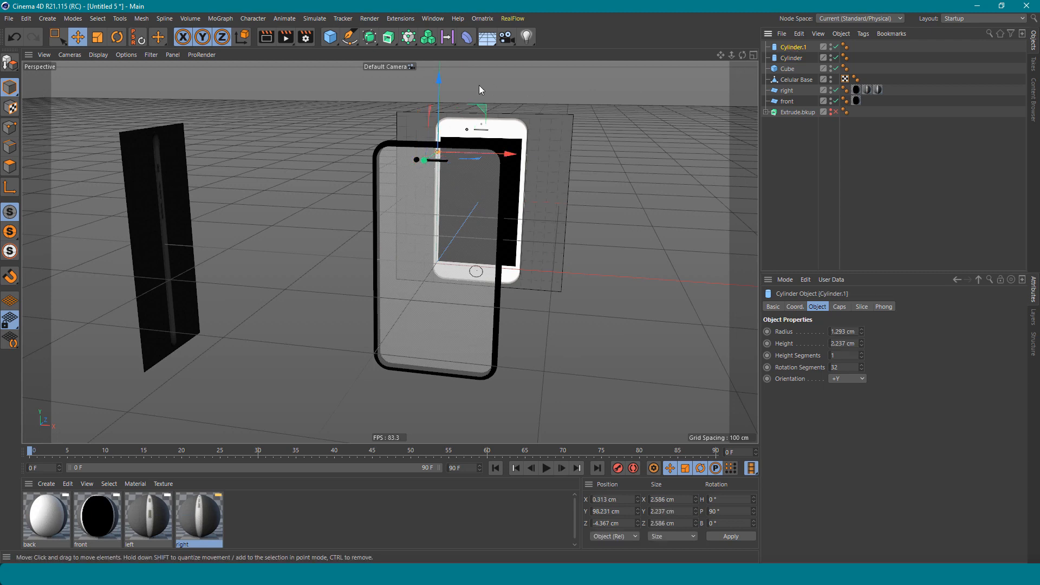
pyautogui.keyDown('ctrl'); pyautogui.moveTo(440, 81); pyautogui.dragTo(439, 292); pyautogui.keyUp('ctrl')
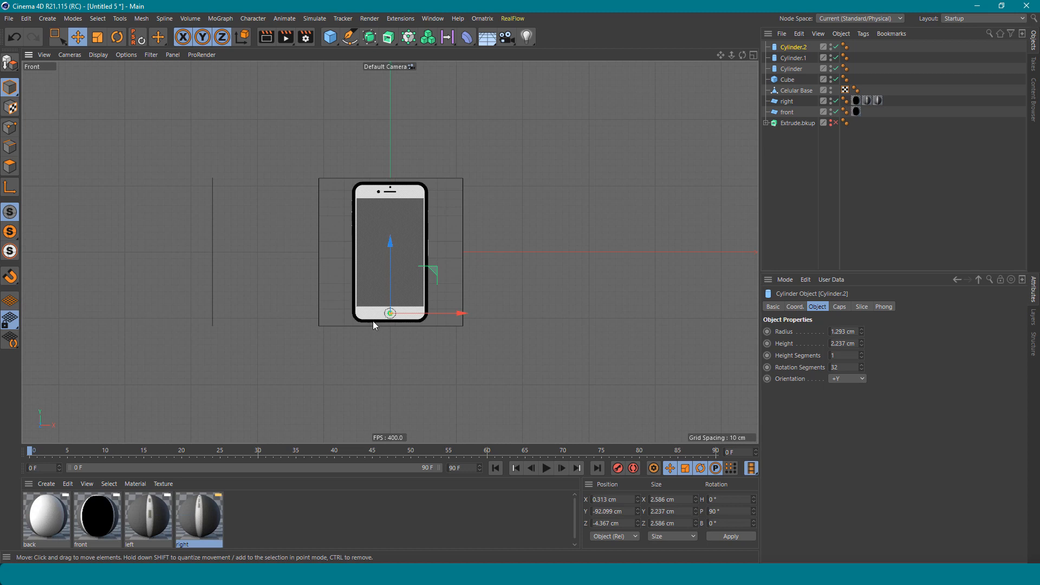
# In the front view, scale the copied cylinder to about 17.2 cm in diameter and centre it on the home button at about Y -91.9 cm.
pyautogui.scroll(10, 372, 321)
pyautogui.press('t')
pyautogui.moveTo(383, 249); pyautogui.dragTo(466, 250)
pyautogui.moveTo(370, 296); pyautogui.dragTo(453, 280)
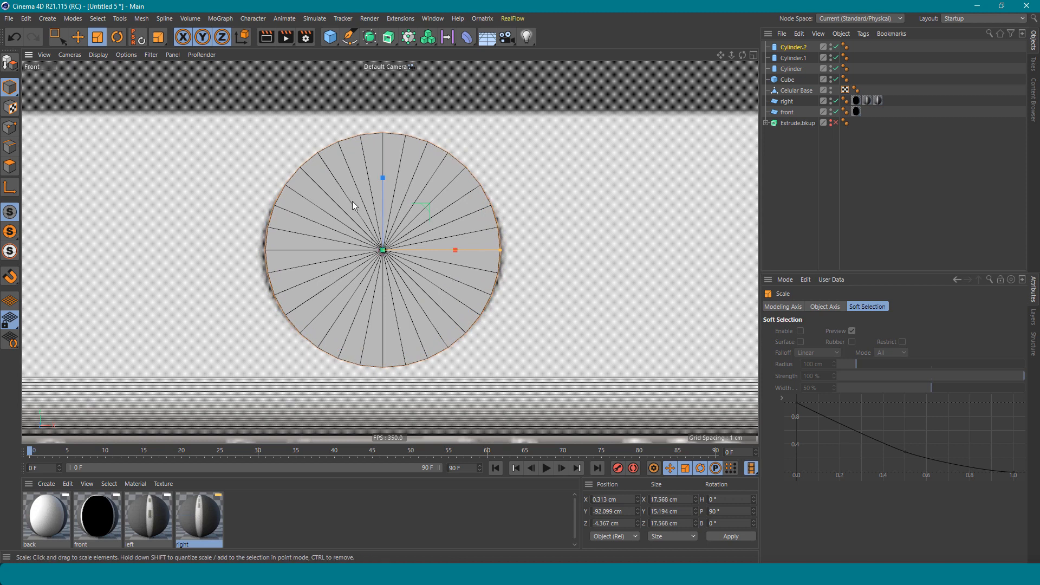
pyautogui.press('e')
pyautogui.moveTo(383, 211); pyautogui.dragTo(384, 207)
pyautogui.press('t')
pyautogui.moveTo(447, 218); pyautogui.dragTo(441, 219)
pyautogui.press('e')
pyautogui.moveTo(382, 200); pyautogui.dragTo(383, 200)
# In the perspective view, shorten the home button cylinder to about 2.8 cm and move it to about Z -4.46 cm.
pyautogui.press('F1')
pyautogui.press('o')
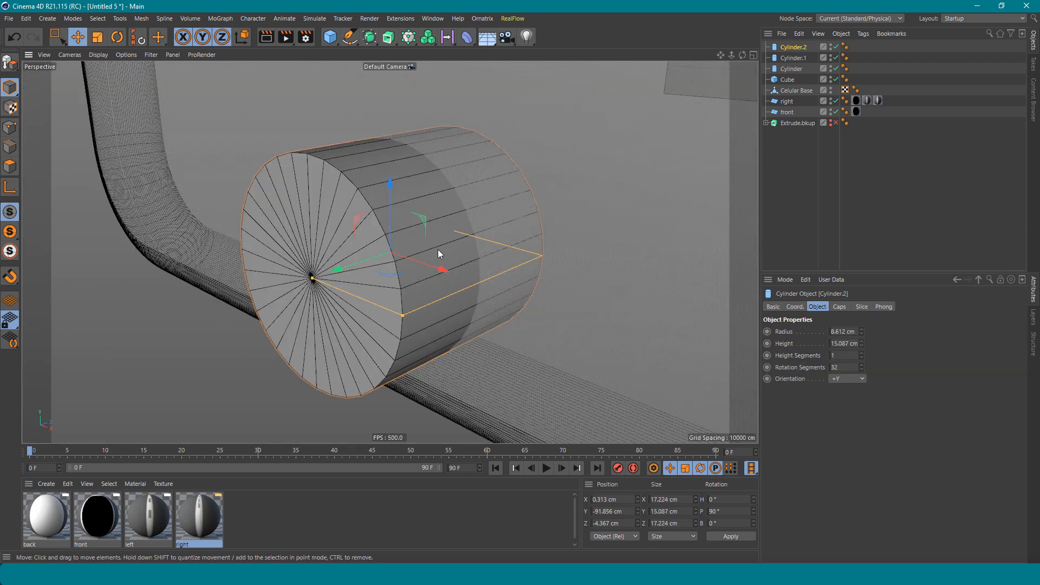
pyautogui.keyDown('alt'); pyautogui.moveTo(437, 253); pyautogui.dragTo(489, 222); pyautogui.keyUp('alt')
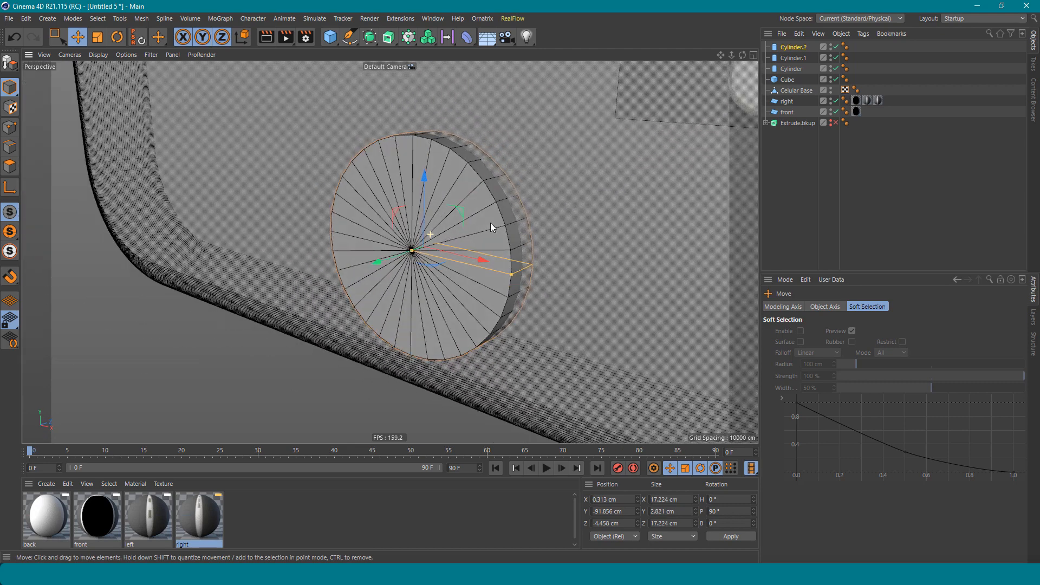
# Add a cube primitive, scale it to 6.8 cm and move it to about X 56.2 cm beside the phone's edge.
pyautogui.keyDown('alt'); pyautogui.moveTo(385, 89); pyautogui.dragTo(441, 242); pyautogui.keyUp('alt')
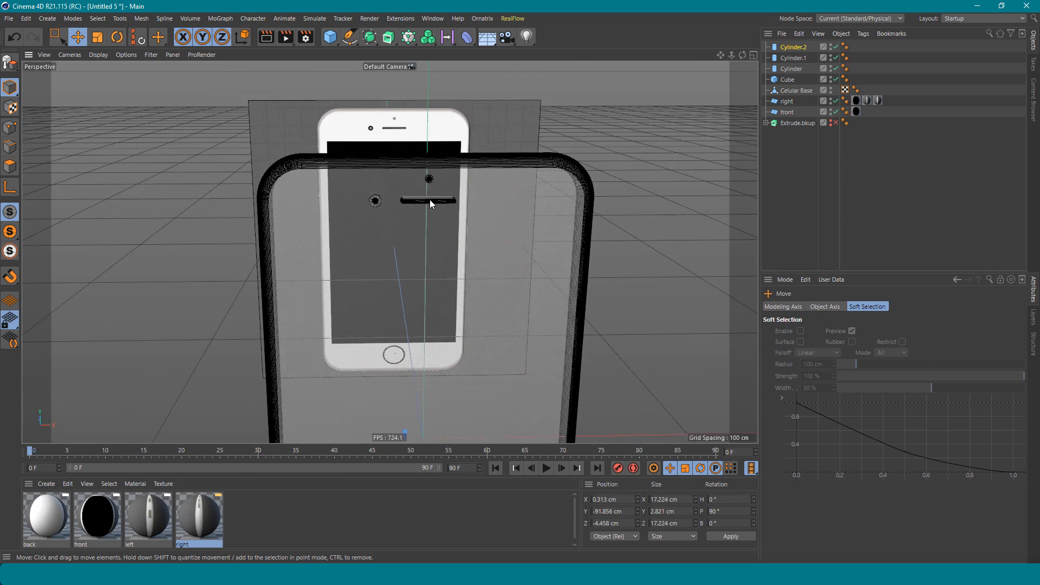
pyautogui.click(330, 37)
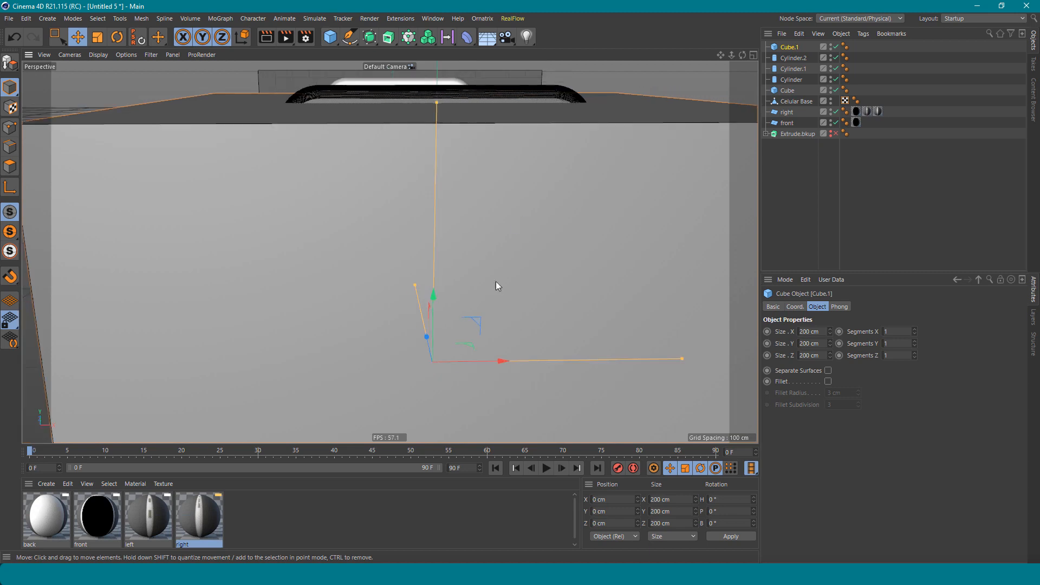
pyautogui.press('t')
pyautogui.moveTo(496, 281); pyautogui.dragTo(313, 442)
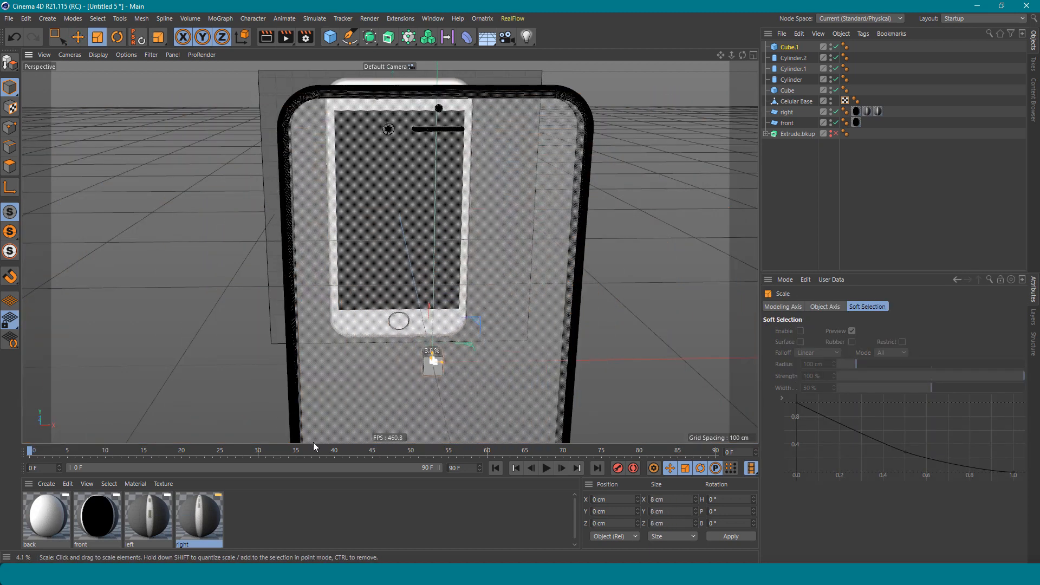
pyautogui.press('e')
pyautogui.moveTo(468, 362); pyautogui.dragTo(339, 370)
pyautogui.moveTo(351, 259)
pyautogui.keyDown('alt'); pyautogui.mouseDown()
pyautogui.moveTo(422, 248)
pyautogui.moveTo(408, 262)
pyautogui.moveTo(471, 336)
pyautogui.moveTo(522, 296)
pyautogui.moveTo(592, 281)
pyautogui.moveTo(515, 277)
pyautogui.moveTo(362, 347)
pyautogui.moveTo(672, 382)
pyautogui.moveTo(533, 302)
pyautogui.moveTo(301, 116)
pyautogui.mouseUp(); pyautogui.keyUp('alt')
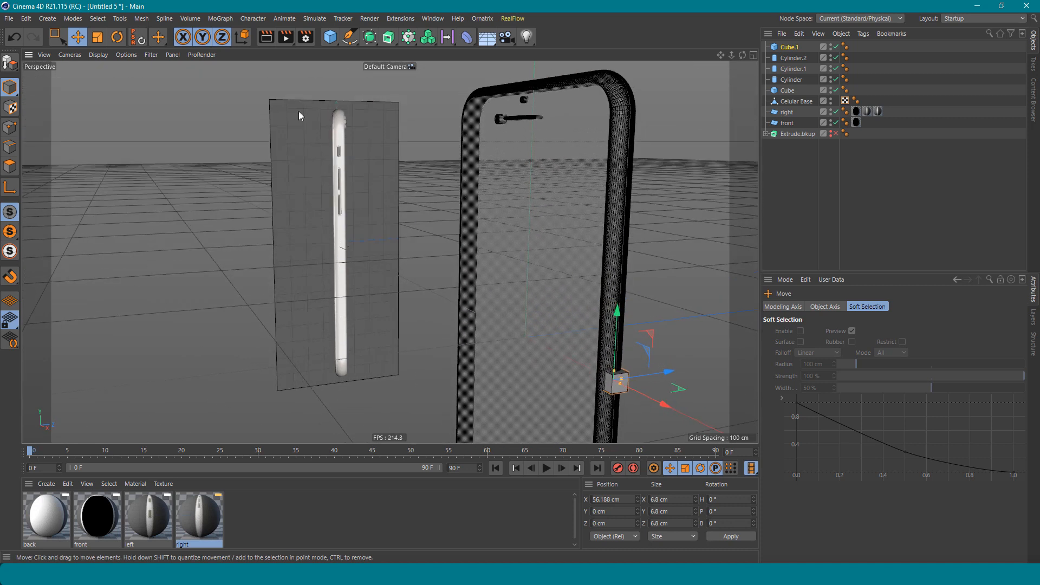
# Raise the cube to about Y 74.9 cm, aligning it with the uppermost side button in the right view.
pyautogui.keyDown('alt'); pyautogui.moveTo(455, 274); pyautogui.dragTo(450, 264); pyautogui.keyUp('alt')
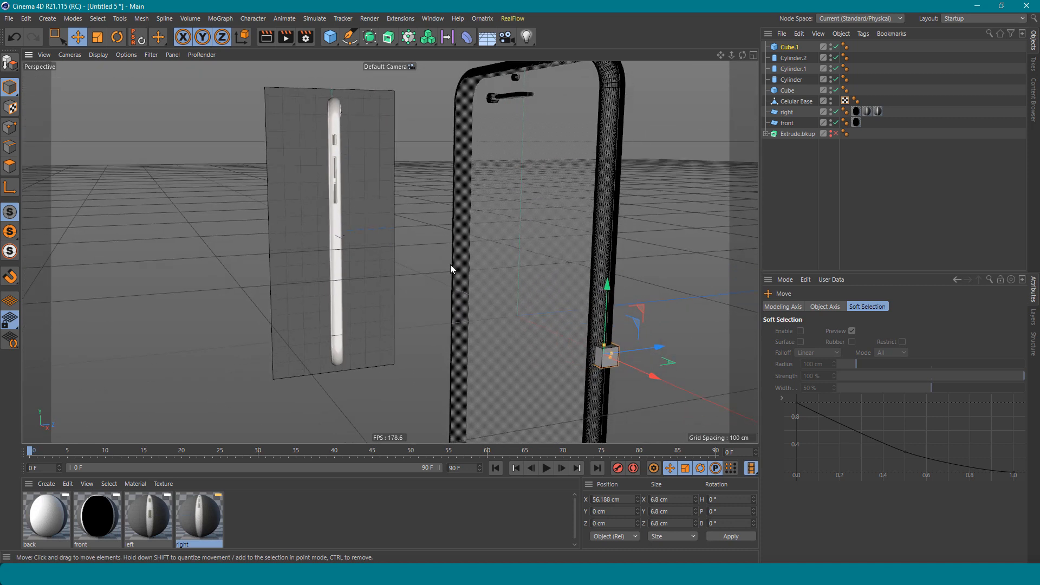
pyautogui.moveTo(607, 293); pyautogui.dragTo(626, 103)
pyautogui.press('F3')
pyautogui.scroll(10, 390, 200)
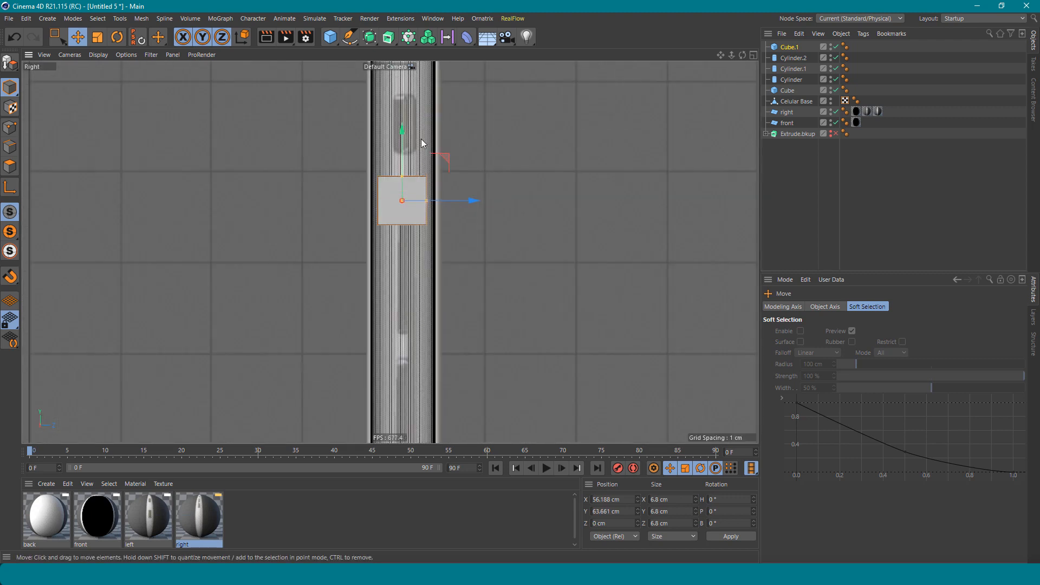
pyautogui.scroll(5, 462, 133)
pyautogui.moveTo(402, 299); pyautogui.dragTo(434, 125)
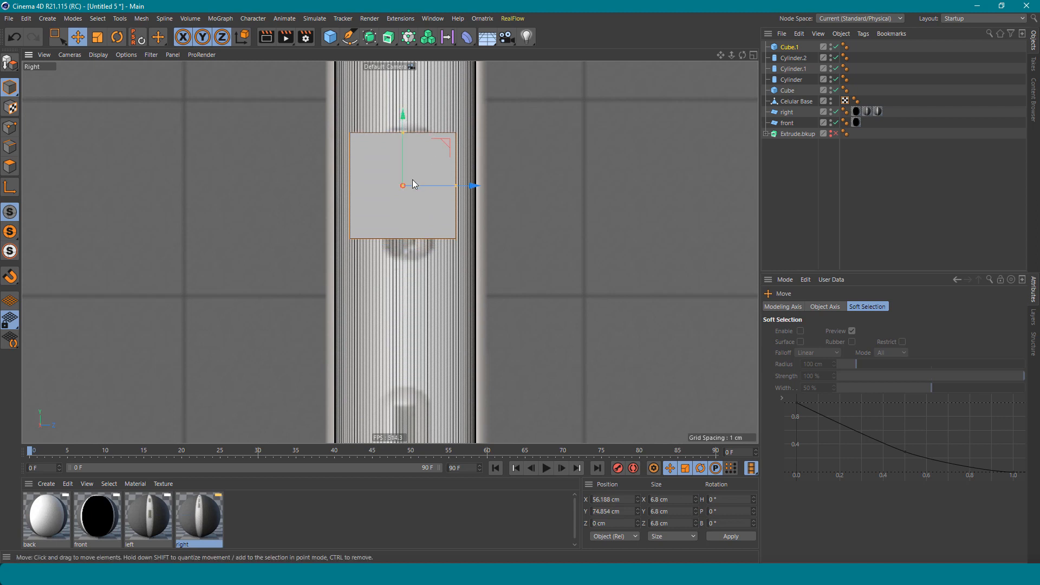
# Scale the cube to about 3.65 cm, shift it to about Z 0.17 cm and narrow its Z size to about 2.3 cm.
pyautogui.scroll(5, 415, 199)
pyautogui.keyDown('alt'); pyautogui.moveTo(416, 200); pyautogui.dragTo(430, 233, button='middle'); pyautogui.keyUp('alt')
pyautogui.moveTo(433, 229); pyautogui.dragTo(351, 287)
pyautogui.press('t')
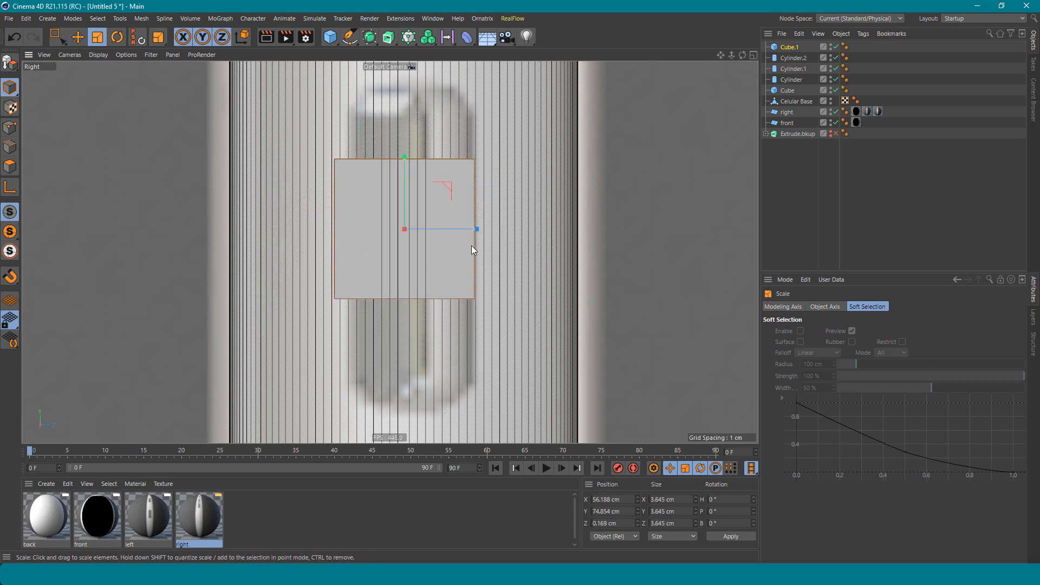
pyautogui.moveTo(476, 230); pyautogui.dragTo(463, 273)
# Move the cube down onto the next side button at about Y 52.7, Z 0.06 cm and narrow its Z size to about 1.36 cm.
pyautogui.scroll(-6, 462, 273)
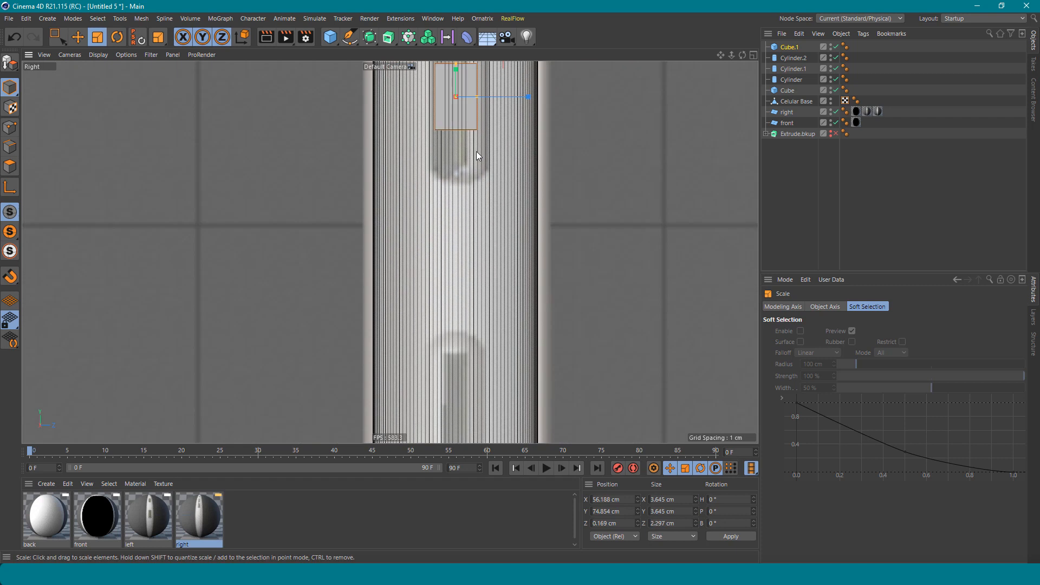
pyautogui.keyDown('alt'); pyautogui.moveTo(455, 176); pyautogui.dragTo(429, 184, button='middle'); pyautogui.keyUp('alt')
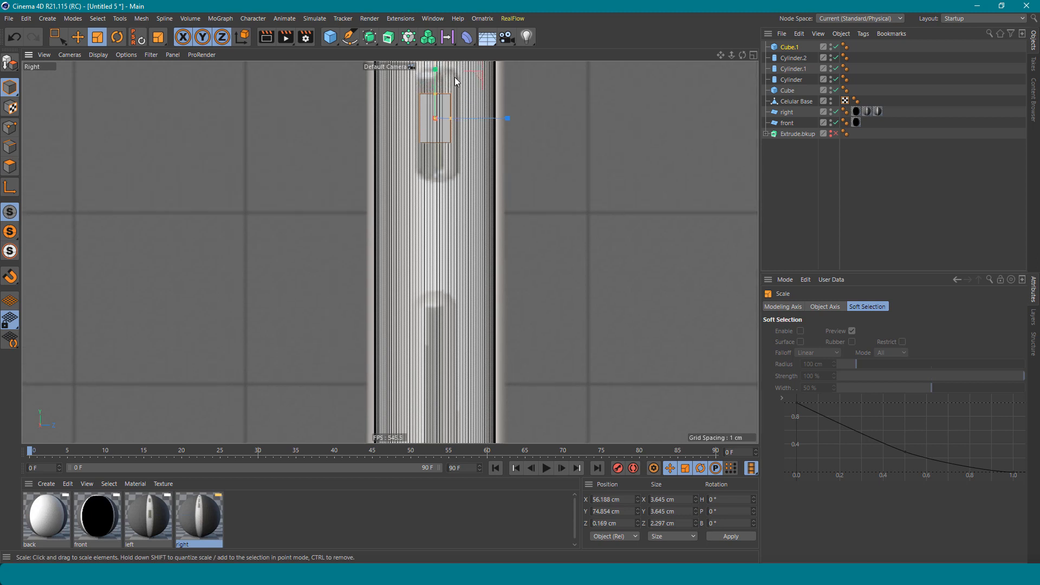
pyautogui.press('e')
pyautogui.moveTo(437, 75); pyautogui.dragTo(445, 380)
pyautogui.keyDown('alt'); pyautogui.moveTo(476, 277); pyautogui.dragTo(473, 93, button='middle'); pyautogui.keyUp('alt')
pyautogui.scroll(10, 456, 229)
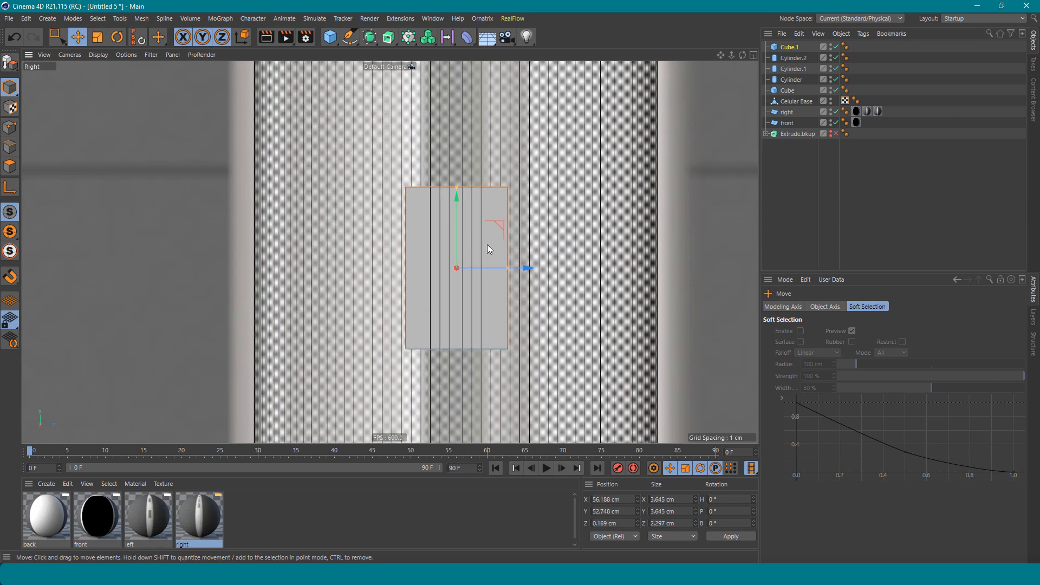
pyautogui.moveTo(511, 267)
pyautogui.mouseDown()
pyautogui.moveTo(486, 272)
pyautogui.moveTo(509, 267)
pyautogui.mouseUp()
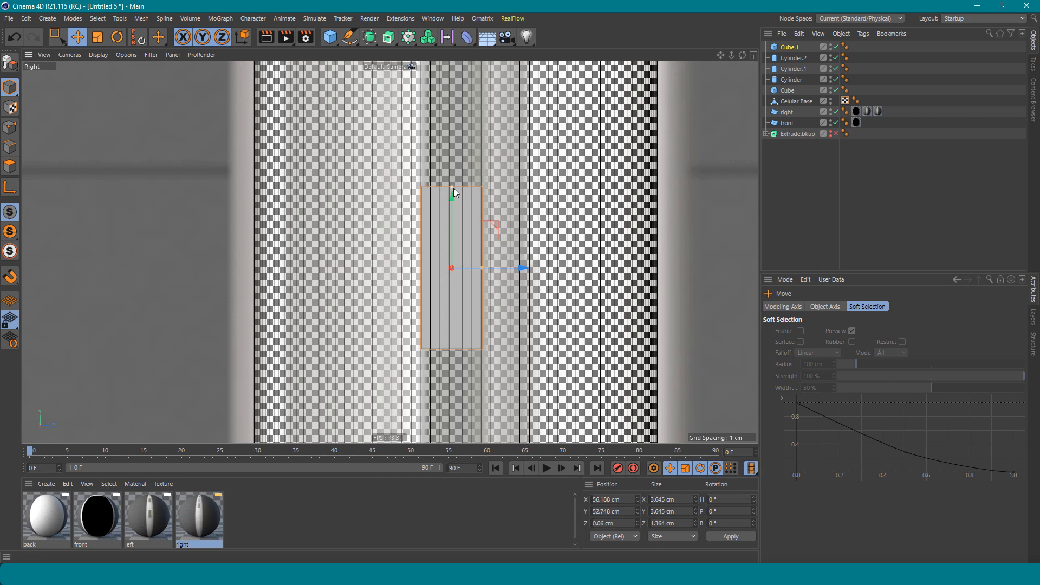
# Stretch the cube's Y size to about 15.7 cm and centre it on the button at about Y 52.87, Z 0.15 cm.
pyautogui.moveTo(453, 188); pyautogui.dragTo(454, 76)
pyautogui.scroll(-5, 494, 174)
pyautogui.moveTo(479, 177); pyautogui.dragTo(479, 172)
pyautogui.moveTo(498, 141); pyautogui.dragTo(475, 192, button='middle')
pyautogui.moveTo(450, 171); pyautogui.dragTo(453, 111)
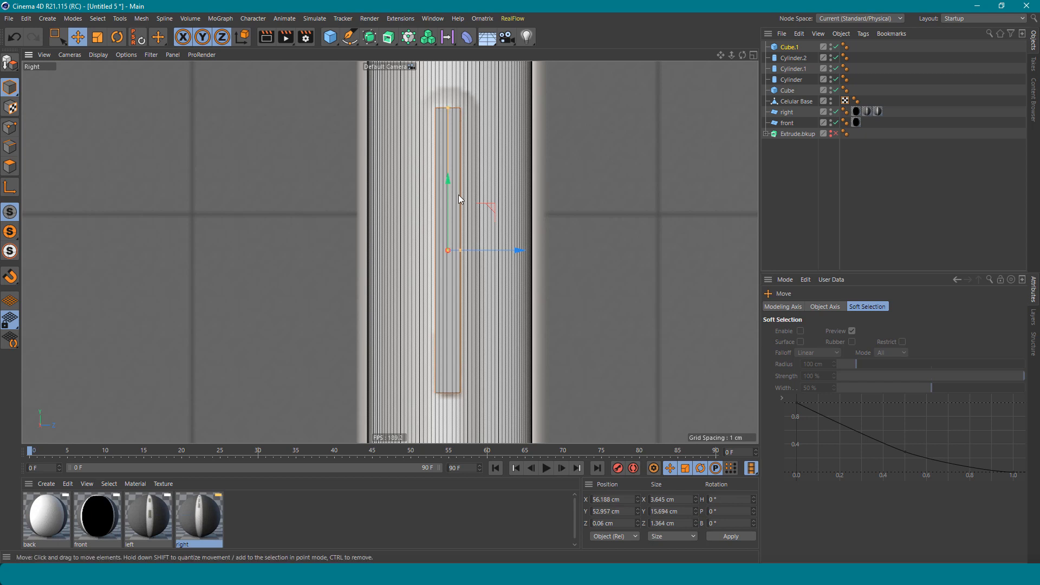
pyautogui.moveTo(448, 201); pyautogui.dragTo(451, 205)
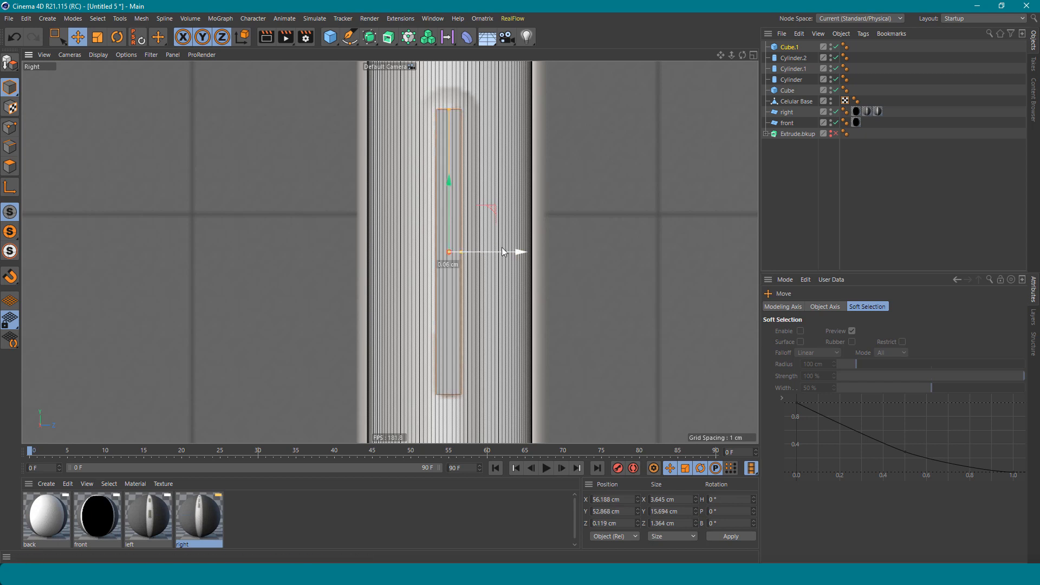
pyautogui.moveTo(505, 252); pyautogui.dragTo(502, 252)
pyautogui.scroll(2, 461, 207)
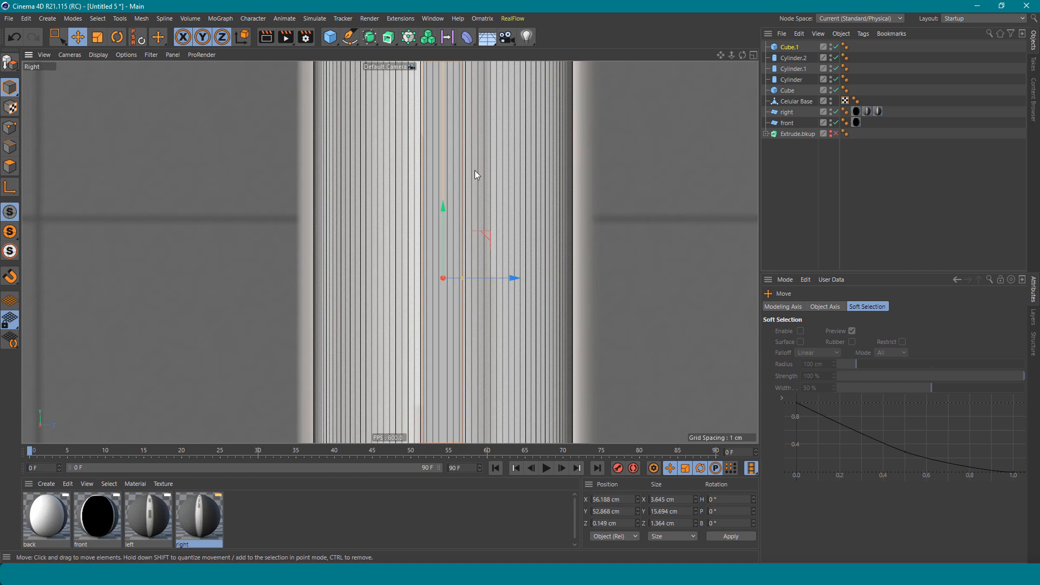
# Enable the fillet on the button cube with 5 subdivisions and a radius of about 0.51 cm to round its ends.
pyautogui.scroll(4, 474, 170)
pyautogui.scroll(1, 417, 179)
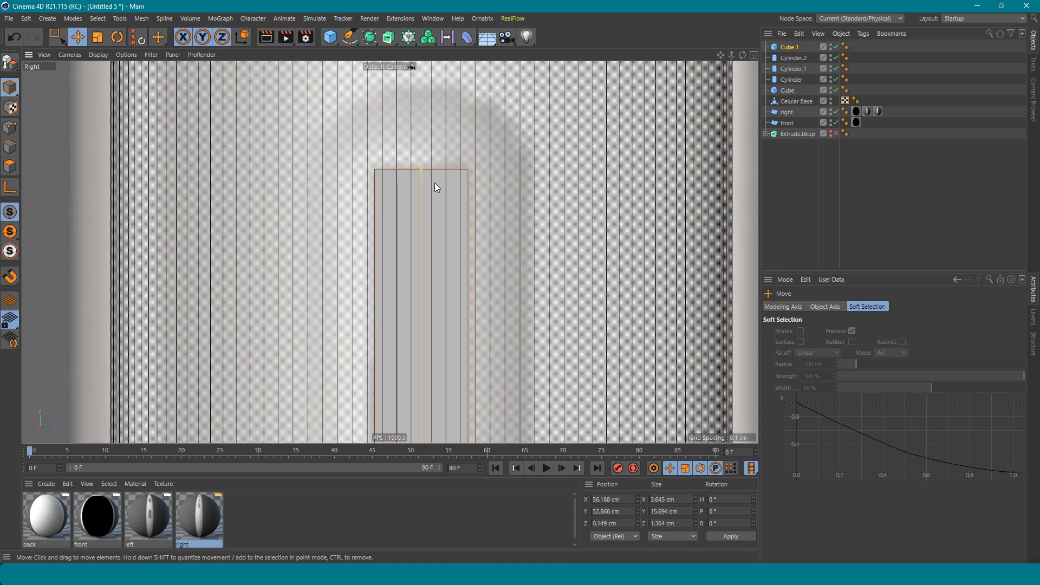
pyautogui.click(789, 46)
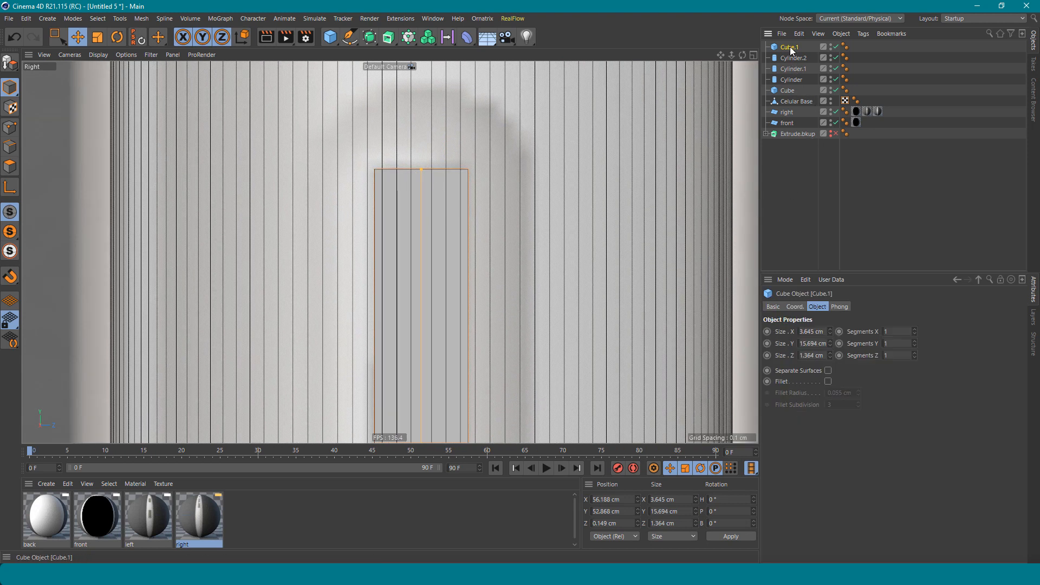
pyautogui.click(829, 382)
pyautogui.click(858, 401)
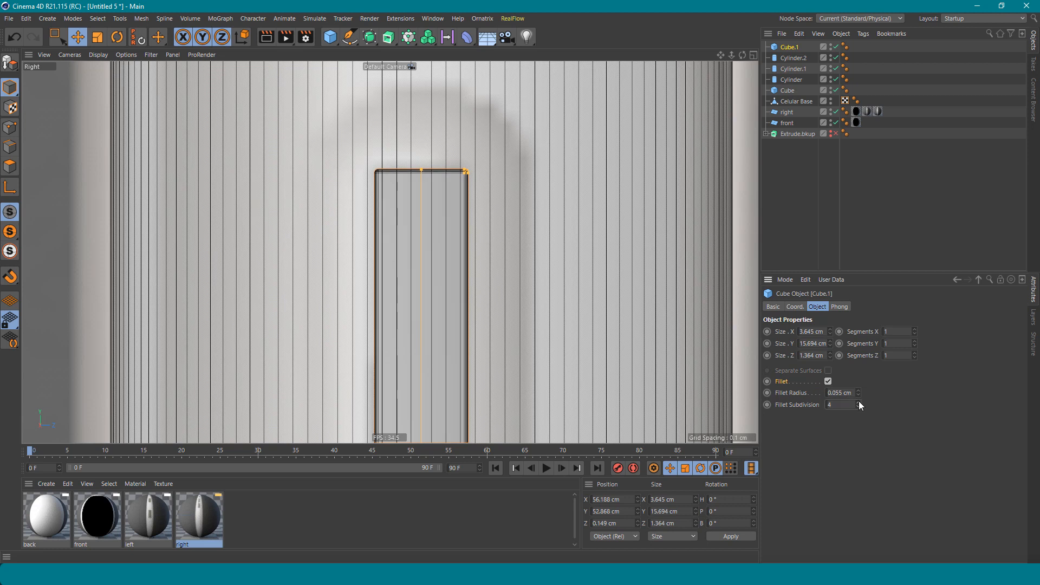
pyautogui.click(858, 401)
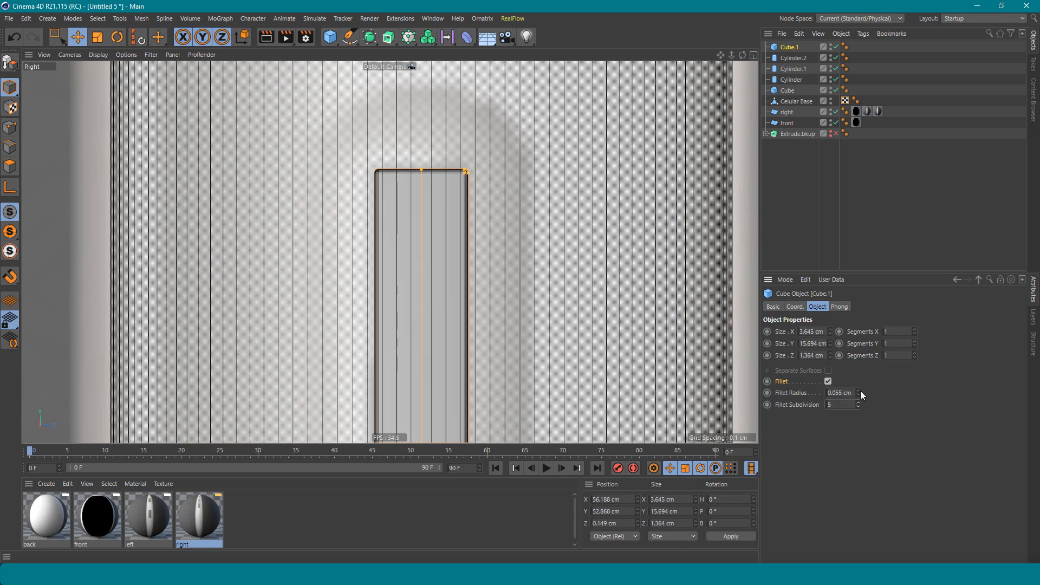
pyautogui.moveTo(857, 393); pyautogui.dragTo(858, 379)
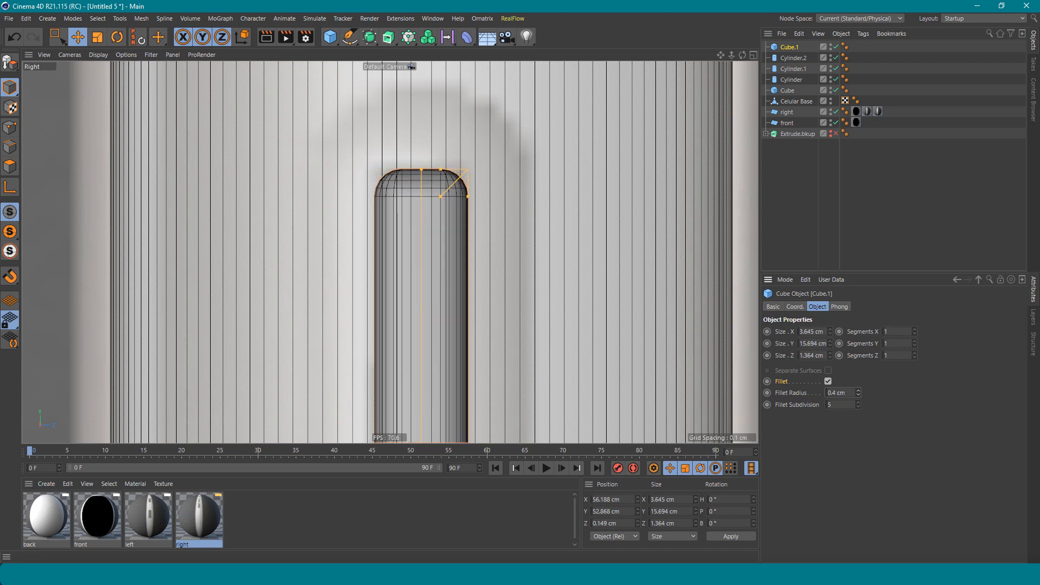
pyautogui.moveTo(440, 199); pyautogui.dragTo(472, 212)
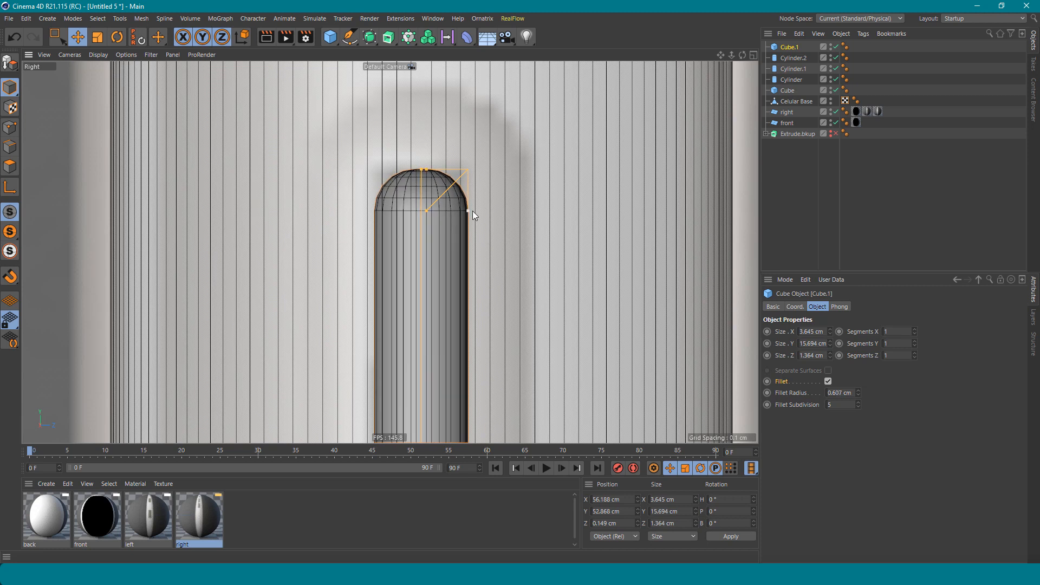
pyautogui.scroll(-8, 447, 238)
pyautogui.scroll(-2, 488, 228)
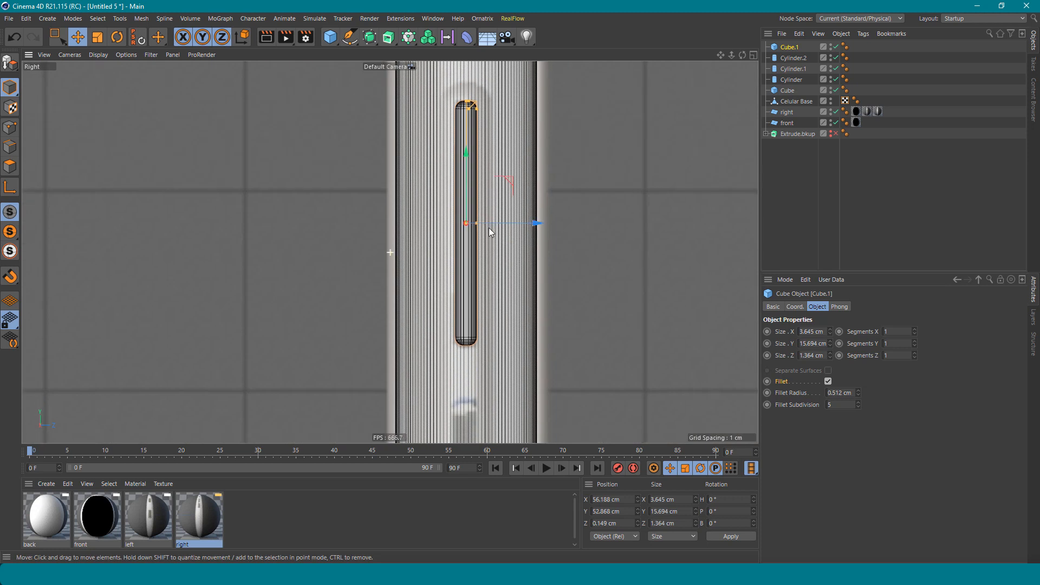
# Reduce the button cube's X size to about 2.26 cm and shift it outward to about X 57.26 cm at the phone's edge.
pyautogui.press('F1')
pyautogui.scroll(5, 487, 226)
pyautogui.keyDown('alt'); pyautogui.moveTo(422, 198); pyautogui.dragTo(367, 190); pyautogui.keyUp('alt')
pyautogui.moveTo(419, 260); pyautogui.dragTo(379, 259)
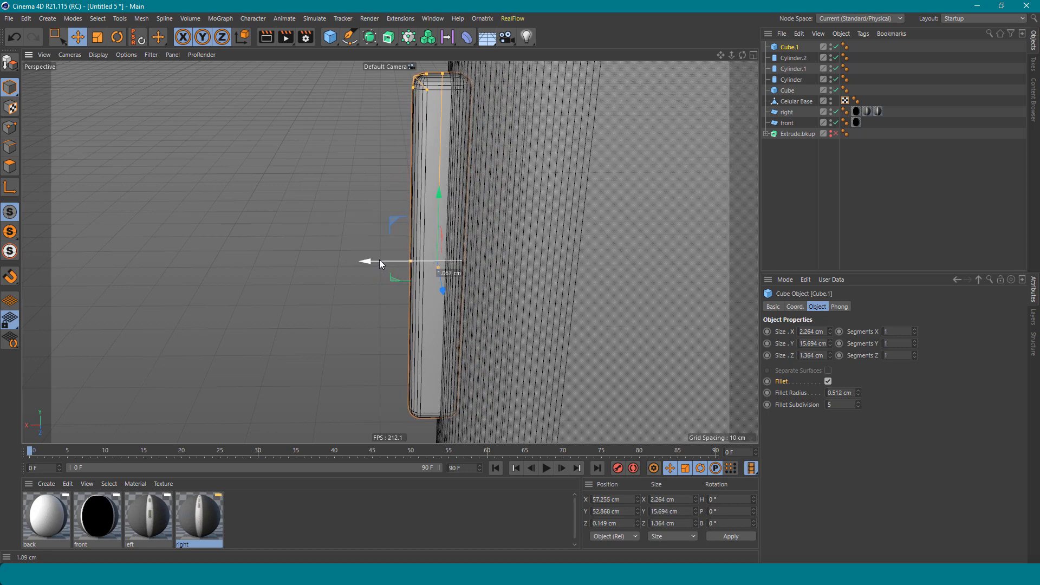
pyautogui.keyDown('alt'); pyautogui.moveTo(454, 251); pyautogui.dragTo(665, 225); pyautogui.keyUp('alt')
pyautogui.keyDown('alt'); pyautogui.moveTo(665, 226); pyautogui.dragTo(574, 269, button='right'); pyautogui.keyUp('alt')
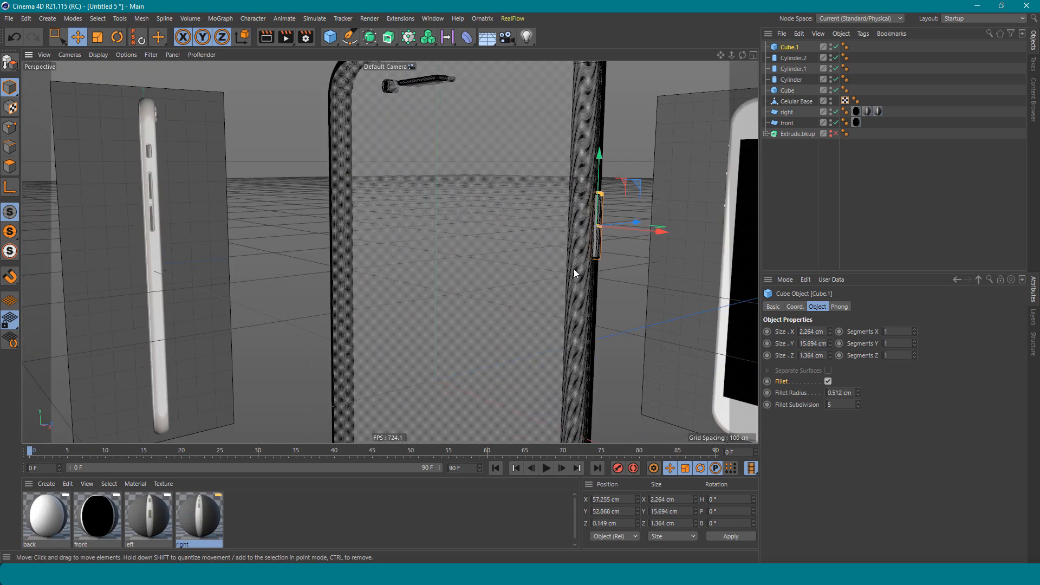
pyautogui.keyDown('alt'); pyautogui.moveTo(573, 269); pyautogui.dragTo(456, 213, button='middle'); pyautogui.keyUp('alt')
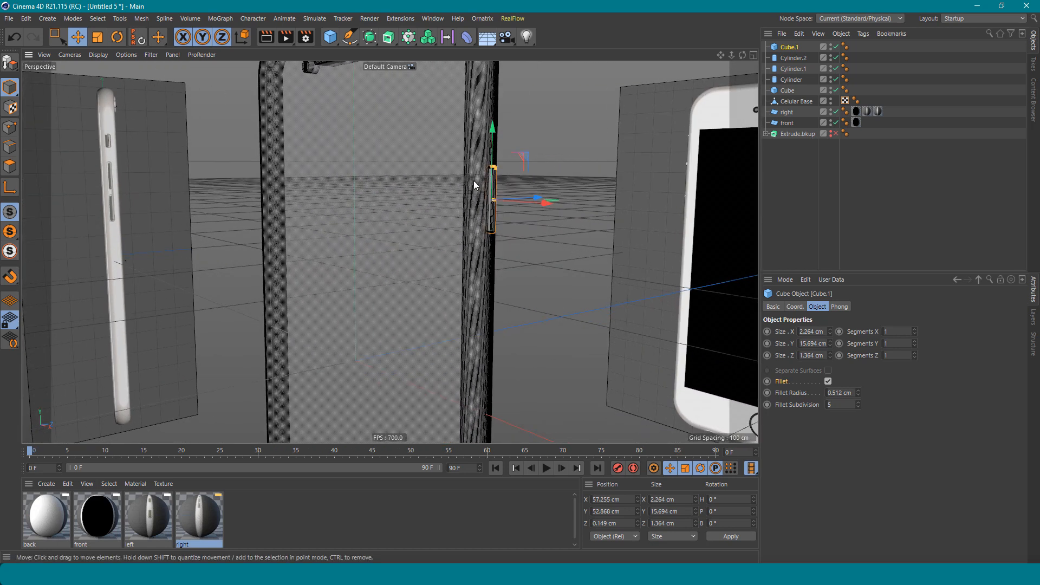
# Duplicate the rounded button cube downward onto the lower side button at about Y 33.3 cm in the right view.
pyautogui.press('F3')
pyautogui.keyDown('alt'); pyautogui.moveTo(362, 235); pyautogui.dragTo(423, 173, button='right'); pyautogui.keyUp('alt')
pyautogui.scroll(4, 424, 178)
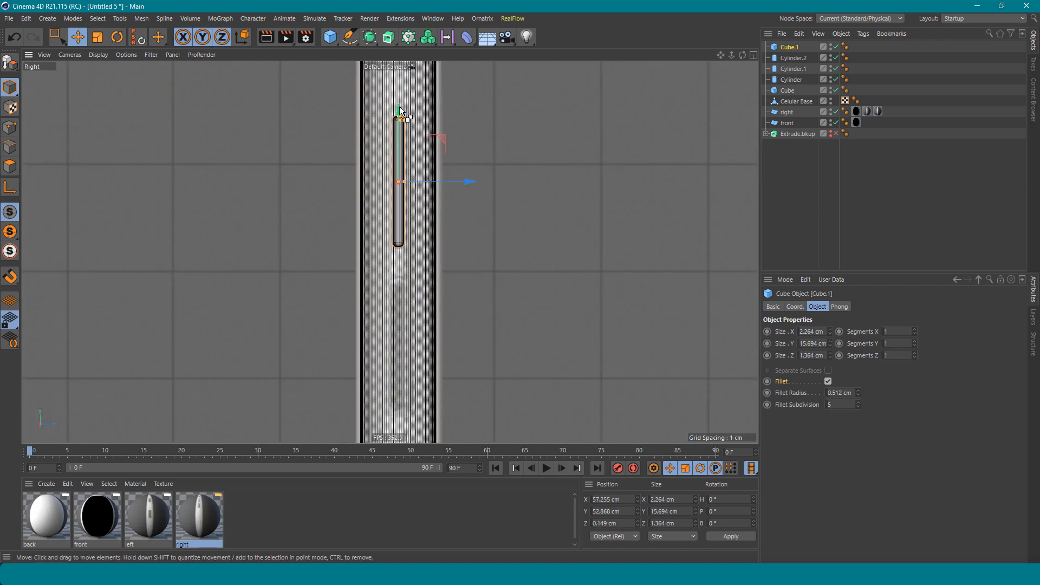
pyautogui.keyDown('ctrl'); pyautogui.moveTo(398, 109); pyautogui.dragTo(414, 278); pyautogui.keyUp('ctrl')
pyautogui.scroll(3, 487, 255)
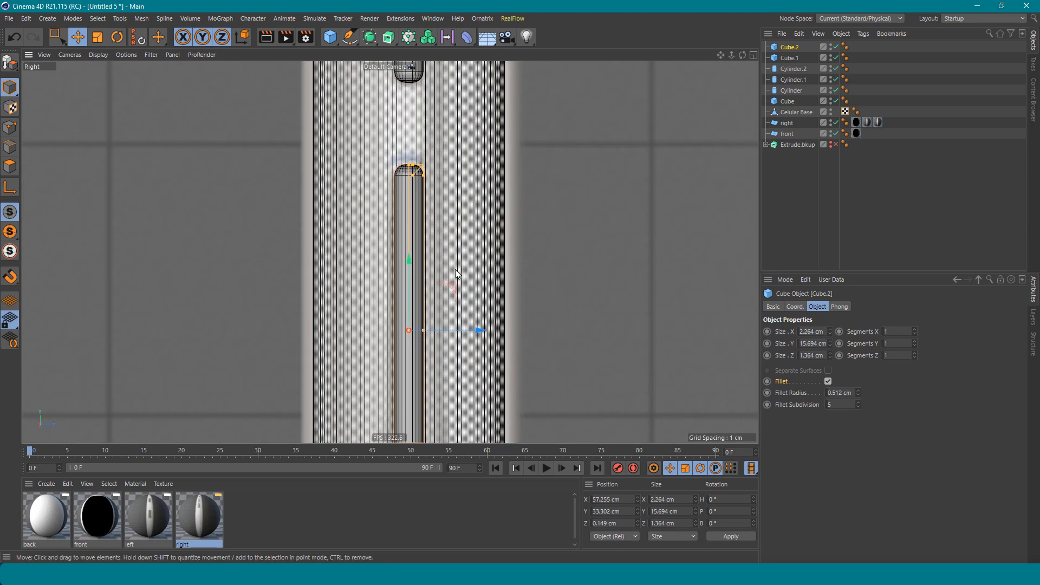
# Duplicate the original rounded button cube upward onto the uppermost side button at about Y 74.26 cm.
pyautogui.scroll(-5, 455, 274)
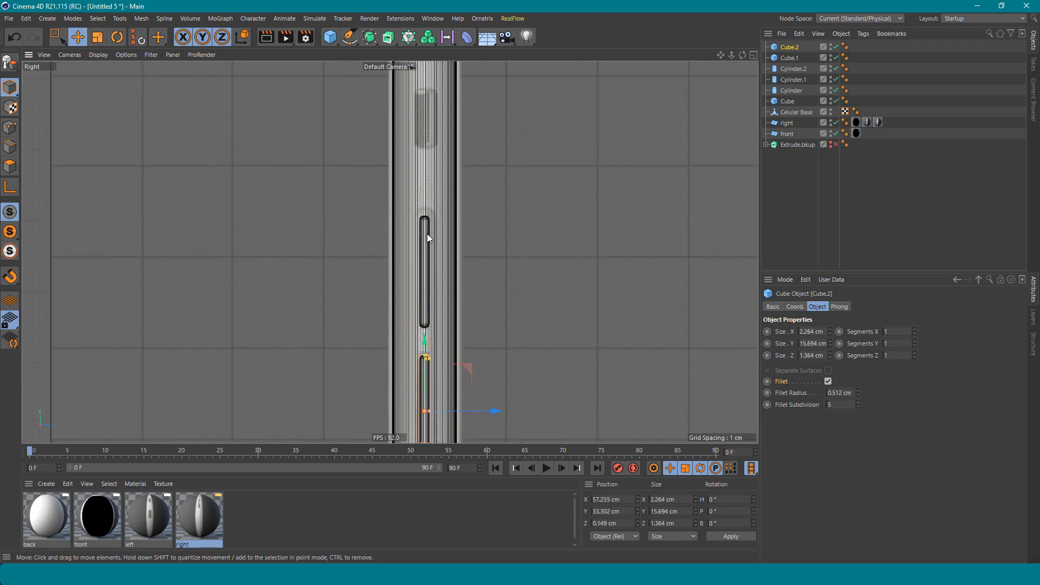
pyautogui.click(427, 234)
pyautogui.keyDown('alt'); pyautogui.moveTo(485, 199); pyautogui.dragTo(487, 264, button='middle'); pyautogui.keyUp('alt')
pyautogui.keyDown('ctrl'); pyautogui.moveTo(425, 265); pyautogui.dragTo(439, 173); pyautogui.keyUp('ctrl')
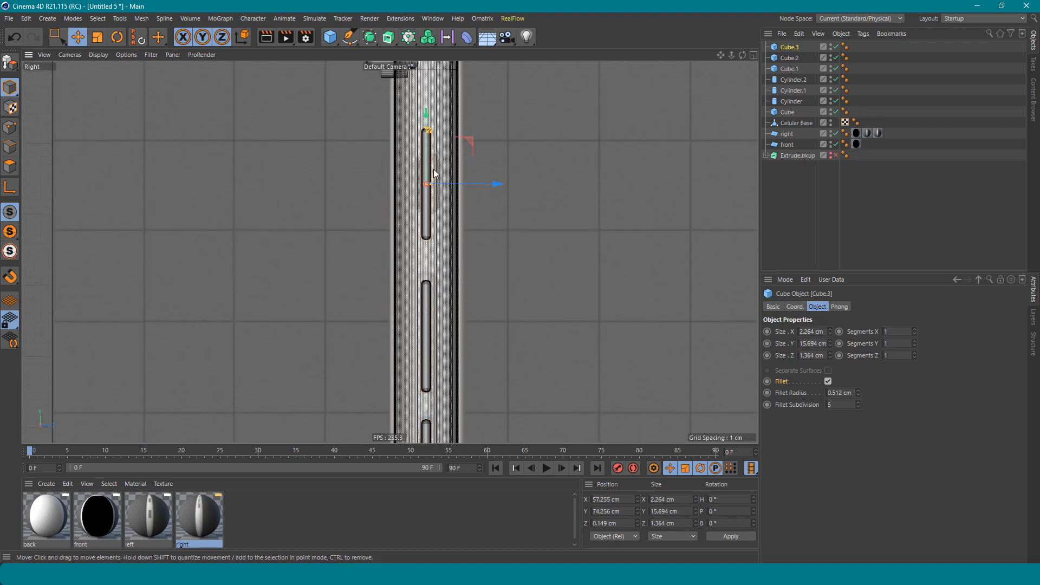
# Shorten the uppermost button cube to about 8.47 cm in Y and widen it to about 1.41 cm in Z.
pyautogui.scroll(5, 433, 169)
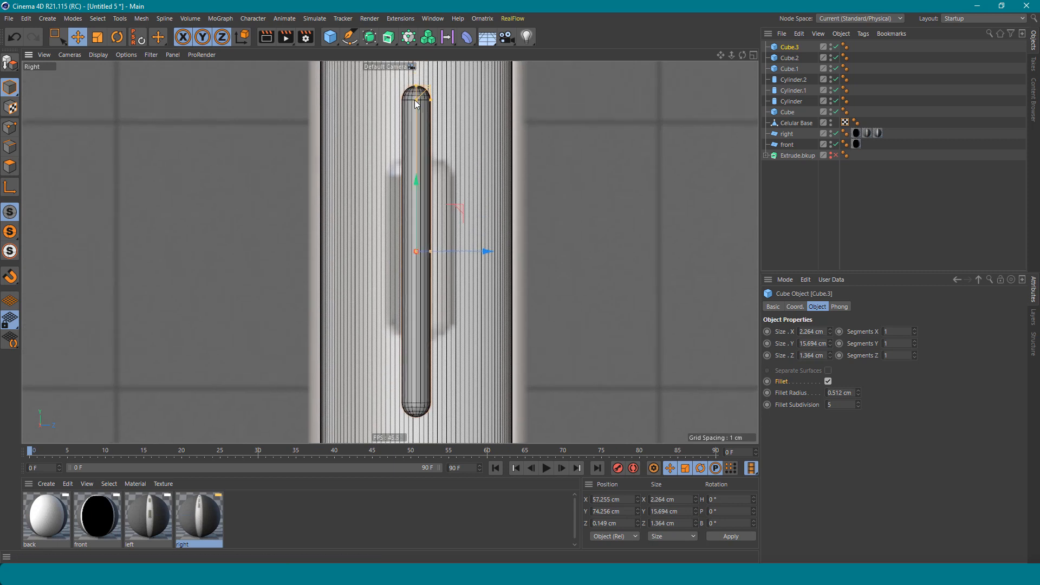
pyautogui.moveTo(411, 97); pyautogui.dragTo(417, 128, button='middle')
pyautogui.scroll(4, 417, 128)
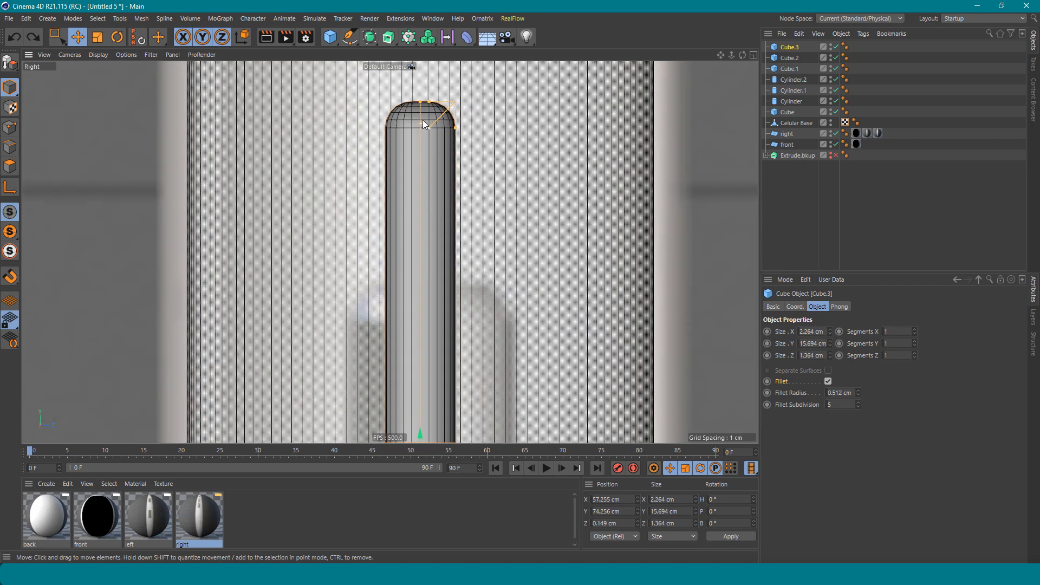
pyautogui.moveTo(421, 101); pyautogui.dragTo(431, 299)
pyautogui.keyDown('alt'); pyautogui.moveTo(508, 327); pyautogui.dragTo(518, 168, button='middle'); pyautogui.keyUp('alt')
pyautogui.scroll(-3, 519, 168)
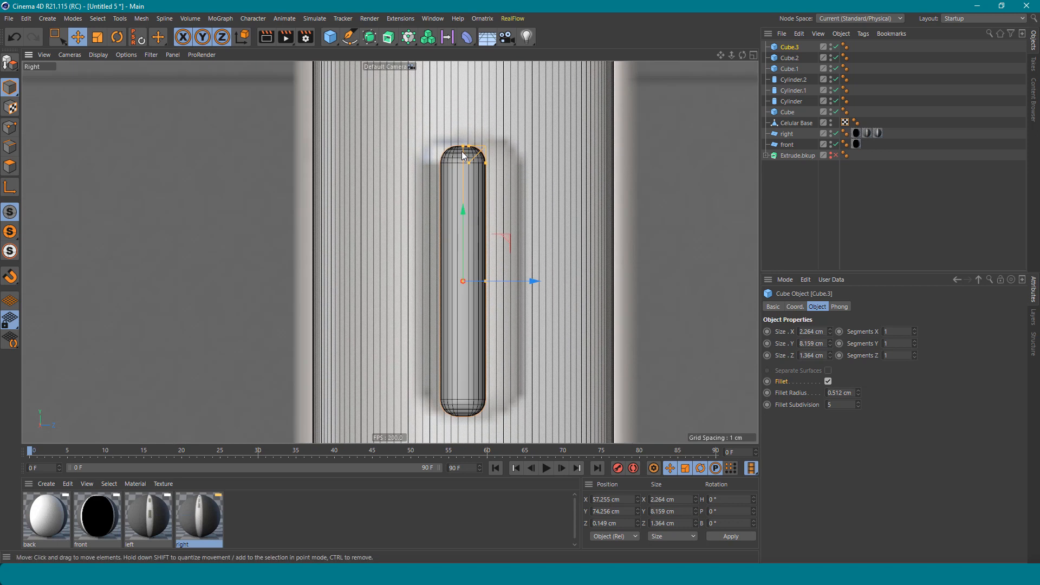
pyautogui.moveTo(465, 146); pyautogui.dragTo(463, 143)
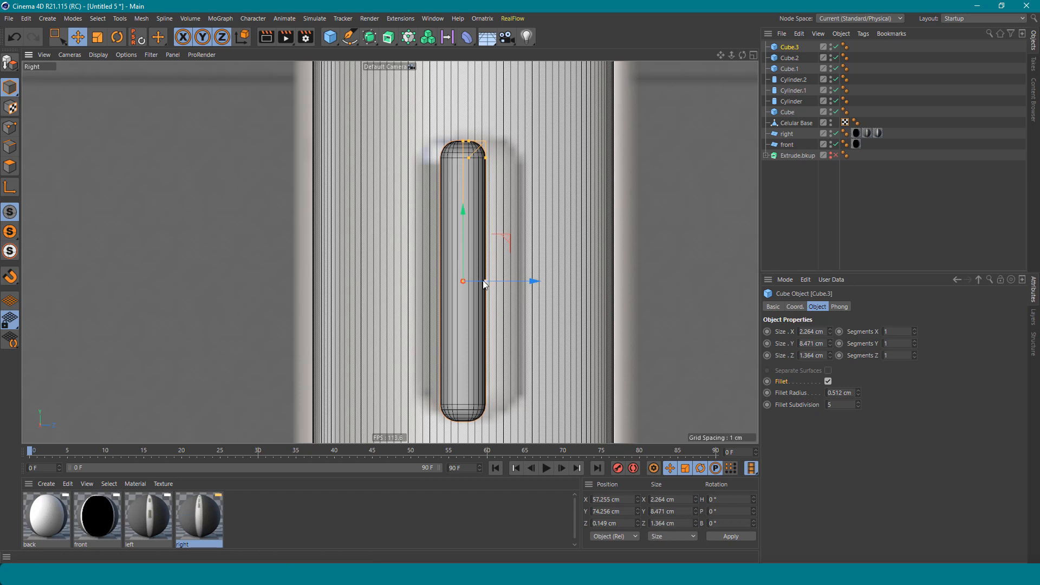
pyautogui.moveTo(485, 281); pyautogui.dragTo(488, 281)
pyautogui.scroll(-6, 487, 282)
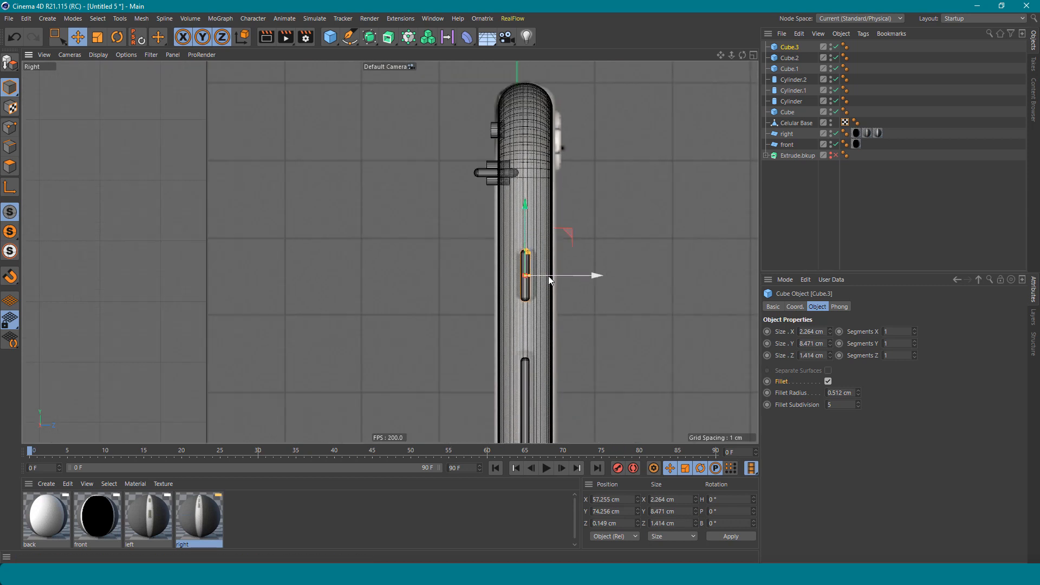
pyautogui.scroll(-1, 551, 298)
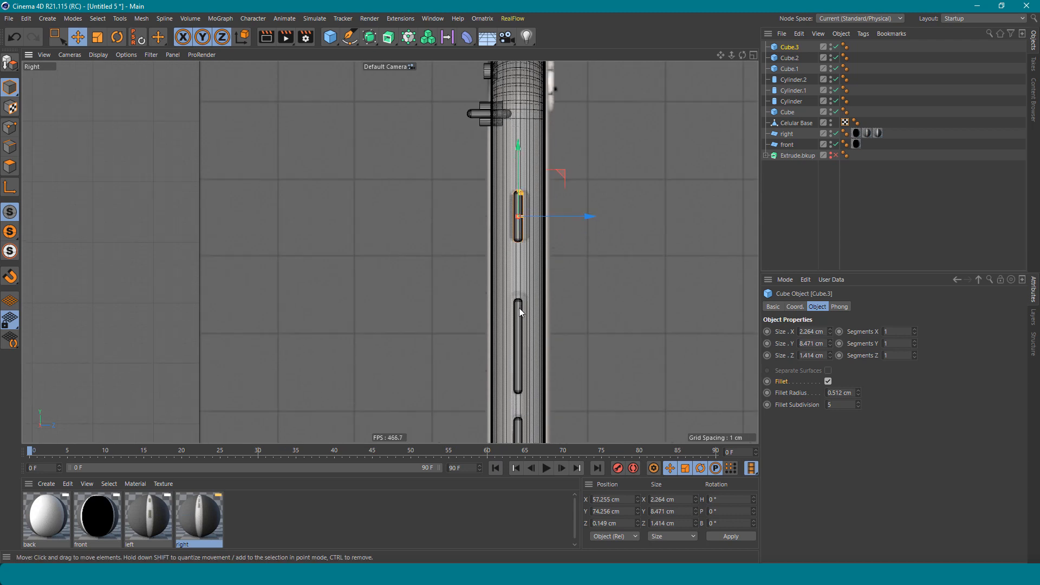
# Duplicate the right reference plane to the opposite side of the phone at about X 194.2 cm.
pyautogui.press('F1')
pyautogui.keyDown('alt'); pyautogui.moveTo(427, 239); pyautogui.dragTo(402, 223); pyautogui.keyUp('alt')
pyautogui.keyDown('alt'); pyautogui.moveTo(433, 225); pyautogui.dragTo(532, 216, button='right'); pyautogui.keyUp('alt')
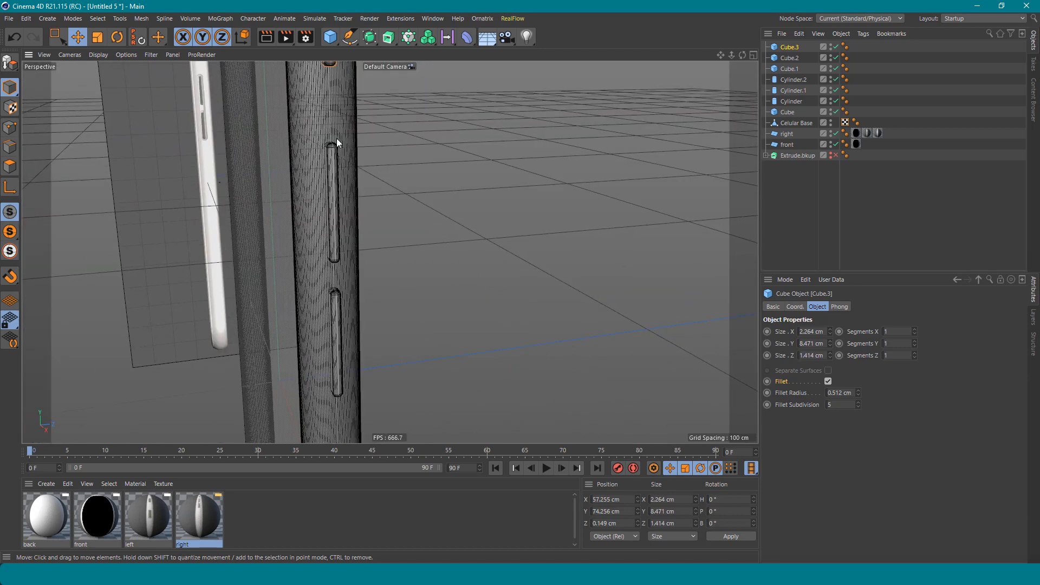
pyautogui.keyDown('alt'); pyautogui.moveTo(329, 128); pyautogui.dragTo(334, 184, button='middle'); pyautogui.keyUp('alt')
pyautogui.keyDown('alt'); pyautogui.moveTo(334, 183); pyautogui.dragTo(339, 204); pyautogui.keyUp('alt')
pyautogui.keyDown('alt'); pyautogui.moveTo(339, 204); pyautogui.dragTo(423, 238, button='middle'); pyautogui.keyUp('alt')
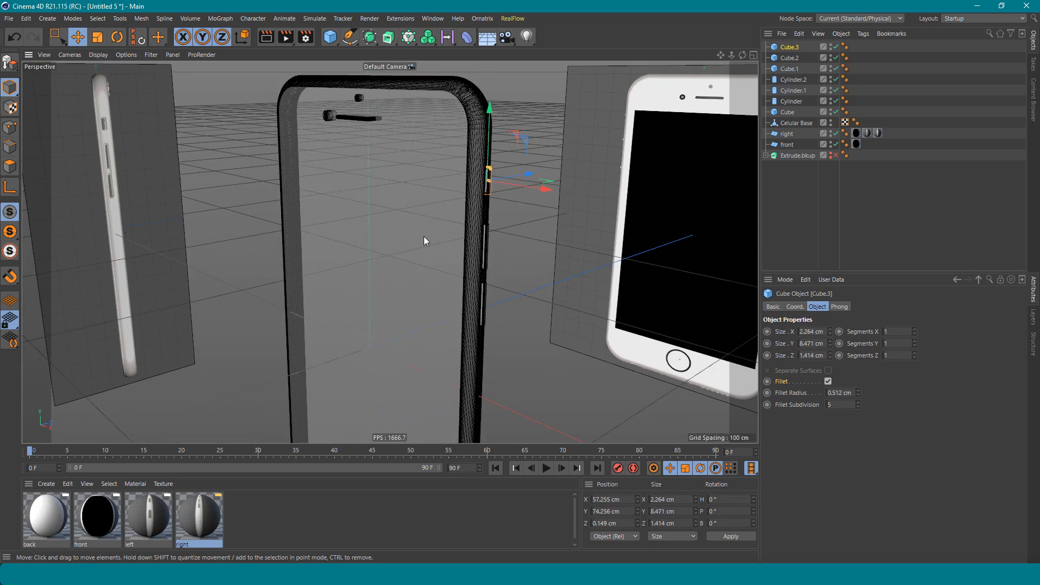
pyautogui.keyDown('alt'); pyautogui.moveTo(424, 237); pyautogui.dragTo(336, 260, button='right'); pyautogui.keyUp('alt')
pyautogui.click(323, 269)
pyautogui.keyDown('ctrl'); pyautogui.moveTo(304, 256); pyautogui.dragTo(664, 422); pyautogui.keyUp('ctrl')
pyautogui.keyDown('alt'); pyautogui.moveTo(418, 233); pyautogui.dragTo(365, 254); pyautogui.keyUp('alt')
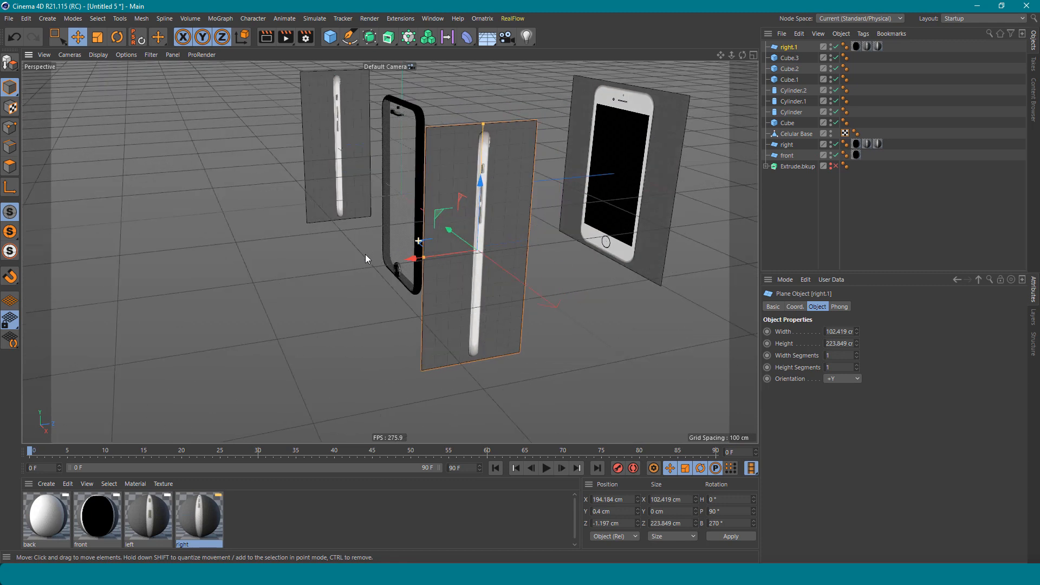
# Apply the left material to the duplicated plane, then rotate it to a 450° bank and shift it to about X 208.9 cm.
pyautogui.click(149, 517)
pyautogui.moveTo(249, 479); pyautogui.dragTo(479, 284)
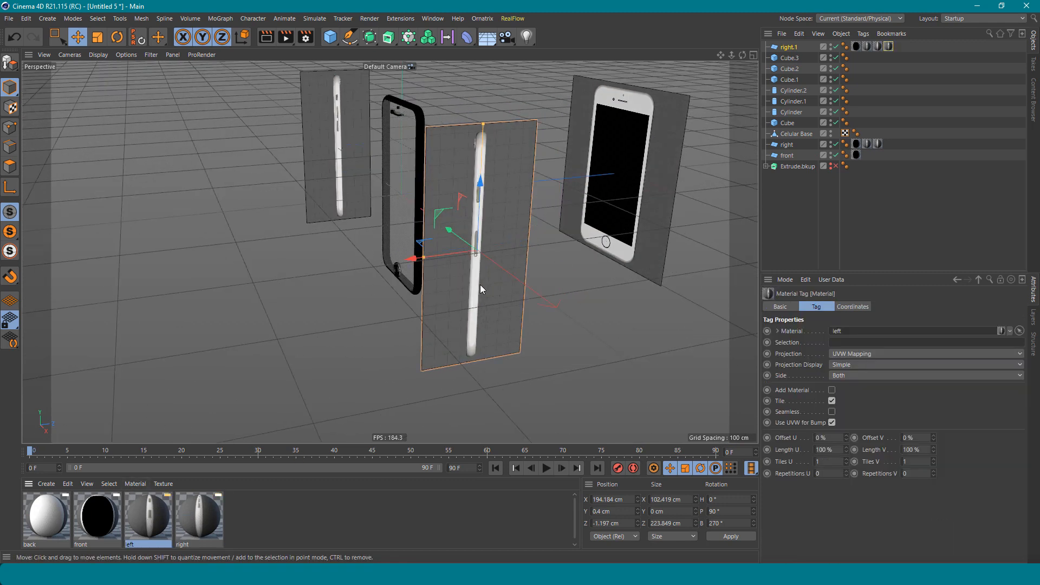
pyautogui.keyDown('alt'); pyautogui.moveTo(497, 178); pyautogui.dragTo(522, 259); pyautogui.keyUp('alt')
pyautogui.press('r')
pyautogui.press('e')
# Rename the duplicated reference plane as left and place it below the front plane in the object hierarchy.
pyautogui.doubleClick(790, 48)
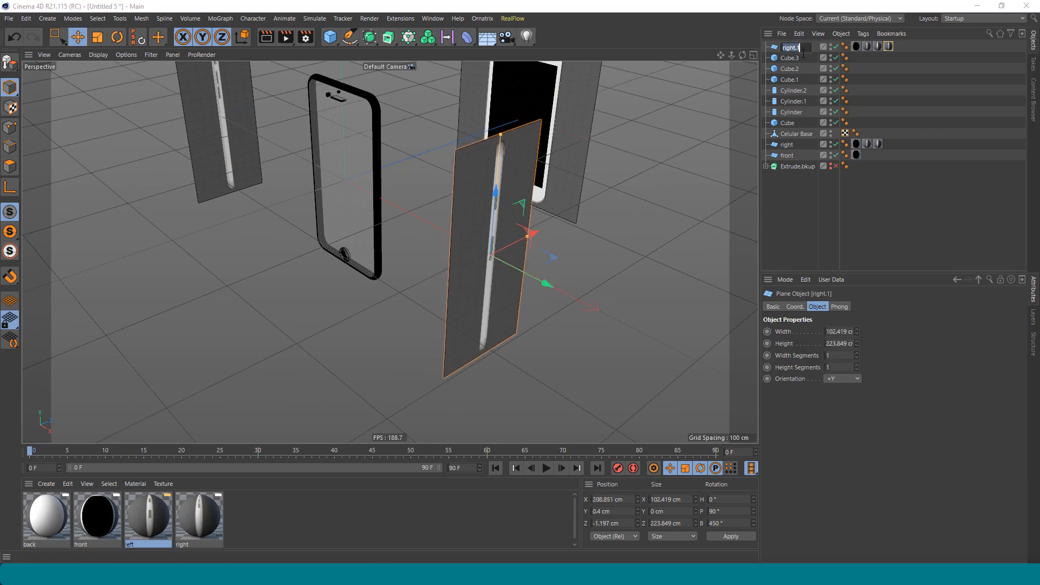
pyautogui.write('left')
pyautogui.press('Return')
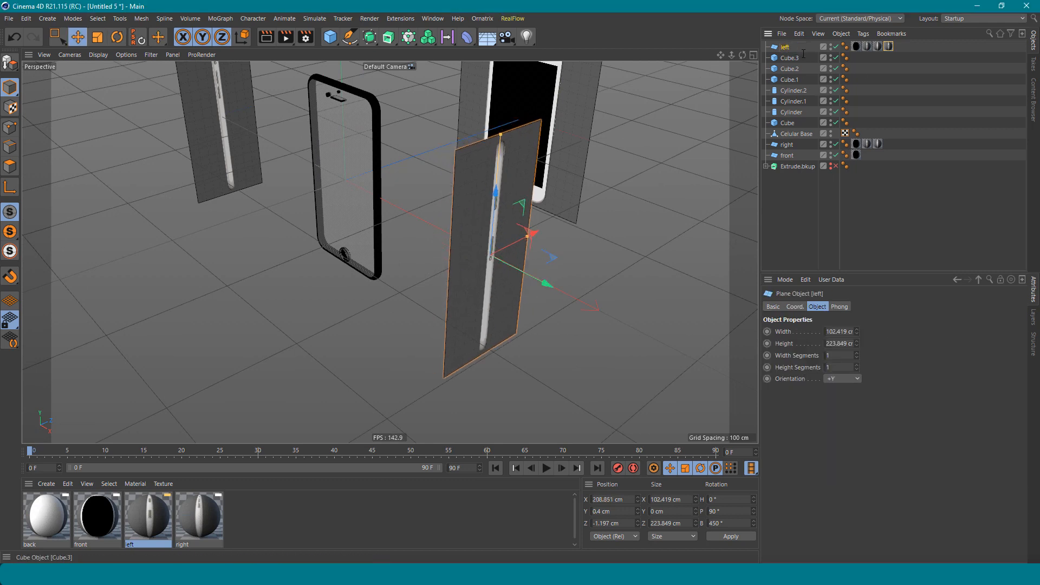
pyautogui.moveTo(790, 47); pyautogui.dragTo(793, 161)
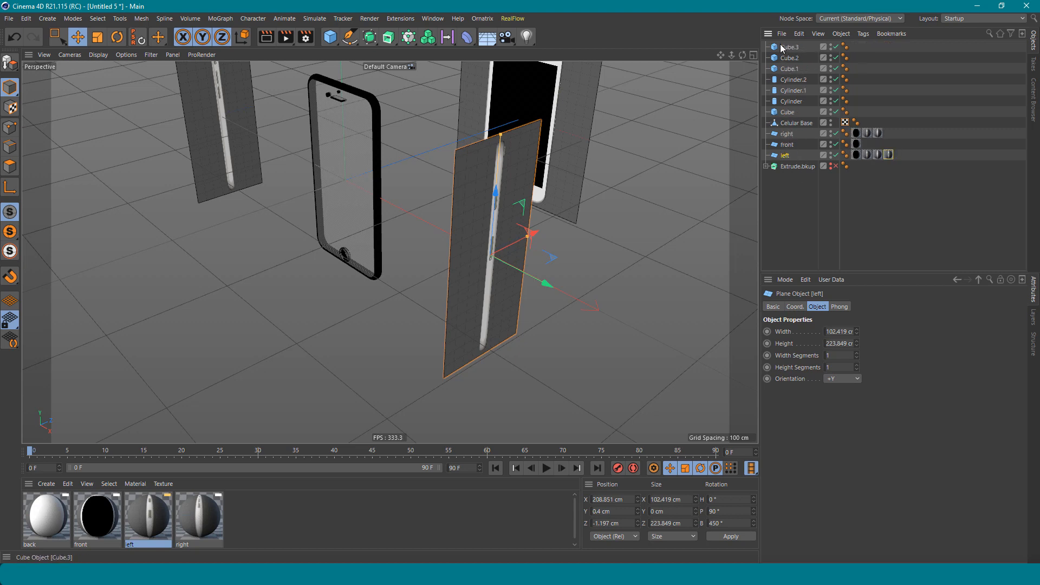
pyautogui.keyDown('shift'); pyautogui.click(787, 134); pyautogui.keyUp('shift')
pyautogui.click(782, 159)
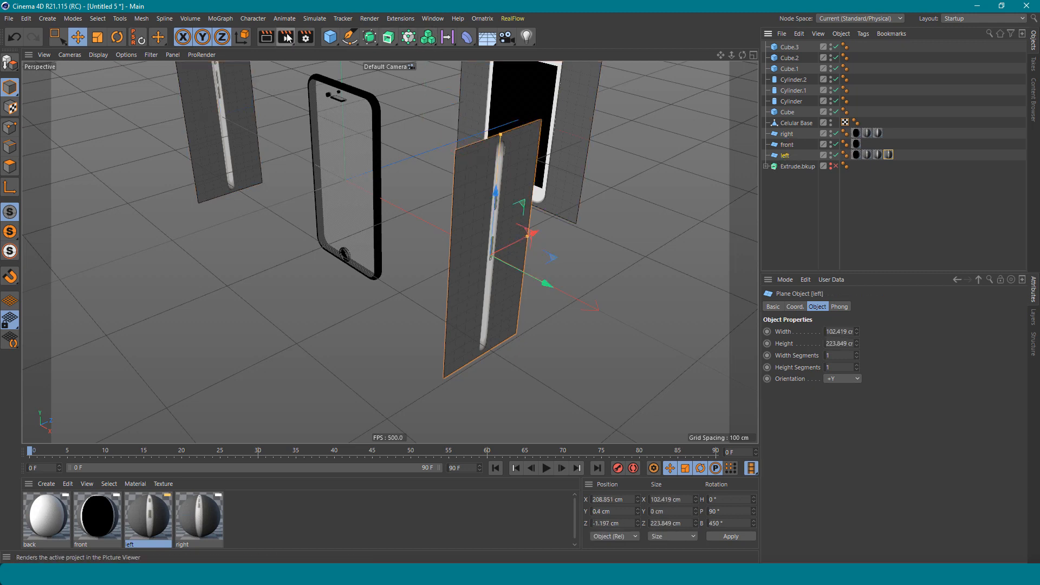
# Add a null object, group the right, front and left reference planes under it and rename it REFS.
pyautogui.click(331, 40)
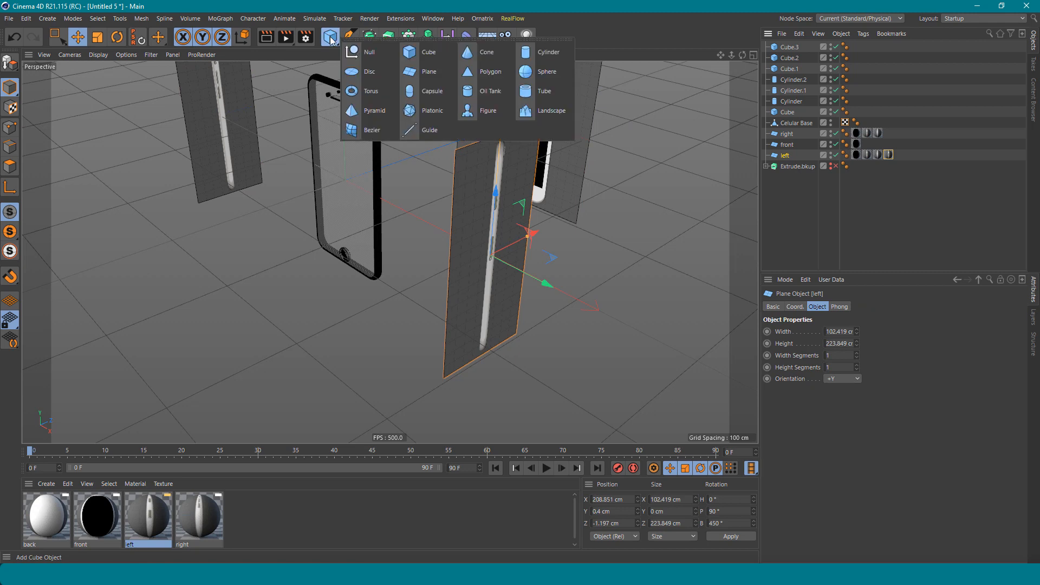
pyautogui.click(363, 52)
pyautogui.moveTo(792, 156); pyautogui.dragTo(789, 137)
pyautogui.click(787, 144)
pyautogui.keyDown('shift'); pyautogui.click(788, 167); pyautogui.keyUp('shift')
pyautogui.doubleClick(786, 134)
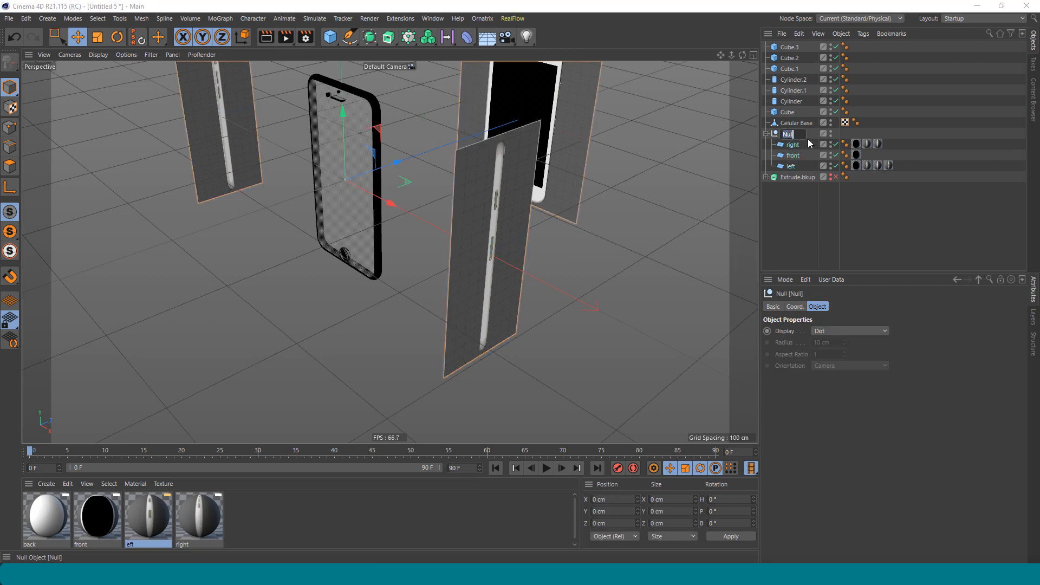
pyautogui.write('REFS')
pyautogui.press('Return')
# Select the upper long side-button cube and disable the right reference plane.
pyautogui.click(789, 69)
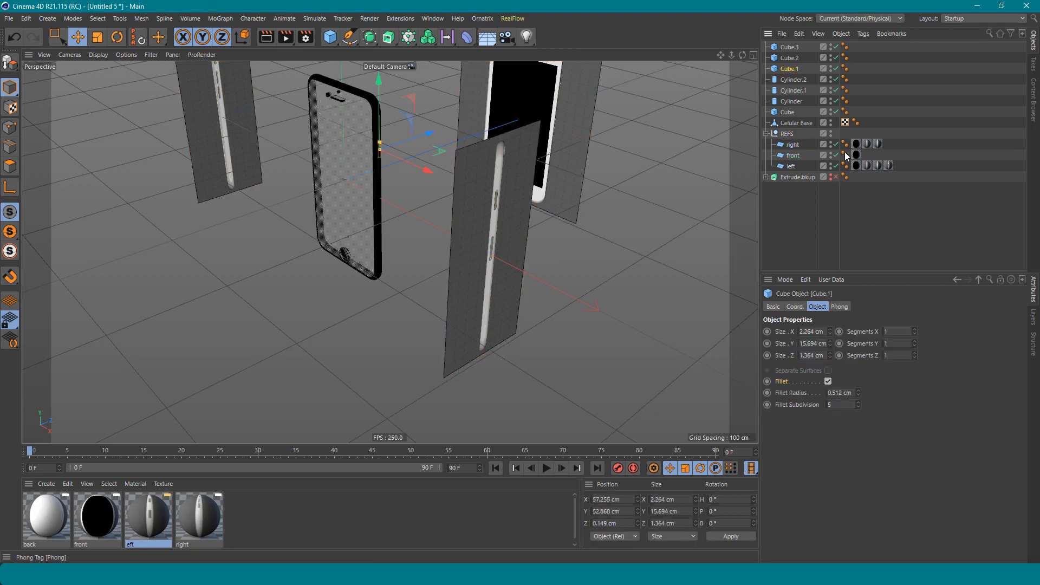
pyautogui.click(836, 144)
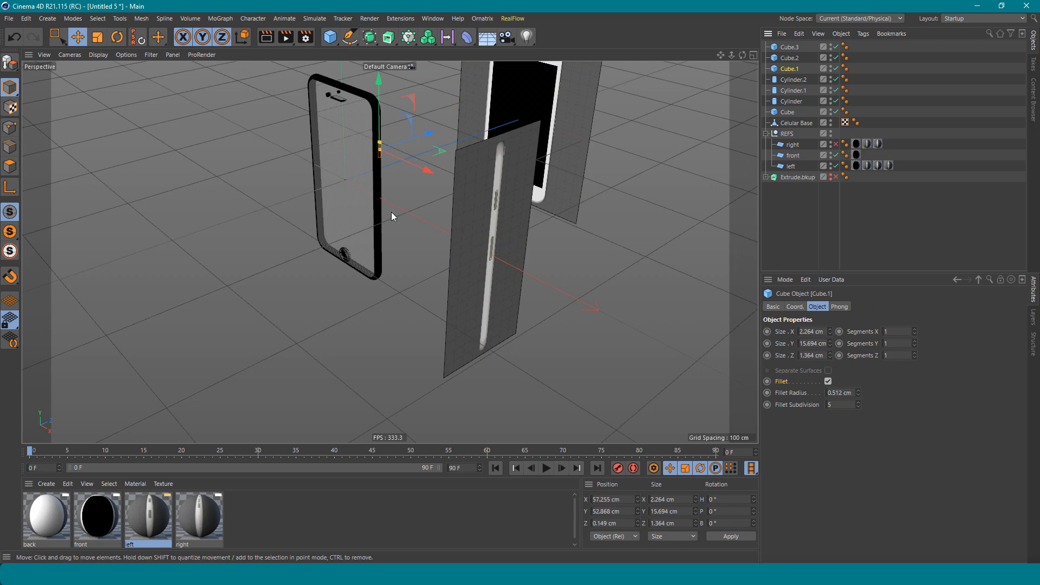
# Duplicate the upper long side-button cube and move the copy to the phone's opposite side at about X -57.2 cm.
pyautogui.keyDown('alt'); pyautogui.moveTo(391, 212); pyautogui.dragTo(381, 252); pyautogui.keyUp('alt')
pyautogui.click(367, 223)
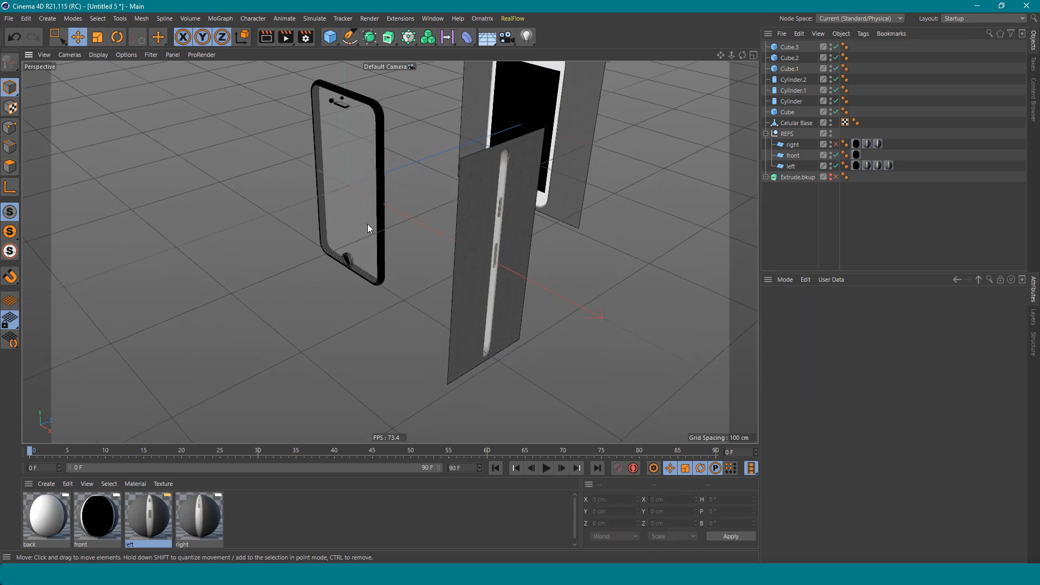
pyautogui.click(382, 157)
pyautogui.scroll(5, 382, 157)
pyautogui.keyDown('alt'); pyautogui.moveTo(382, 157); pyautogui.dragTo(608, 255); pyautogui.keyUp('alt')
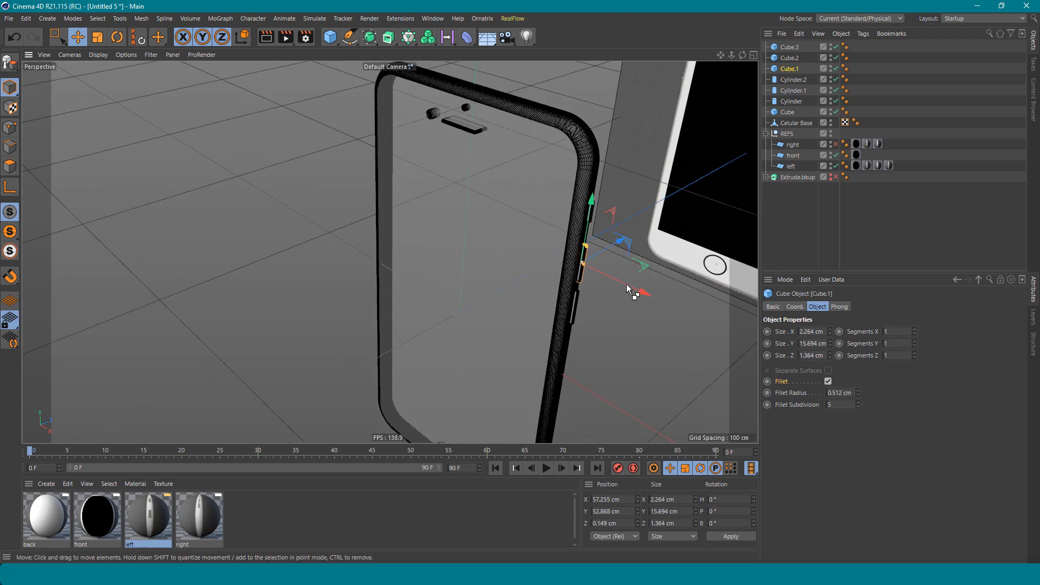
pyautogui.keyDown('ctrl'); pyautogui.moveTo(634, 292); pyautogui.dragTo(453, 187); pyautogui.keyUp('ctrl')
pyautogui.keyDown('alt'); pyautogui.moveTo(453, 187); pyautogui.dragTo(425, 182, button='middle'); pyautogui.keyUp('alt')
pyautogui.moveTo(606, 181); pyautogui.dragTo(388, 180)
pyautogui.keyDown('alt'); pyautogui.moveTo(331, 202); pyautogui.dragTo(395, 210); pyautogui.keyUp('alt')
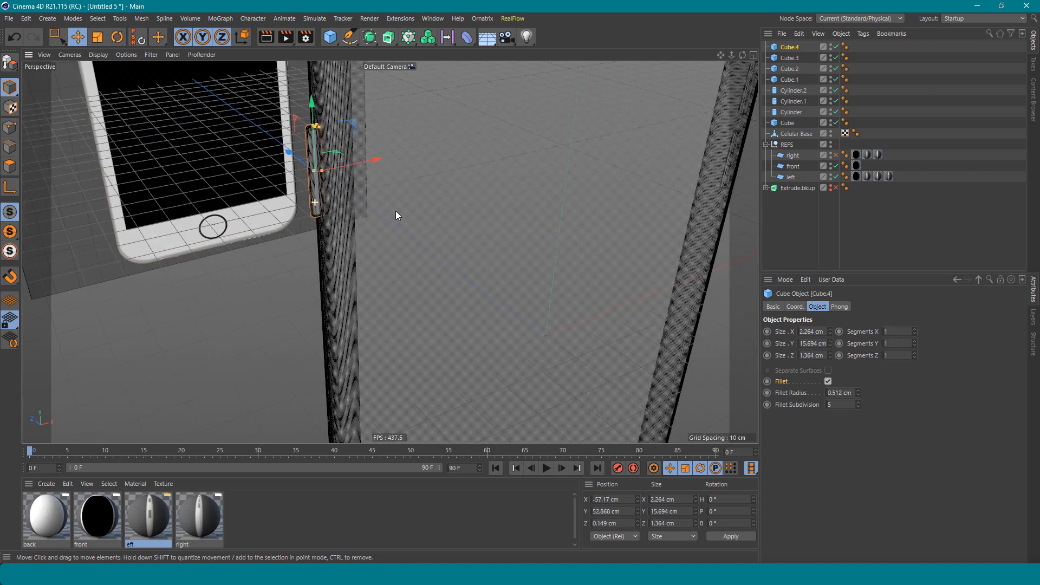
# Disable the three original side-button cubes and raise the copied button to about Y 53.7 cm over its reference outline.
pyautogui.press('F3')
pyautogui.scroll(3, 434, 229)
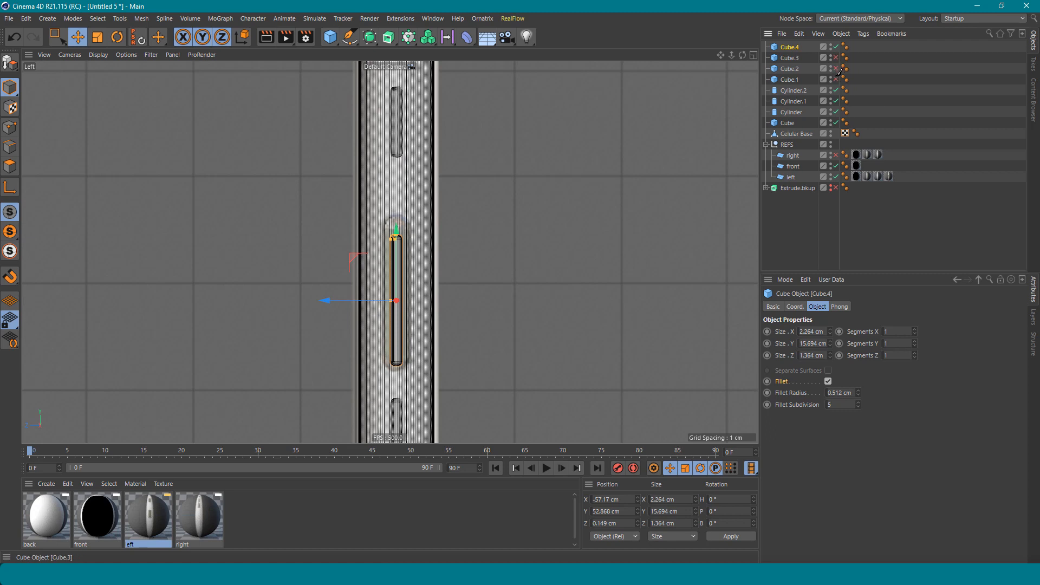
pyautogui.scroll(3, 394, 274)
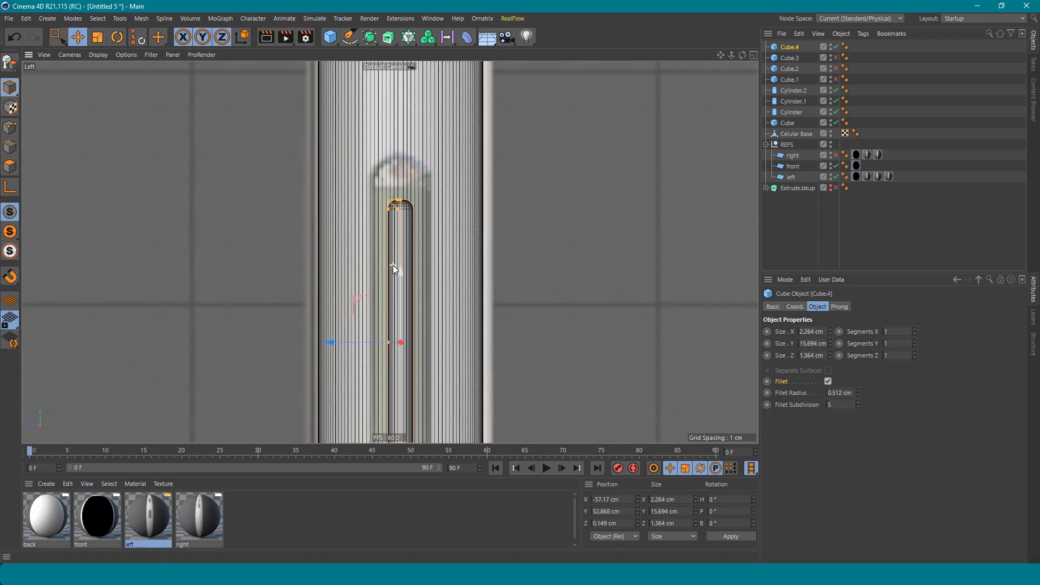
pyautogui.moveTo(392, 282); pyautogui.dragTo(405, 270)
pyautogui.keyDown('alt'); pyautogui.moveTo(456, 266); pyautogui.dragTo(452, 196, button='middle'); pyautogui.keyUp('alt')
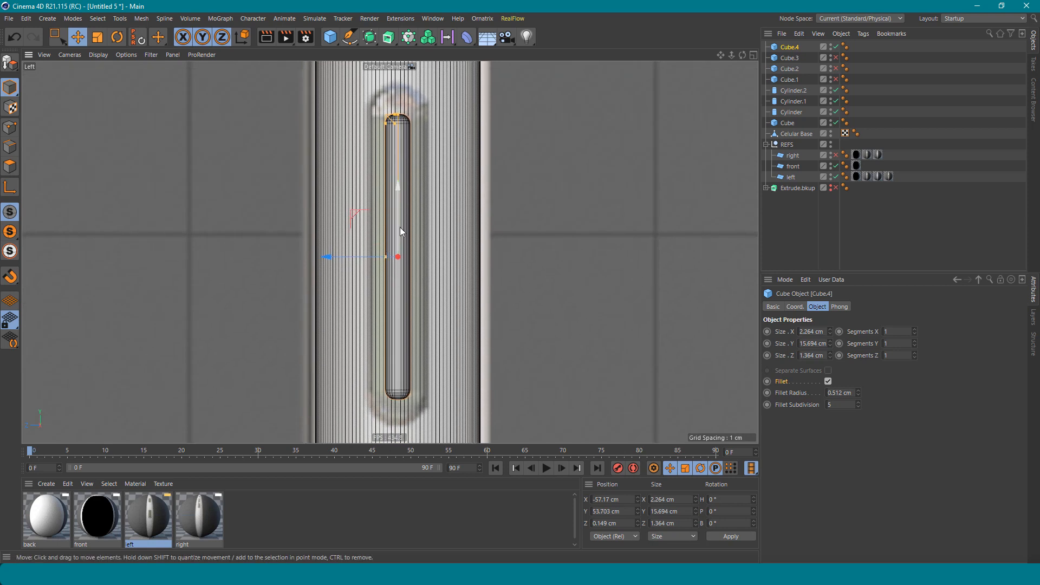
pyautogui.press('t')
pyautogui.moveTo(395, 222); pyautogui.dragTo(422, 220)
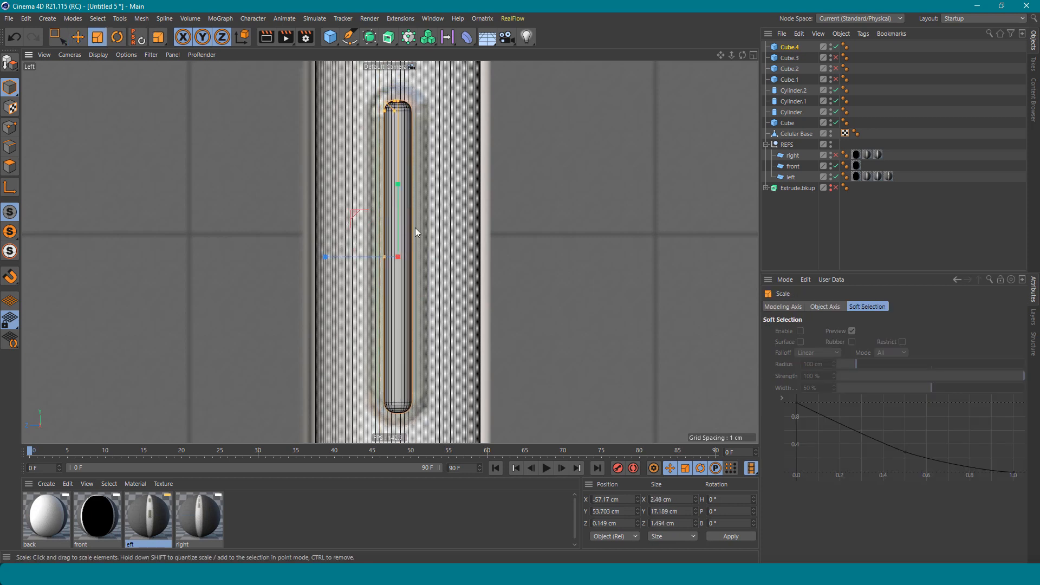
pyautogui.hotkey('ctrl', 'z')
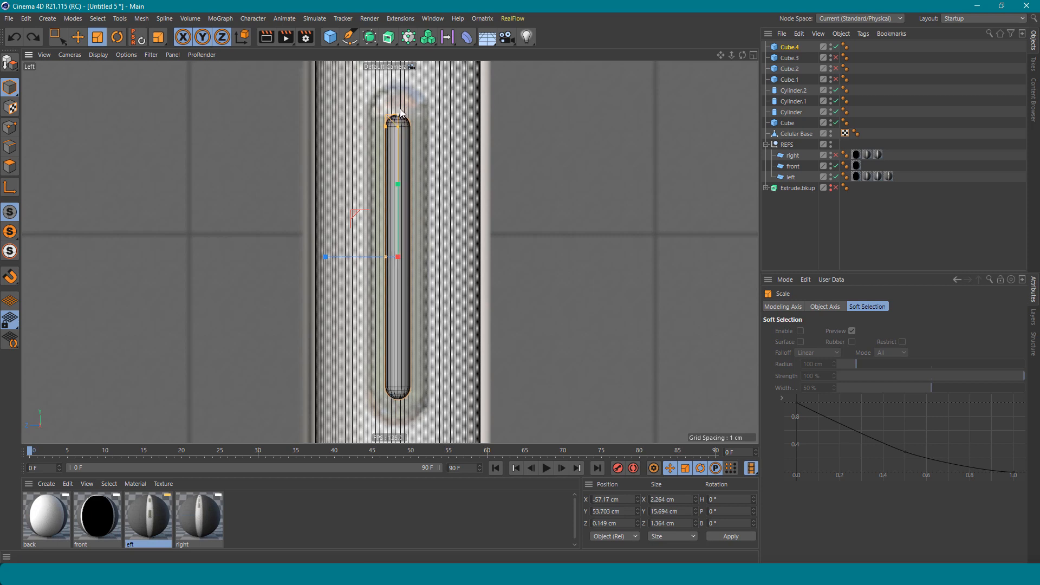
# Lengthen the copied side button to about 17.85 cm in Y to match the reference outline.
pyautogui.moveTo(401, 111); pyautogui.dragTo(407, 124)
pyautogui.scroll(4, 407, 124)
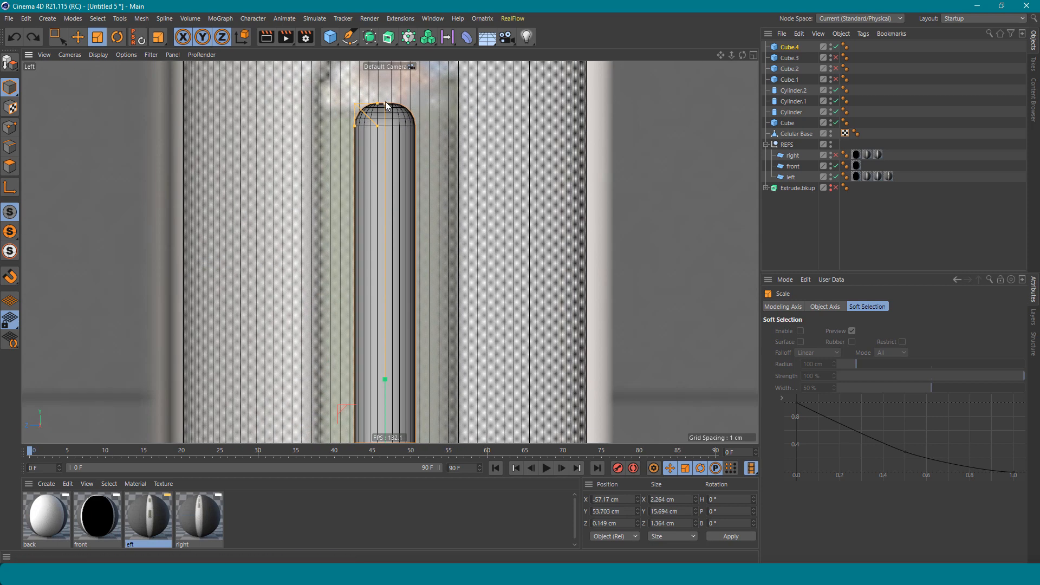
pyautogui.moveTo(402, 73); pyautogui.dragTo(405, 87)
pyautogui.scroll(-6, 406, 232)
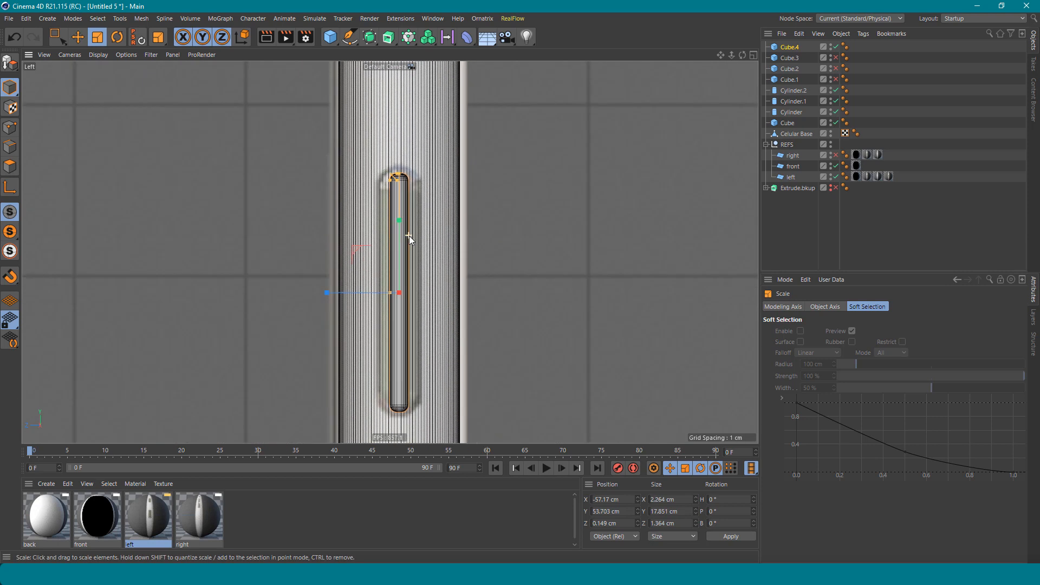
# Duplicate the side button downward over the lower reference button and centre it at about Y 6.1 cm.
pyautogui.keyDown('alt'); pyautogui.moveTo(416, 264); pyautogui.dragTo(439, 104, button='middle'); pyautogui.keyUp('alt')
pyautogui.scroll(-3, 425, 204)
pyautogui.press('e')
pyautogui.moveTo(427, 81); pyautogui.dragTo(421, 293)
pyautogui.scroll(6, 438, 333)
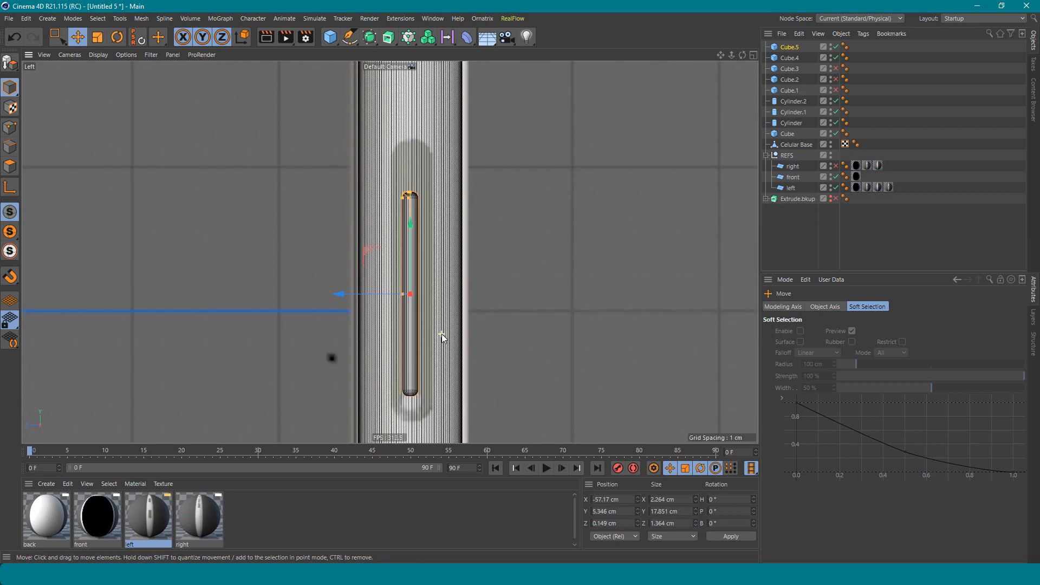
pyautogui.moveTo(403, 247)
pyautogui.mouseDown()
pyautogui.moveTo(414, 203)
pyautogui.moveTo(413, 237)
pyautogui.mouseUp()
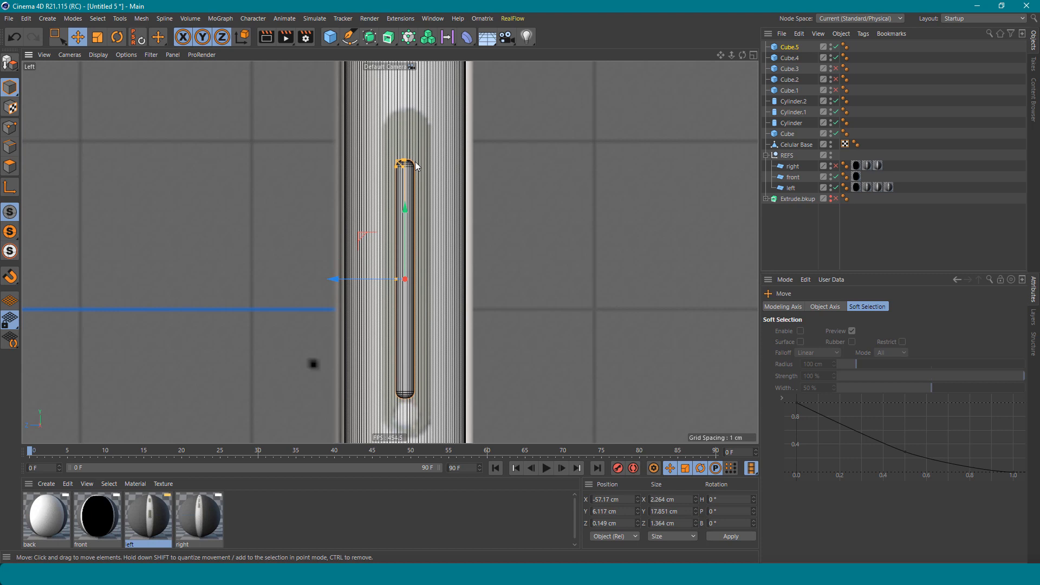
pyautogui.scroll(-4, 416, 165)
pyautogui.scroll(-3, 444, 281)
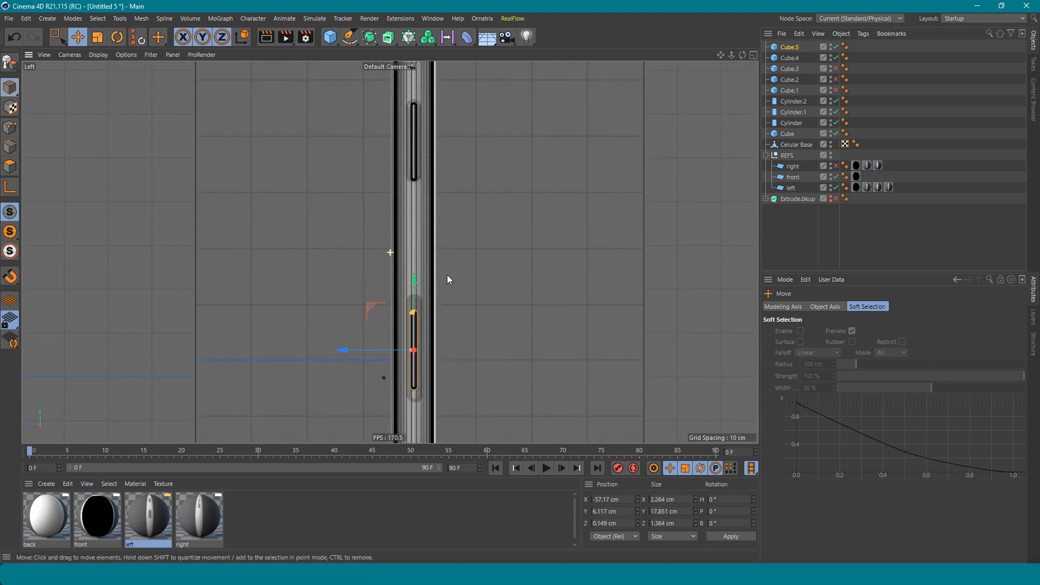
# Stretch the lower side button to about 24.75 cm in Y so its ends meet the reference outline.
pyautogui.scroll(1, 446, 280)
pyautogui.scroll(3, 448, 252)
pyautogui.scroll(2, 444, 230)
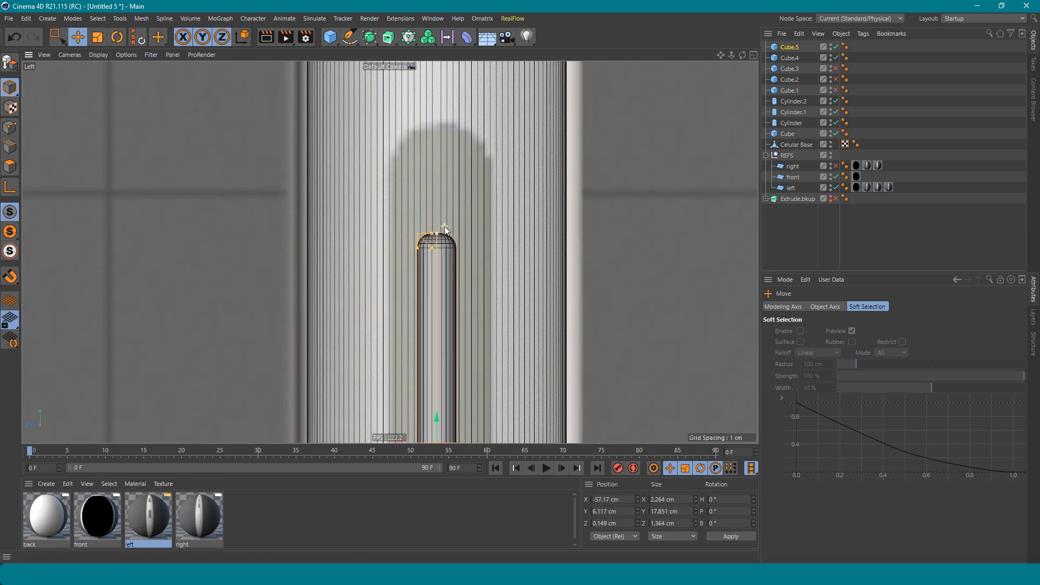
pyautogui.scroll(1, 444, 229)
pyautogui.moveTo(442, 238); pyautogui.dragTo(453, 120)
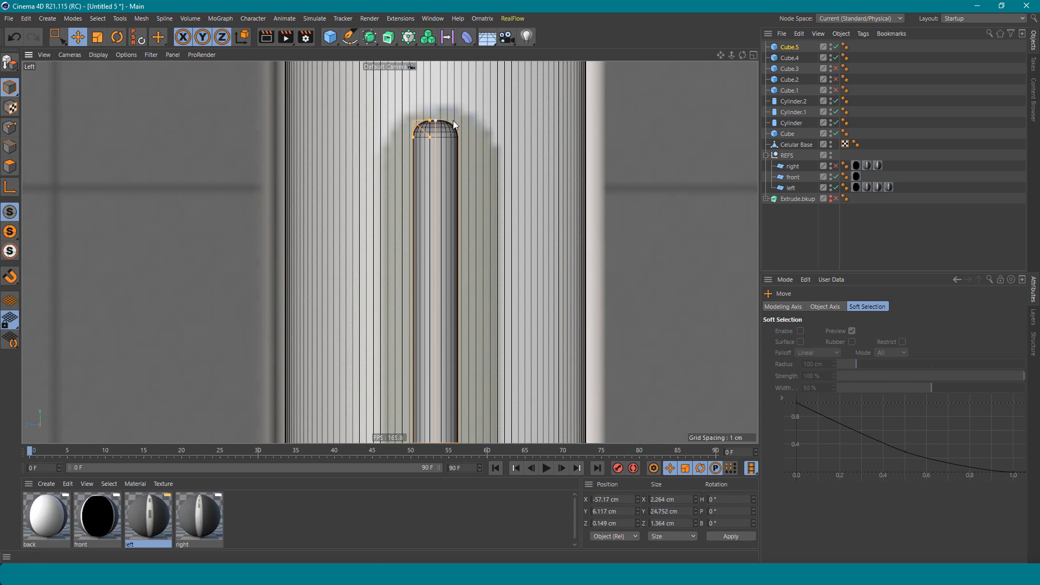
# Widen the lower side button by setting its Z size to 2.5 cm.
pyautogui.scroll(-6, 477, 275)
pyautogui.keyDown('alt'); pyautogui.moveTo(493, 315); pyautogui.dragTo(496, 239, button='middle'); pyautogui.keyUp('alt')
pyautogui.scroll(5, 457, 308)
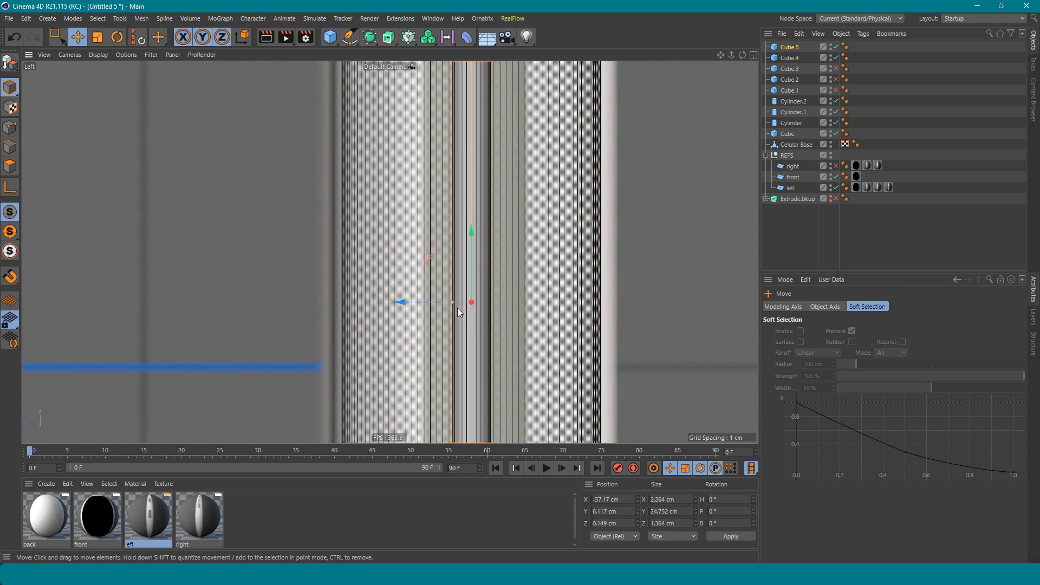
pyautogui.moveTo(457, 308); pyautogui.dragTo(442, 301)
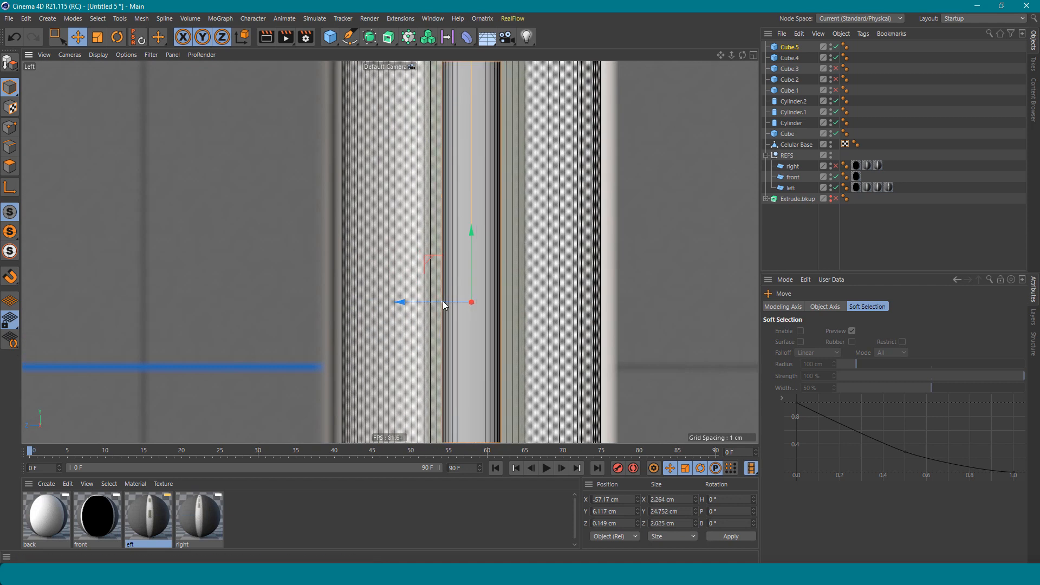
pyautogui.click(789, 47)
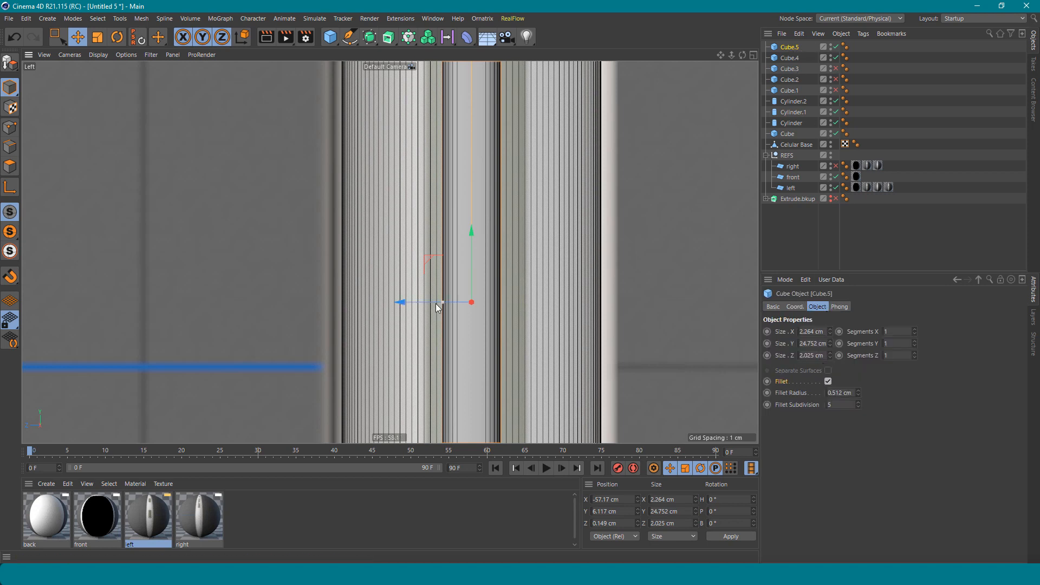
pyautogui.moveTo(436, 303); pyautogui.dragTo(441, 306)
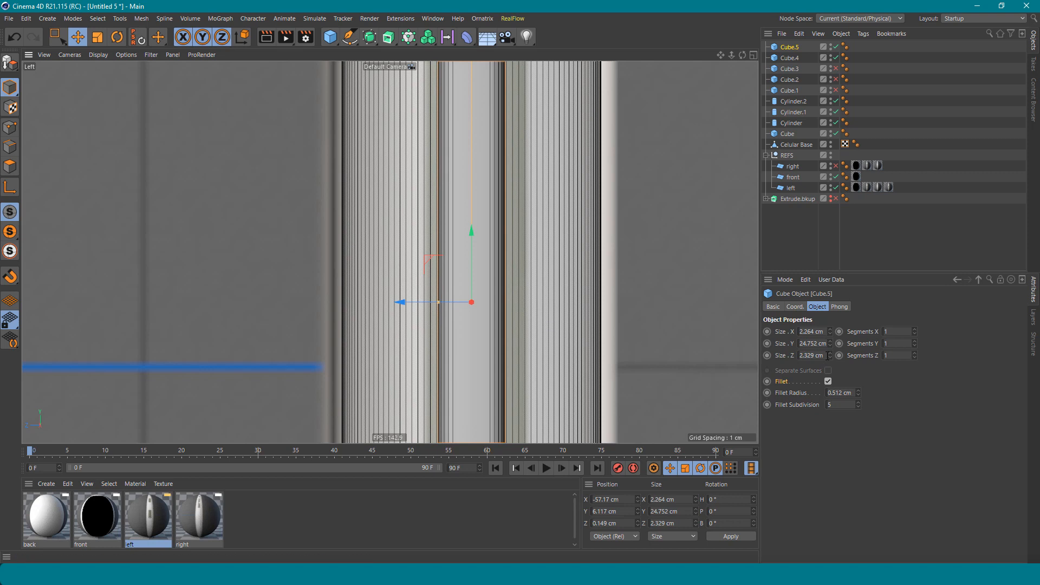
pyautogui.write('2.5')
pyautogui.press('Return')
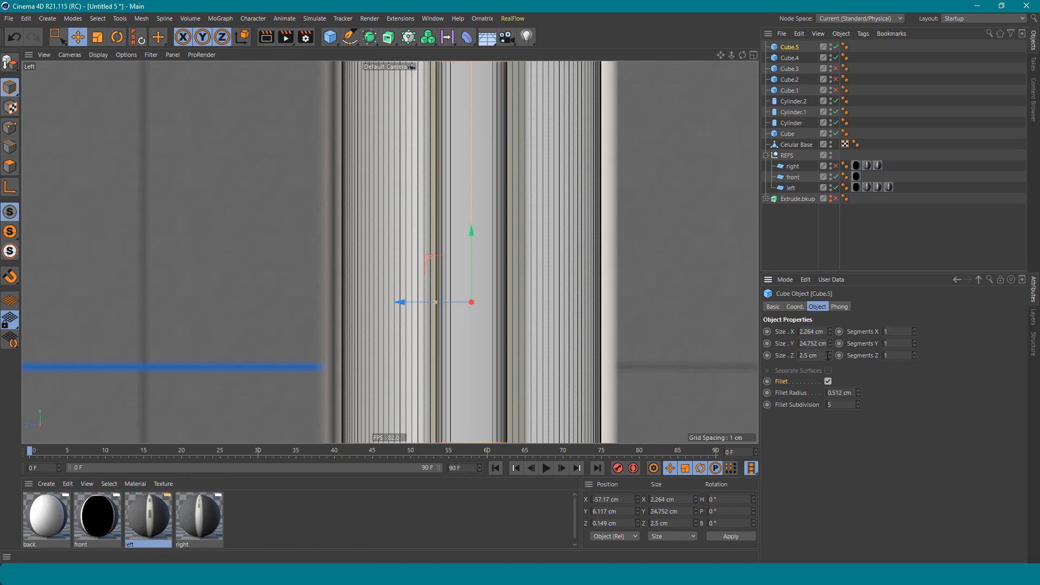
# Increase the lower side button's fillet radius to 0.8 cm.
pyautogui.scroll(-5, 504, 201)
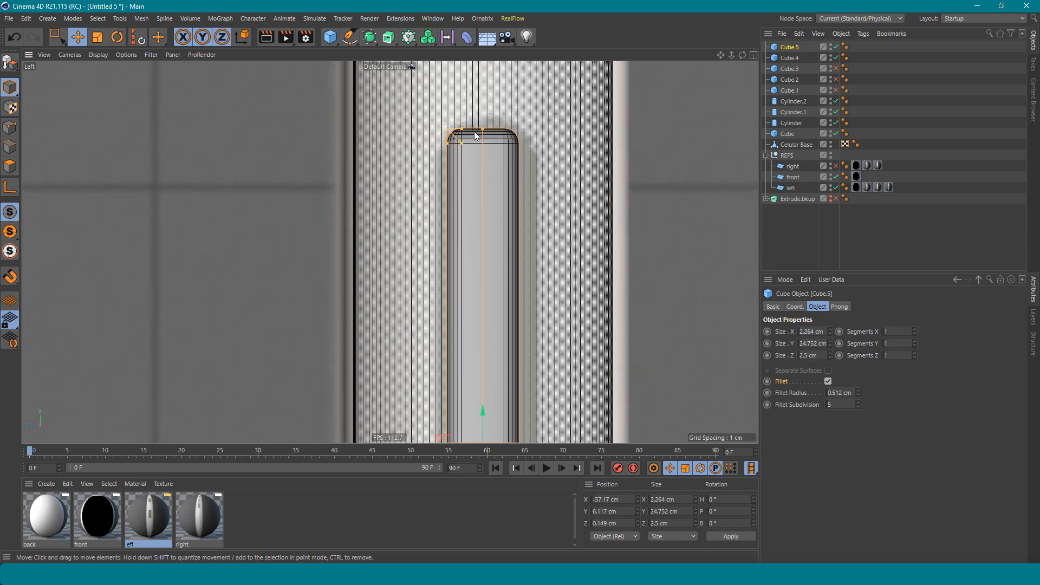
pyautogui.moveTo(463, 129); pyautogui.dragTo(472, 128)
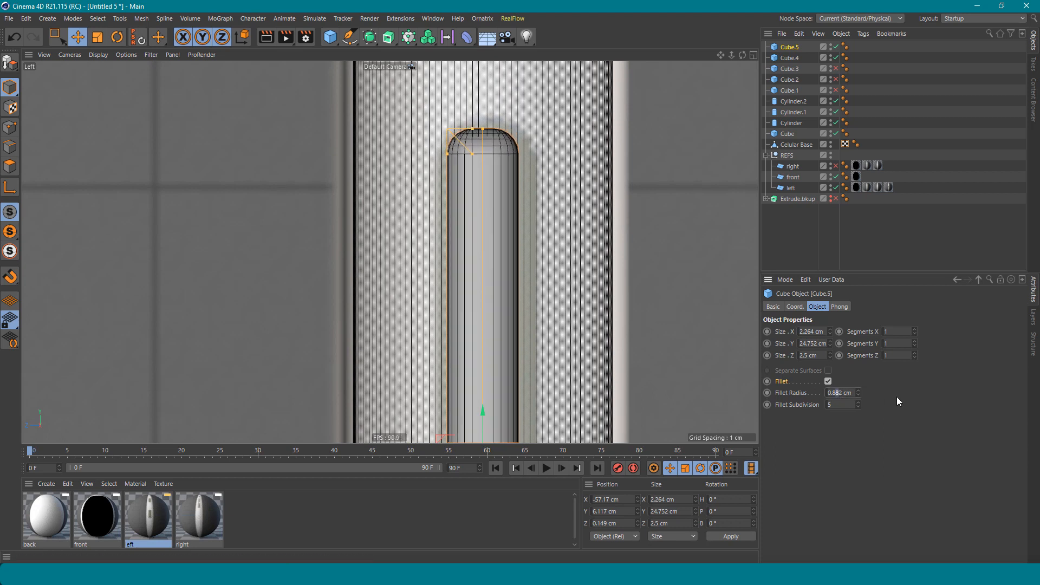
pyautogui.press('Delete')
pyautogui.press('Delete')
pyautogui.press('Return')
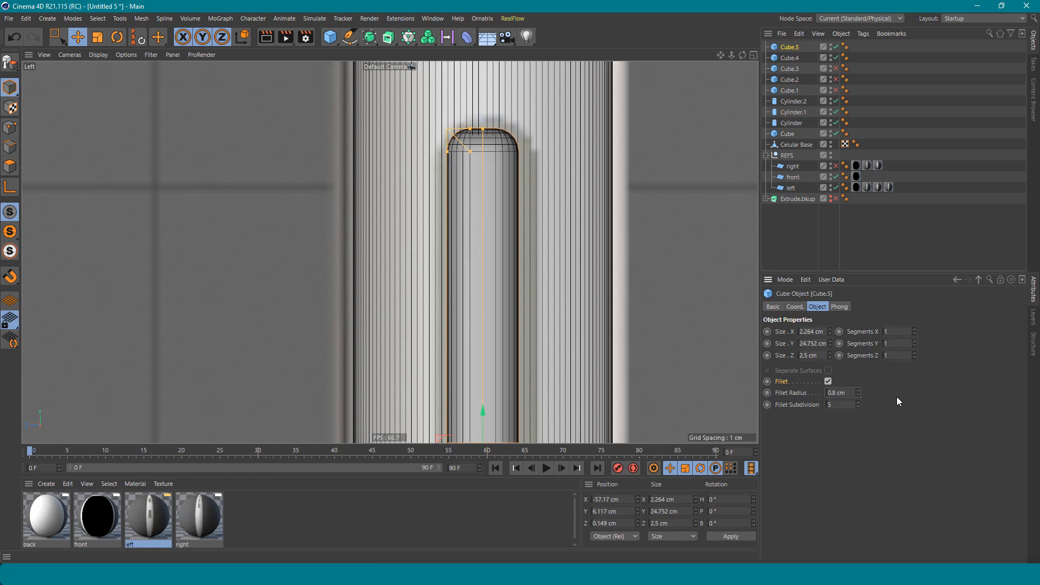
# Give the upper side button a Z size of 2.5 cm and a fillet radius of 0.8 cm.
pyautogui.scroll(-5, 547, 127)
pyautogui.keyDown('alt'); pyautogui.moveTo(548, 128); pyautogui.dragTo(547, 248, button='middle'); pyautogui.keyUp('alt')
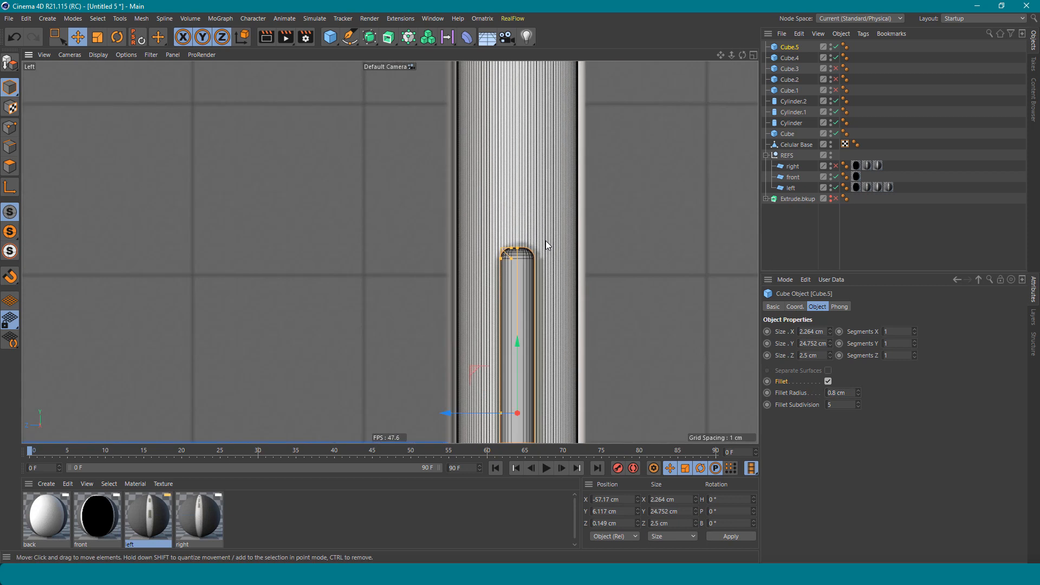
pyautogui.scroll(-1, 543, 197)
pyautogui.keyDown('alt'); pyautogui.moveTo(543, 198); pyautogui.dragTo(531, 385, button='middle'); pyautogui.keyUp('alt')
pyautogui.click(510, 115)
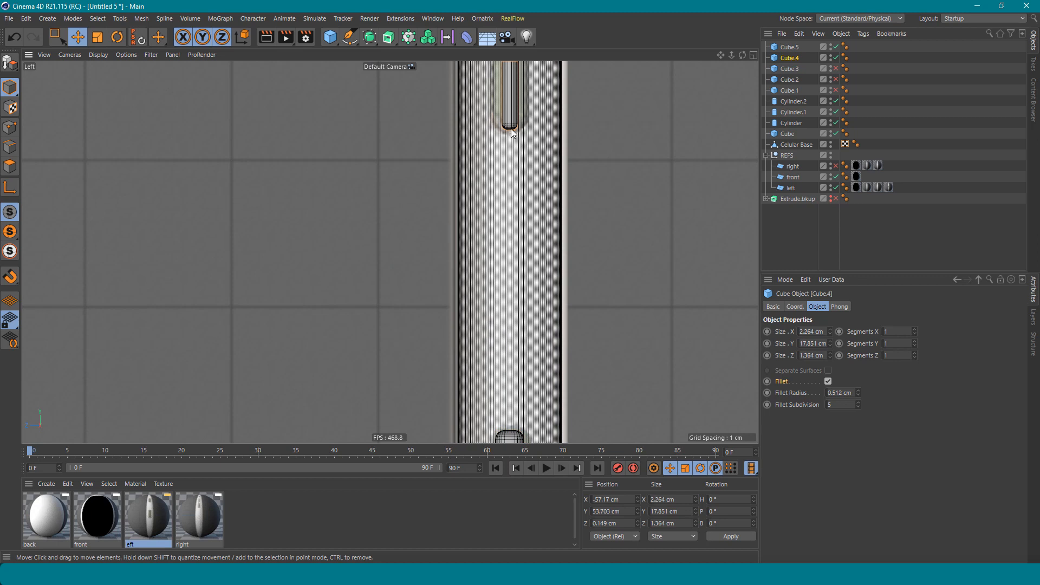
pyautogui.click(845, 392)
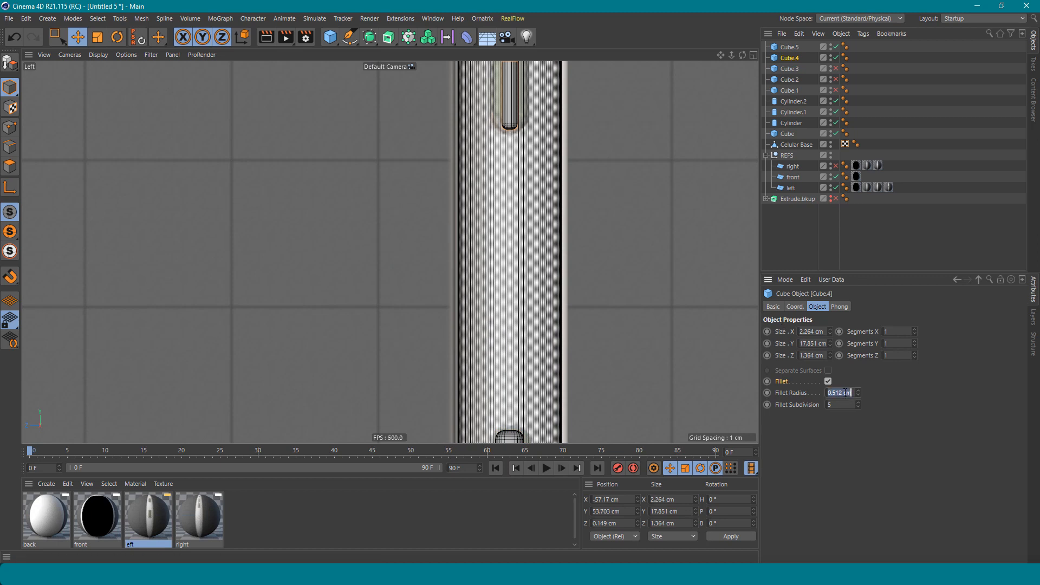
pyautogui.press('Return')
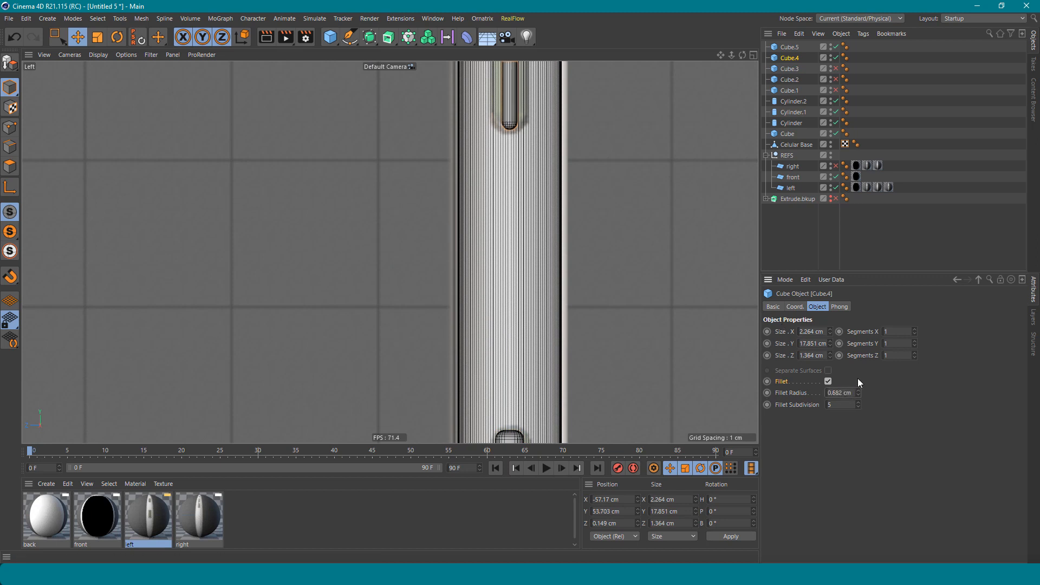
pyautogui.click(821, 355)
pyautogui.write('2')
pyautogui.keyDown('alt'); pyautogui.moveTo(517, 115); pyautogui.dragTo(515, 132, button='middle'); pyautogui.keyUp('alt')
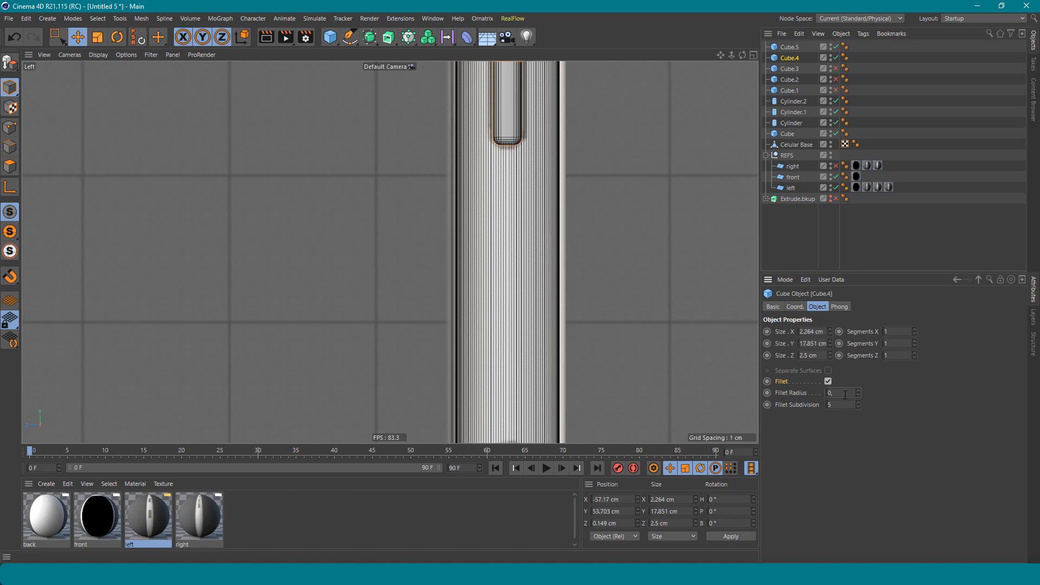
pyautogui.write('8')
pyautogui.press('Return')
# Select both new side buttons in perspective and shift them slightly inward to about X -56.85 cm.
pyautogui.scroll(-5, 482, 216)
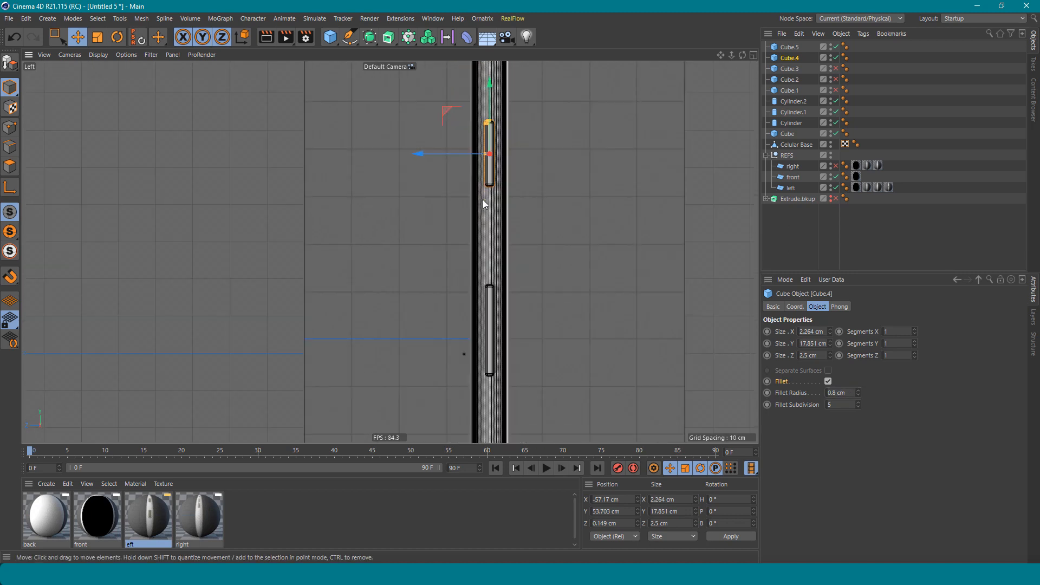
pyautogui.press('F1')
pyautogui.scroll(10, 385, 197)
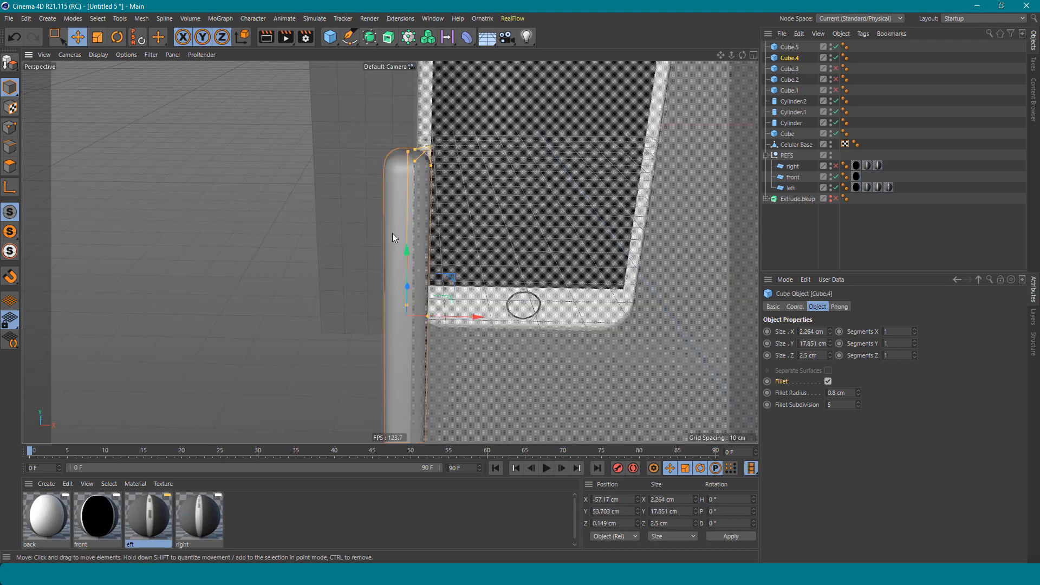
pyautogui.keyDown('alt'); pyautogui.moveTo(564, 296); pyautogui.dragTo(561, 280, button='middle'); pyautogui.keyUp('alt')
pyautogui.keyDown('alt'); pyautogui.moveTo(480, 290); pyautogui.dragTo(470, 196, button='middle'); pyautogui.keyUp('alt')
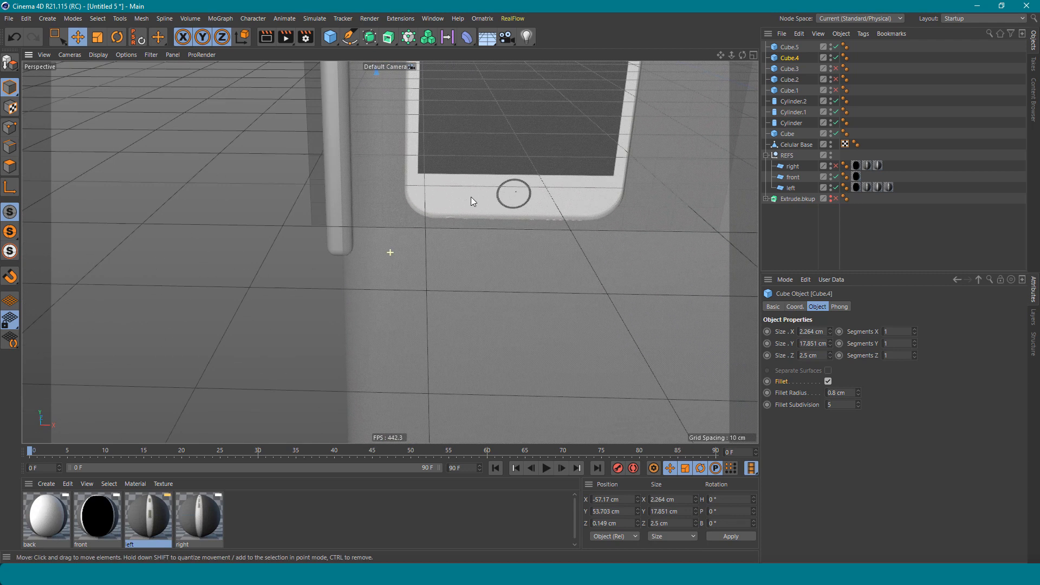
pyautogui.keyDown('alt'); pyautogui.moveTo(470, 197); pyautogui.dragTo(447, 198); pyautogui.keyUp('alt')
pyautogui.keyDown('shift'); pyautogui.click(366, 189); pyautogui.keyUp('shift')
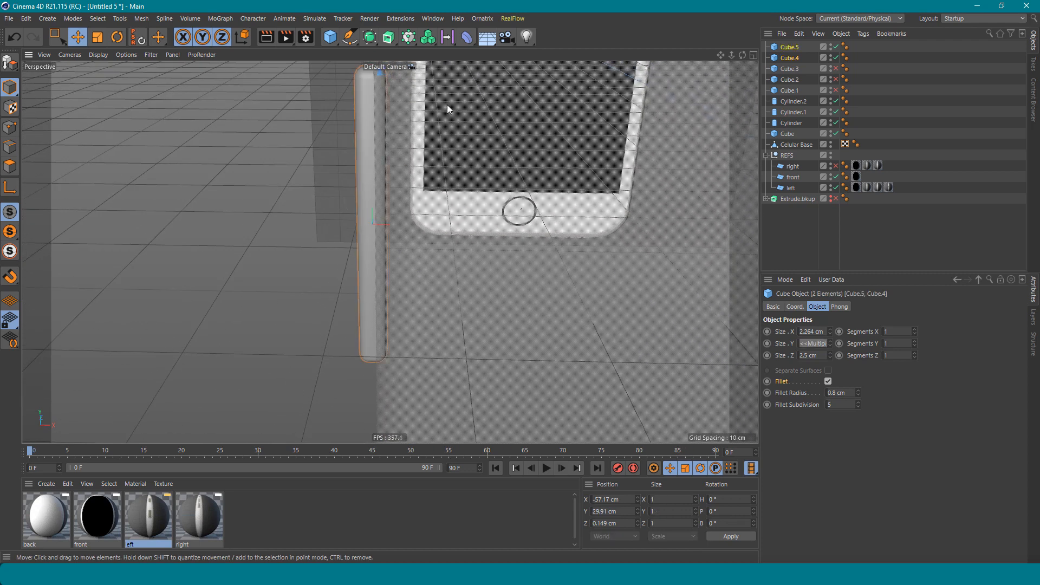
pyautogui.keyDown('alt'); pyautogui.moveTo(447, 104); pyautogui.dragTo(476, 465, button='middle'); pyautogui.keyUp('alt')
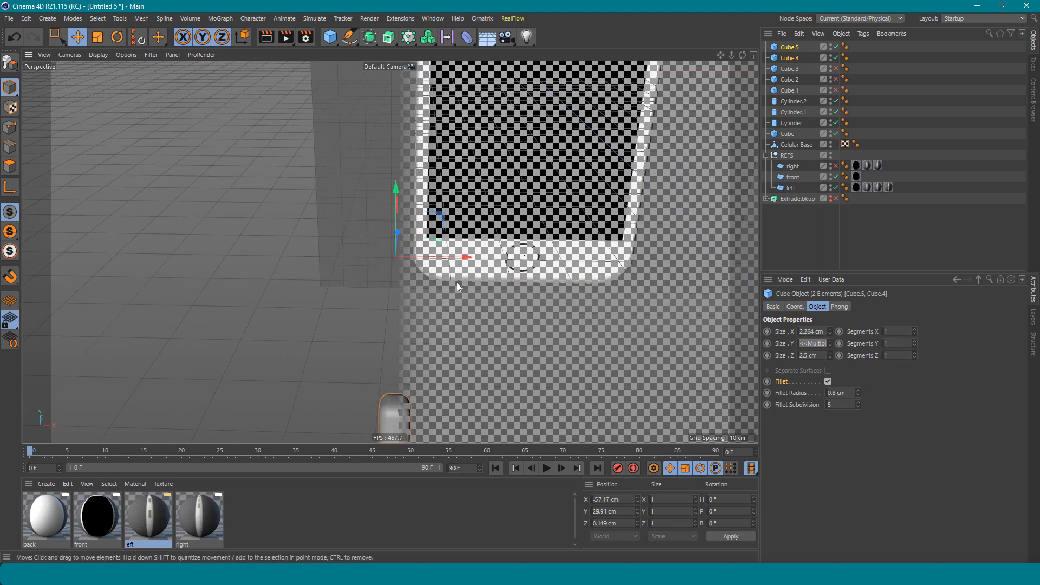
pyautogui.moveTo(464, 257); pyautogui.dragTo(469, 257)
pyautogui.scroll(-3, 498, 247)
pyautogui.keyDown('alt'); pyautogui.moveTo(490, 243); pyautogui.dragTo(489, 177, button='middle'); pyautogui.keyUp('alt')
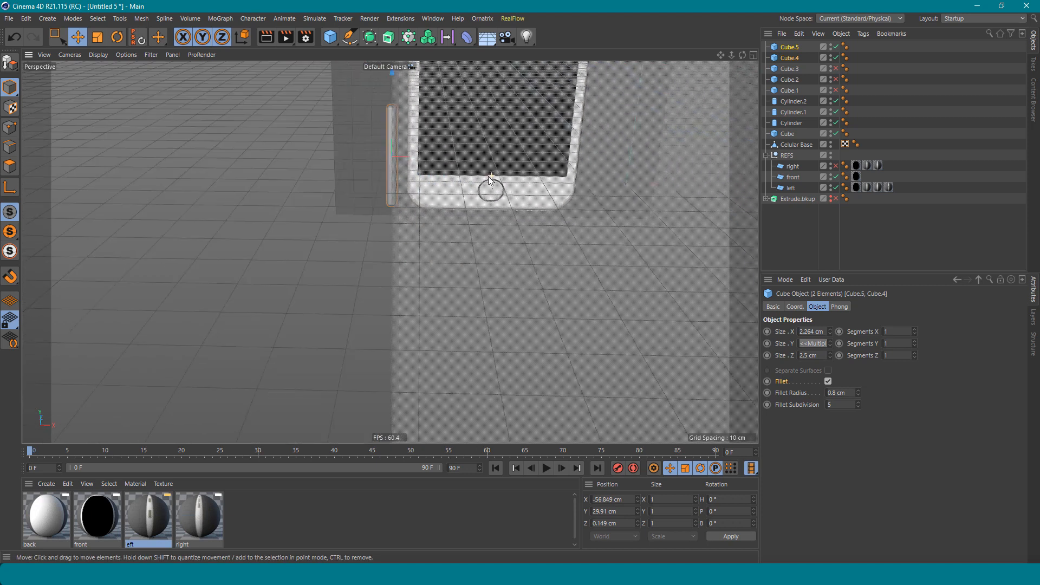
pyautogui.scroll(-5, 488, 176)
pyautogui.keyDown('alt'); pyautogui.moveTo(482, 181); pyautogui.dragTo(396, 201); pyautogui.keyUp('alt')
pyautogui.keyDown('alt'); pyautogui.moveTo(425, 237); pyautogui.dragTo(449, 234); pyautogui.keyUp('alt')
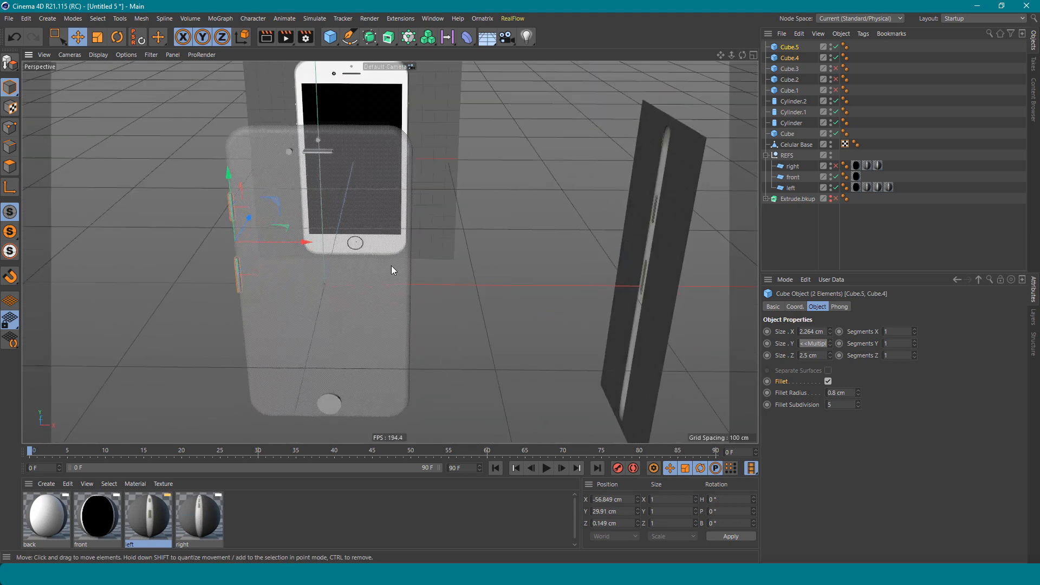
# Select the phone body and turn off its X-Ray display.
pyautogui.click(391, 266)
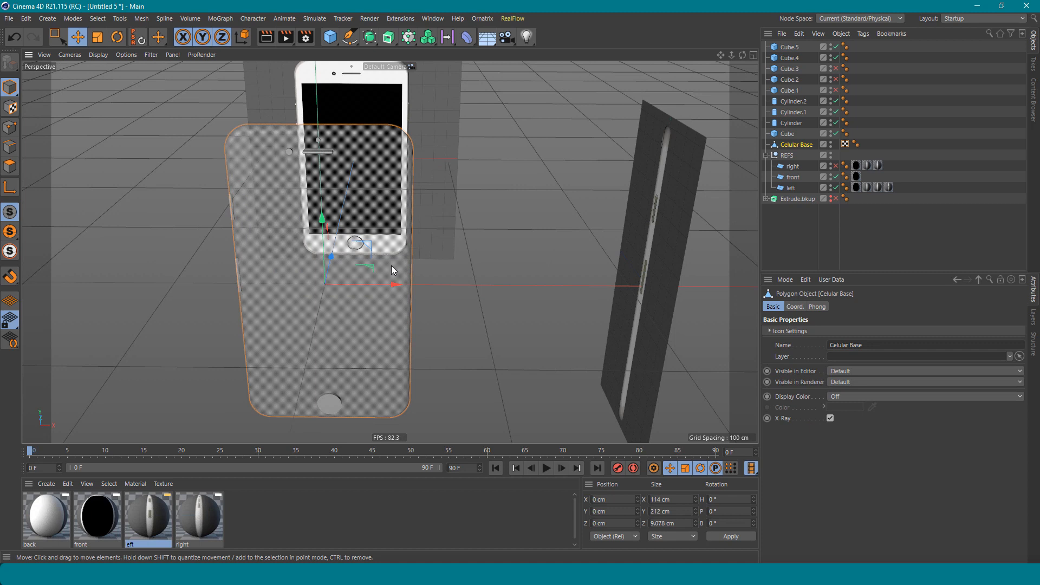
pyautogui.click(830, 418)
pyautogui.keyDown('alt'); pyautogui.moveTo(334, 186); pyautogui.dragTo(369, 169); pyautogui.keyUp('alt')
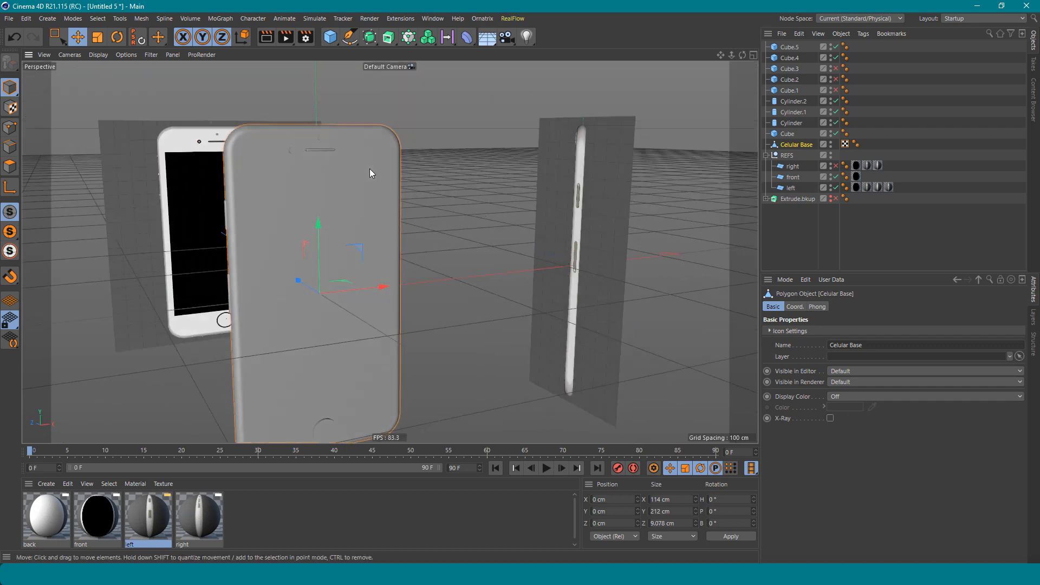
pyautogui.keyDown('alt'); pyautogui.moveTo(355, 101); pyautogui.dragTo(339, 141); pyautogui.keyUp('alt')
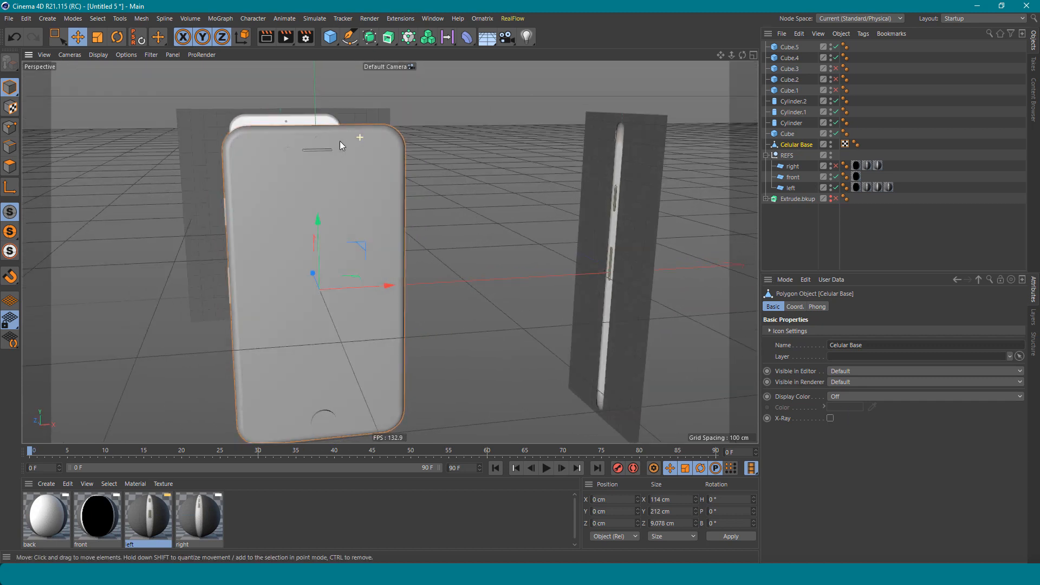
# Create a new default material and apply it to the phone body, keeping only that one new material.
pyautogui.doubleClick(287, 511)
pyautogui.moveTo(43, 512); pyautogui.dragTo(251, 371)
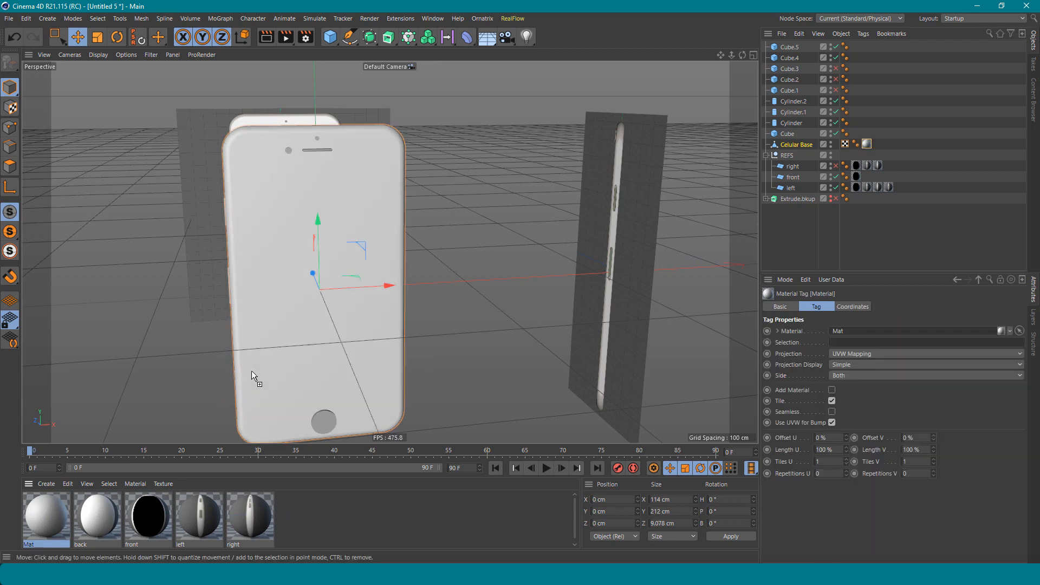
pyautogui.keyDown('alt'); pyautogui.moveTo(324, 259); pyautogui.dragTo(382, 232); pyautogui.keyUp('alt')
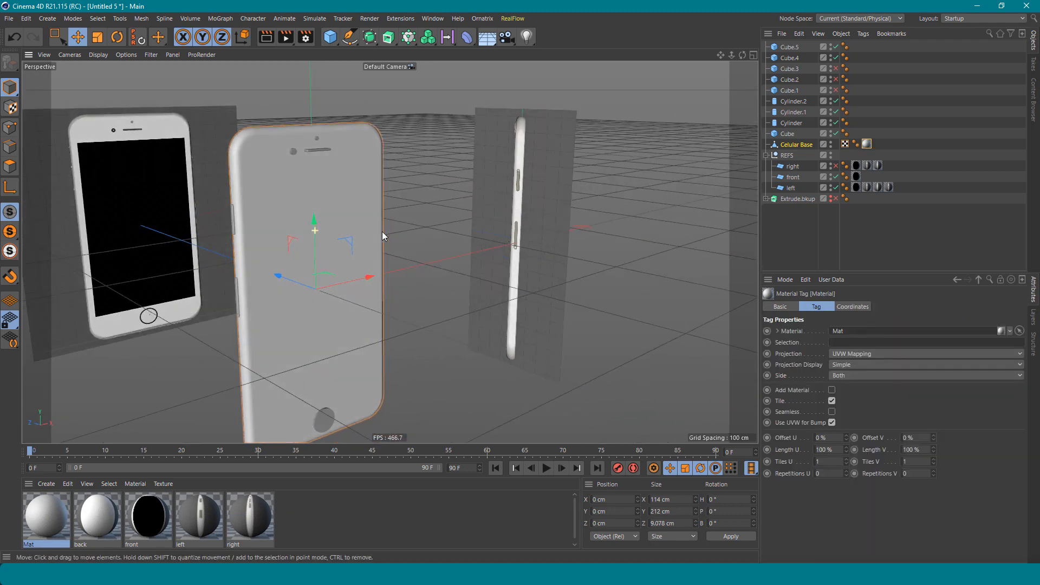
pyautogui.doubleClick(366, 525)
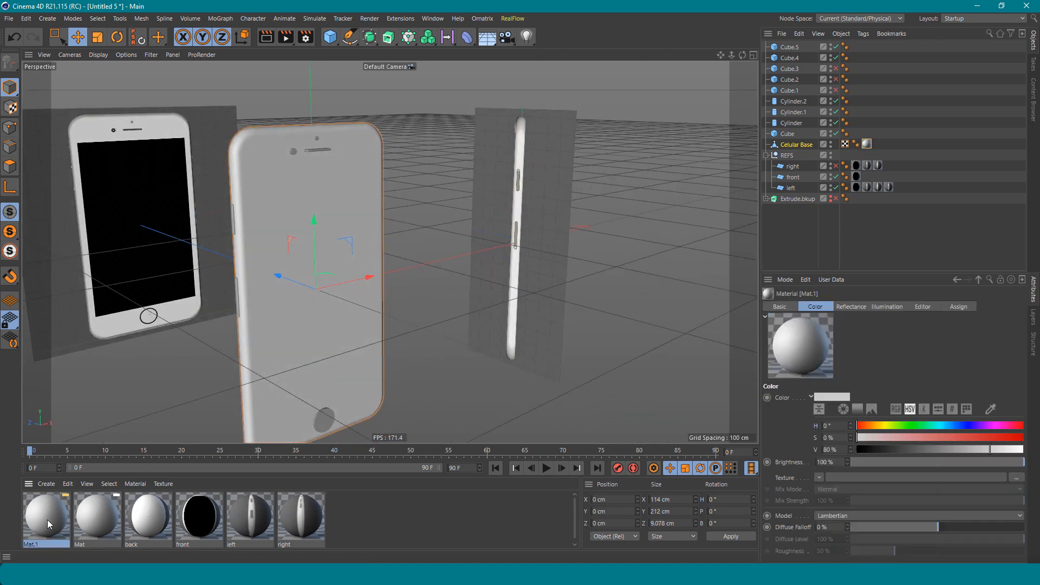
pyautogui.press('Delete')
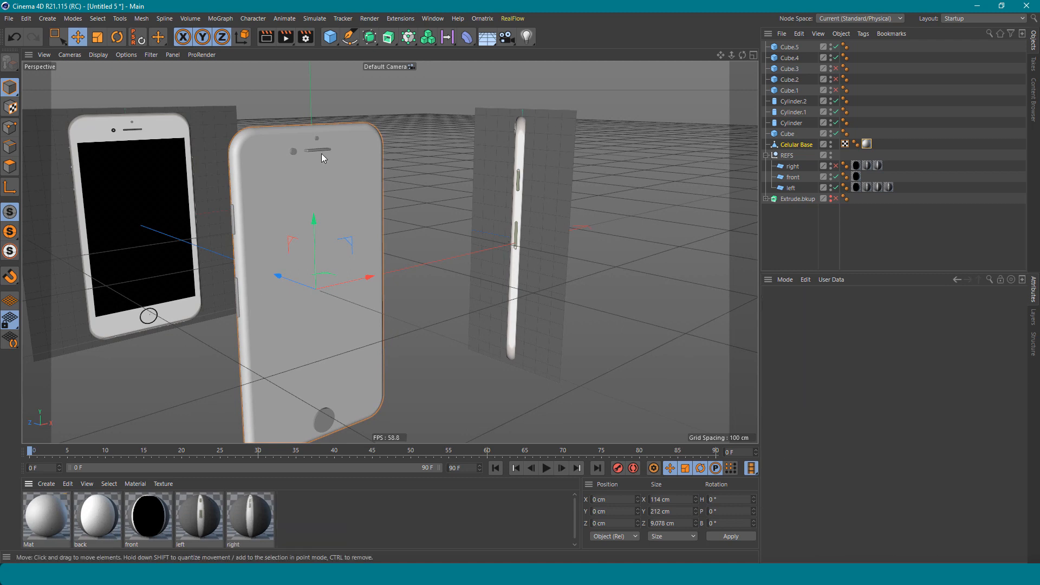
# Select the Celular Base object and display the viewport with Gouraud Shading (Lines).
pyautogui.keyDown('alt'); pyautogui.moveTo(321, 154); pyautogui.dragTo(502, 207); pyautogui.keyUp('alt')
pyautogui.click(501, 206)
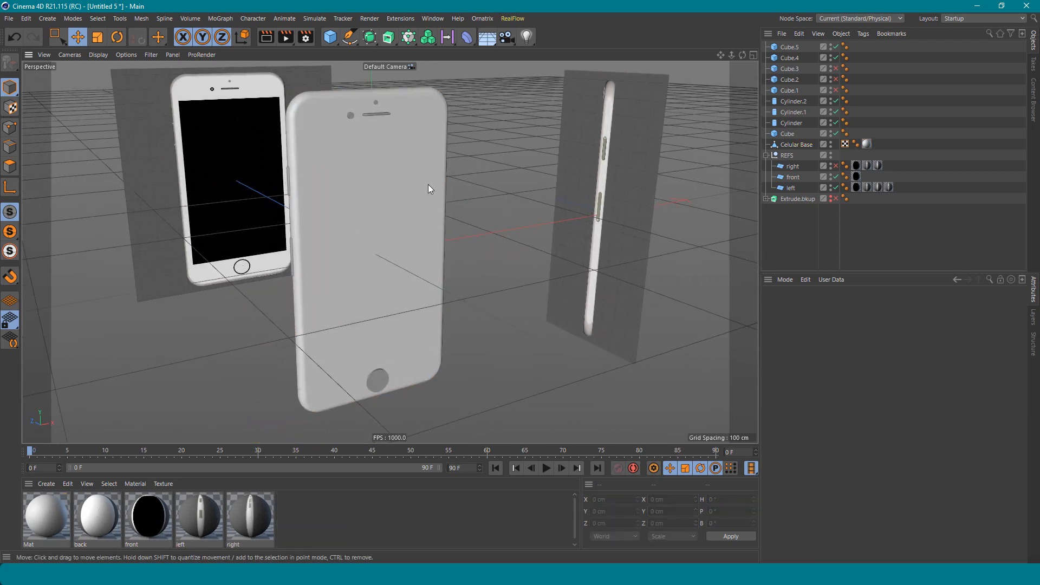
pyautogui.click(405, 192)
pyautogui.keyDown('alt'); pyautogui.moveTo(381, 158); pyautogui.dragTo(407, 165); pyautogui.keyUp('alt')
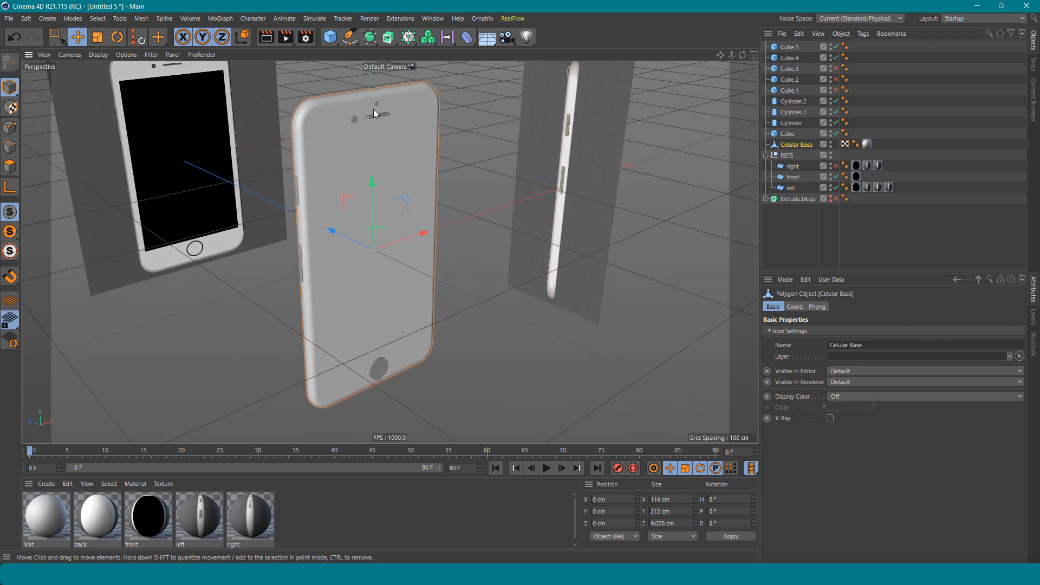
pyautogui.keyDown('alt'); pyautogui.moveTo(372, 110); pyautogui.dragTo(493, 127, button='right'); pyautogui.keyUp('alt')
pyautogui.keyDown('alt'); pyautogui.moveTo(366, 190); pyautogui.dragTo(390, 250, button='middle'); pyautogui.keyUp('alt')
pyautogui.keyDown('alt'); pyautogui.moveTo(403, 222); pyautogui.dragTo(385, 200); pyautogui.keyUp('alt')
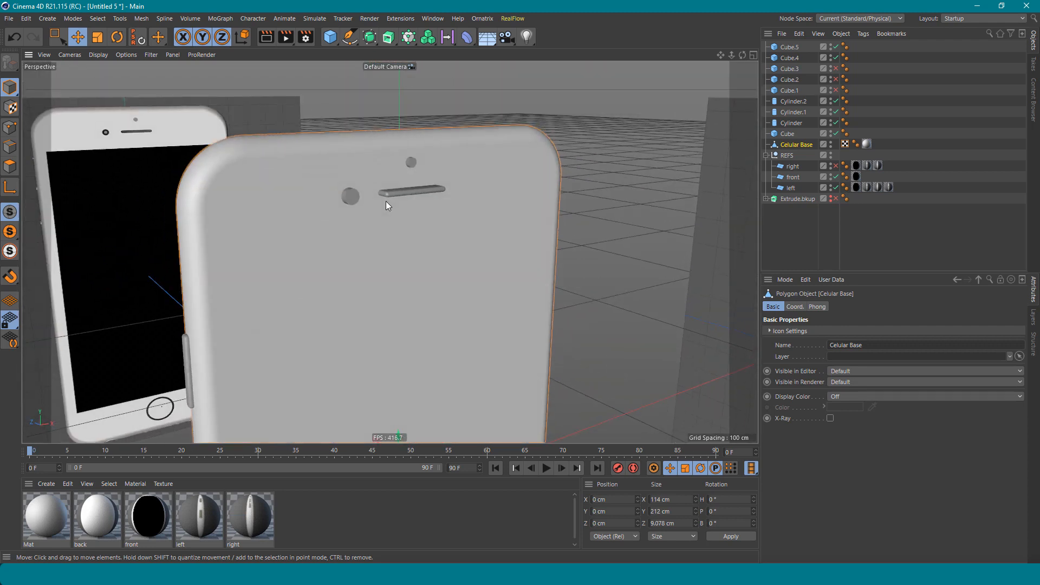
pyautogui.press('n')
pyautogui.press('b')
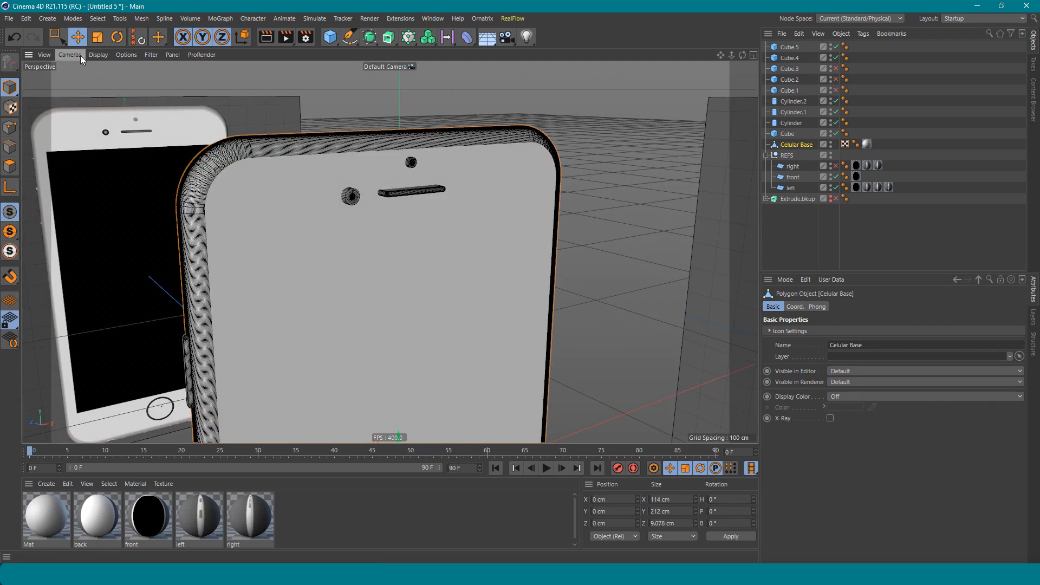
pyautogui.click(96, 55)
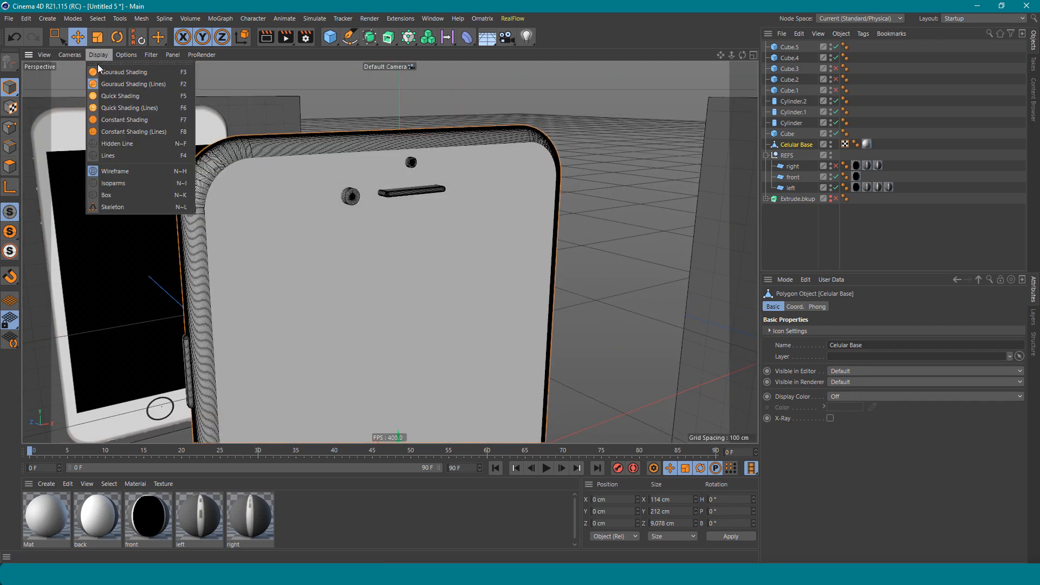
pyautogui.click(123, 85)
# Add a Boole object as the parent of Celular Base.
pyautogui.moveTo(423, 149)
pyautogui.keyDown('alt'); pyautogui.mouseDown()
pyautogui.moveTo(415, 193)
pyautogui.moveTo(348, 201)
pyautogui.mouseUp(); pyautogui.keyUp('alt')
pyautogui.keyDown('alt'); pyautogui.moveTo(373, 176); pyautogui.dragTo(459, 183, button='right'); pyautogui.keyUp('alt')
pyautogui.keyDown('alt'); pyautogui.moveTo(458, 183); pyautogui.dragTo(413, 210); pyautogui.keyUp('alt')
pyautogui.scroll(-5, 413, 210)
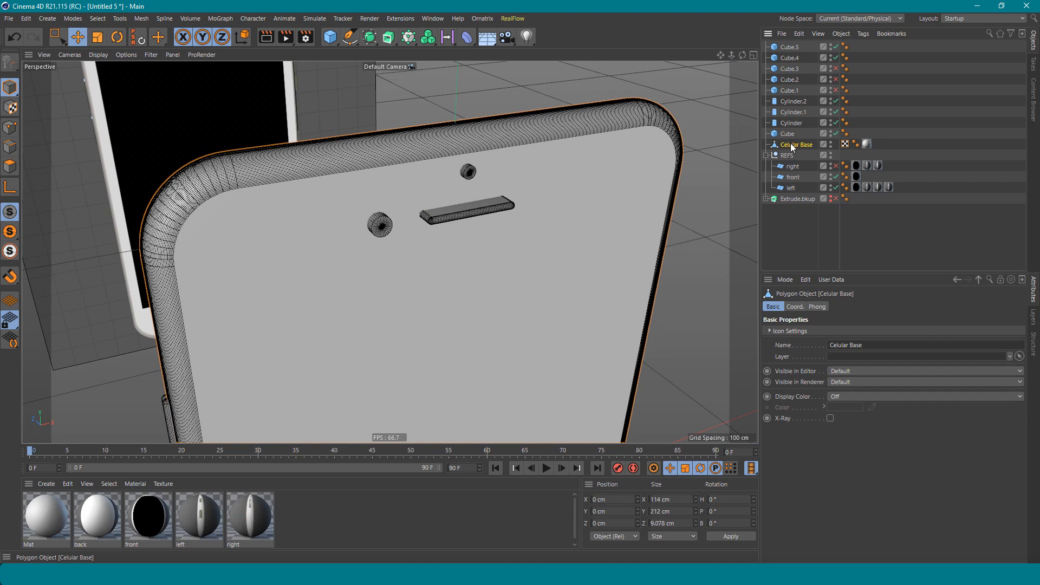
pyautogui.keyDown('alt'); pyautogui.moveTo(488, 240); pyautogui.dragTo(475, 140, button='middle'); pyautogui.keyUp('alt')
pyautogui.scroll(-1, 476, 140)
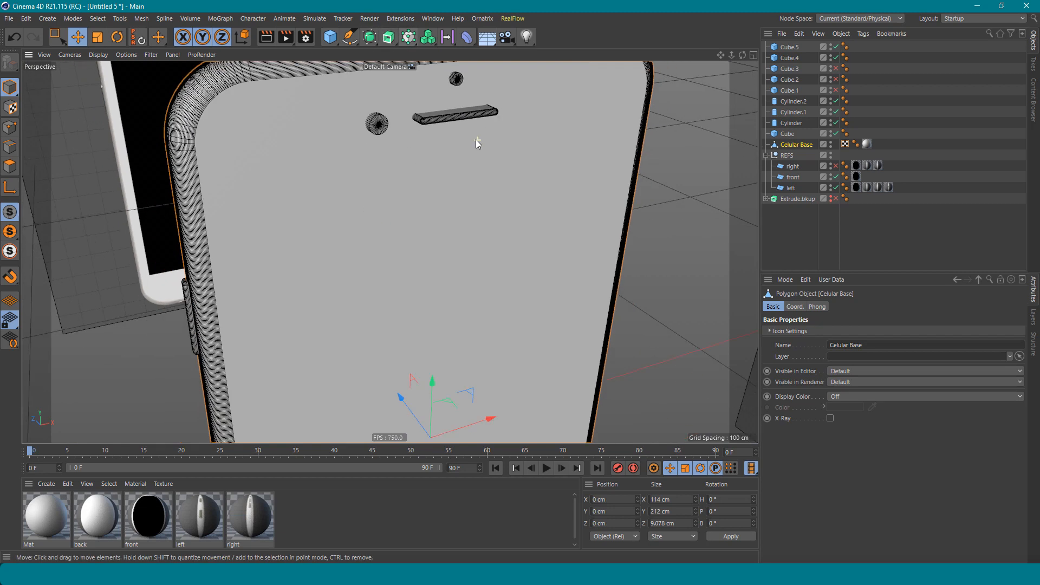
pyautogui.scroll(-1, 475, 139)
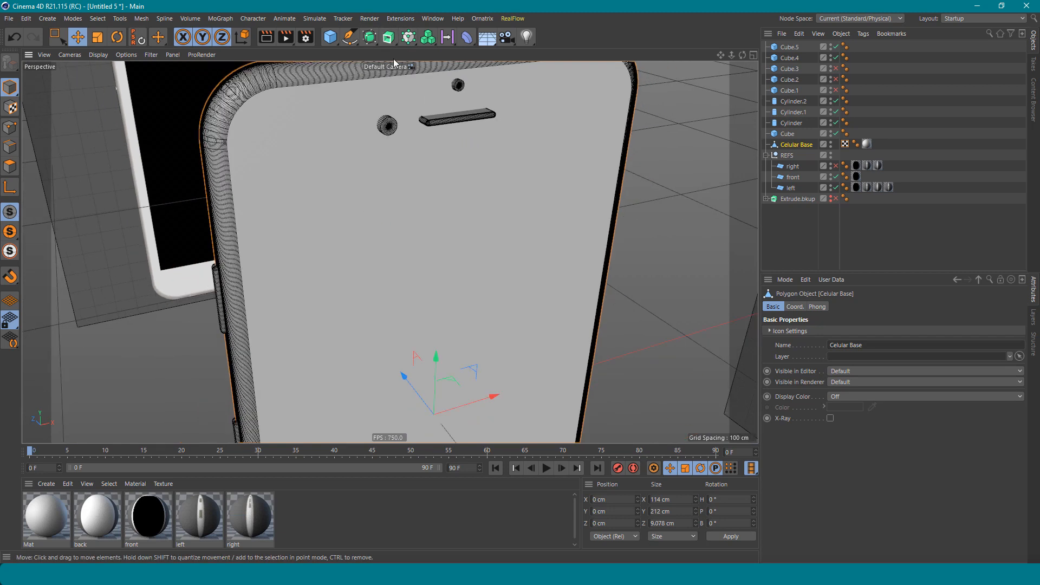
pyautogui.click(370, 37)
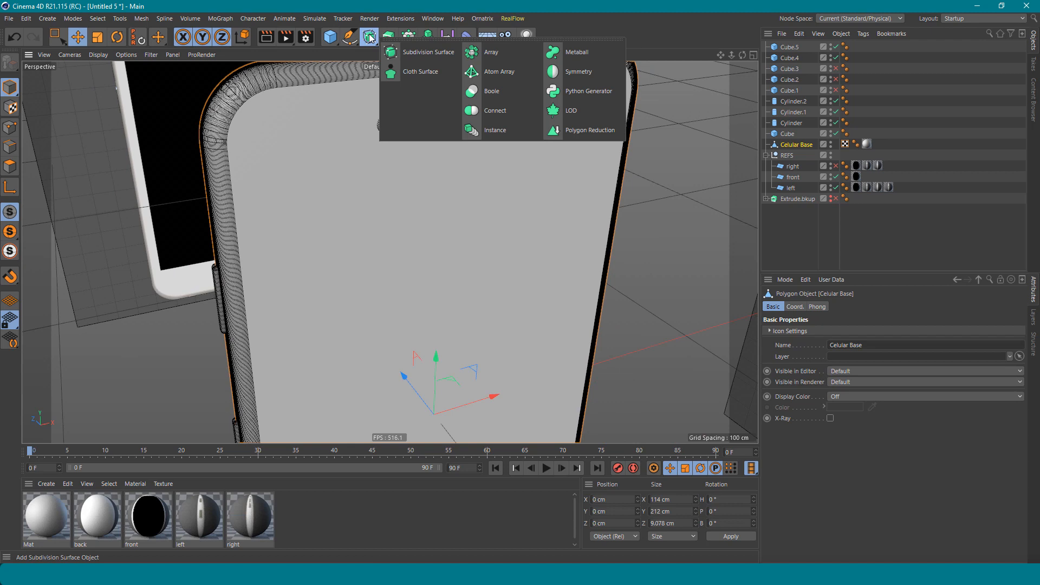
pyautogui.keyDown('alt'); pyautogui.click(482, 91); pyautogui.keyUp('alt')
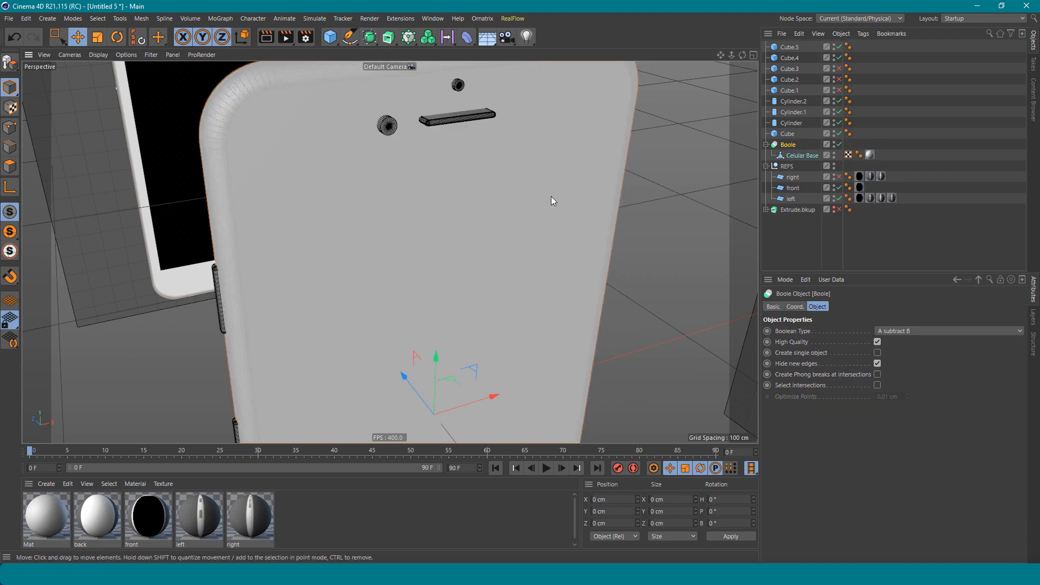
# Place the speaker slot's Cube inside the Boole below Celular Base so it is subtracted from the phone body.
pyautogui.keyDown('alt'); pyautogui.moveTo(480, 197); pyautogui.dragTo(441, 189); pyautogui.keyUp('alt')
pyautogui.keyDown('alt'); pyautogui.moveTo(426, 140); pyautogui.dragTo(437, 196, button='middle'); pyautogui.keyUp('alt')
pyautogui.keyDown('alt'); pyautogui.moveTo(437, 196); pyautogui.dragTo(504, 191); pyautogui.keyUp('alt')
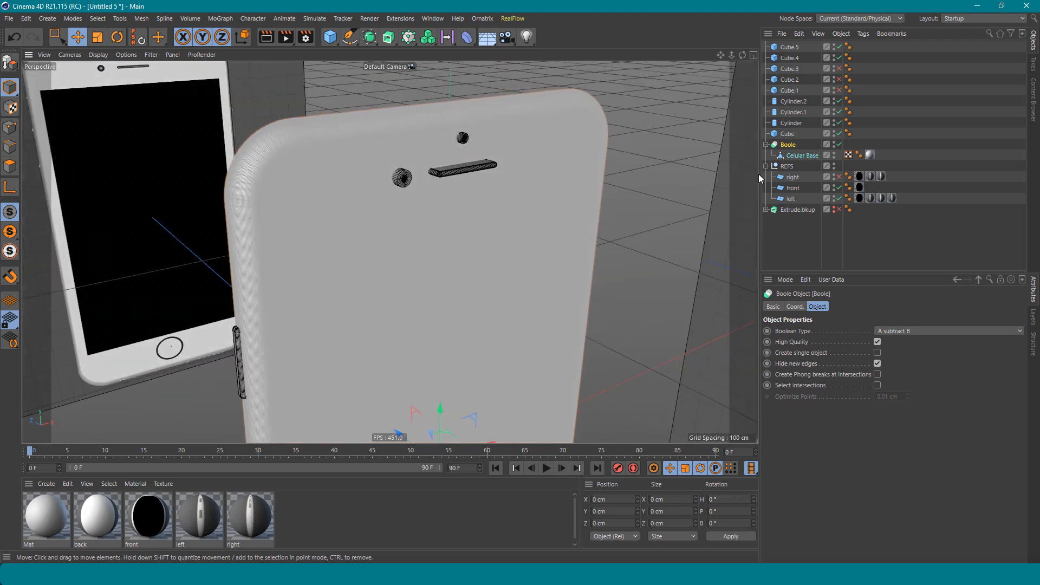
pyautogui.click(804, 156)
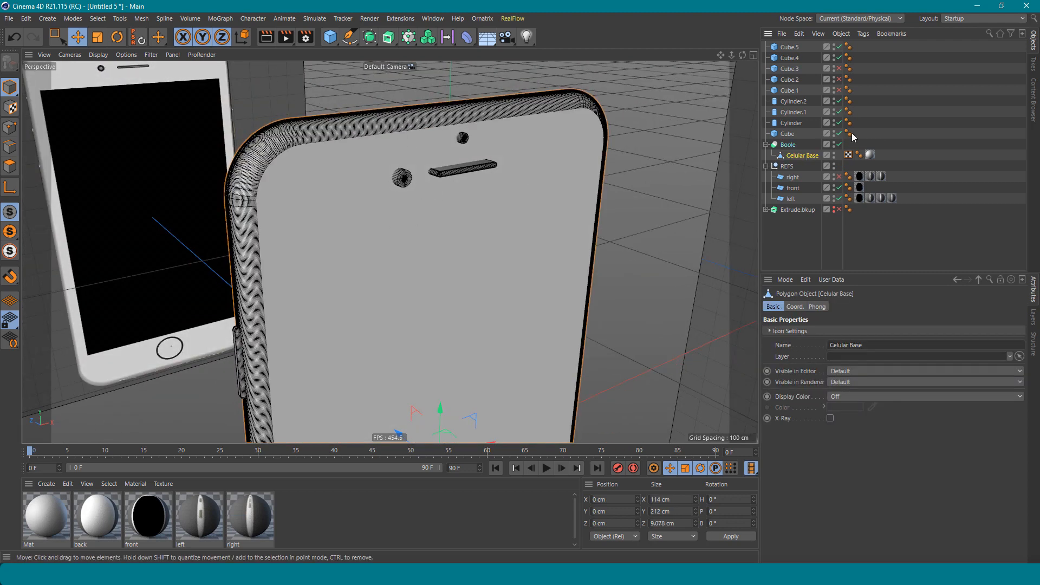
pyautogui.click(788, 145)
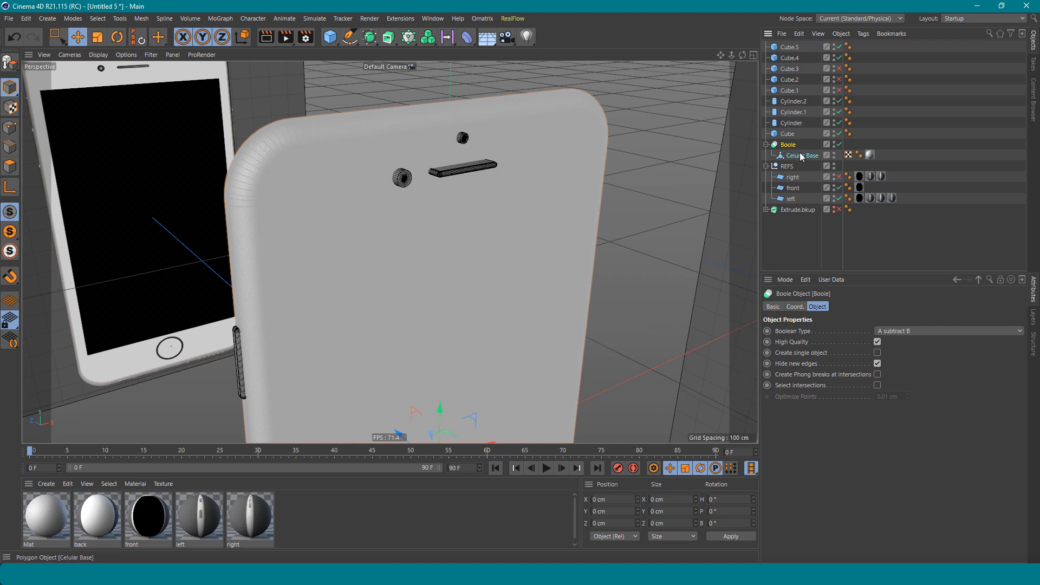
pyautogui.click(481, 165)
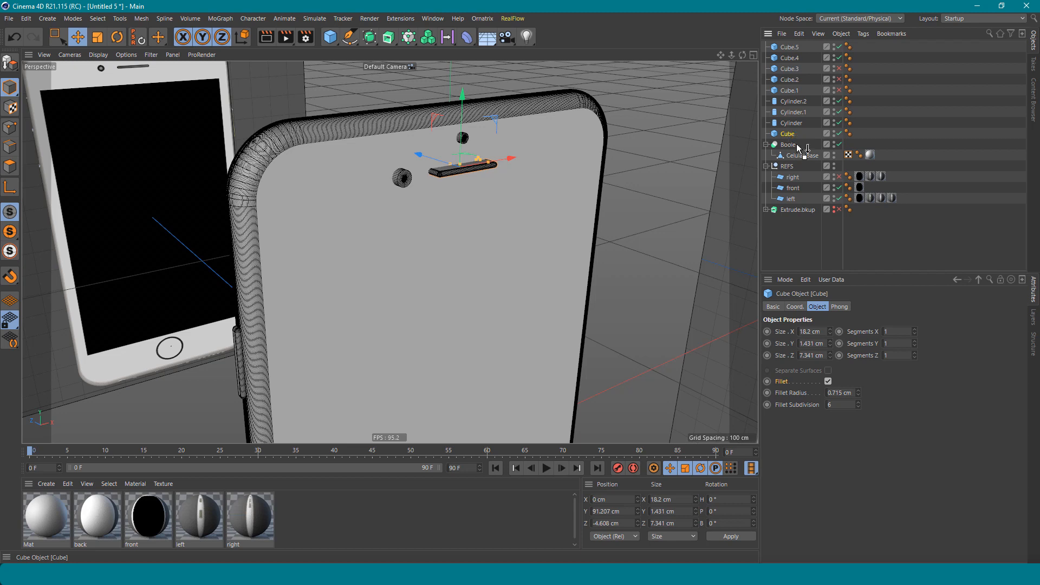
pyautogui.moveTo(799, 158); pyautogui.dragTo(791, 137)
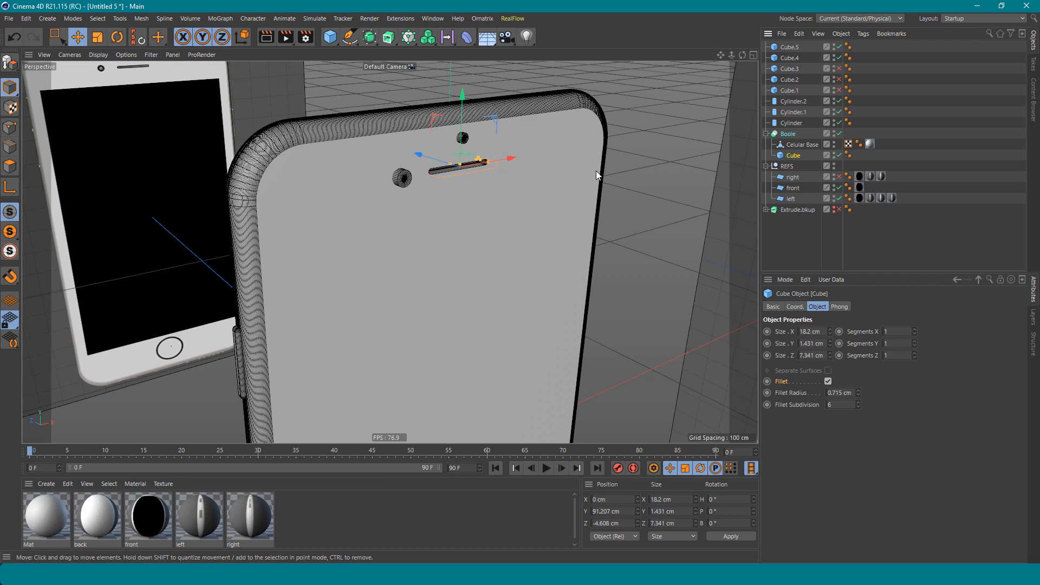
# Move the Mat material tag from Celular Base to the Boole object.
pyautogui.keyDown('alt'); pyautogui.moveTo(478, 166); pyautogui.dragTo(470, 152); pyautogui.keyUp('alt')
pyautogui.keyDown('alt'); pyautogui.moveTo(470, 152); pyautogui.dragTo(628, 151, button='right'); pyautogui.keyUp('alt')
pyautogui.keyDown('alt'); pyautogui.moveTo(477, 143); pyautogui.dragTo(586, 159); pyautogui.keyUp('alt')
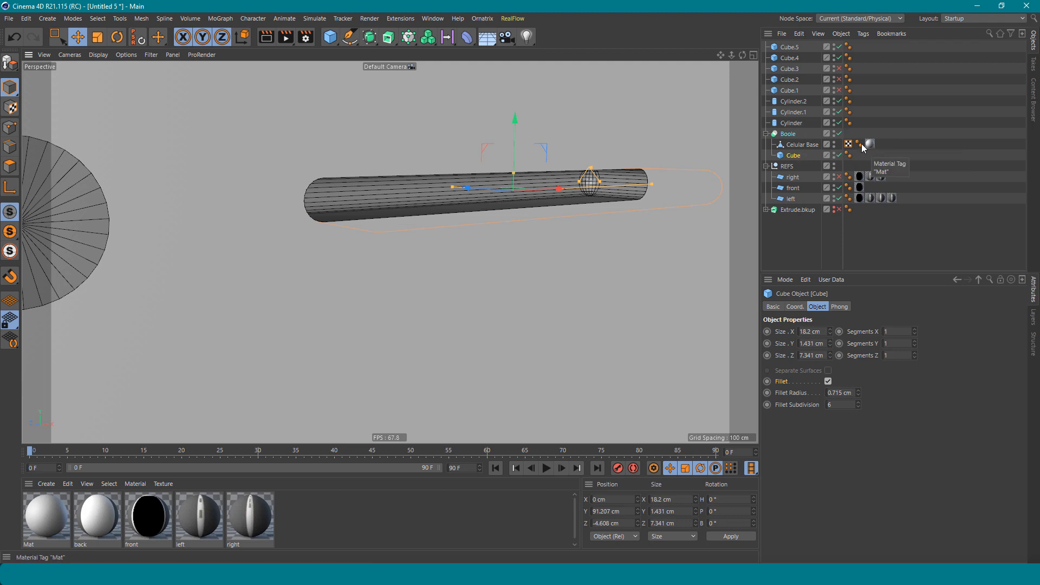
pyautogui.moveTo(871, 145); pyautogui.dragTo(861, 134)
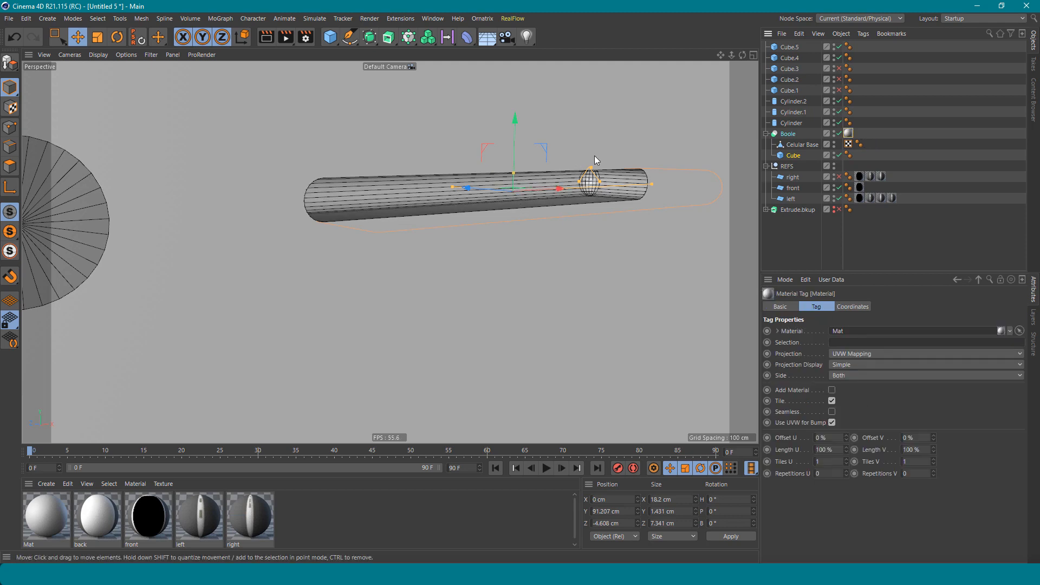
pyautogui.keyDown('alt'); pyautogui.moveTo(579, 171); pyautogui.dragTo(464, 179); pyautogui.keyUp('alt')
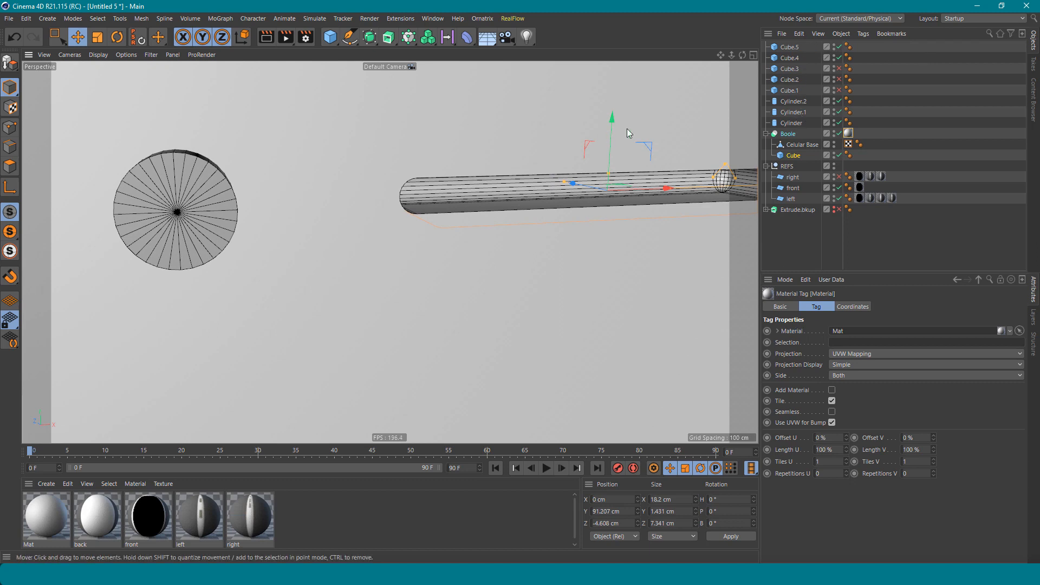
# Nest the remaining objects, from Cube.5 down to Cylinder, under the Cube inside the Boole.
pyautogui.click(792, 155)
pyautogui.click(792, 123)
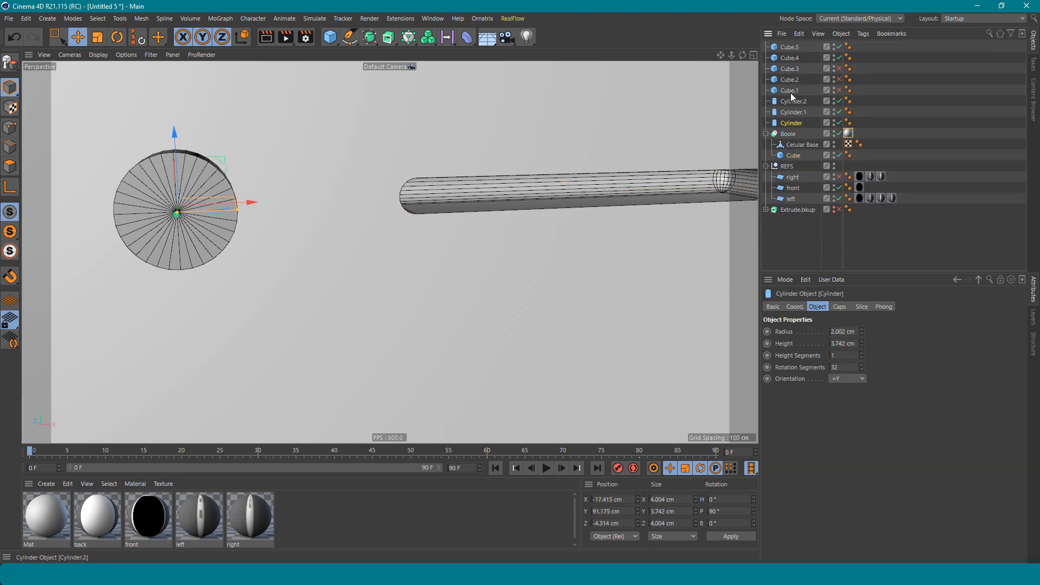
pyautogui.keyDown('shift'); pyautogui.click(790, 47); pyautogui.keyUp('shift')
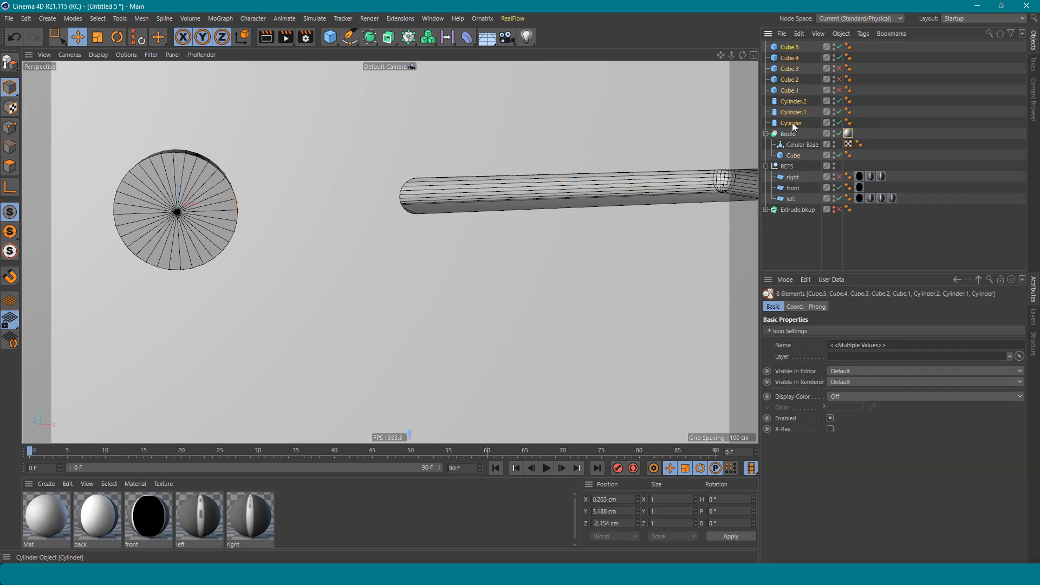
pyautogui.moveTo(795, 153); pyautogui.dragTo(795, 154)
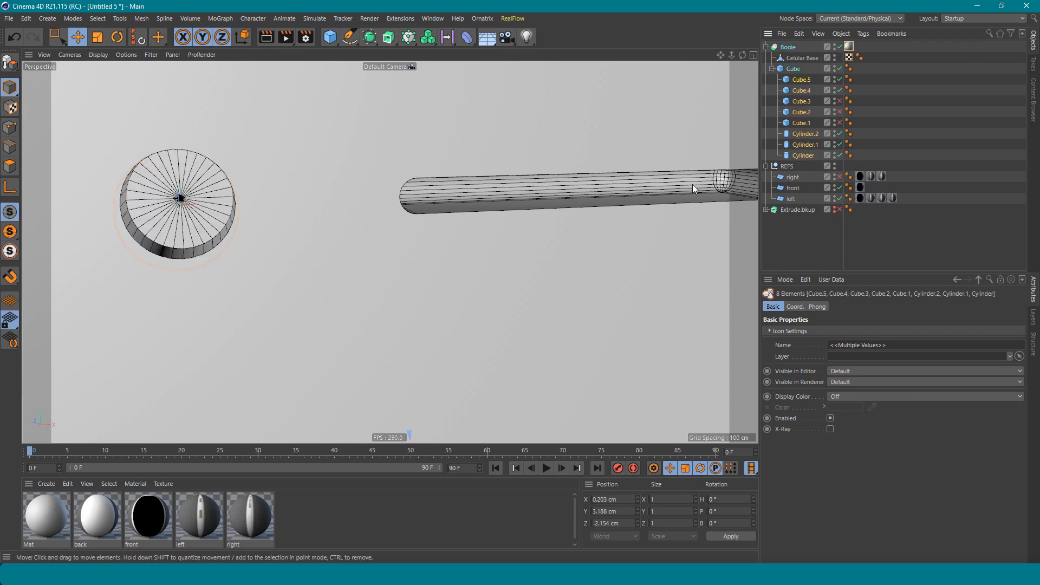
# Examine the camera, sensor and speaker openings cut into the phone's front face.
pyautogui.scroll(-5, 479, 209)
pyautogui.scroll(-5, 479, 210)
pyautogui.keyDown('alt'); pyautogui.moveTo(362, 204); pyautogui.dragTo(409, 247); pyautogui.keyUp('alt')
pyautogui.keyDown('alt'); pyautogui.moveTo(444, 193); pyautogui.dragTo(428, 203); pyautogui.keyUp('alt')
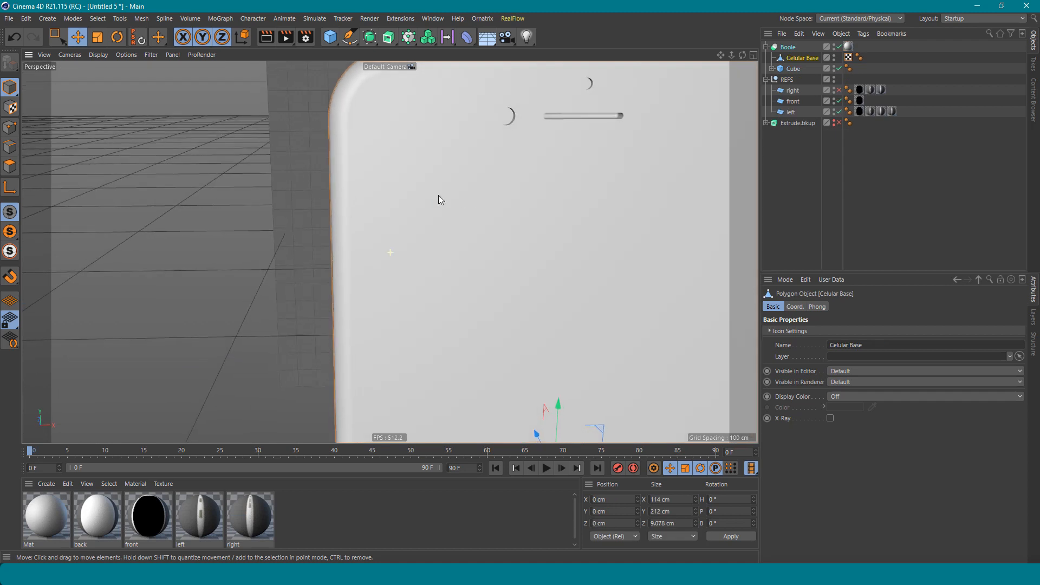
pyautogui.scroll(-3, 430, 204)
pyautogui.keyDown('alt'); pyautogui.moveTo(445, 209); pyautogui.dragTo(440, 179, button='middle'); pyautogui.keyUp('alt')
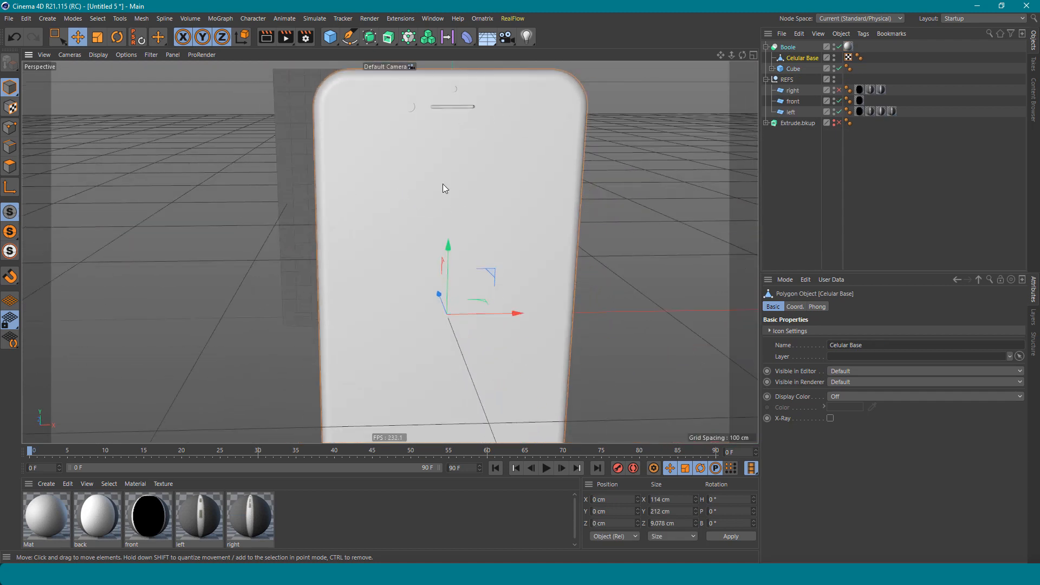
pyautogui.keyDown('alt'); pyautogui.moveTo(434, 247); pyautogui.dragTo(433, 239, button='middle'); pyautogui.keyUp('alt')
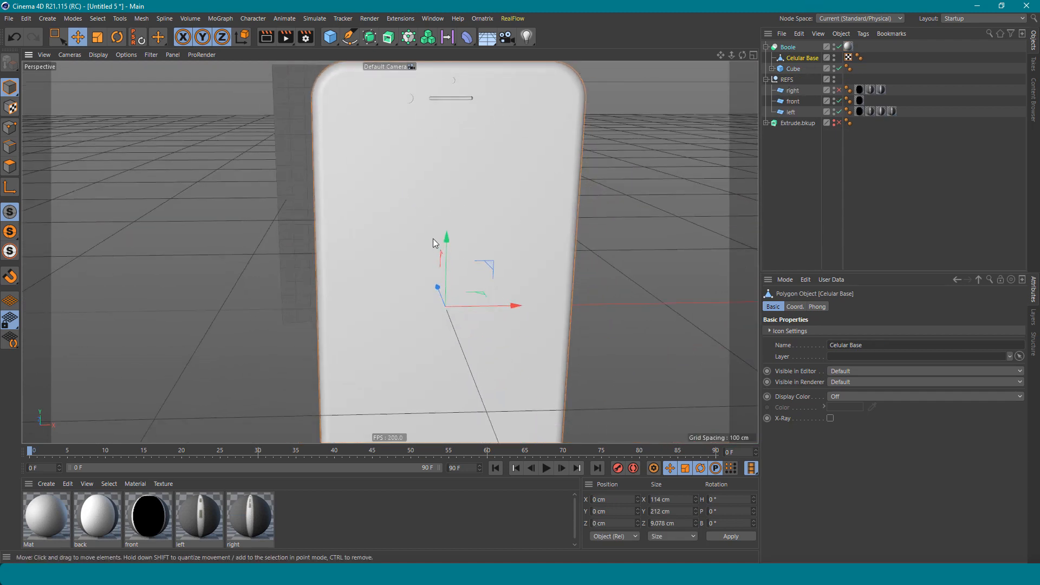
# In the front view, add a cube for the screen and resize it to about 96.5 cm wide and 174 cm high.
pyautogui.press('F4')
pyautogui.scroll(5, 403, 227)
pyautogui.click(329, 37)
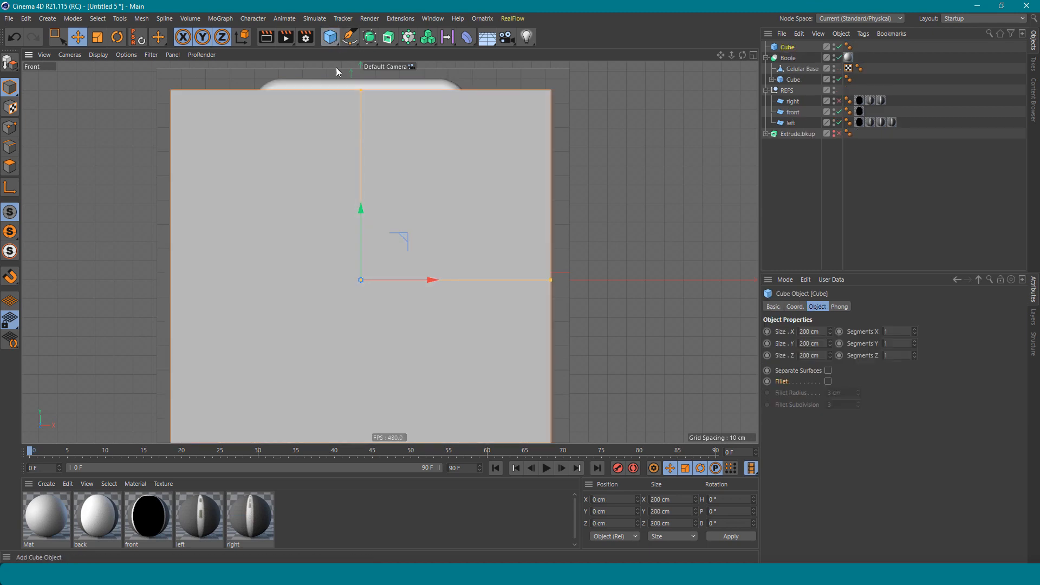
pyautogui.moveTo(551, 280); pyautogui.dragTo(452, 286)
pyautogui.moveTo(359, 91); pyautogui.dragTo(359, 114)
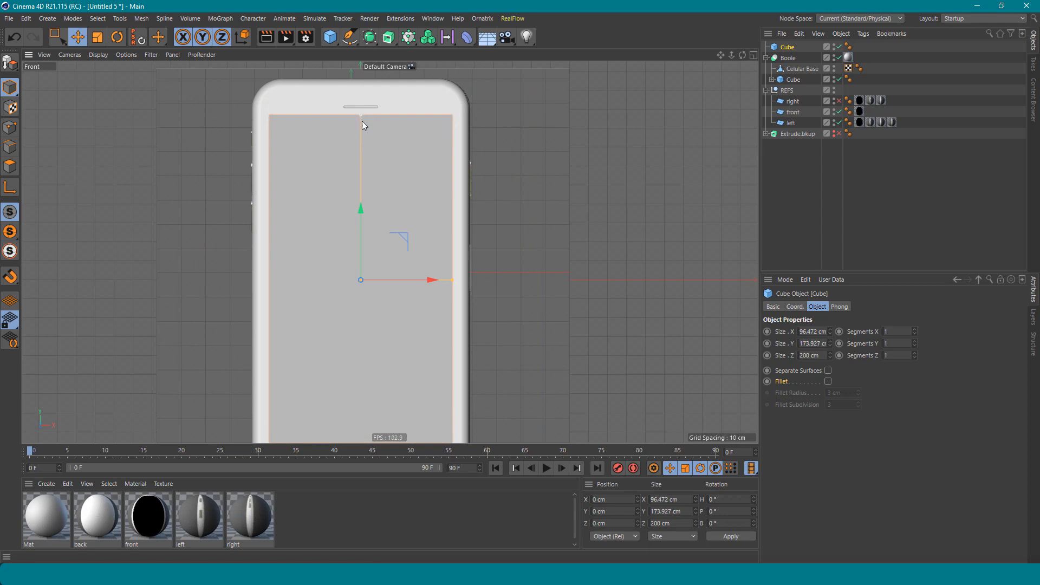
# Turn on X-Ray for the Boole object and shorten the screen cube to about 133 cm high.
pyautogui.keyDown('alt'); pyautogui.moveTo(482, 173); pyautogui.dragTo(553, 187, button='middle'); pyautogui.keyUp('alt')
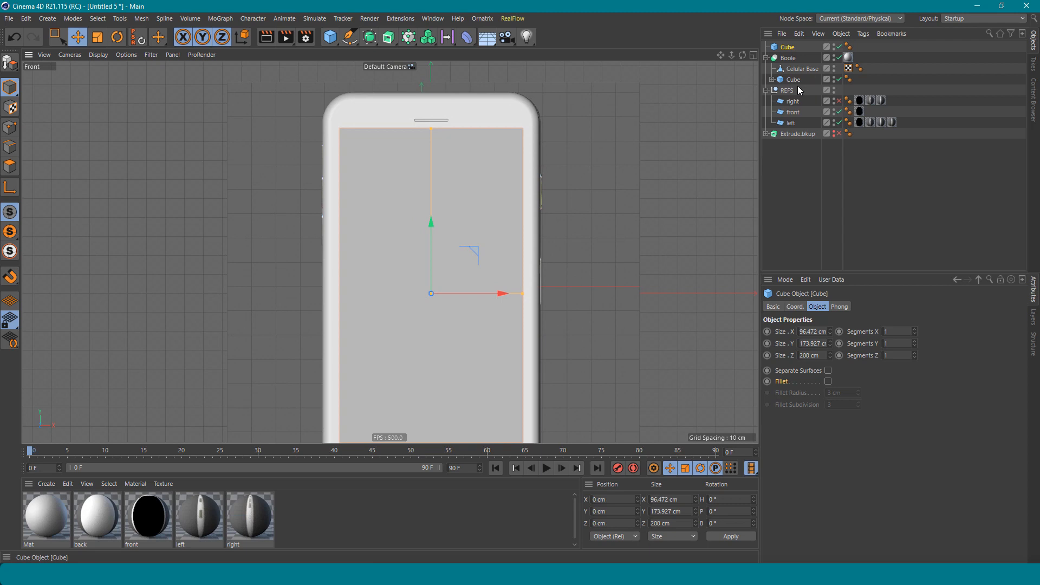
pyautogui.click(789, 59)
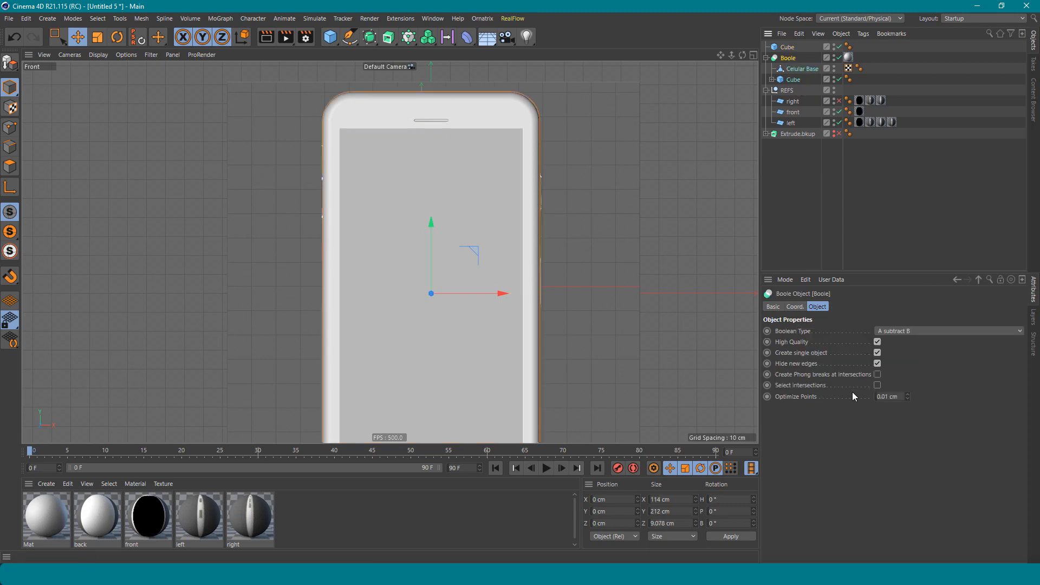
pyautogui.click(773, 306)
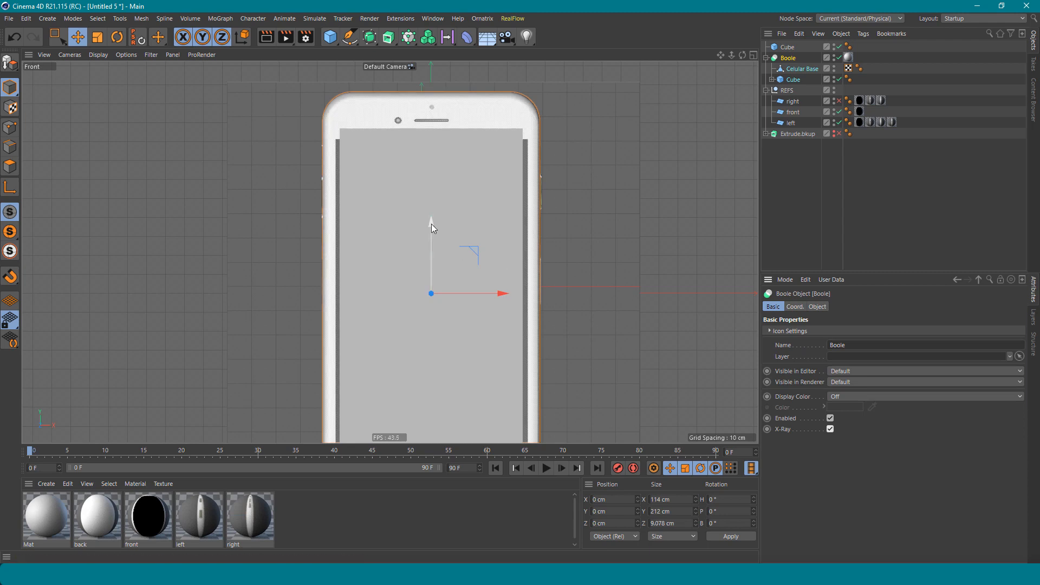
pyautogui.click(432, 130)
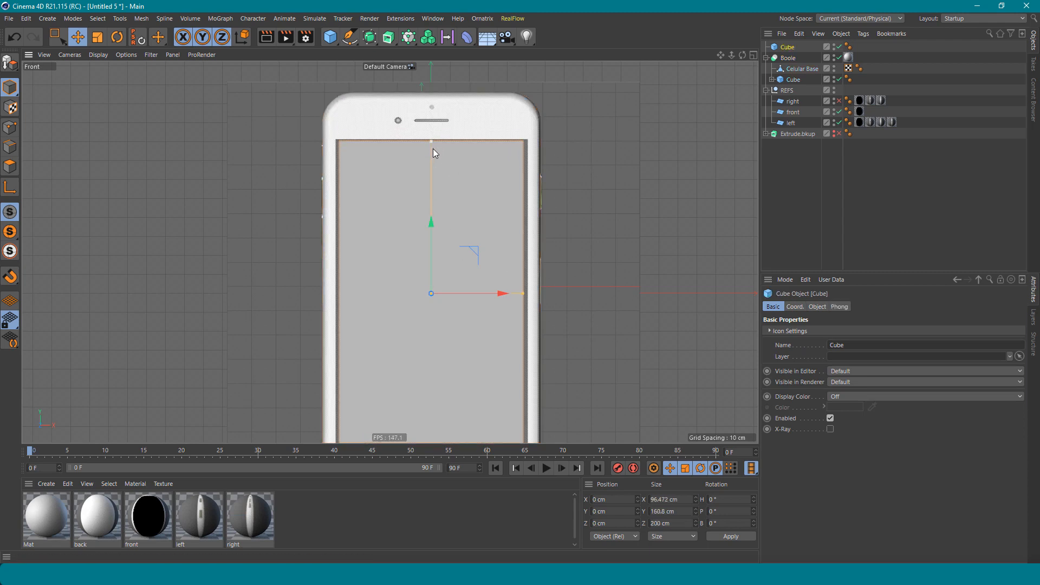
pyautogui.moveTo(433, 148); pyautogui.dragTo(432, 168)
# Apply a new black material to the screen cube and stretch the cube to about 162 cm high.
pyautogui.doubleClick(303, 539)
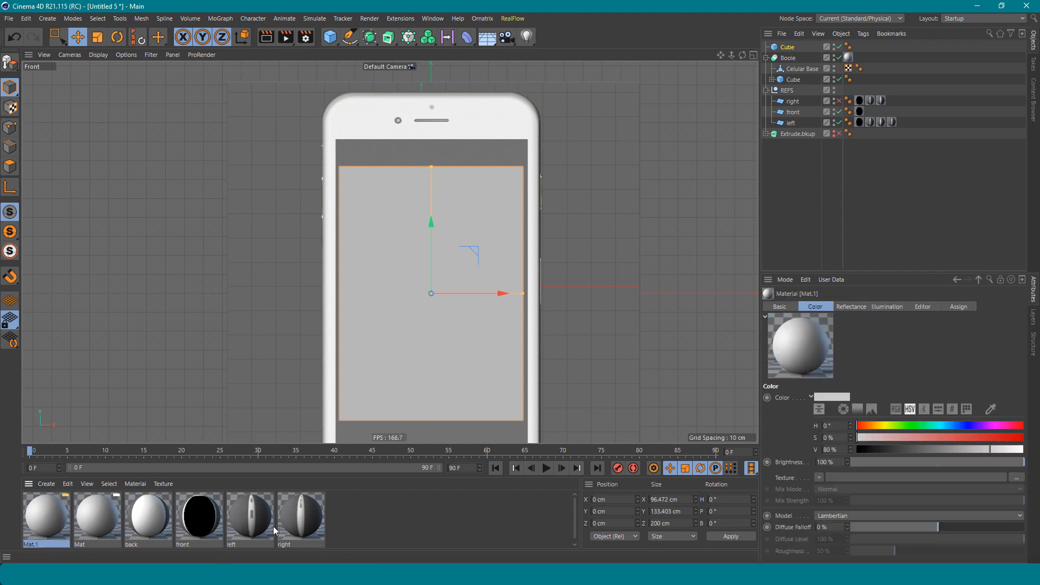
pyautogui.doubleClick(42, 515)
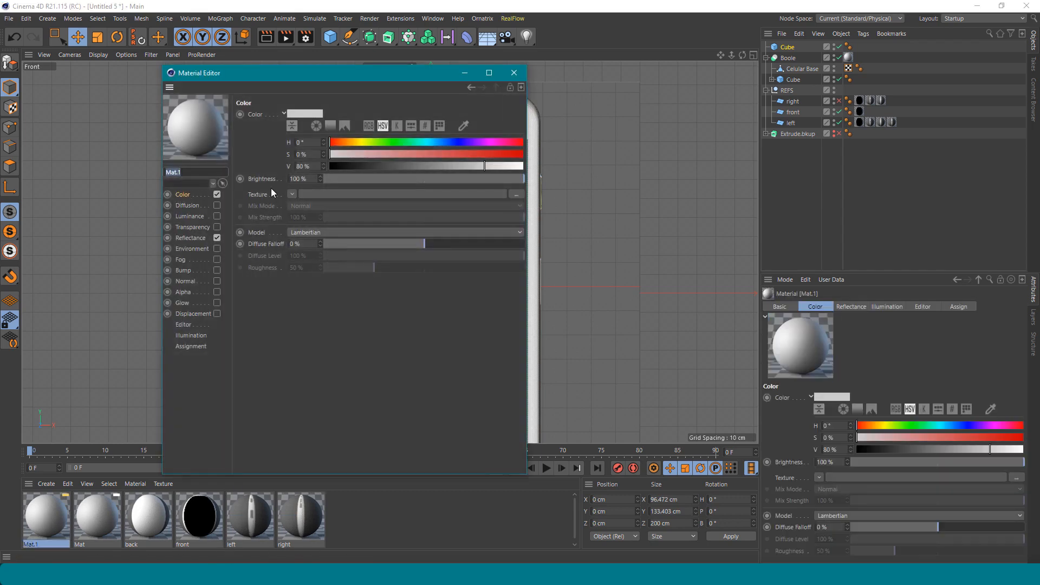
pyautogui.moveTo(371, 168); pyautogui.dragTo(321, 170)
pyautogui.click(514, 73)
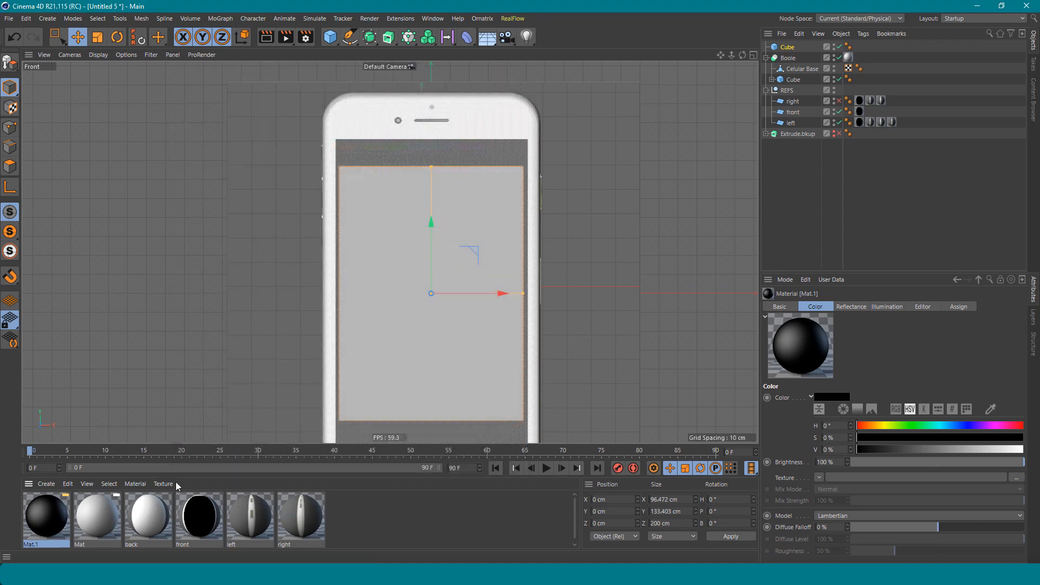
pyautogui.moveTo(44, 512); pyautogui.dragTo(414, 326)
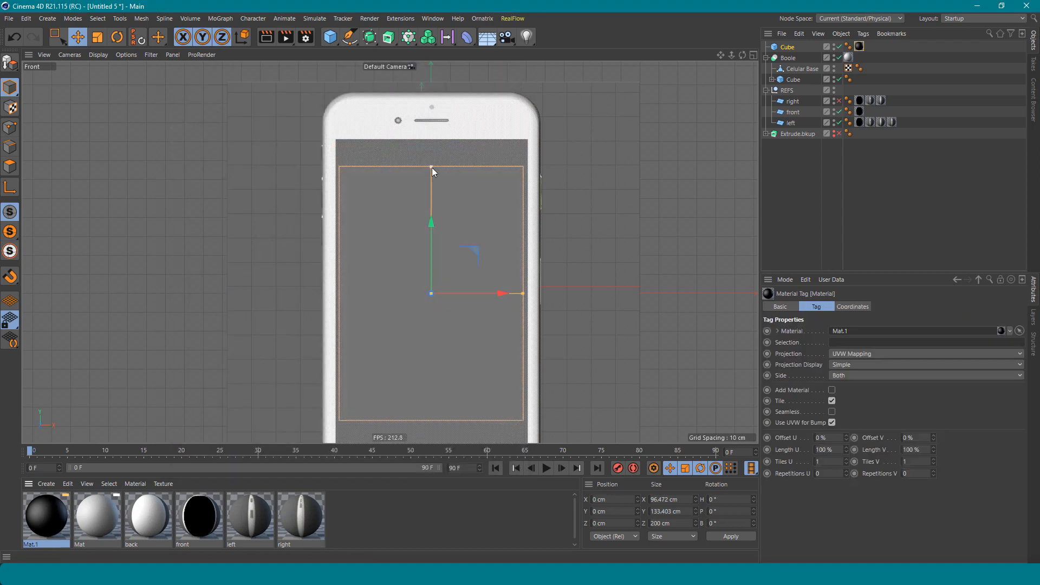
pyautogui.moveTo(431, 168); pyautogui.dragTo(439, 139)
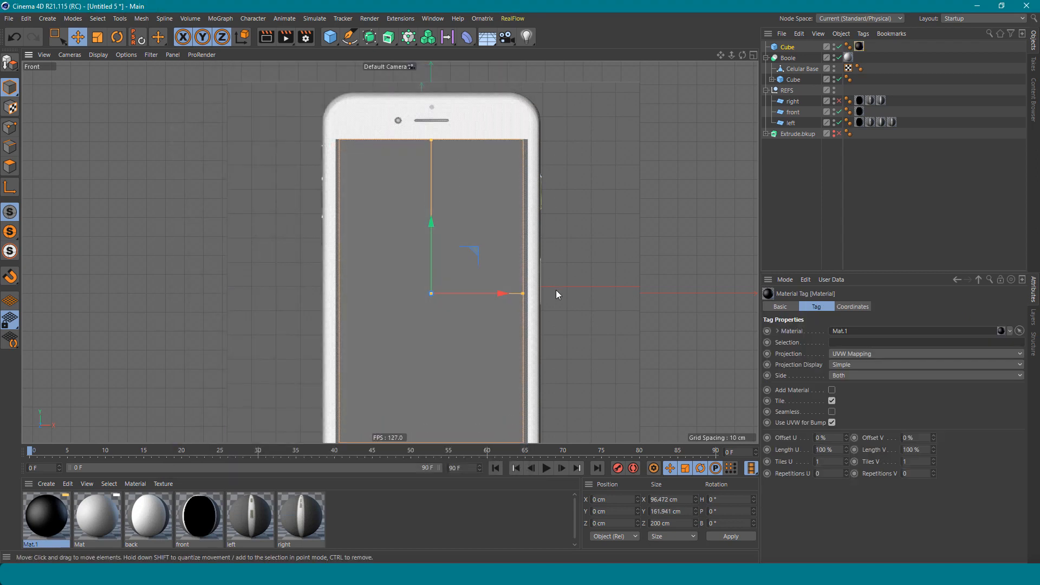
# Widen the screen cube to about 100.5 cm and extend its height to about 163 cm to match the reference screen.
pyautogui.moveTo(525, 292); pyautogui.dragTo(527, 294)
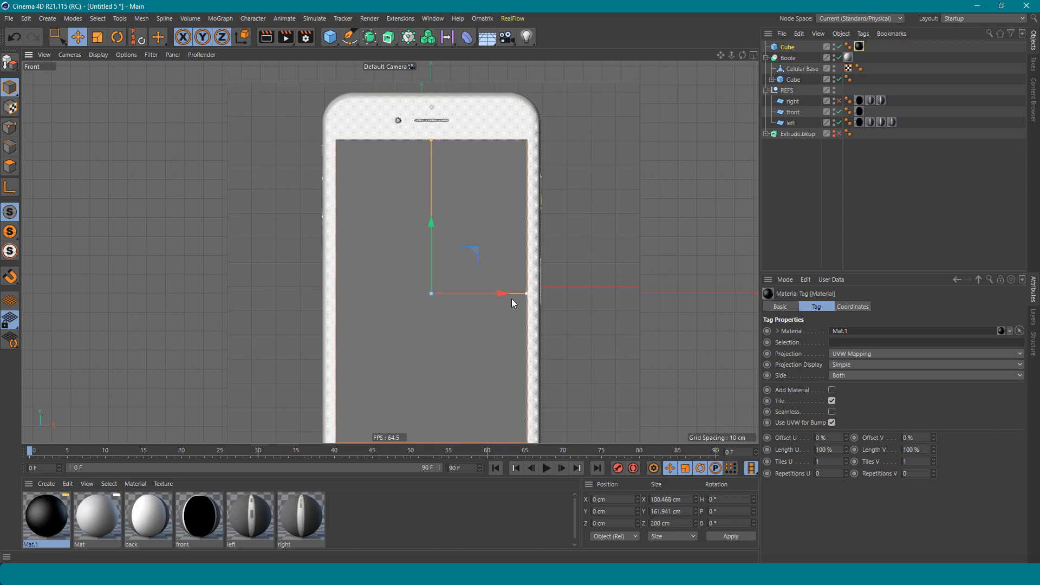
pyautogui.keyDown('alt'); pyautogui.moveTo(480, 309); pyautogui.dragTo(483, 275, button='middle'); pyautogui.keyUp('alt')
pyautogui.press('e')
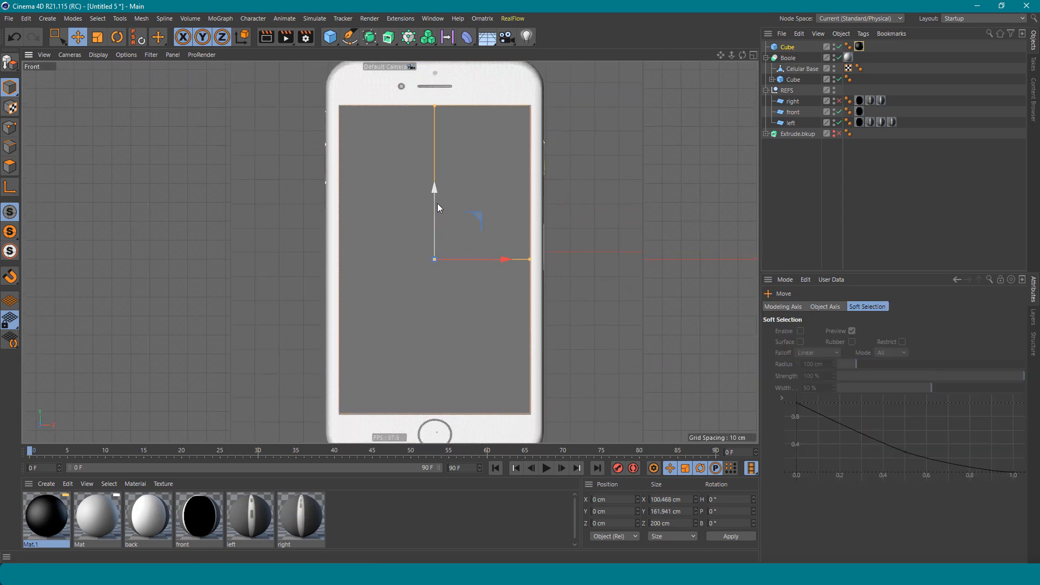
pyautogui.moveTo(438, 205); pyautogui.dragTo(440, 204)
pyautogui.moveTo(435, 106); pyautogui.dragTo(435, 105)
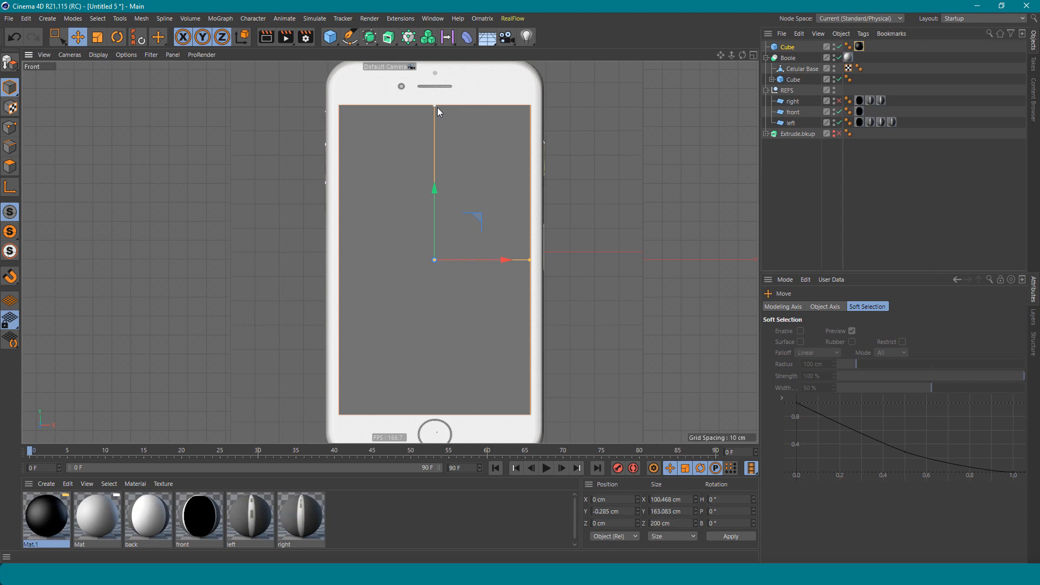
# In the perspective view, reduce the screen cube's depth to about 17.9 cm.
pyautogui.press('F1')
pyautogui.press('s')
pyautogui.keyDown('alt'); pyautogui.moveTo(473, 215); pyautogui.dragTo(403, 264); pyautogui.keyUp('alt')
pyautogui.scroll(4, 404, 225)
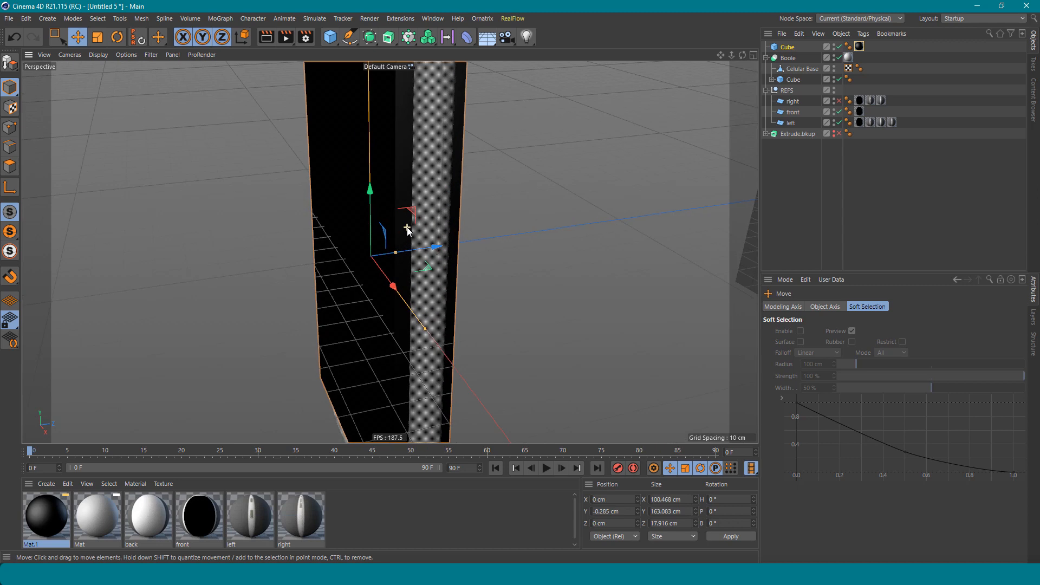
# Delete the black material and move the screen cube towards the phone's front to about -6 cm in Z.
pyautogui.click(47, 516)
pyautogui.press('Delete')
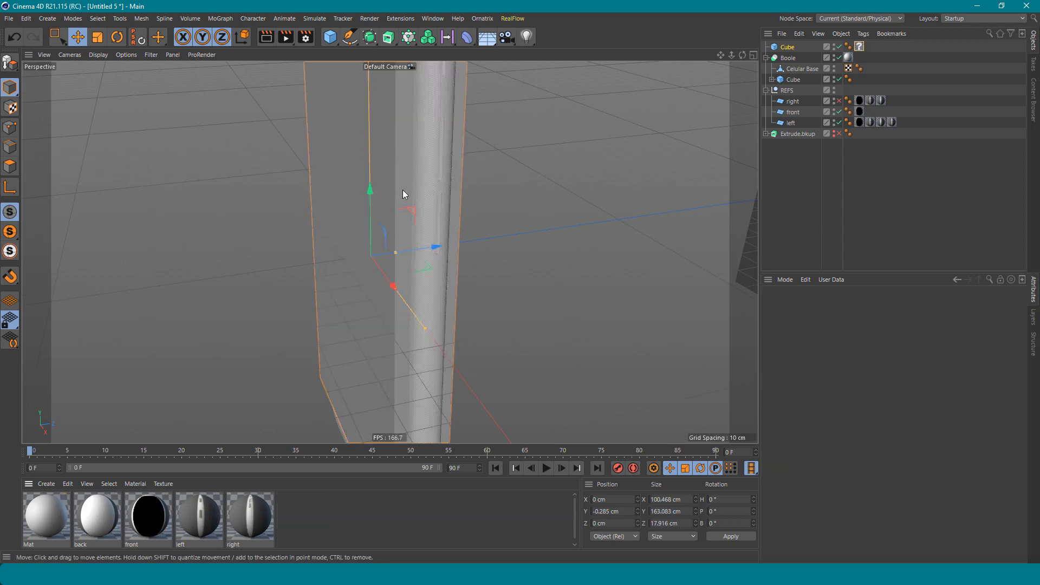
pyautogui.moveTo(433, 256); pyautogui.dragTo(320, 235)
pyautogui.moveTo(539, 306); pyautogui.dragTo(510, 297)
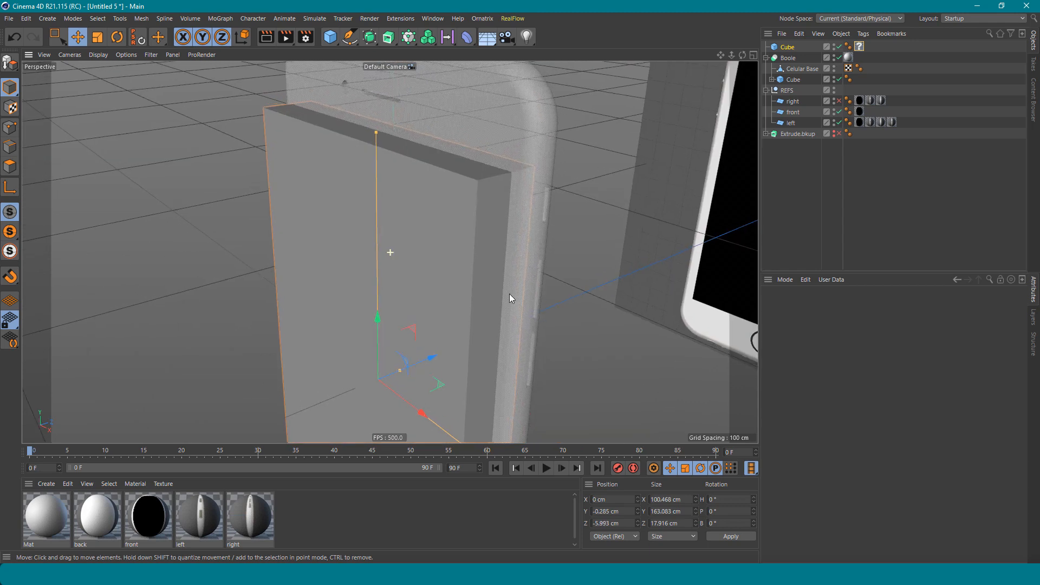
# Enable Fillet on the screen cube with a radius of 1 cm.
pyautogui.scroll(5, 504, 177)
pyautogui.click(787, 48)
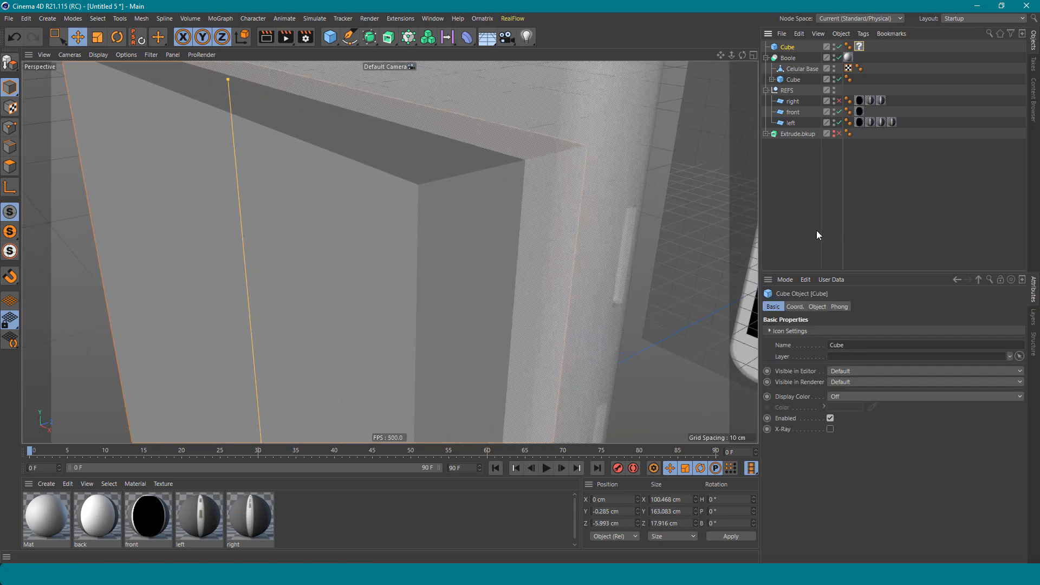
pyautogui.click(817, 306)
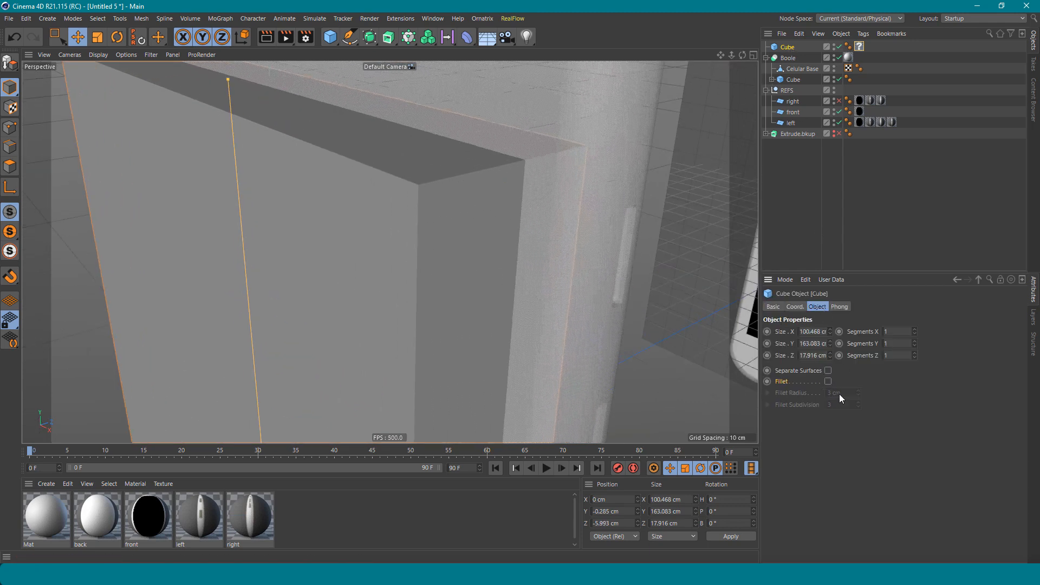
pyautogui.click(827, 382)
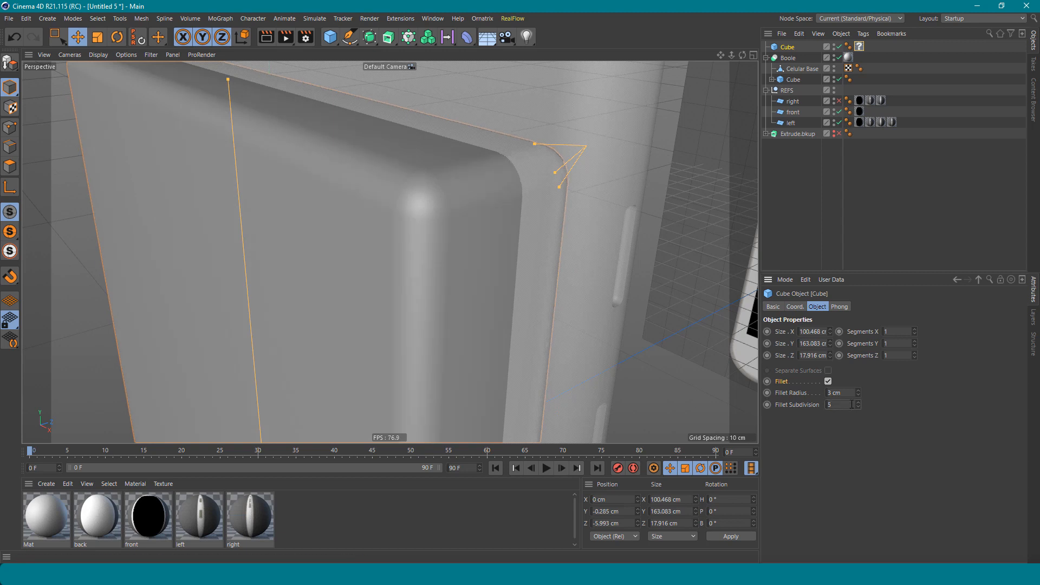
pyautogui.write('1')
pyautogui.press('Return')
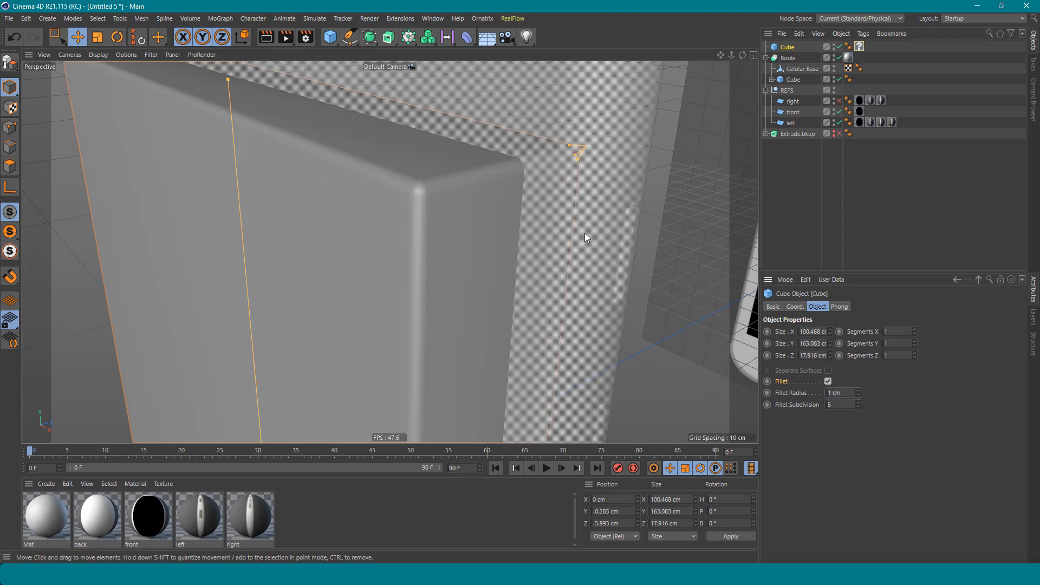
# Reduce the screen cube's fillet radius to 0.5 cm.
pyautogui.keyDown('alt'); pyautogui.moveTo(528, 174); pyautogui.dragTo(575, 175); pyautogui.keyUp('alt')
pyautogui.doubleClick(841, 392)
pyautogui.write('0.5')
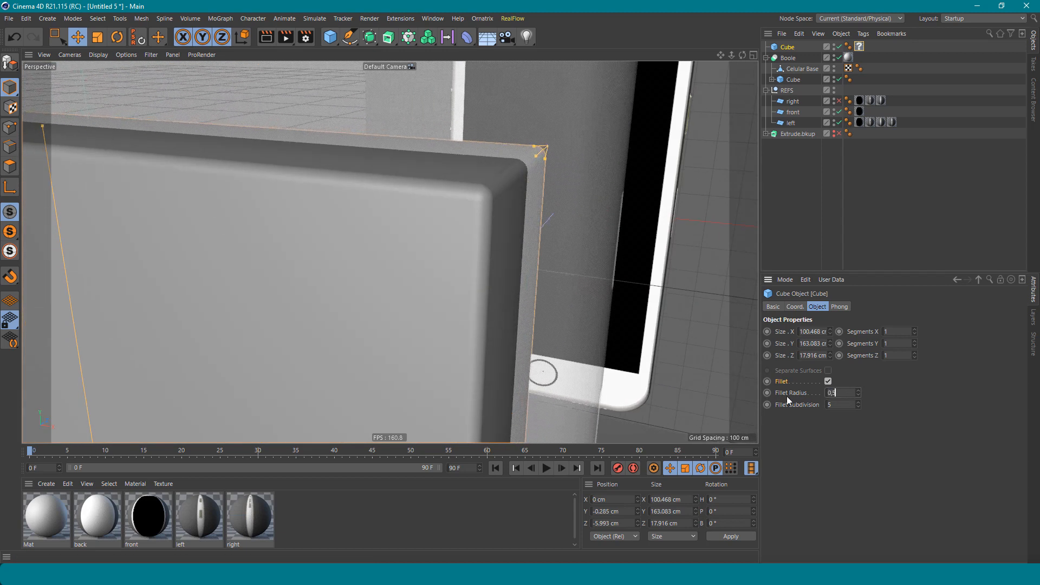
pyautogui.press('Return')
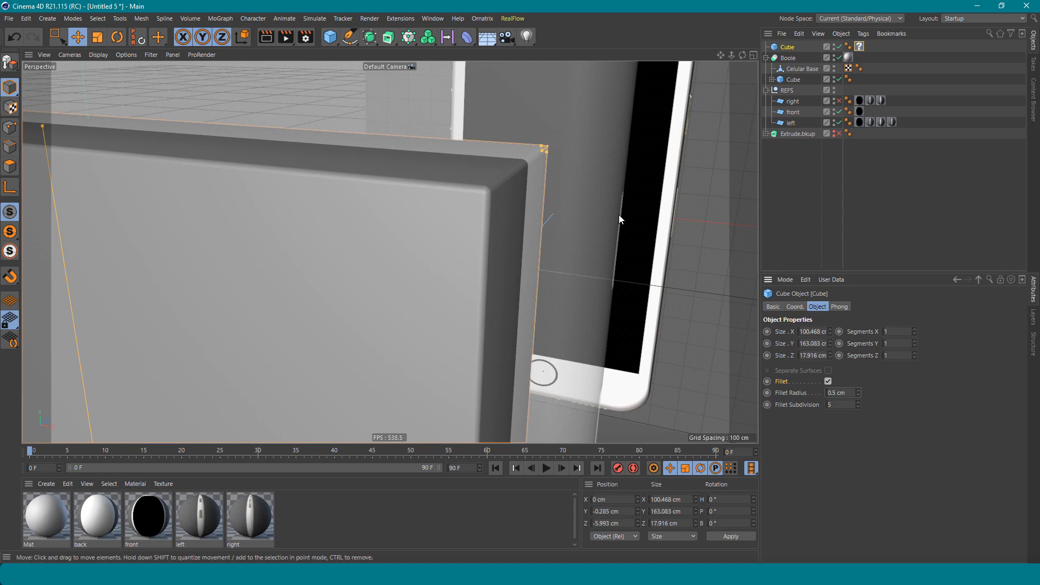
# Place the screen cube in the Boole's cutter group so it cuts the screen recess from the phone body.
pyautogui.keyDown('alt'); pyautogui.moveTo(619, 221); pyautogui.dragTo(497, 194); pyautogui.keyUp('alt')
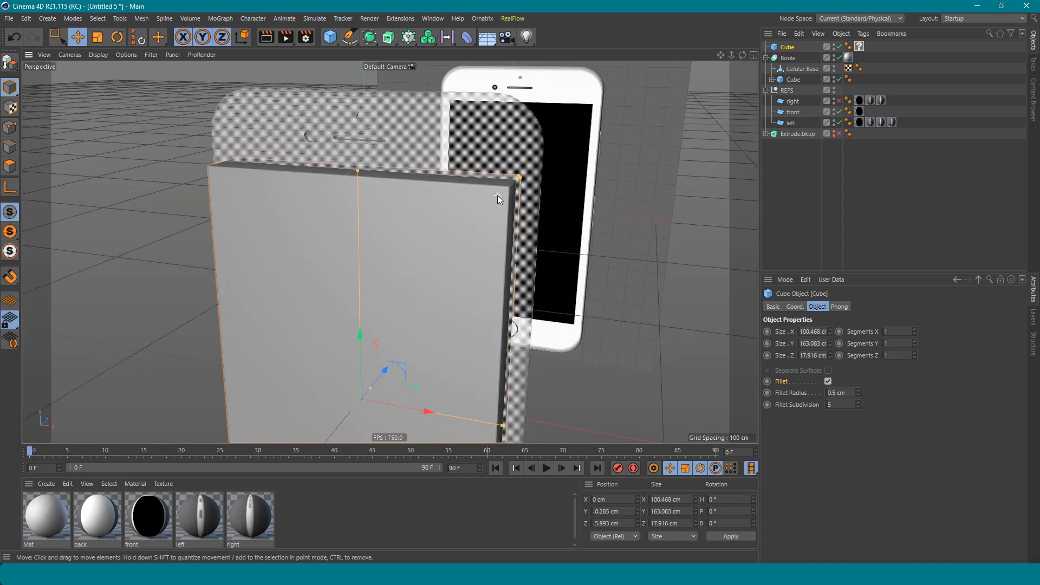
pyautogui.keyDown('alt'); pyautogui.moveTo(420, 199); pyautogui.dragTo(443, 190); pyautogui.keyUp('alt')
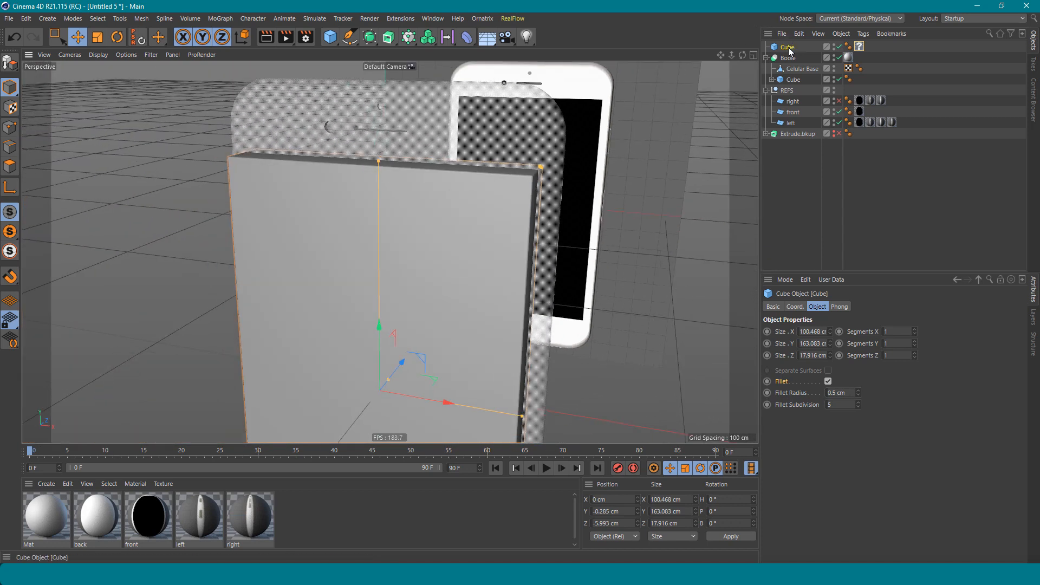
pyautogui.moveTo(796, 81)
pyautogui.mouseDown()
pyautogui.moveTo(796, 104)
pyautogui.moveTo(795, 81)
pyautogui.mouseUp()
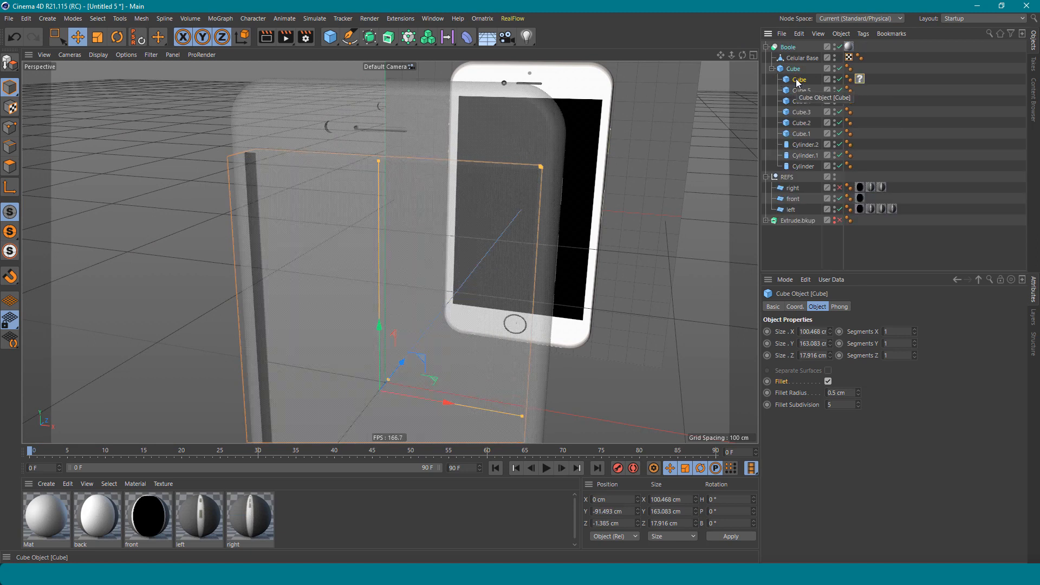
pyautogui.click(771, 69)
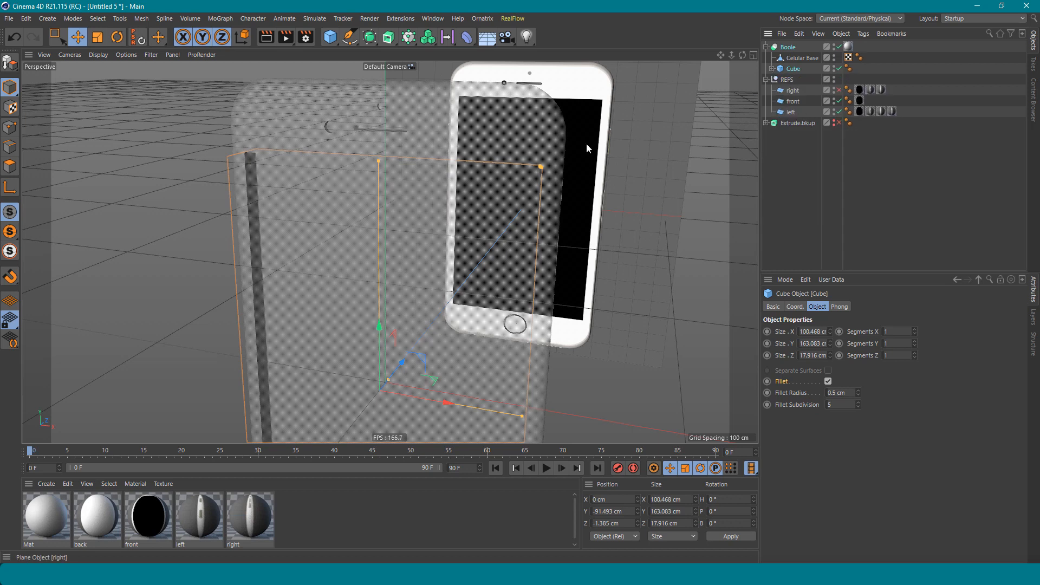
pyautogui.keyDown('alt'); pyautogui.moveTo(383, 162); pyautogui.dragTo(340, 158); pyautogui.keyUp('alt')
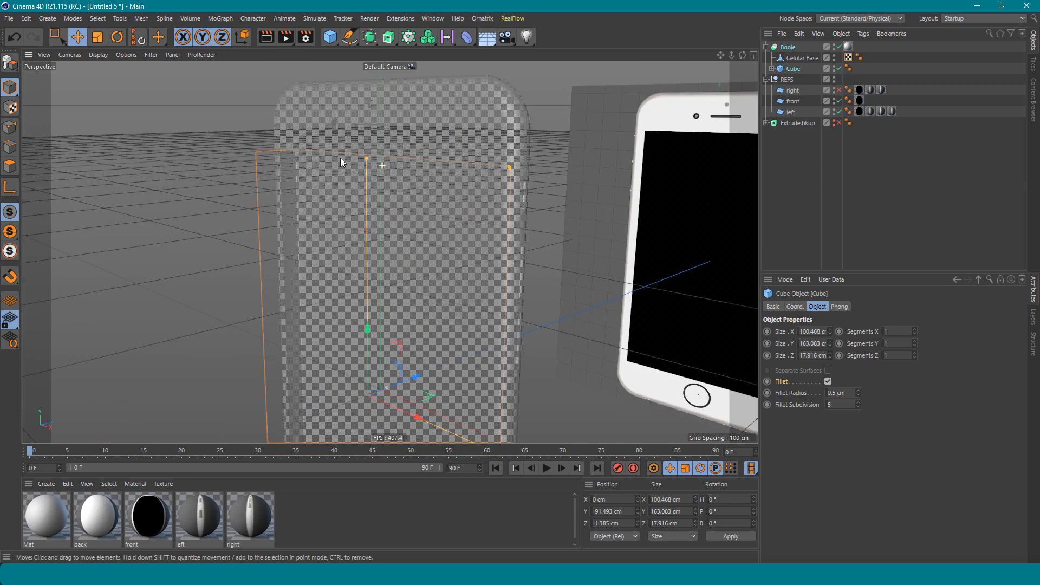
# Add a plane for the display and rotate it 90° in pitch so it stands upright in the phone.
pyautogui.click(203, 173)
pyautogui.click(329, 37)
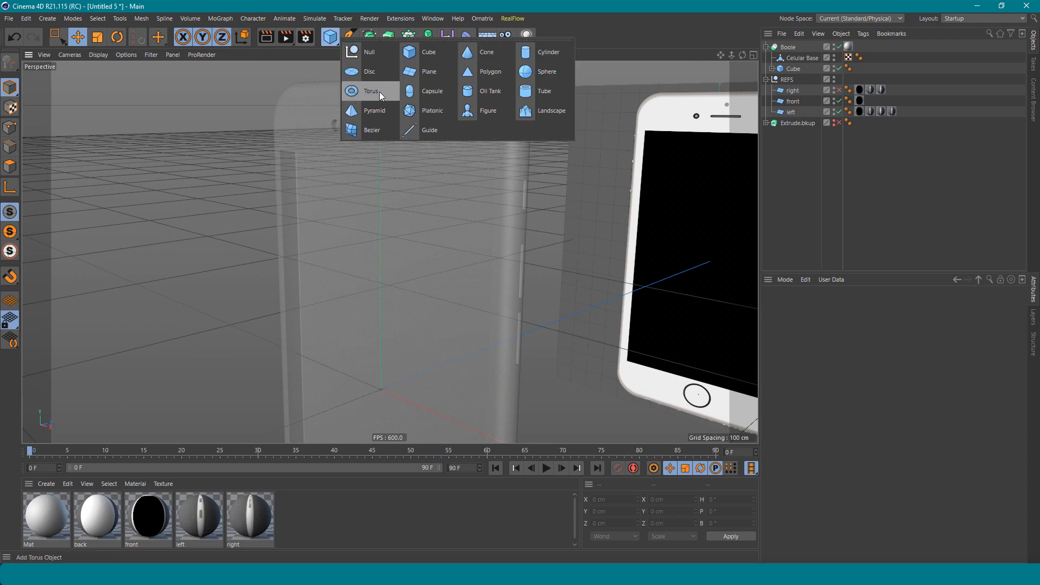
pyautogui.click(447, 76)
pyautogui.press('r')
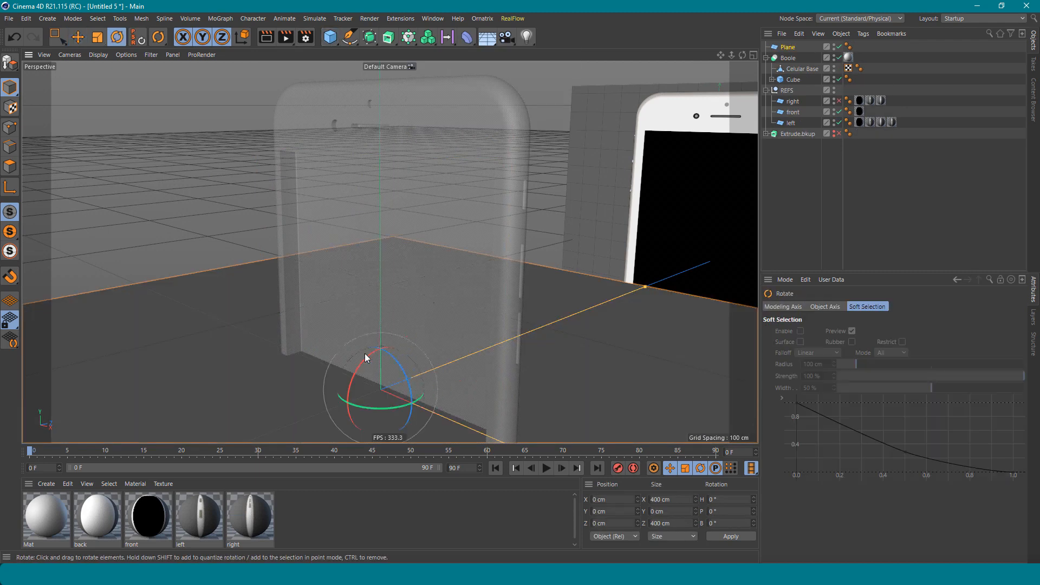
pyautogui.moveTo(367, 355); pyautogui.dragTo(327, 440)
# Turn off X-Ray for the Boole object.
pyautogui.click(794, 59)
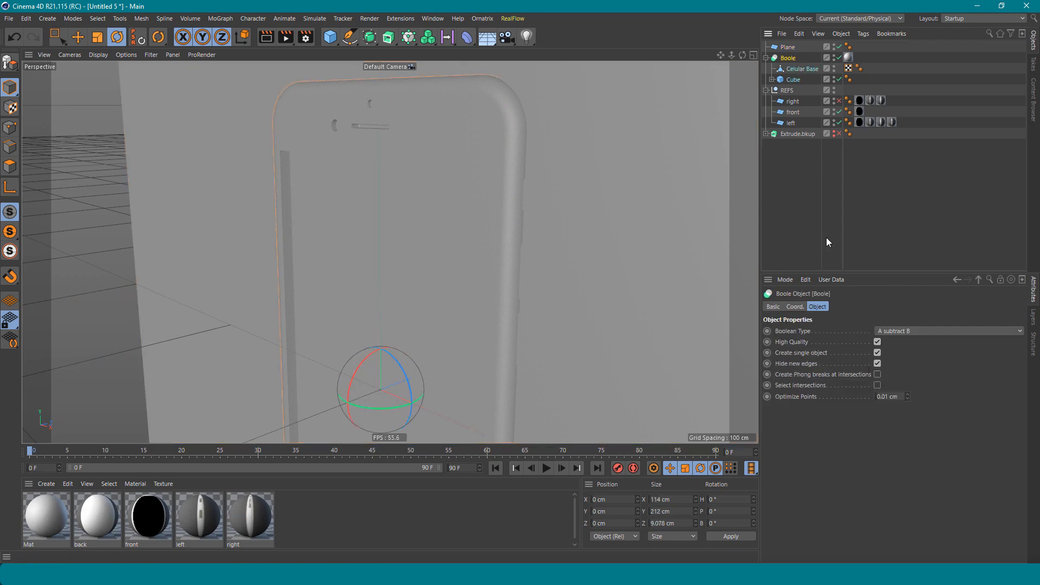
pyautogui.click(771, 306)
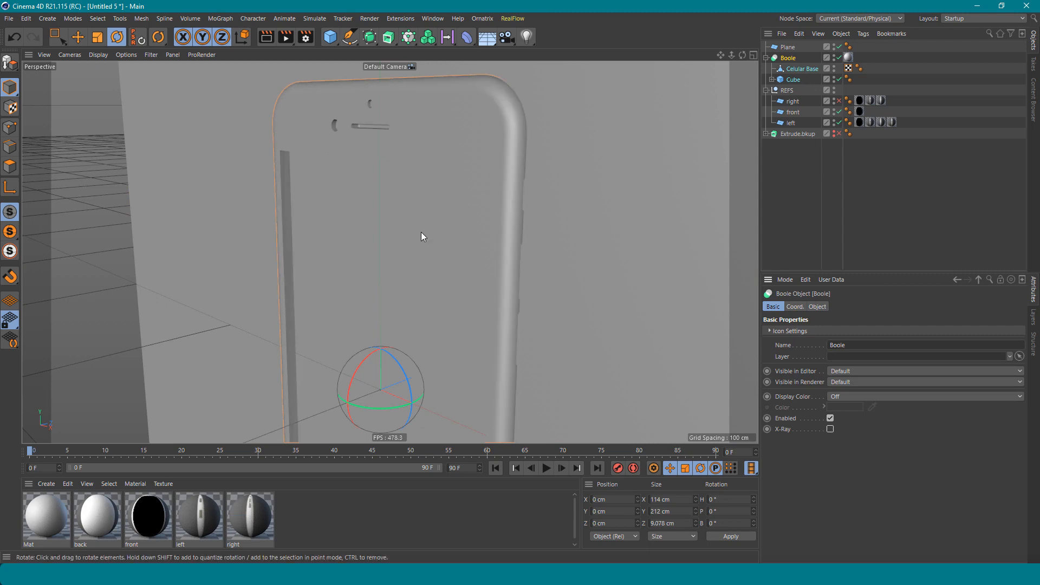
pyautogui.keyDown('alt'); pyautogui.moveTo(421, 232); pyautogui.dragTo(444, 169); pyautogui.keyUp('alt')
# Show shading with lines in the viewport and move the plane into the screen recess at about -3.9 cm in Z.
pyautogui.click(552, 173)
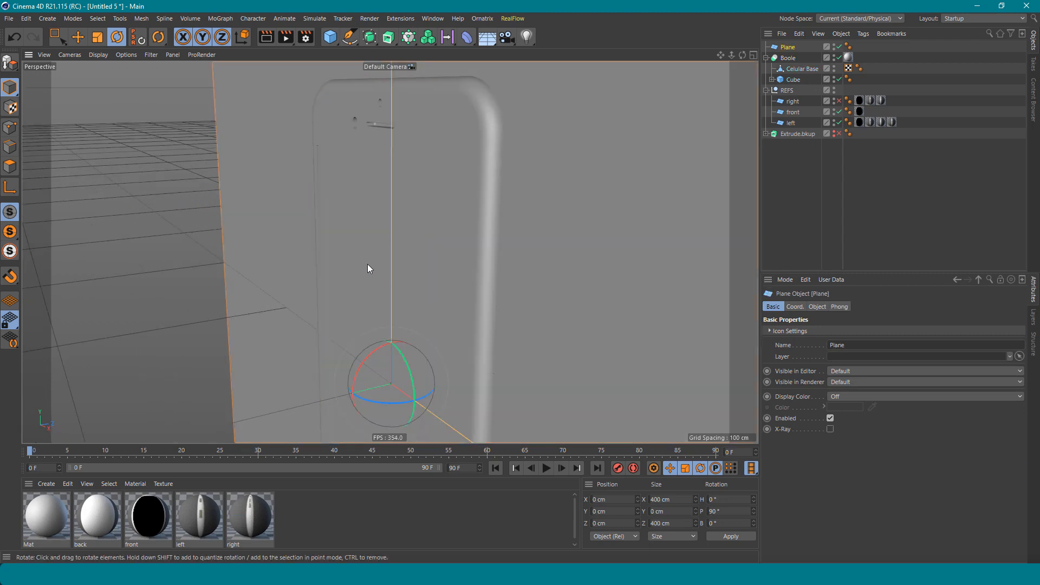
pyautogui.press('n')
pyautogui.press('b')
pyautogui.keyDown('alt'); pyautogui.moveTo(425, 258); pyautogui.dragTo(447, 214, button='middle'); pyautogui.keyUp('alt')
pyautogui.press('e')
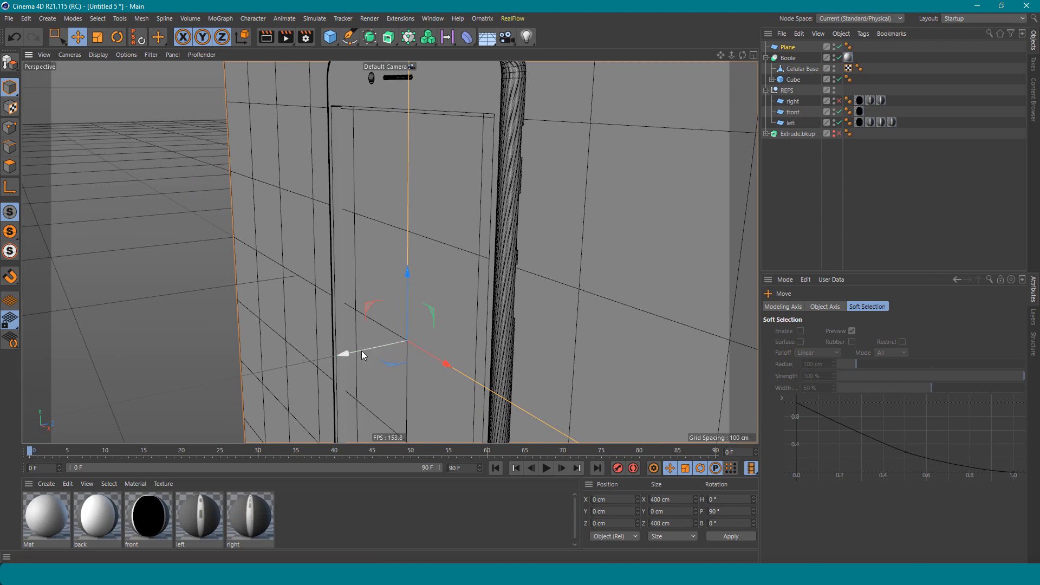
pyautogui.moveTo(360, 350); pyautogui.dragTo(623, 307)
# Resize the plane to about 101.7 cm wide and 165 cm high so it fills the screen recess.
pyautogui.scroll(-5, 632, 307)
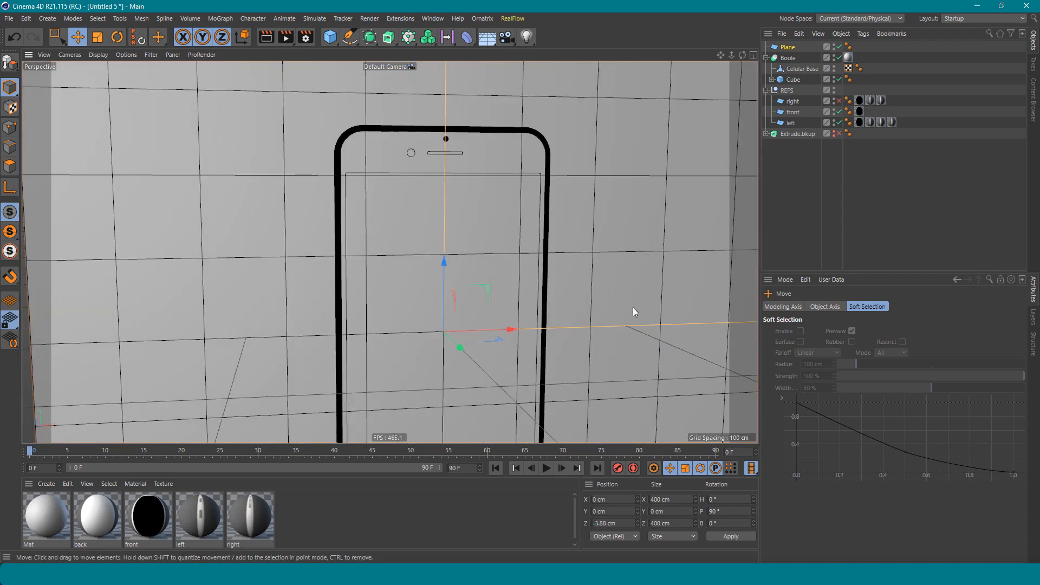
pyautogui.keyDown('alt'); pyautogui.moveTo(682, 313); pyautogui.dragTo(551, 303, button='middle'); pyautogui.keyUp('alt')
pyautogui.moveTo(646, 307); pyautogui.dragTo(444, 316)
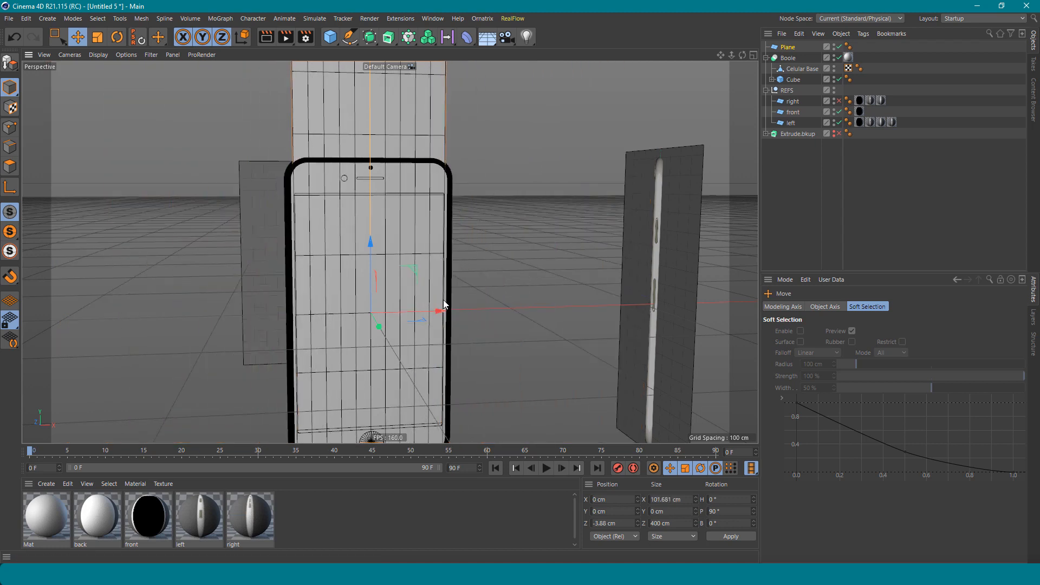
pyautogui.scroll(-3, 417, 203)
pyautogui.moveTo(387, 102); pyautogui.dragTo(391, 285)
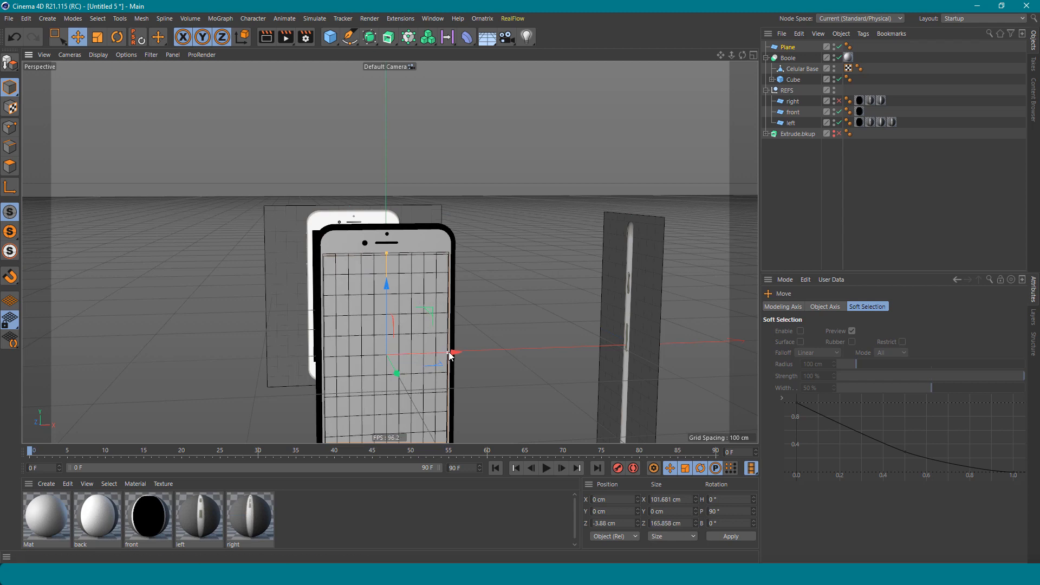
pyautogui.scroll(6, 407, 311)
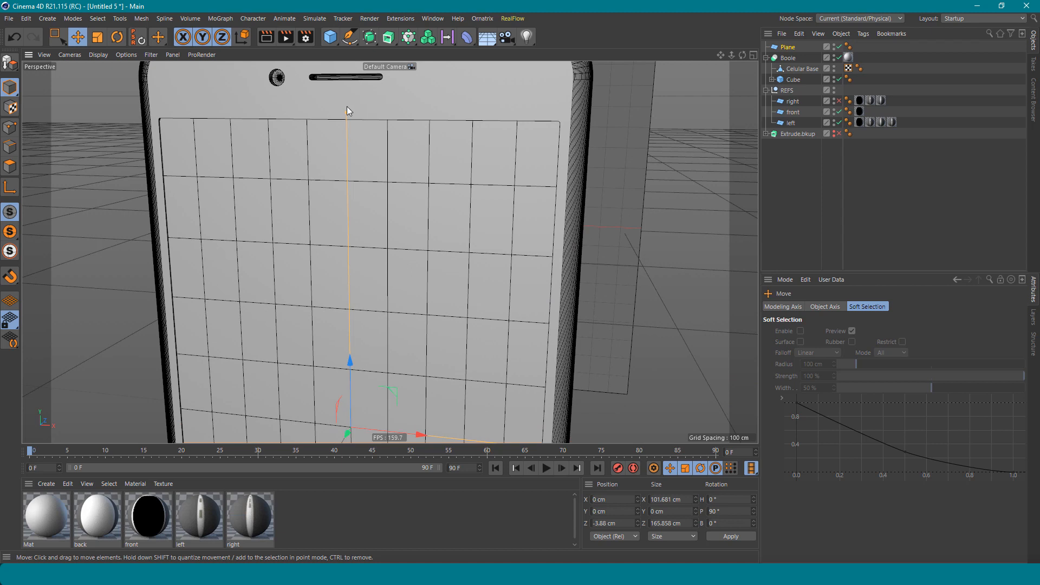
pyautogui.moveTo(347, 111); pyautogui.dragTo(350, 114)
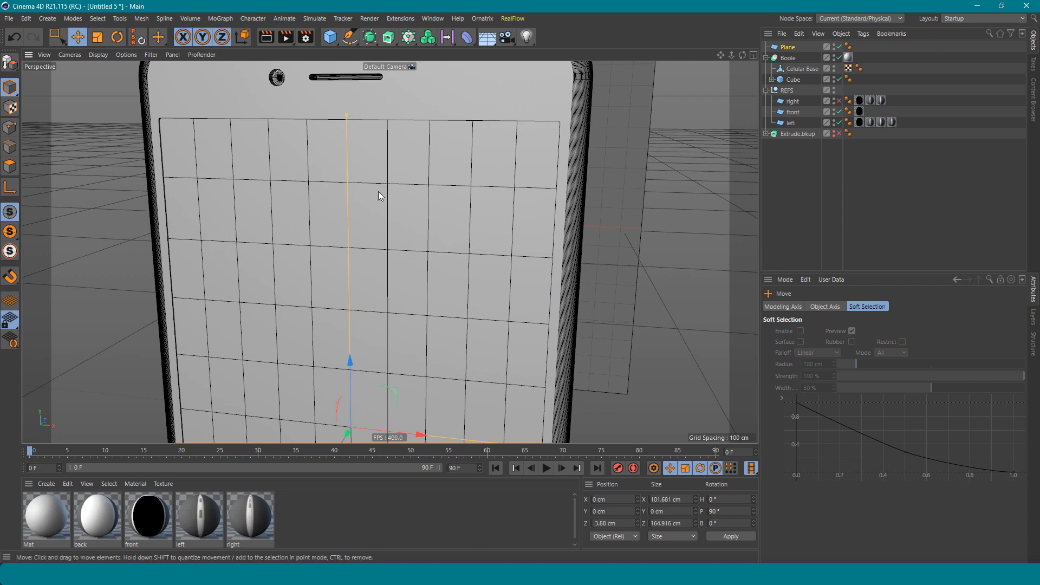
# Create a material with a pale teal color, hue 177° and saturation 30%, and apply it to the screen plane.
pyautogui.keyDown('alt'); pyautogui.moveTo(402, 288); pyautogui.dragTo(407, 190, button='middle'); pyautogui.keyUp('alt')
pyautogui.keyDown('alt'); pyautogui.moveTo(407, 190); pyautogui.dragTo(496, 243); pyautogui.keyUp('alt')
pyautogui.keyDown('alt'); pyautogui.moveTo(411, 309); pyautogui.dragTo(319, 288); pyautogui.keyUp('alt')
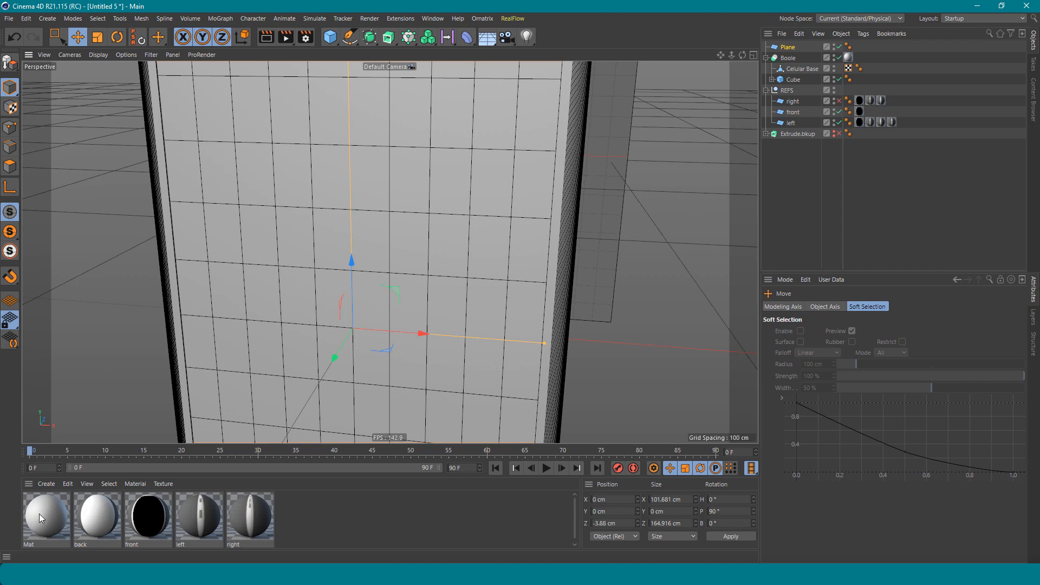
pyautogui.click(347, 523)
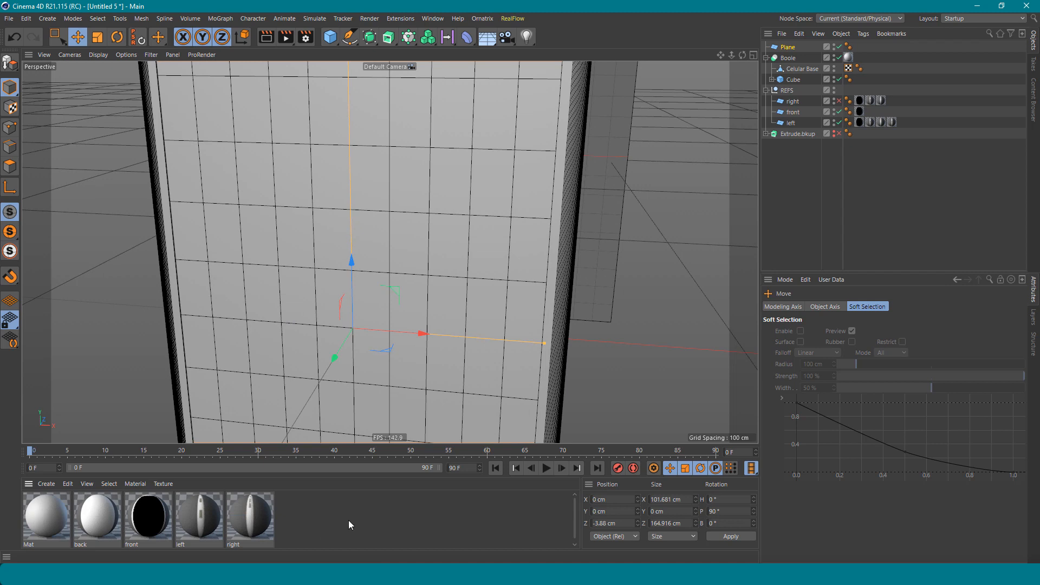
pyautogui.hotkey('ctrl', 'n')
pyautogui.doubleClick(51, 515)
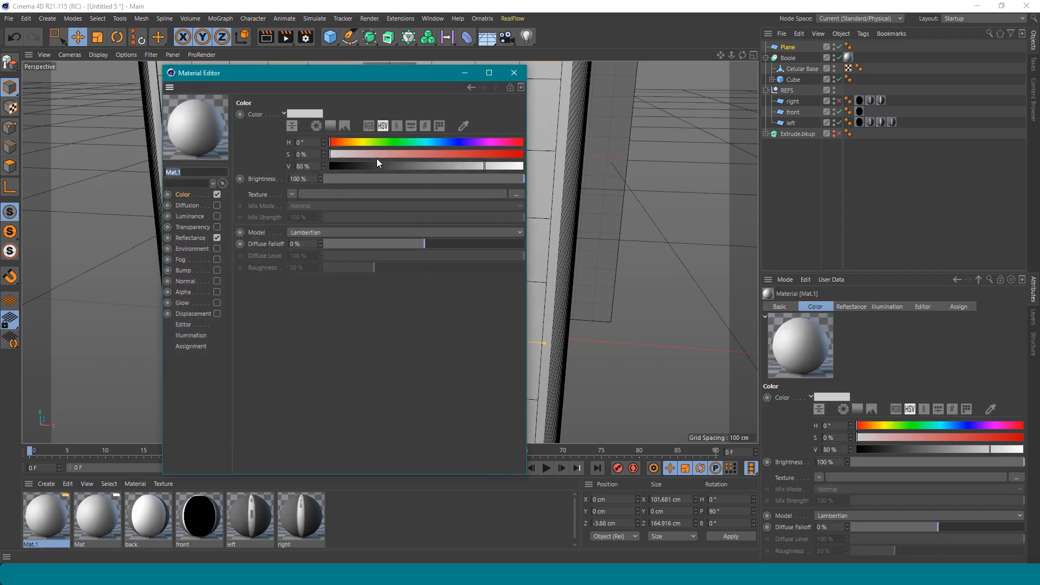
pyautogui.click(425, 143)
pyautogui.moveTo(374, 156); pyautogui.dragTo(388, 154)
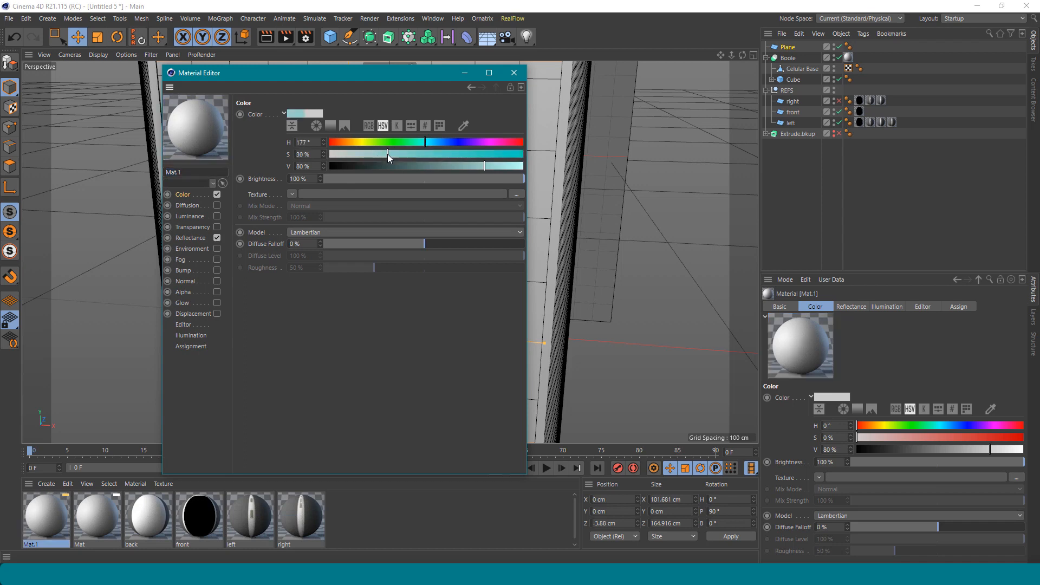
pyautogui.click(513, 73)
pyautogui.moveTo(34, 512); pyautogui.dragTo(294, 317)
# Examine the teal screen plane's fit in the phone's front face, from the home button up to the camera.
pyautogui.scroll(-5, 337, 298)
pyautogui.keyDown('alt'); pyautogui.moveTo(405, 288); pyautogui.dragTo(509, 272); pyautogui.keyUp('alt')
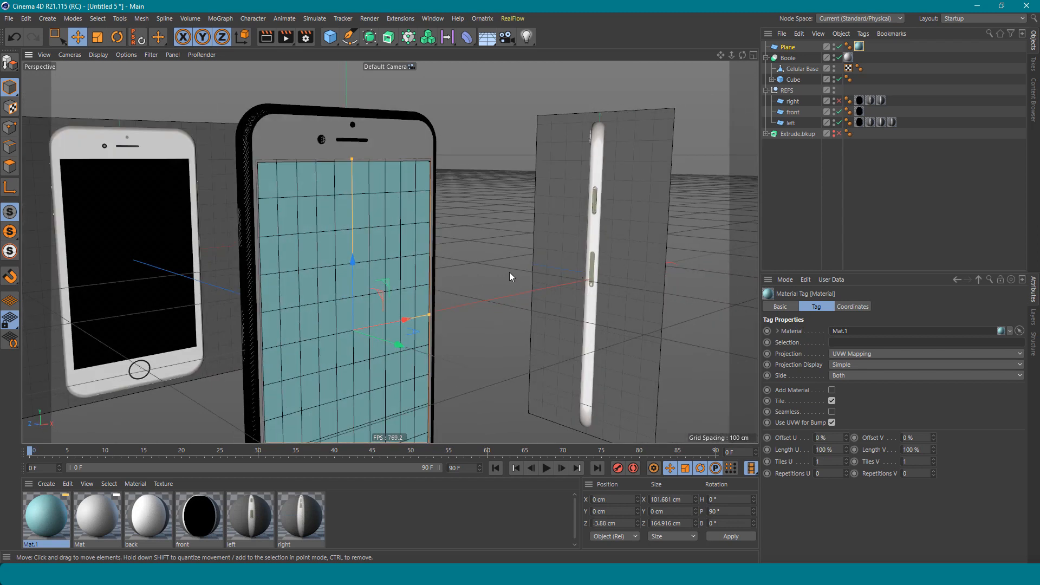
pyautogui.click(464, 288)
pyautogui.keyDown('alt'); pyautogui.moveTo(390, 253); pyautogui.dragTo(385, 206, button='middle'); pyautogui.keyUp('alt')
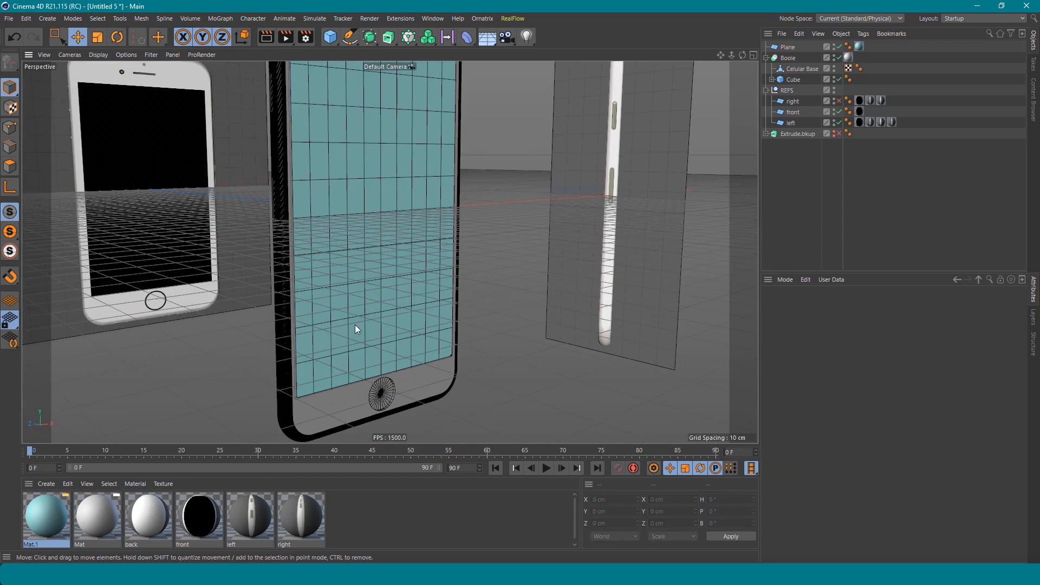
pyautogui.keyDown('alt'); pyautogui.moveTo(356, 325); pyautogui.dragTo(316, 343); pyautogui.keyUp('alt')
pyautogui.keyDown('alt'); pyautogui.moveTo(359, 159); pyautogui.dragTo(350, 296, button='middle'); pyautogui.keyUp('alt')
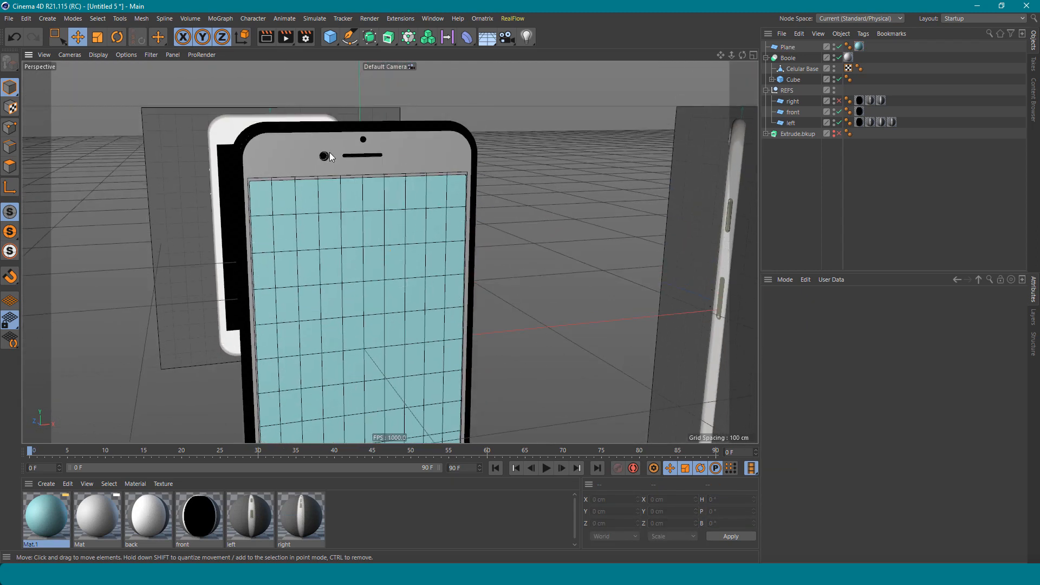
# Save the project in the 02_MODELS folder under the name cel_tutorial_01.
pyautogui.click(9, 19)
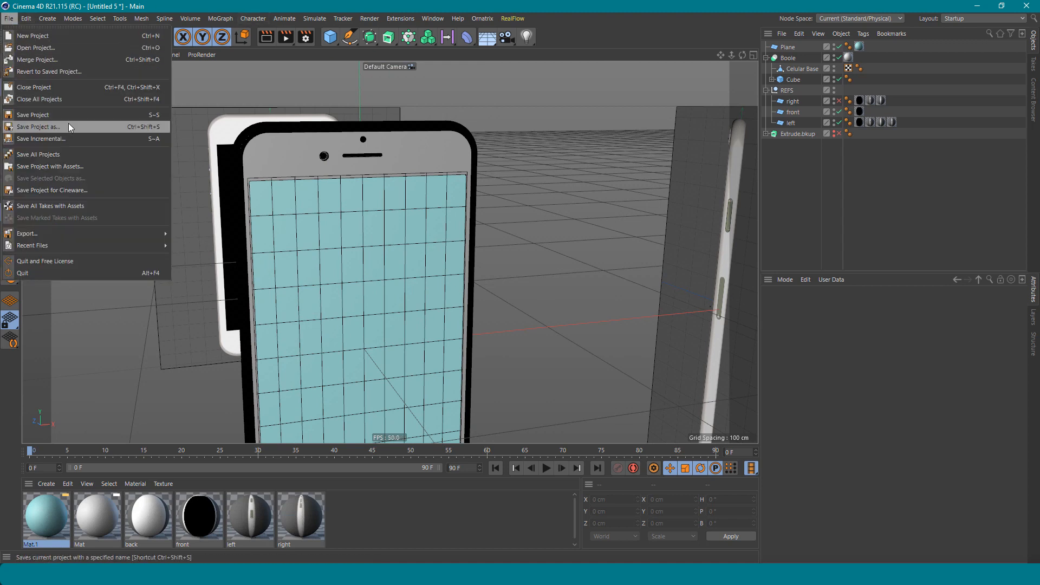
pyautogui.click(38, 127)
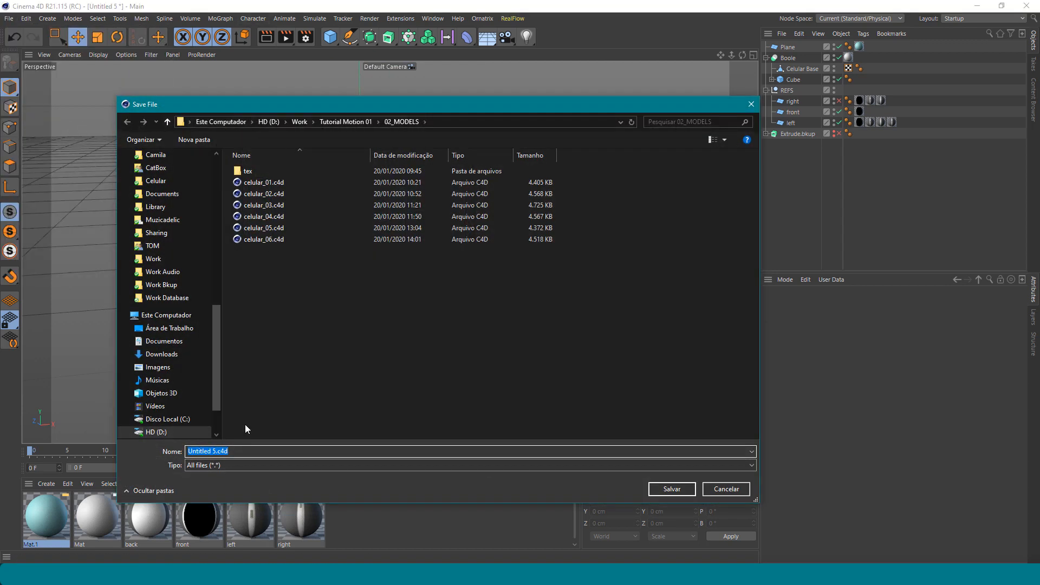
pyautogui.write('cel_tutorial_01')
pyautogui.press('Return')
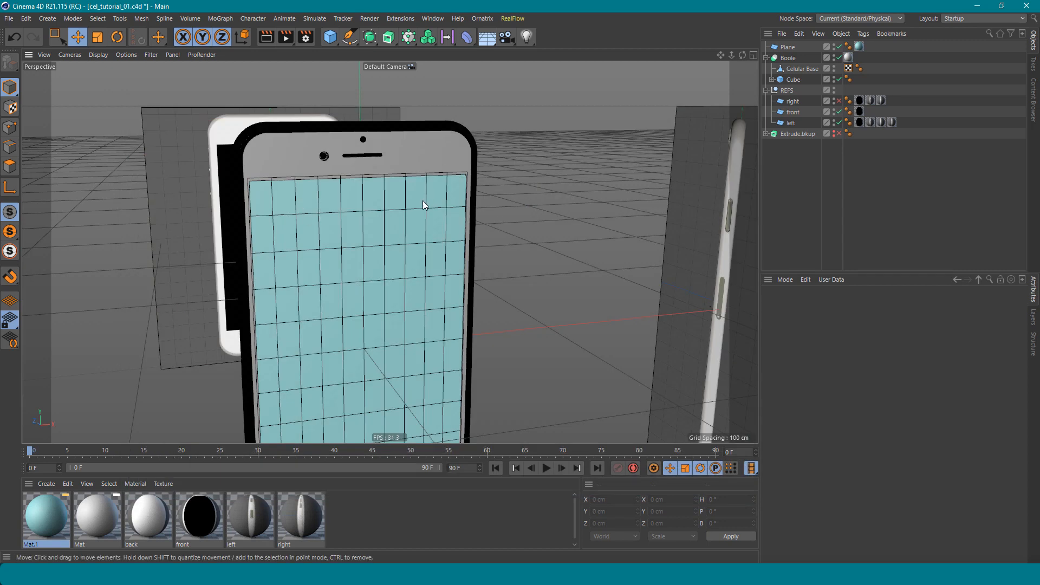
# Add a Tube primitive to the scene for the ring around the phone's home button.
pyautogui.keyDown('alt'); pyautogui.moveTo(422, 201); pyautogui.dragTo(391, 226); pyautogui.keyUp('alt')
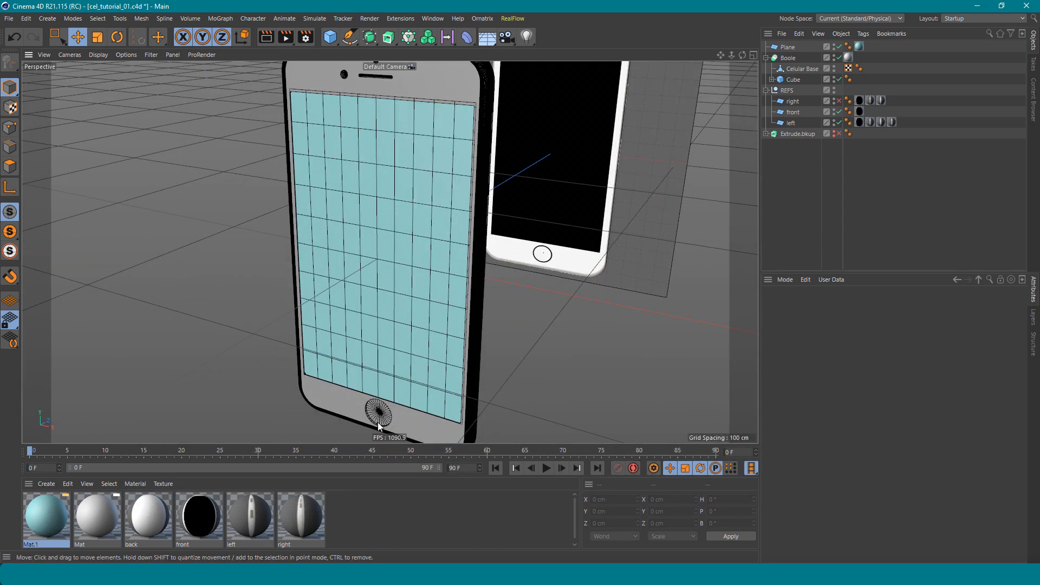
pyautogui.keyDown('alt'); pyautogui.moveTo(434, 346); pyautogui.dragTo(435, 273, button='middle'); pyautogui.keyUp('alt')
pyautogui.keyDown('alt'); pyautogui.moveTo(383, 323); pyautogui.dragTo(490, 320, button='right'); pyautogui.keyUp('alt')
pyautogui.keyDown('alt'); pyautogui.moveTo(471, 308); pyautogui.dragTo(469, 264, button='middle'); pyautogui.keyUp('alt')
pyautogui.keyDown('alt'); pyautogui.moveTo(382, 314); pyautogui.dragTo(440, 271); pyautogui.keyUp('alt')
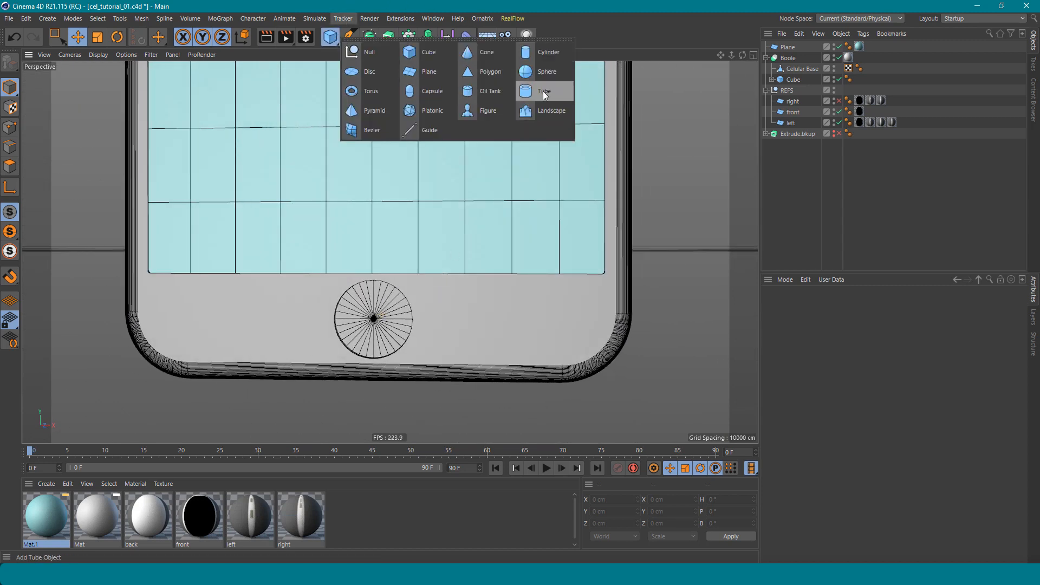
pyautogui.click(542, 91)
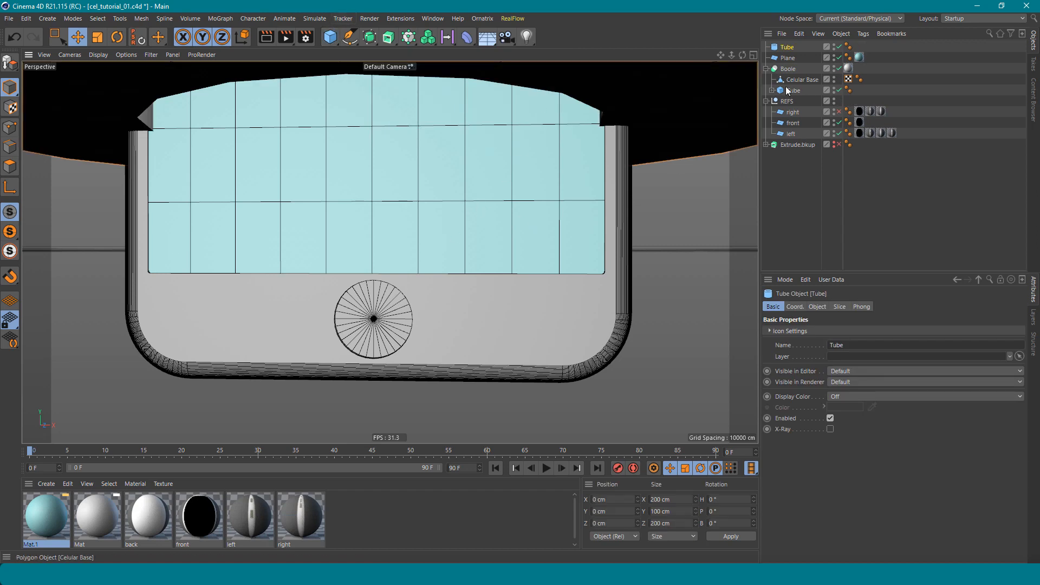
# Turn off the Boole to expose the home-button cylinder, and select the new tube.
pyautogui.click(840, 68)
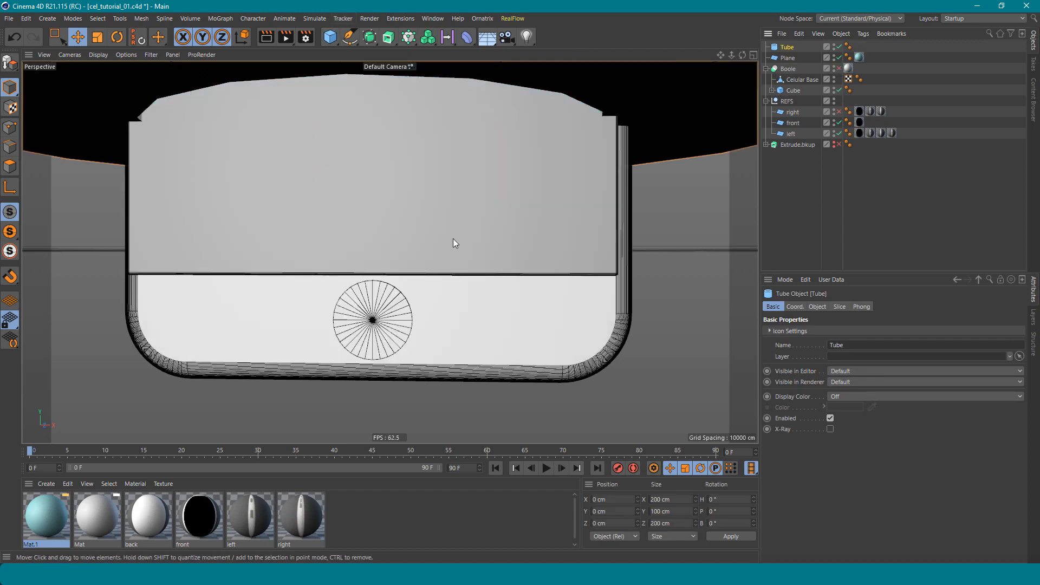
pyautogui.keyDown('alt'); pyautogui.moveTo(453, 238); pyautogui.dragTo(587, 128); pyautogui.keyUp('alt')
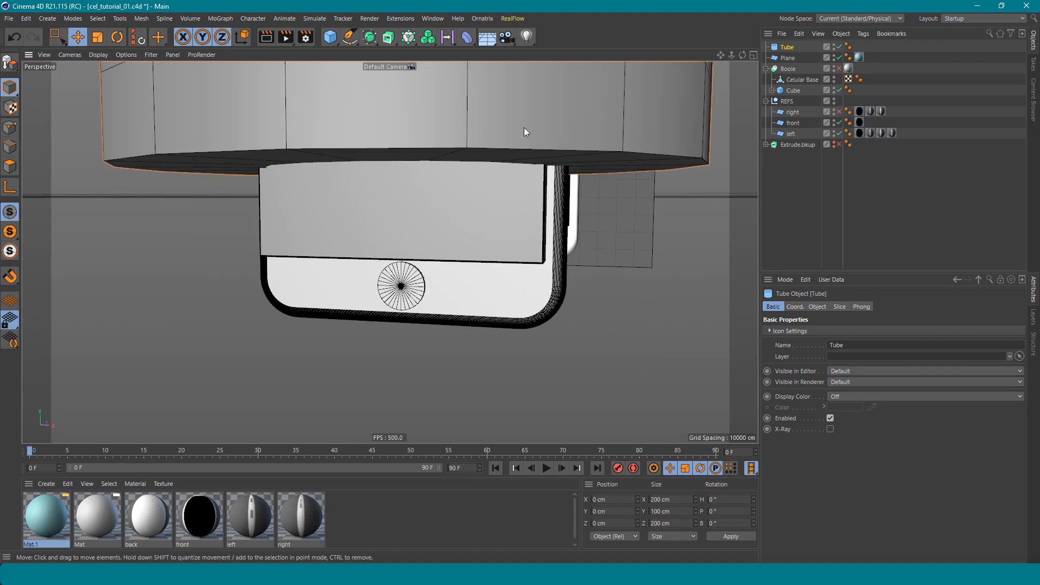
pyautogui.keyDown('alt'); pyautogui.moveTo(525, 128); pyautogui.dragTo(523, 242, button='middle'); pyautogui.keyUp('alt')
pyautogui.scroll(-5, 523, 241)
pyautogui.keyDown('alt'); pyautogui.moveTo(503, 177); pyautogui.dragTo(475, 271); pyautogui.keyUp('alt')
pyautogui.click(476, 367)
pyautogui.scroll(5, 476, 368)
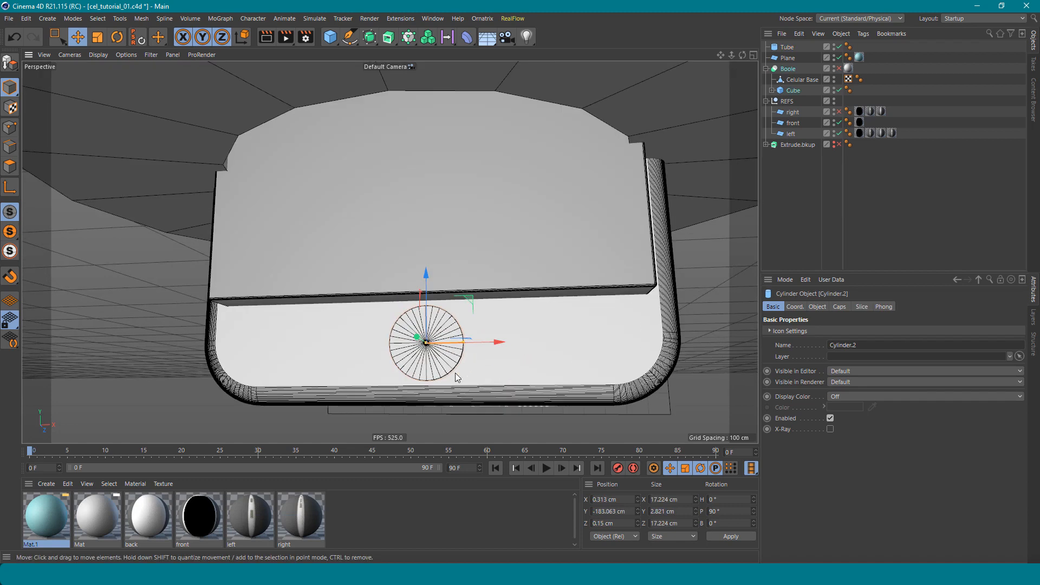
pyautogui.keyDown('alt'); pyautogui.moveTo(546, 222); pyautogui.dragTo(531, 264, button='middle'); pyautogui.keyUp('alt')
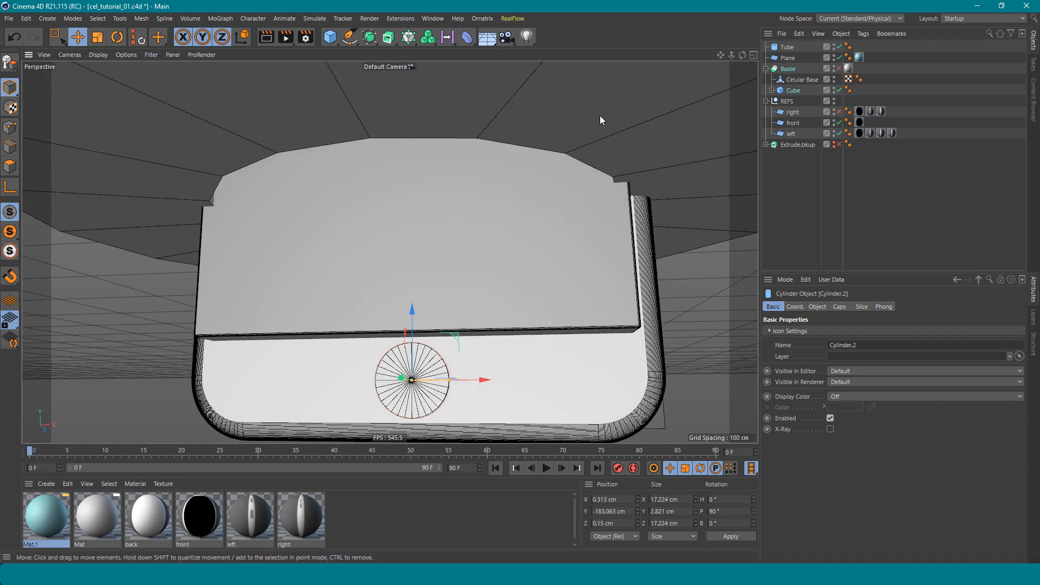
pyautogui.click(603, 114)
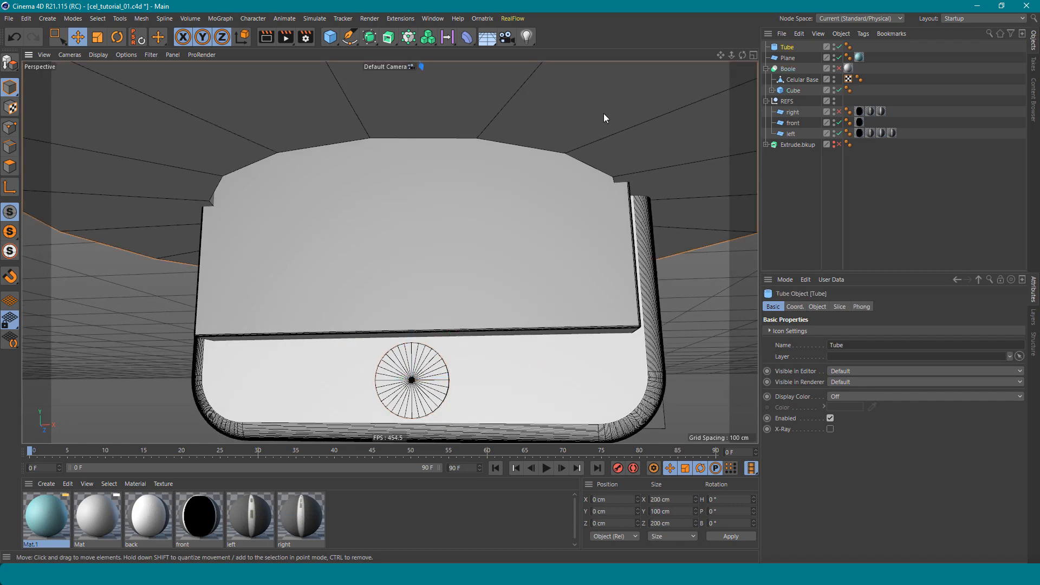
# Locate the Transfer command and its shortcut among the object tools.
pyautogui.click(118, 19)
pyautogui.moveTo(142, 18)
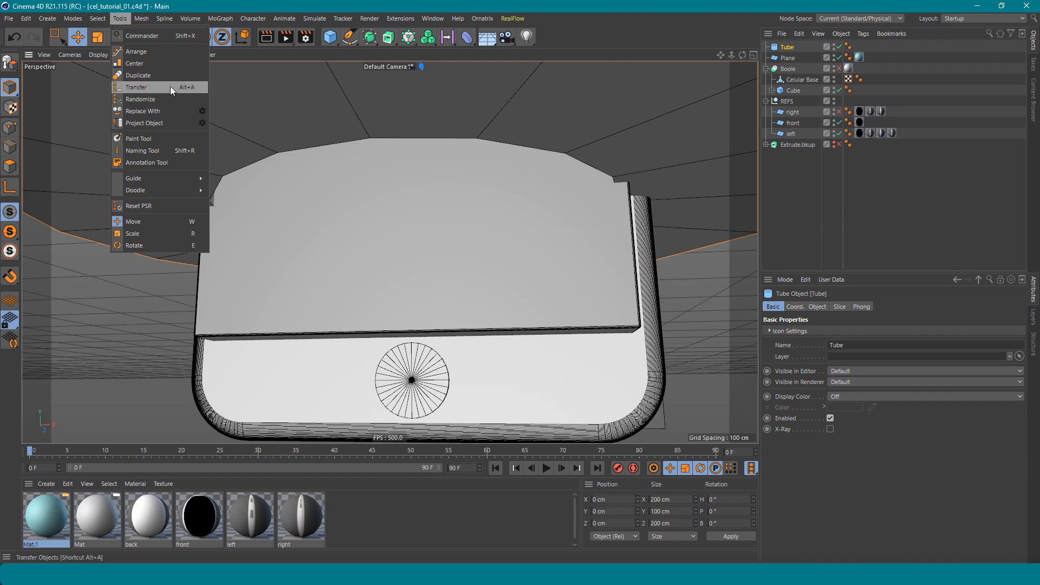
pyautogui.click(115, 20)
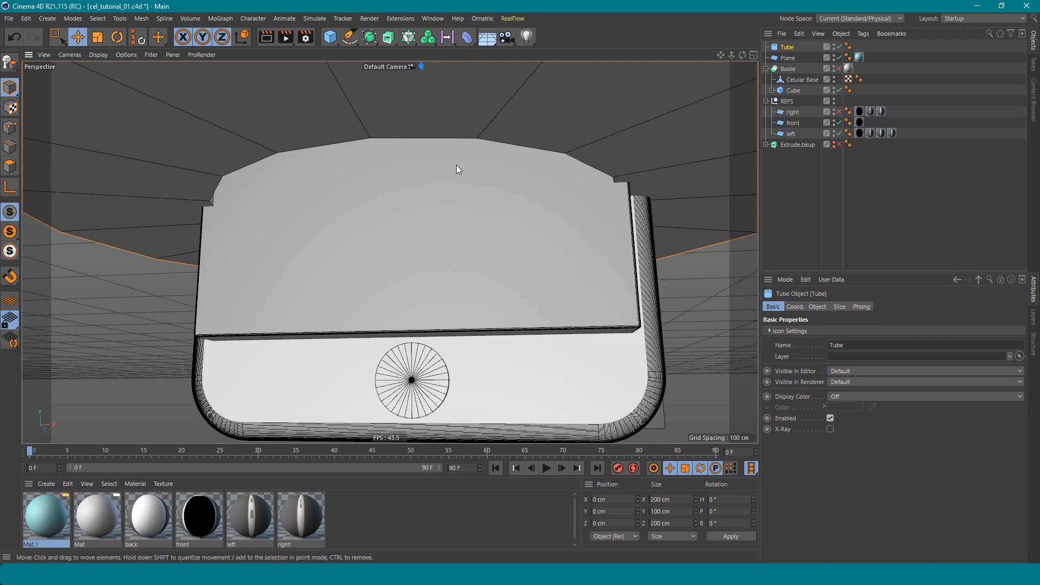
# Look up the Commander entry in Customize Commands by filtering for the shortcut Shift+X.
pyautogui.click(492, 18)
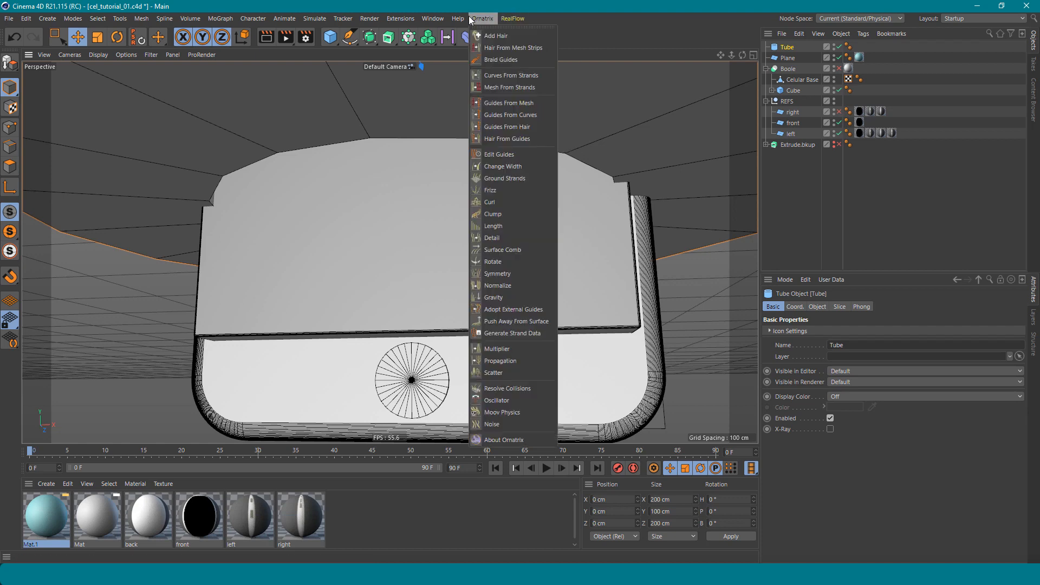
pyautogui.moveTo(479, 37)
pyautogui.click(607, 39)
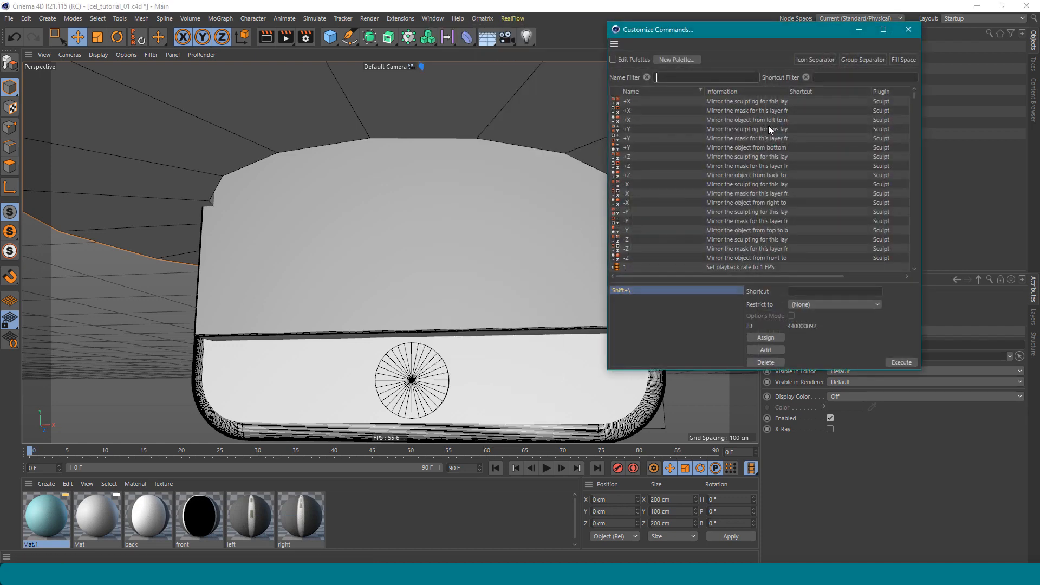
pyautogui.click(833, 76)
pyautogui.hotkey('shift', 'x')
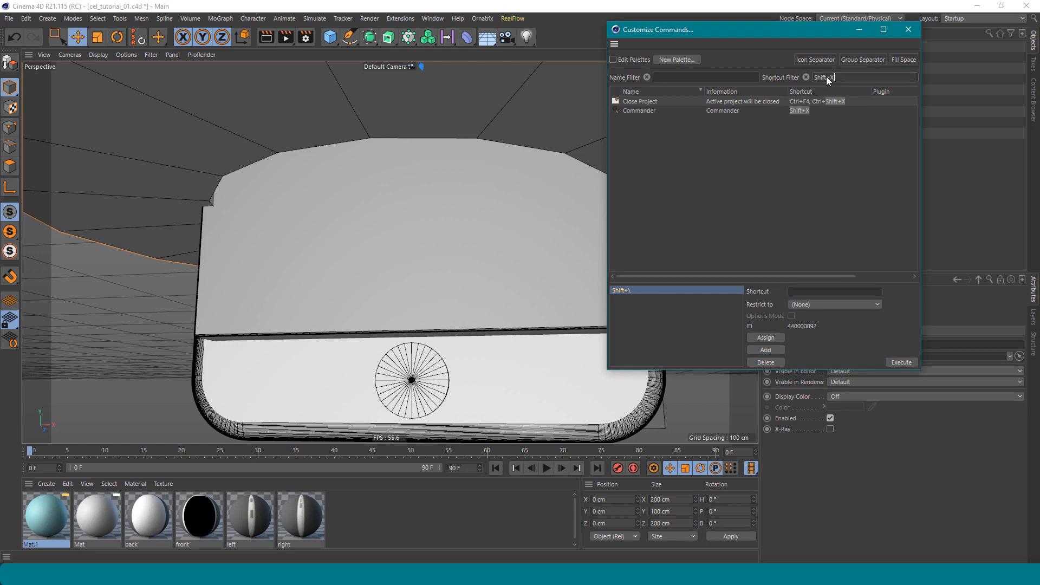
pyautogui.click(635, 111)
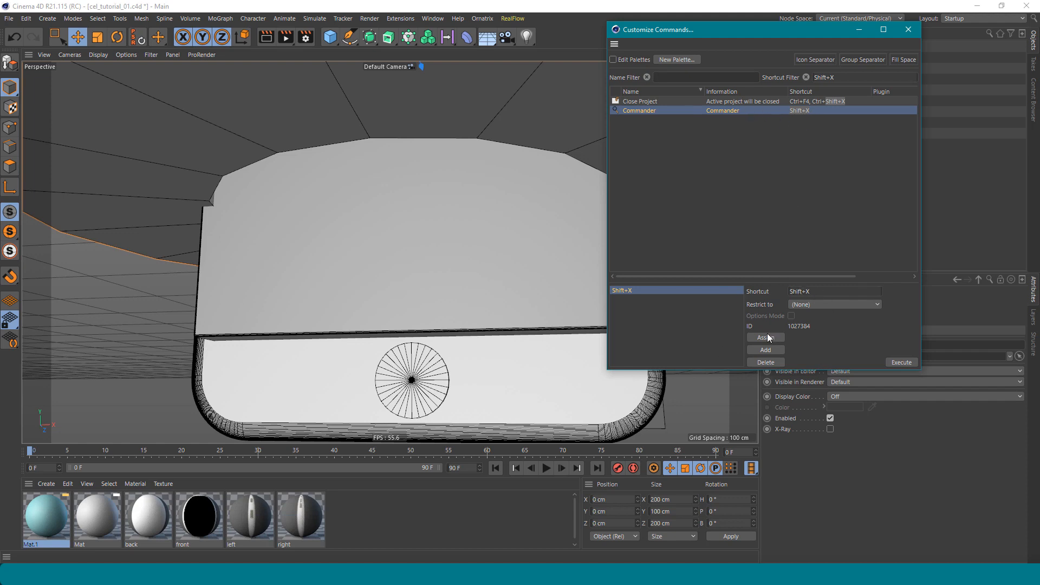
pyautogui.click(908, 30)
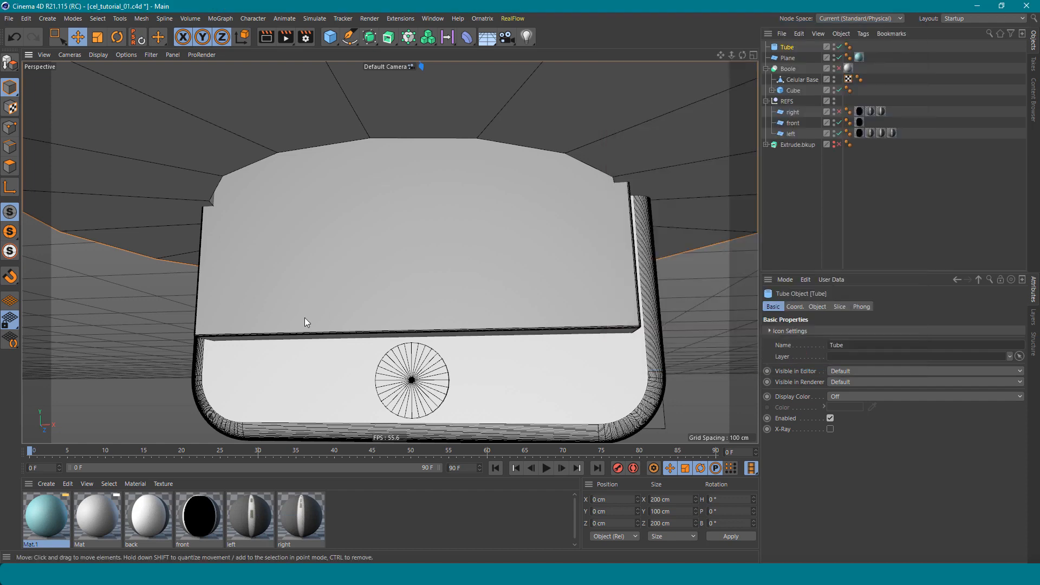
# Find the Transfer tool through the Commander and transfer the tube to the home-button cylinder's position and rotation.
pyautogui.hotkey('shift', 'c')
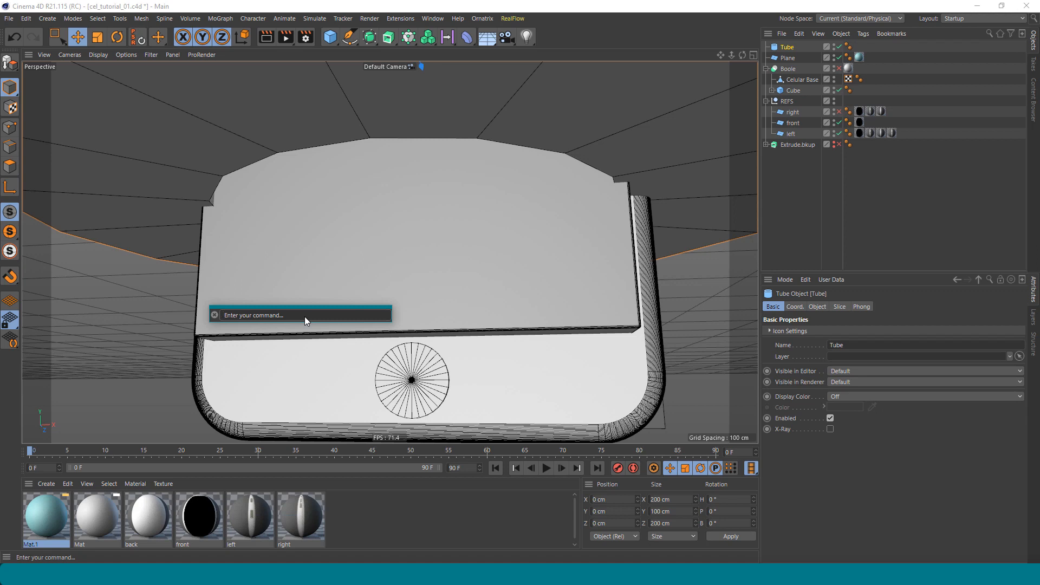
pyautogui.write('tra')
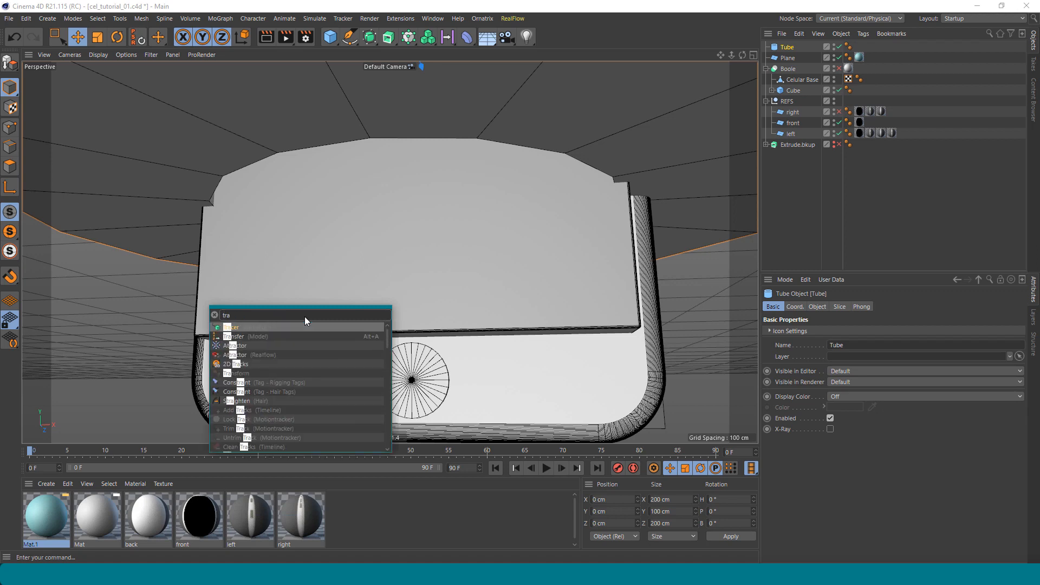
pyautogui.write('nsfer')
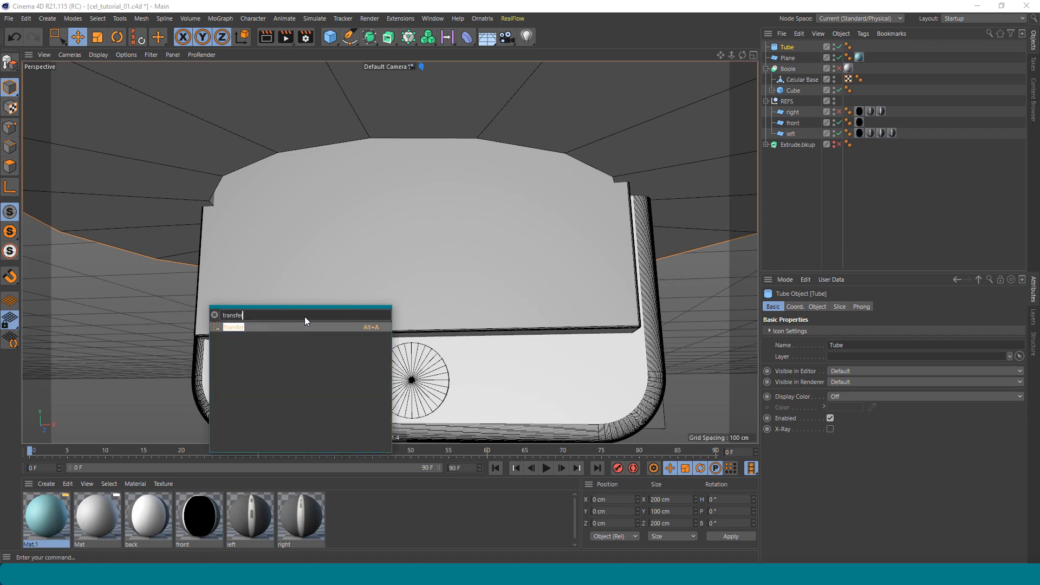
pyautogui.click(238, 326)
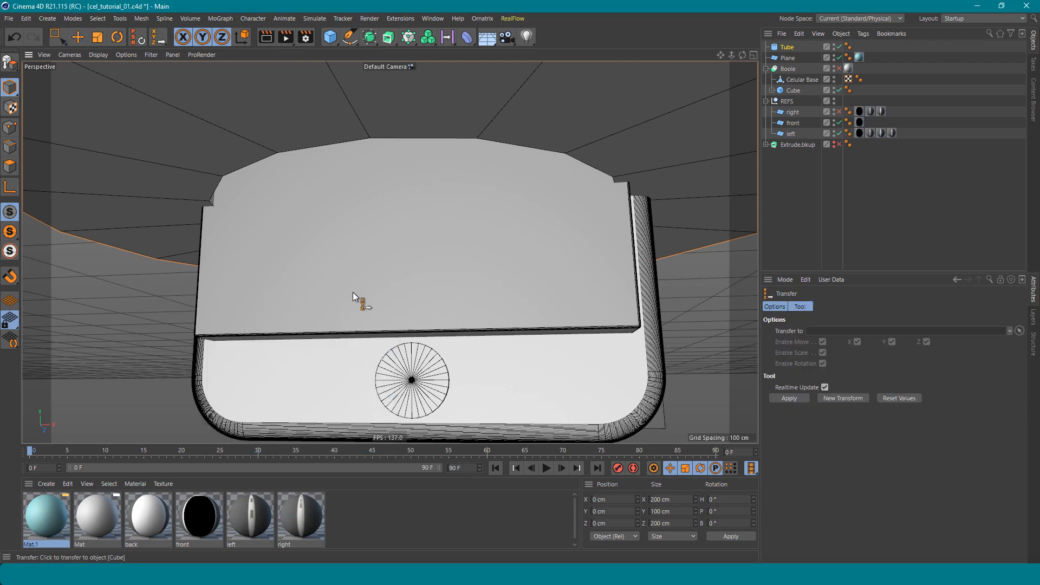
pyautogui.keyDown('alt'); pyautogui.moveTo(274, 337); pyautogui.dragTo(395, 360); pyautogui.keyUp('alt')
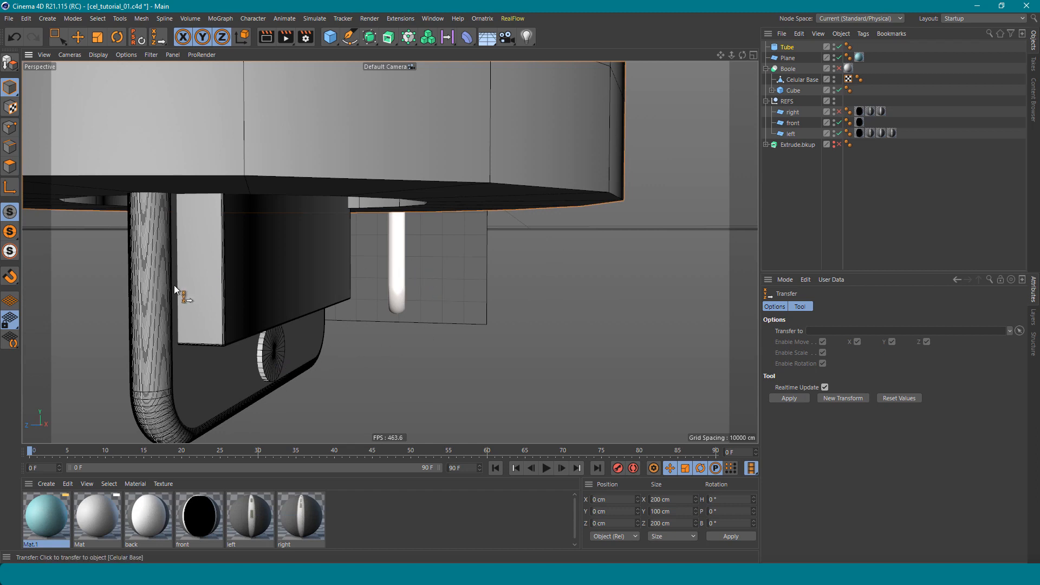
pyautogui.click(268, 359)
# Scale the tube down uniformly to about 16.8 cm across and 8.4 cm high around the home button.
pyautogui.keyDown('alt'); pyautogui.moveTo(348, 325); pyautogui.dragTo(562, 199); pyautogui.keyUp('alt')
pyautogui.press('e')
pyautogui.keyDown('alt'); pyautogui.moveTo(457, 252); pyautogui.dragTo(428, 267); pyautogui.keyUp('alt')
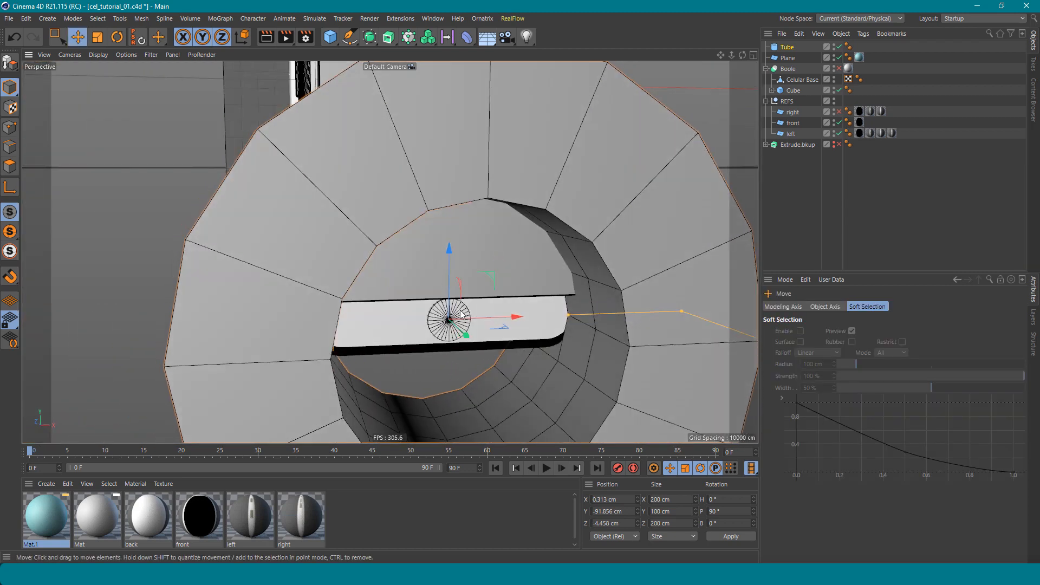
pyautogui.click(794, 49)
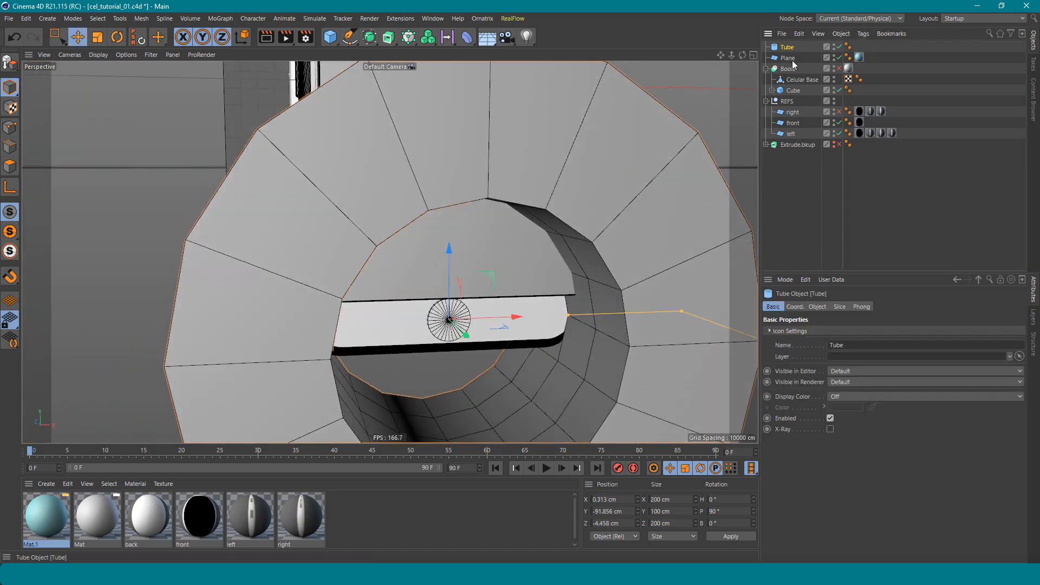
pyautogui.press('t')
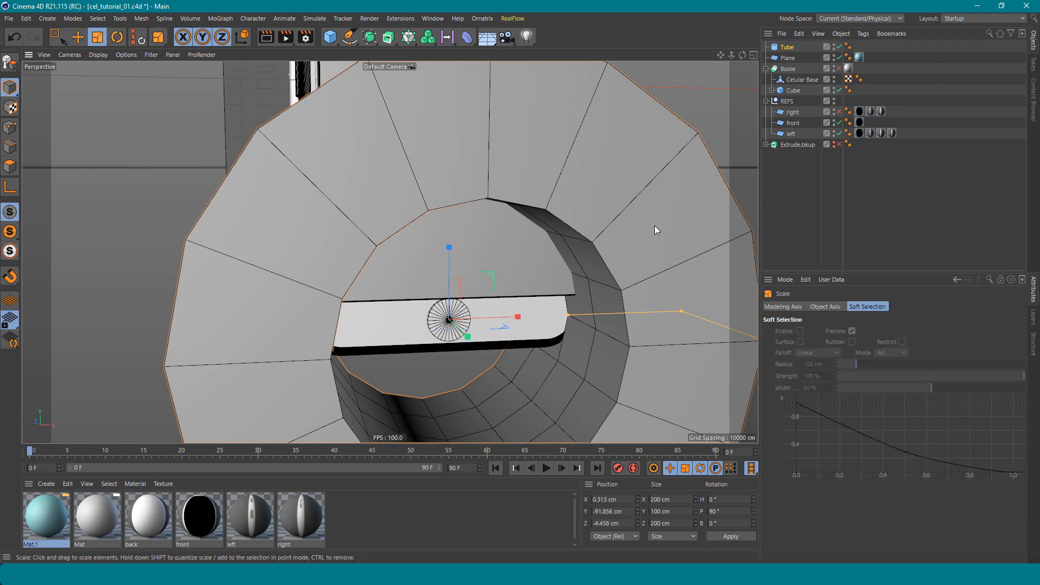
pyautogui.moveTo(654, 225); pyautogui.dragTo(311, 355)
pyautogui.keyDown('alt'); pyautogui.moveTo(435, 325); pyautogui.dragTo(632, 319, button='right'); pyautogui.keyUp('alt')
pyautogui.keyDown('alt'); pyautogui.moveTo(396, 255); pyautogui.dragTo(389, 249, button='middle'); pyautogui.keyUp('alt')
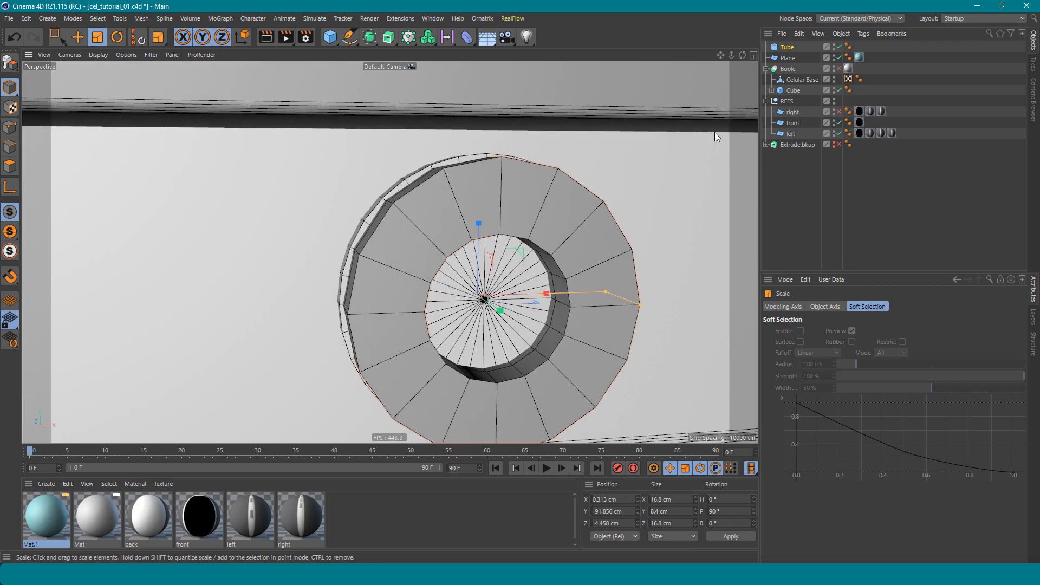
# Try 80 height segments on the tube, but settle on 1.
pyautogui.click(787, 48)
pyautogui.click(818, 306)
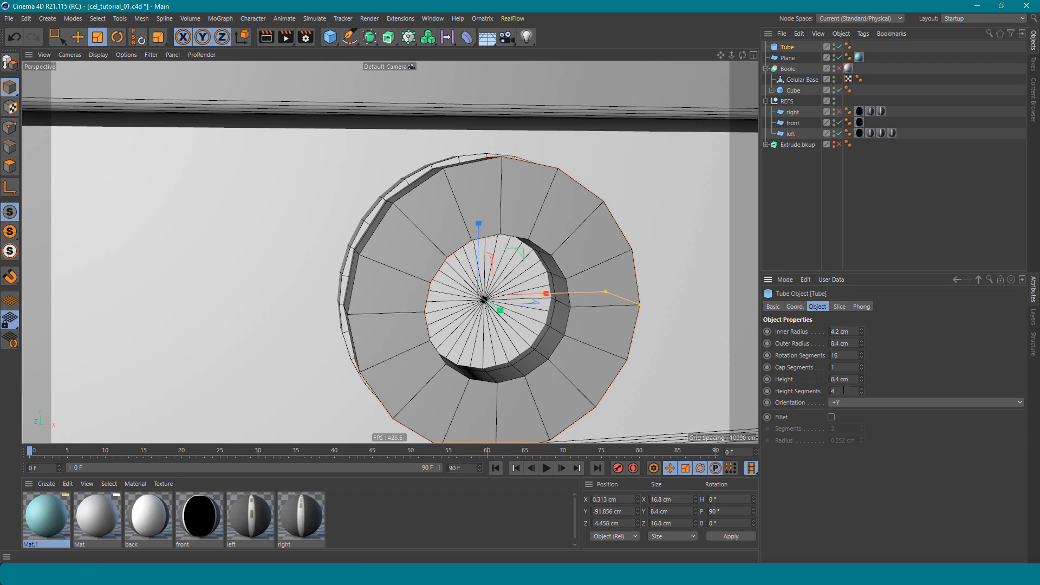
pyautogui.moveTo(841, 391); pyautogui.dragTo(797, 405)
pyautogui.write('80')
pyautogui.press('Return')
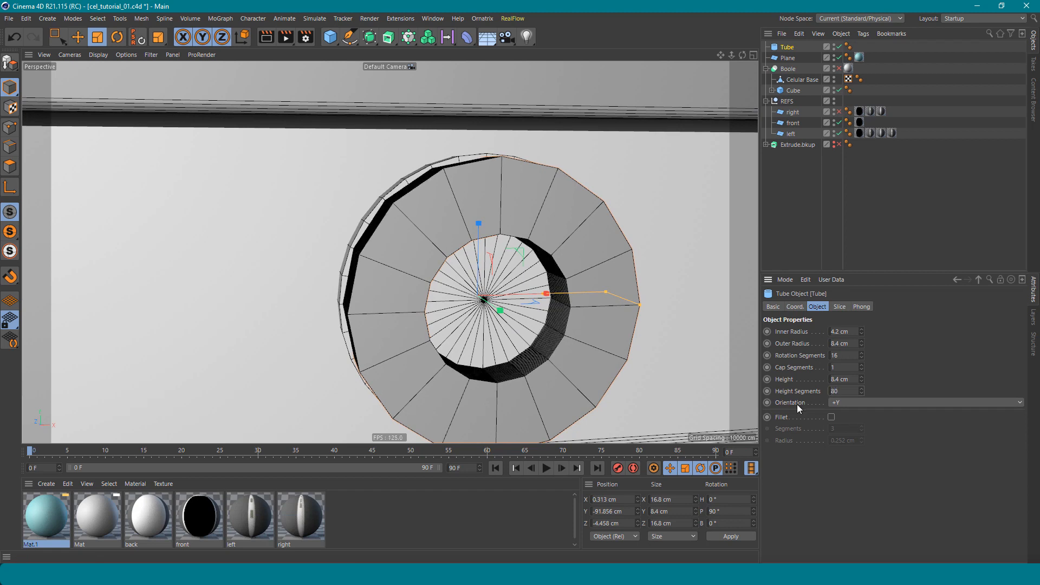
pyautogui.moveTo(841, 391); pyautogui.dragTo(795, 390)
pyautogui.write('1')
pyautogui.press('Return')
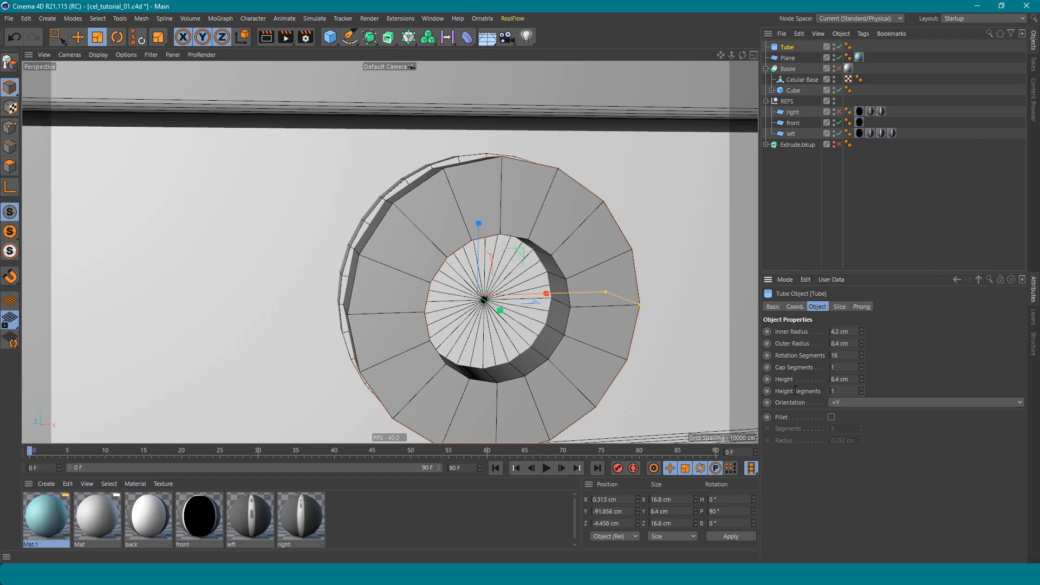
# Set the tube's rotation segments to 80.
pyautogui.moveTo(839, 359); pyautogui.dragTo(812, 358)
pyautogui.write('80')
pyautogui.press('Return')
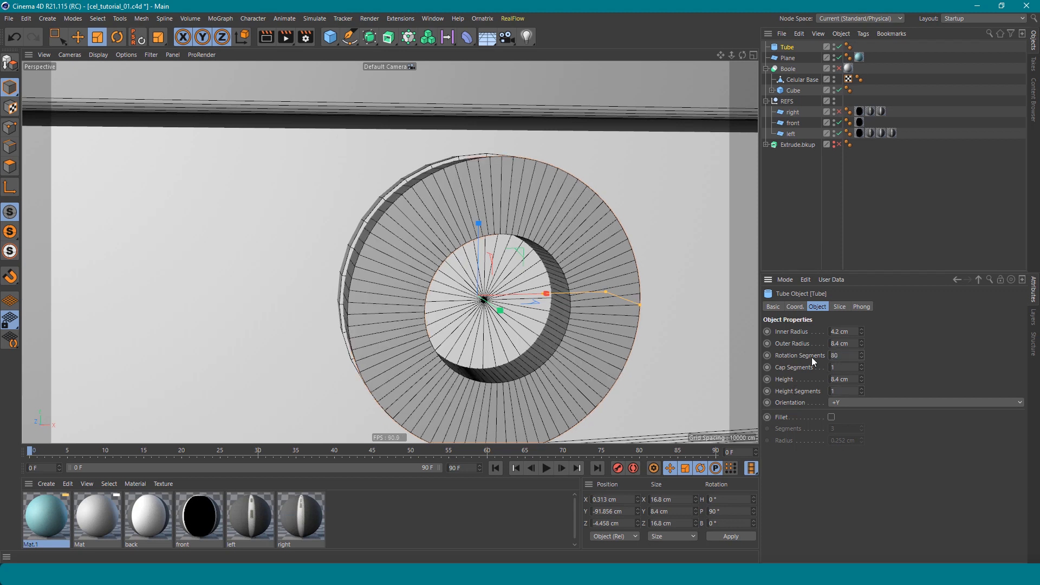
# Set the home-button cylinder's rotation segments to 80.
pyautogui.keyDown('alt'); pyautogui.moveTo(550, 257); pyautogui.dragTo(531, 280); pyautogui.keyUp('alt')
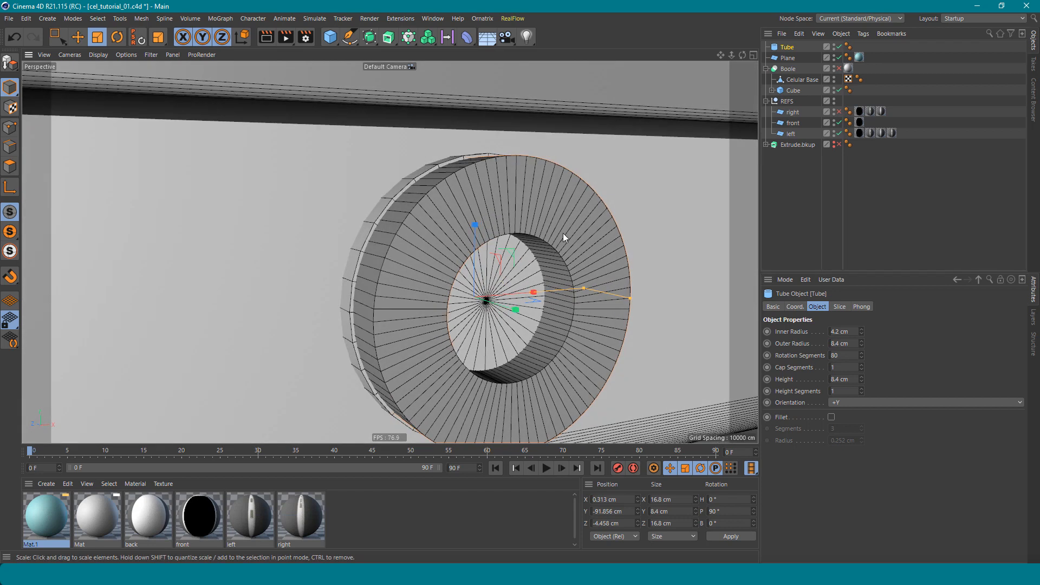
pyautogui.keyDown('alt'); pyautogui.moveTo(557, 244); pyautogui.dragTo(525, 241); pyautogui.keyUp('alt')
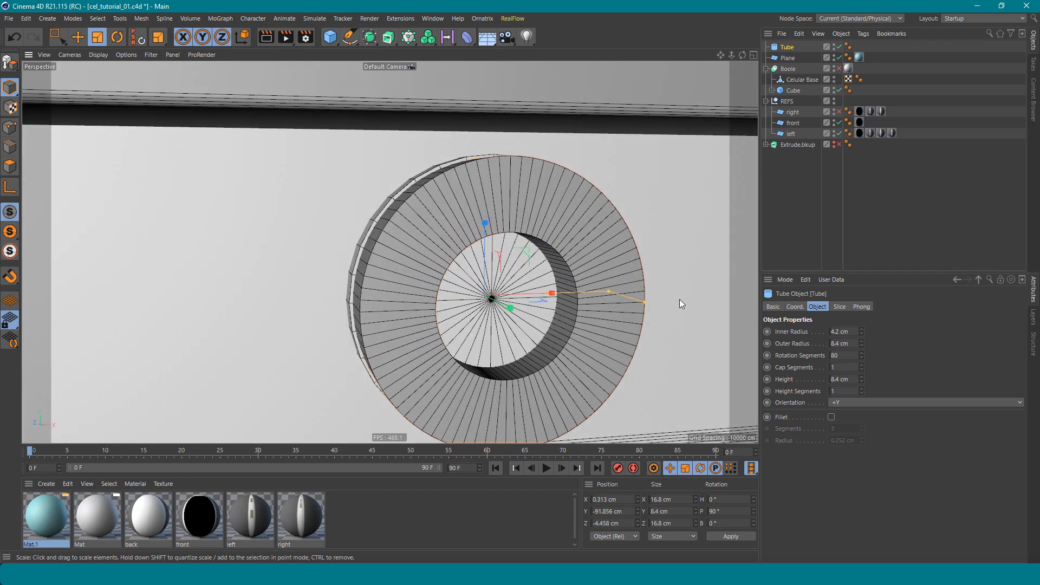
pyautogui.click(471, 268)
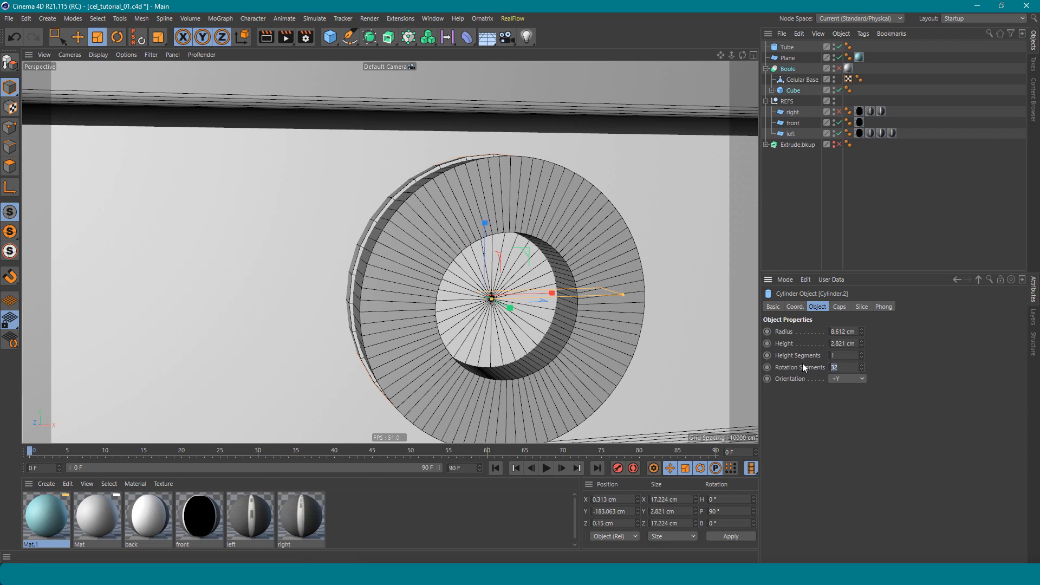
pyautogui.write('80')
pyautogui.press('Return')
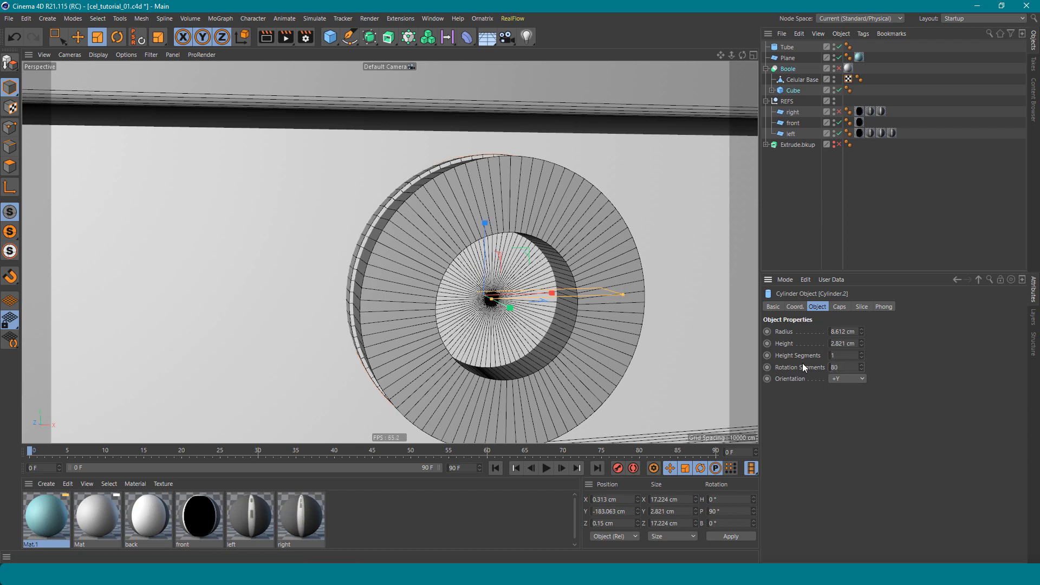
# Re-enable the Boole object so its cuts apply around the home button.
pyautogui.moveTo(496, 282)
pyautogui.keyDown('alt'); pyautogui.mouseDown()
pyautogui.moveTo(411, 280)
pyautogui.moveTo(510, 281)
pyautogui.mouseUp(); pyautogui.keyUp('alt')
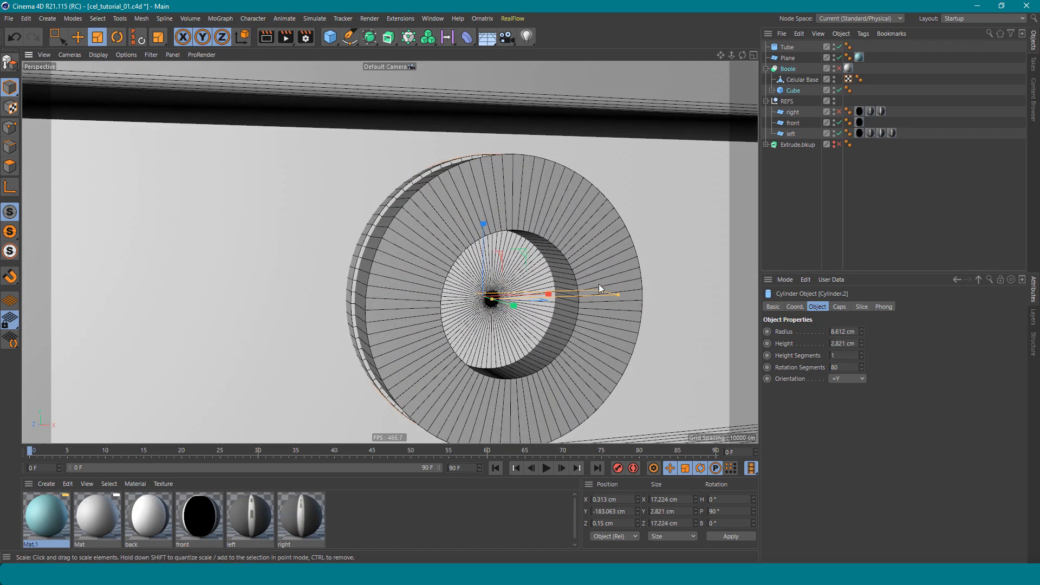
pyautogui.keyDown('alt'); pyautogui.moveTo(599, 284); pyautogui.dragTo(665, 309); pyautogui.keyUp('alt')
pyautogui.scroll(4, 589, 284)
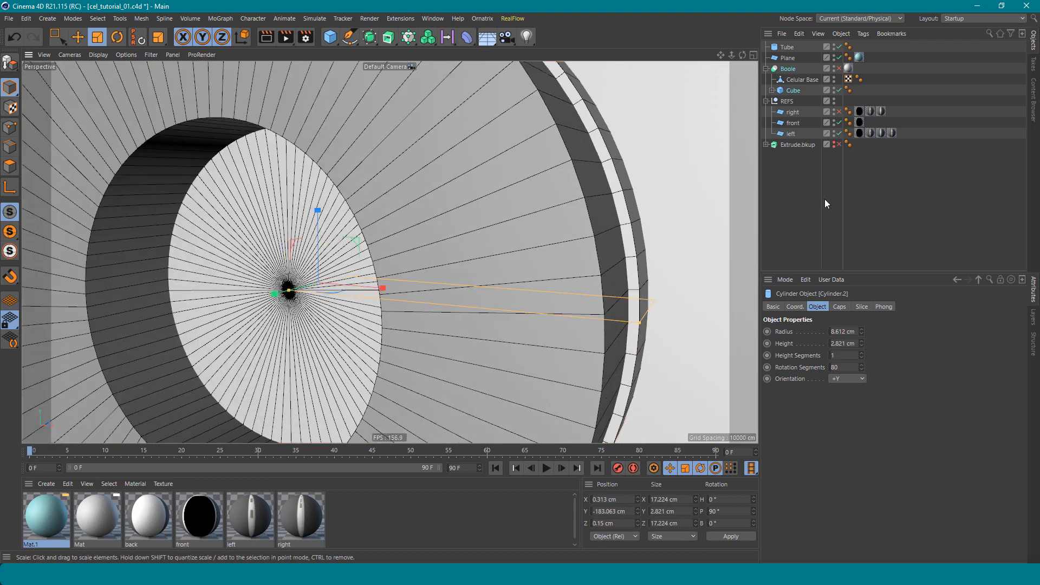
pyautogui.click(838, 68)
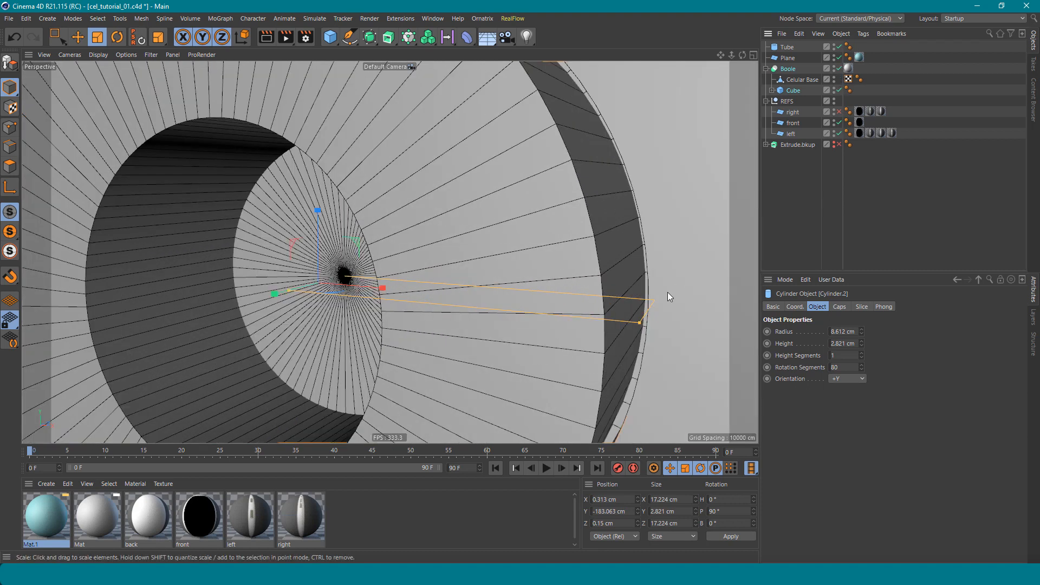
# Reshape the tube into a thin ring with about 7.58 cm inner radius, 8.53 cm outer radius and 0.94 cm height.
pyautogui.moveTo(640, 324); pyautogui.dragTo(641, 325)
pyautogui.click(546, 240)
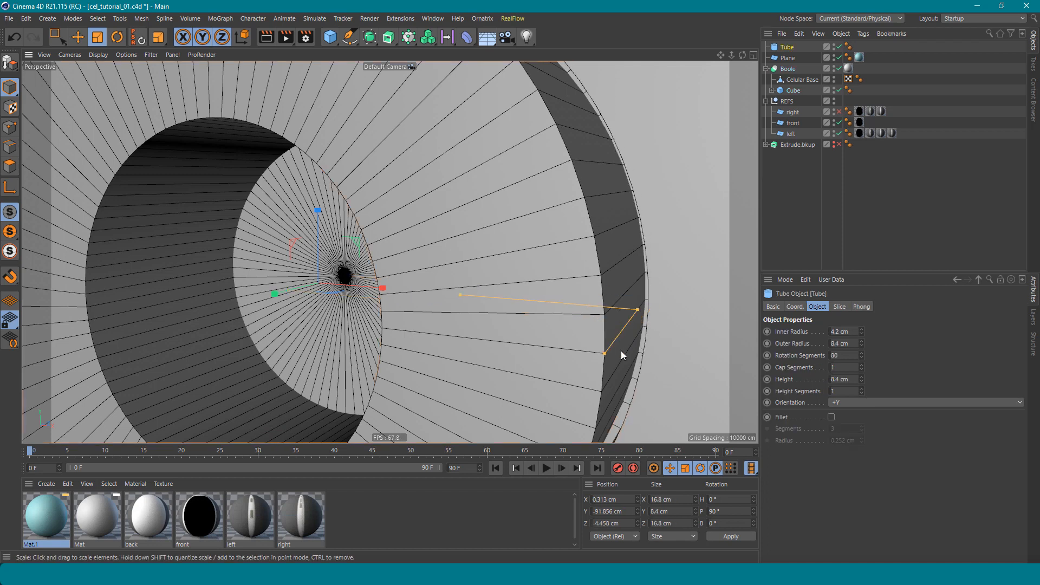
pyautogui.moveTo(640, 311); pyautogui.dragTo(645, 269)
pyautogui.moveTo(454, 339); pyautogui.dragTo(597, 333)
pyautogui.keyDown('alt'); pyautogui.moveTo(585, 330); pyautogui.dragTo(476, 372); pyautogui.keyUp('alt')
pyautogui.scroll(-3, 476, 371)
pyautogui.keyDown('alt'); pyautogui.moveTo(606, 328); pyautogui.dragTo(437, 287); pyautogui.keyUp('alt')
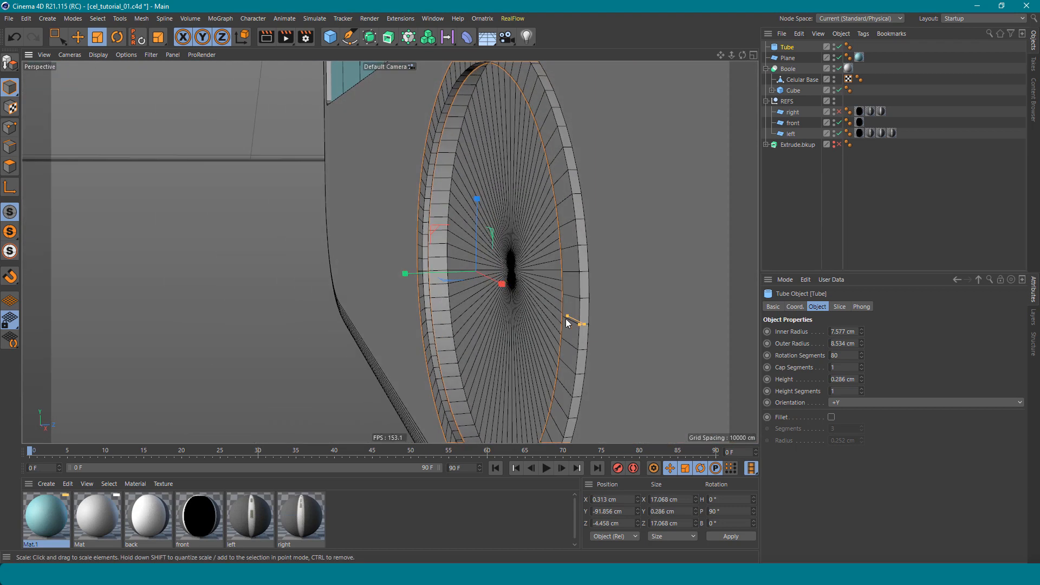
pyautogui.moveTo(576, 327); pyautogui.dragTo(568, 330)
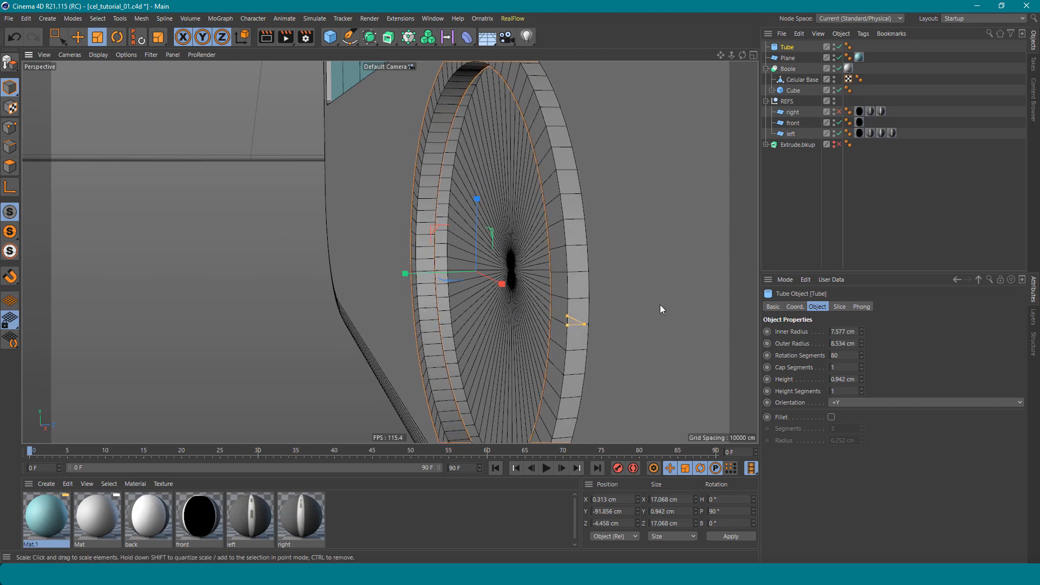
# Enable a fillet on the tube with 5 fillet segments.
pyautogui.click(831, 417)
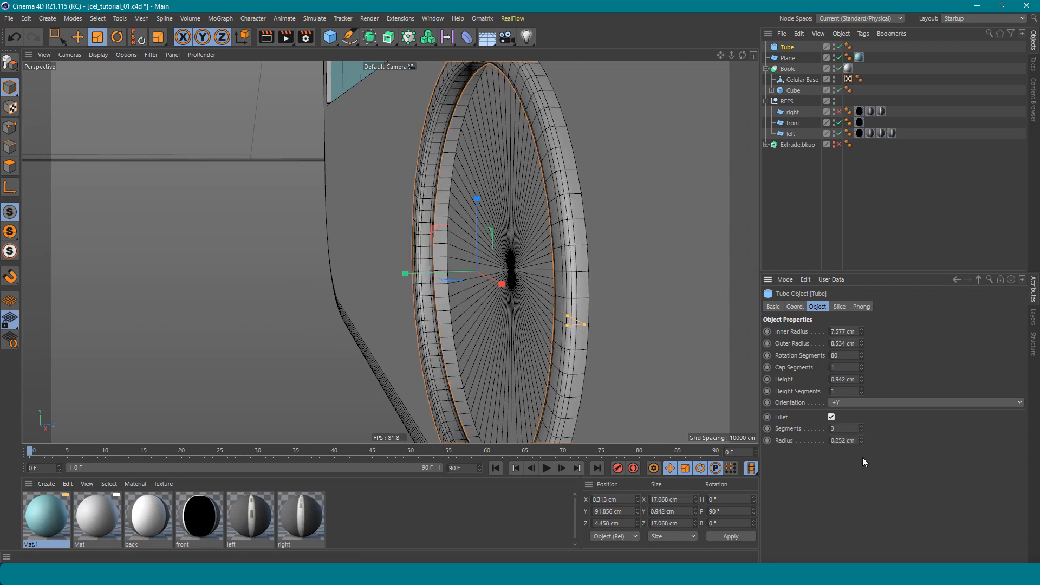
pyautogui.moveTo(839, 432); pyautogui.dragTo(799, 436)
pyautogui.write('5')
pyautogui.press('Return')
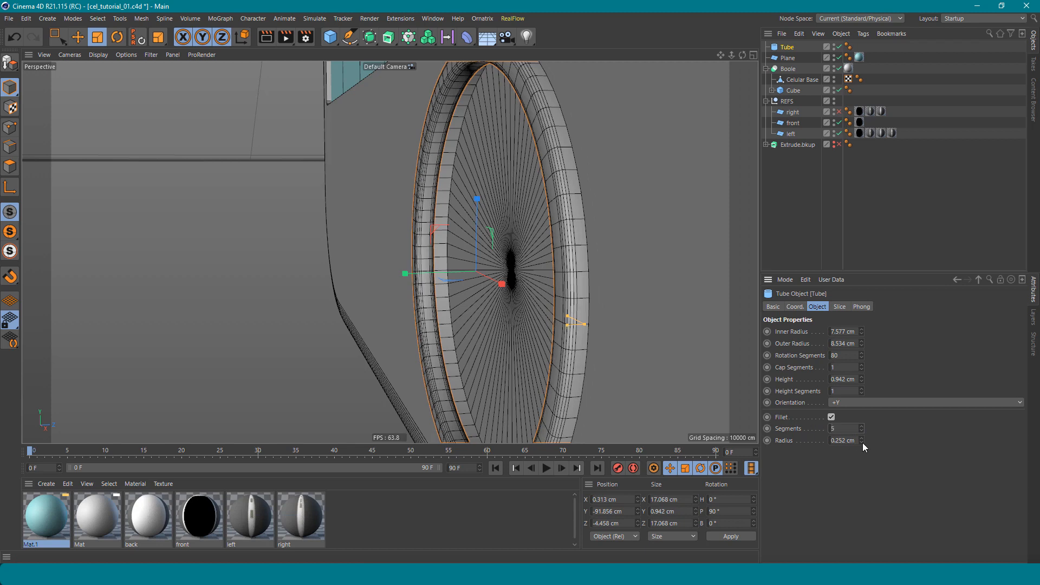
# Try several fillet radii on the tube between 0.41 and 0.471 cm, settling on 0.451 cm.
pyautogui.moveTo(862, 441); pyautogui.dragTo(861, 422)
pyautogui.scroll(5, 658, 266)
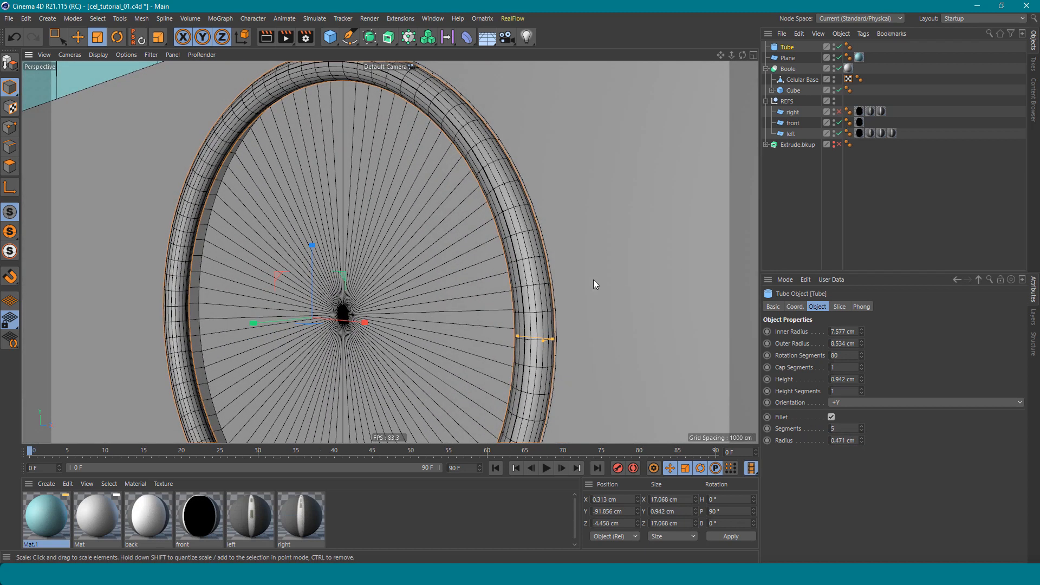
pyautogui.scroll(10, 593, 279)
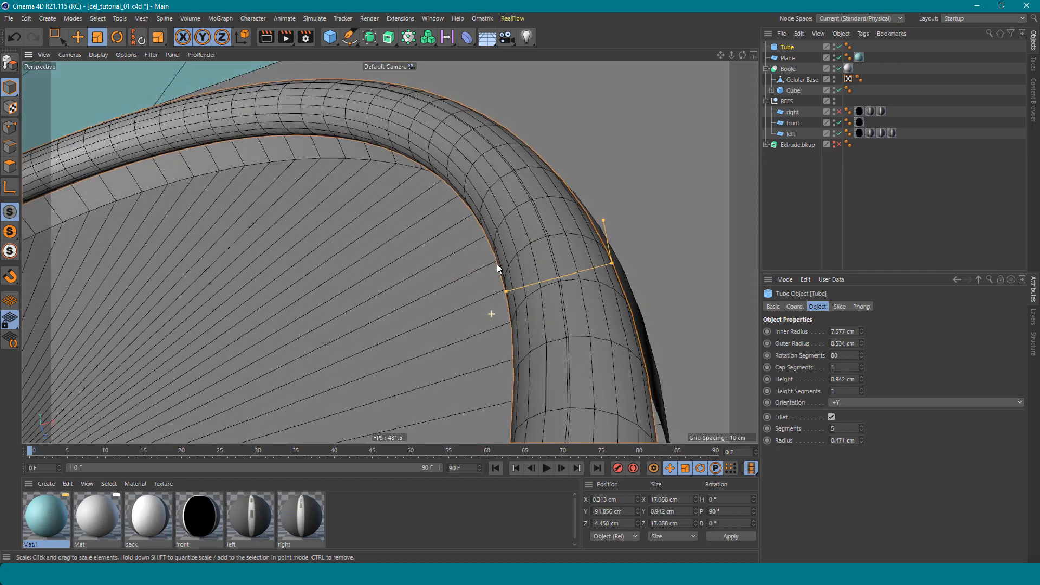
pyautogui.keyDown('alt'); pyautogui.moveTo(497, 265); pyautogui.dragTo(499, 239); pyautogui.keyUp('alt')
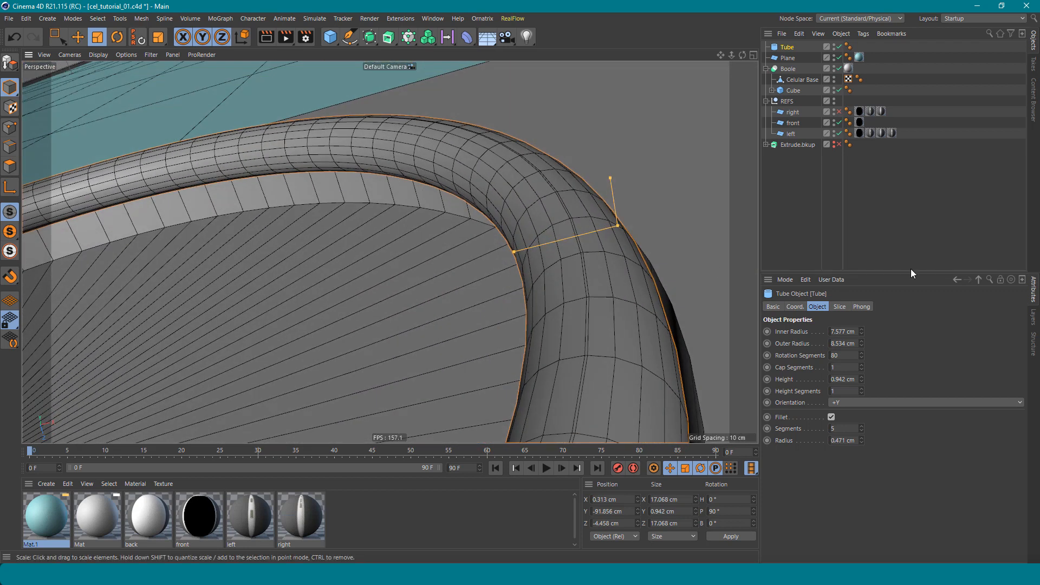
pyautogui.click(844, 442)
pyautogui.press('BackSpace')
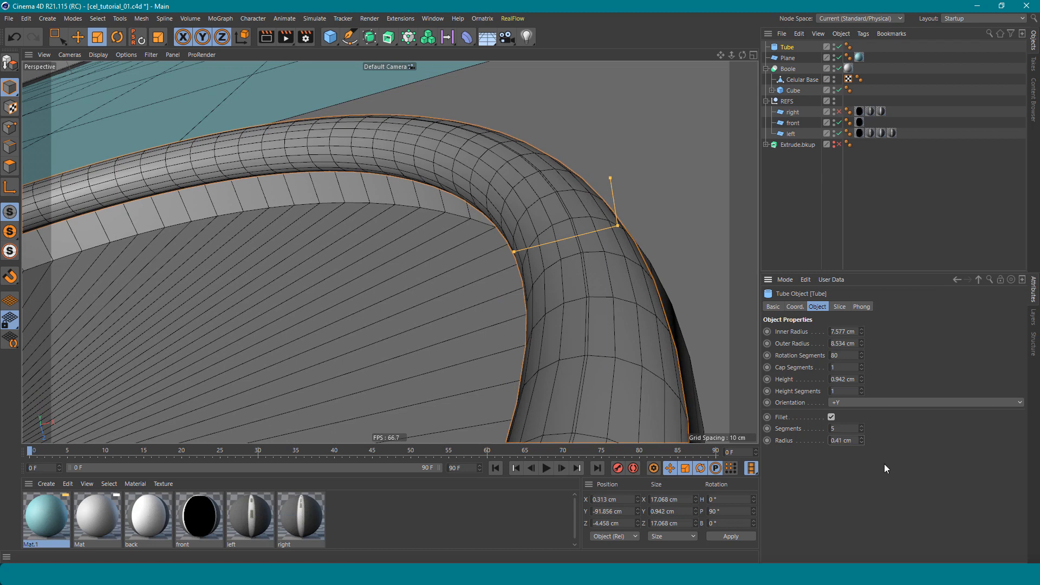
pyautogui.write('6')
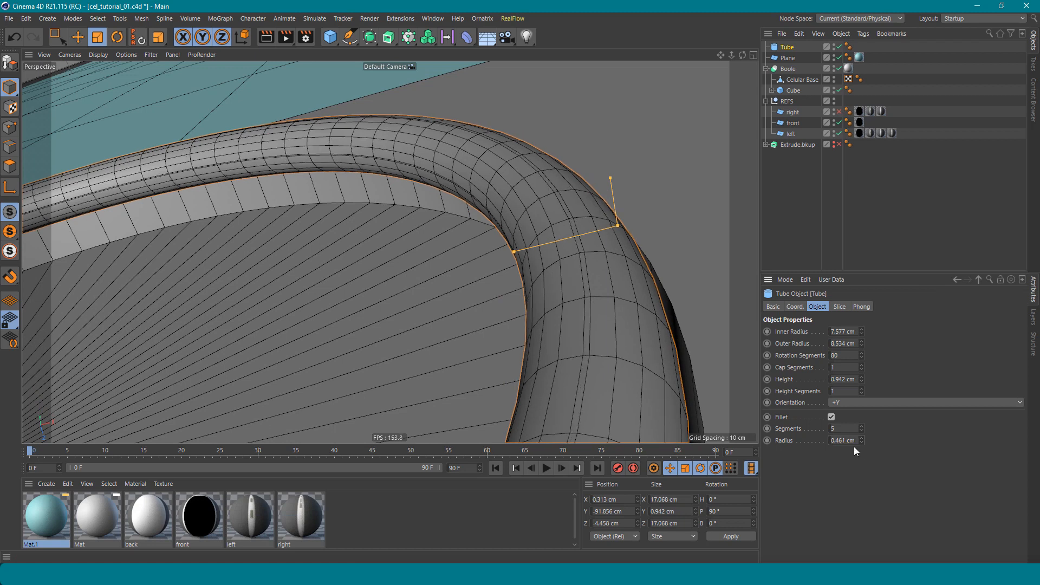
pyautogui.write('5')
pyautogui.press('Return')
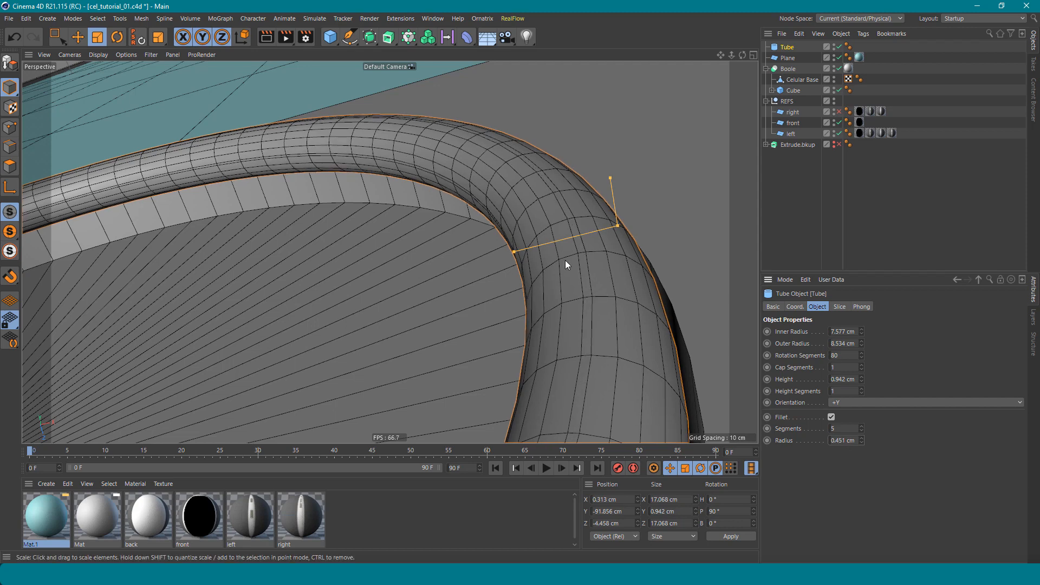
# Increase the ring's height to about 1.8 cm.
pyautogui.moveTo(564, 260)
pyautogui.keyDown('alt'); pyautogui.mouseDown()
pyautogui.moveTo(548, 290)
pyautogui.moveTo(550, 265)
pyautogui.moveTo(562, 284)
pyautogui.moveTo(669, 317)
pyautogui.moveTo(470, 353)
pyautogui.mouseUp(); pyautogui.keyUp('alt')
pyautogui.scroll(2, 548, 221)
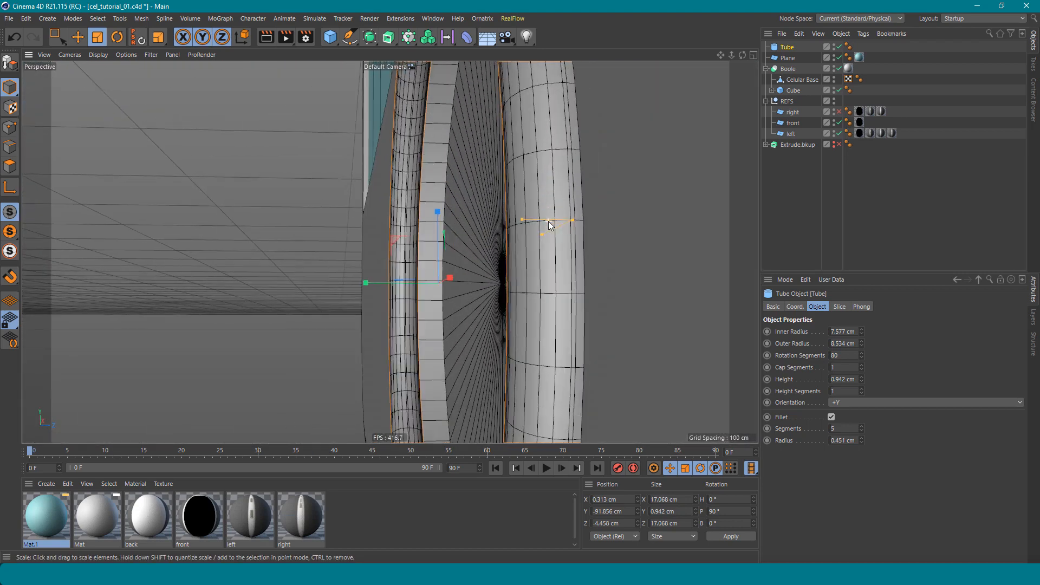
pyautogui.moveTo(548, 221); pyautogui.dragTo(474, 219)
# Move the ring along its axis into the home-button recess, to about Z -3.81 cm.
pyautogui.press('e')
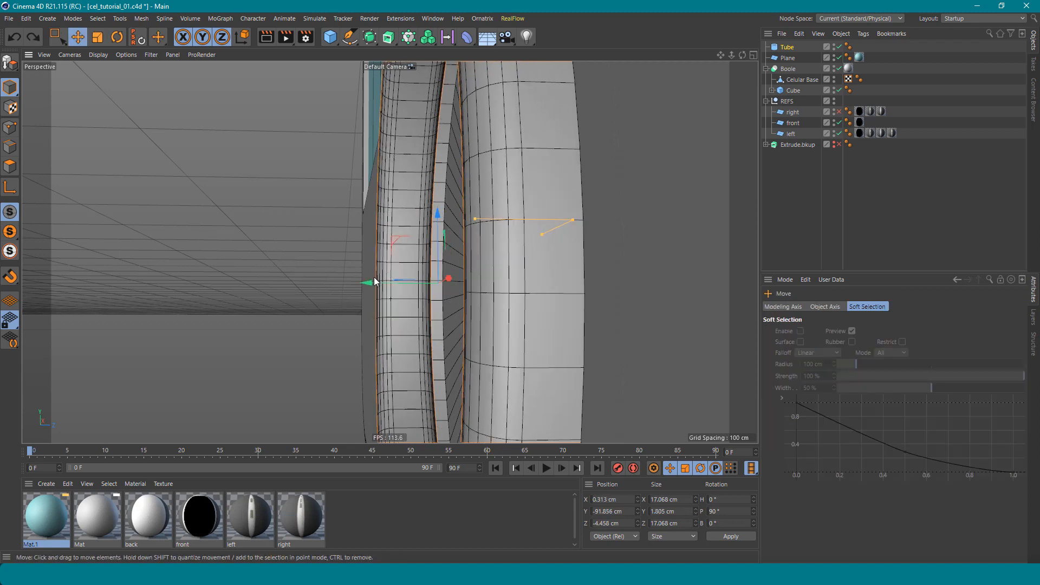
pyautogui.moveTo(373, 281); pyautogui.dragTo(394, 286)
pyautogui.moveTo(401, 280); pyautogui.dragTo(407, 281)
pyautogui.keyDown('alt'); pyautogui.moveTo(502, 252); pyautogui.dragTo(559, 233); pyautogui.keyUp('alt')
pyautogui.scroll(5, 499, 235)
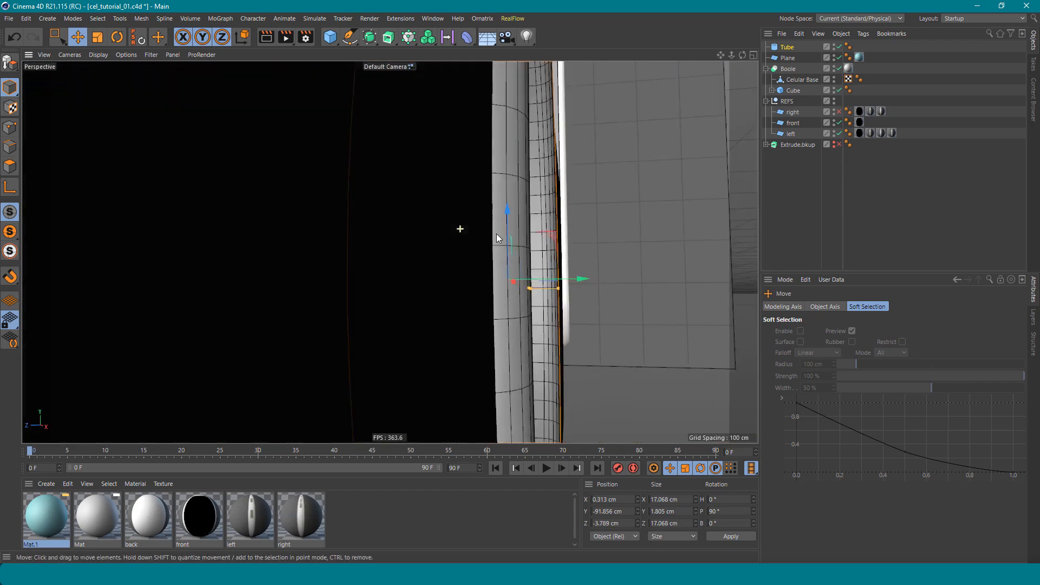
pyautogui.moveTo(579, 281); pyautogui.dragTo(287, 261)
pyautogui.scroll(-5, 567, 271)
pyautogui.keyDown('alt'); pyautogui.moveTo(287, 261); pyautogui.dragTo(441, 265, button='middle'); pyautogui.keyUp('alt')
pyautogui.keyDown('alt'); pyautogui.moveTo(270, 284); pyautogui.dragTo(443, 284, button='middle'); pyautogui.keyUp('alt')
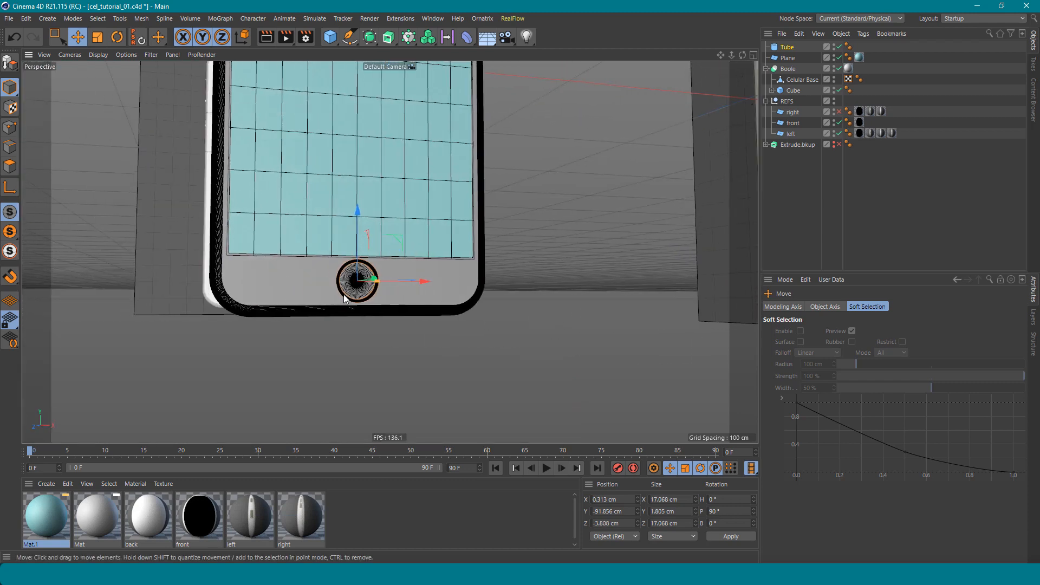
# Add a Sphere primitive to the scene.
pyautogui.scroll(6, 462, 287)
pyautogui.keyDown('alt'); pyautogui.moveTo(518, 287); pyautogui.dragTo(509, 321, button='middle'); pyautogui.keyUp('alt')
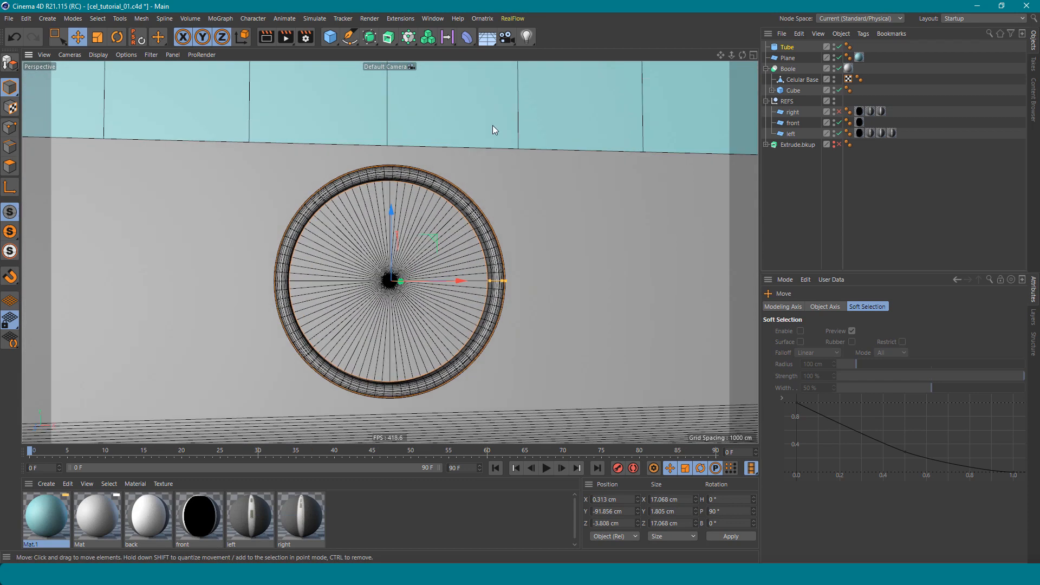
pyautogui.click(330, 37)
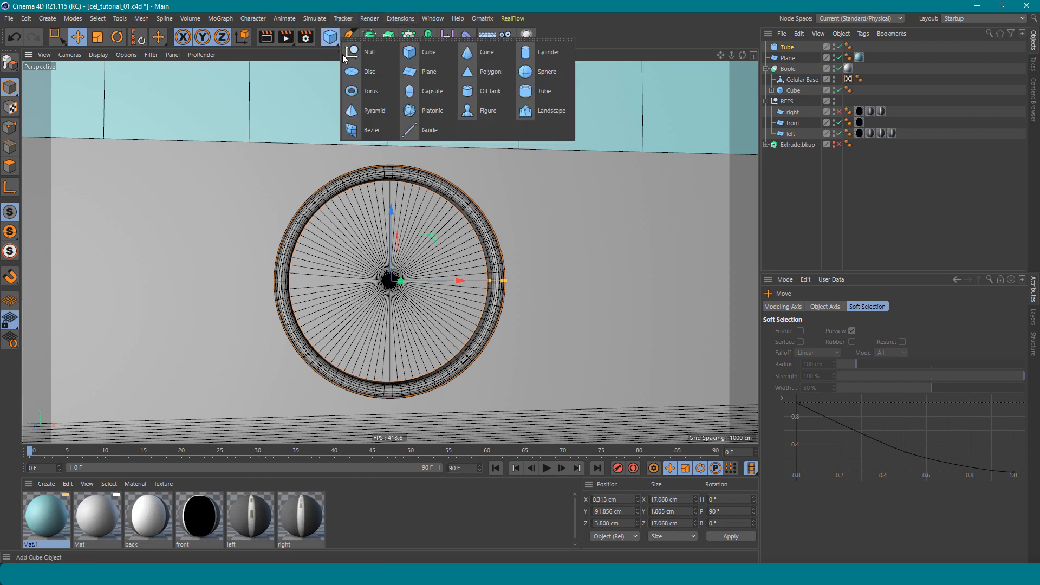
pyautogui.click(553, 72)
# Transfer the tube's position and rotation to the sphere, with scale transfer disabled.
pyautogui.hotkey('shift', 't')
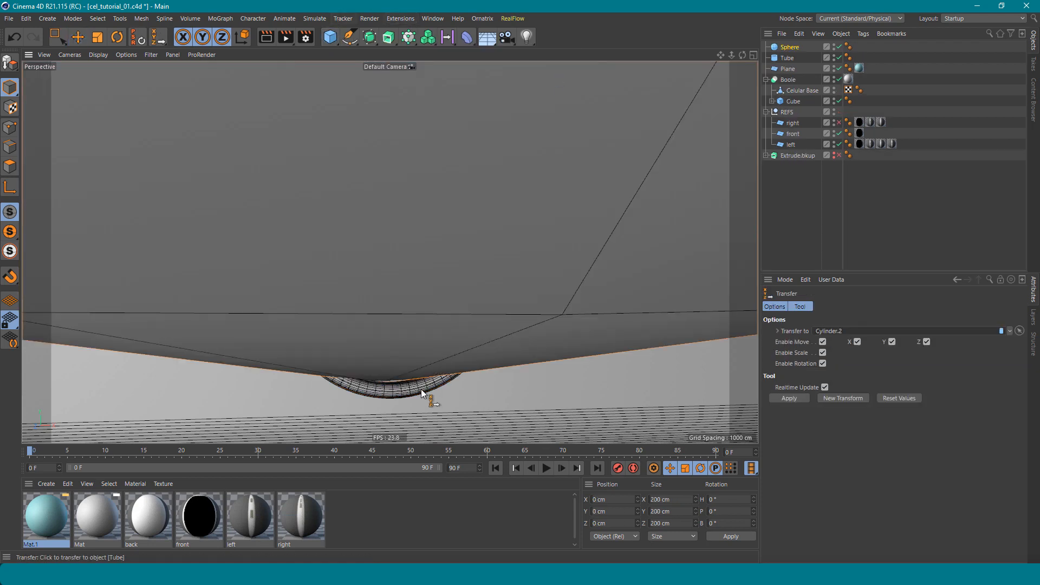
pyautogui.hotkey('shift', 'c')
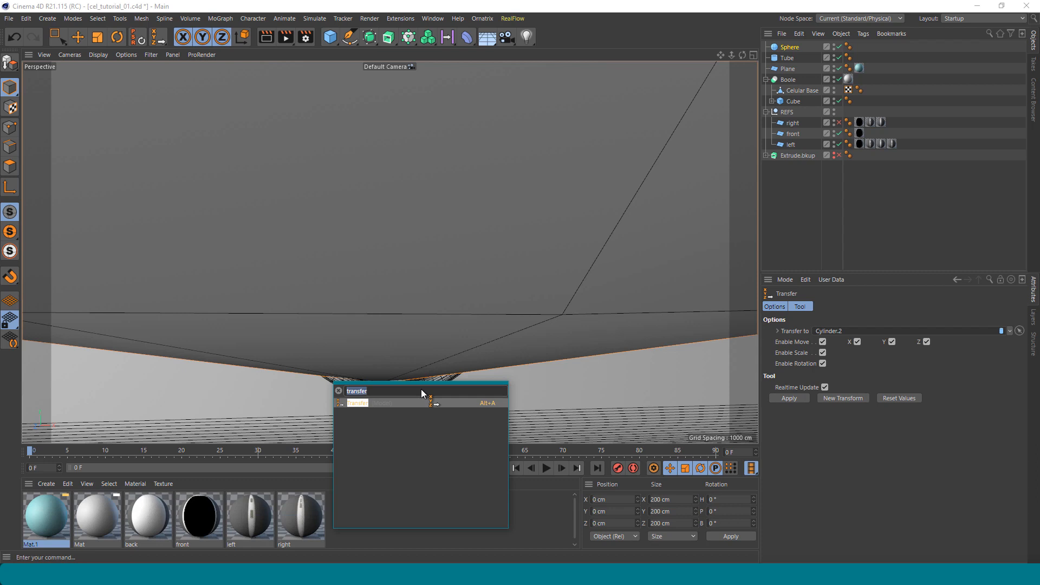
pyautogui.click(362, 402)
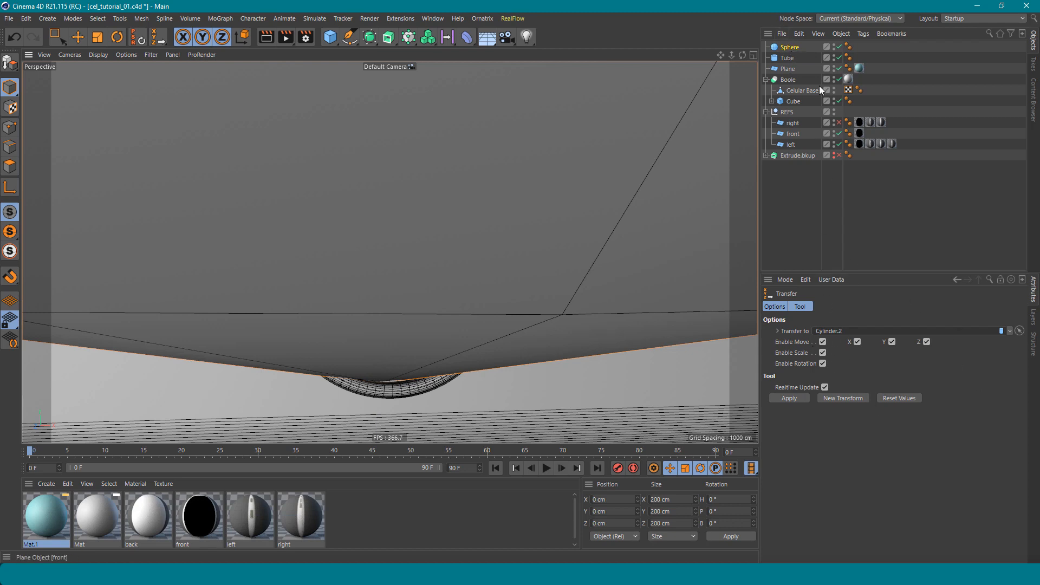
pyautogui.click(787, 57)
pyautogui.click(822, 352)
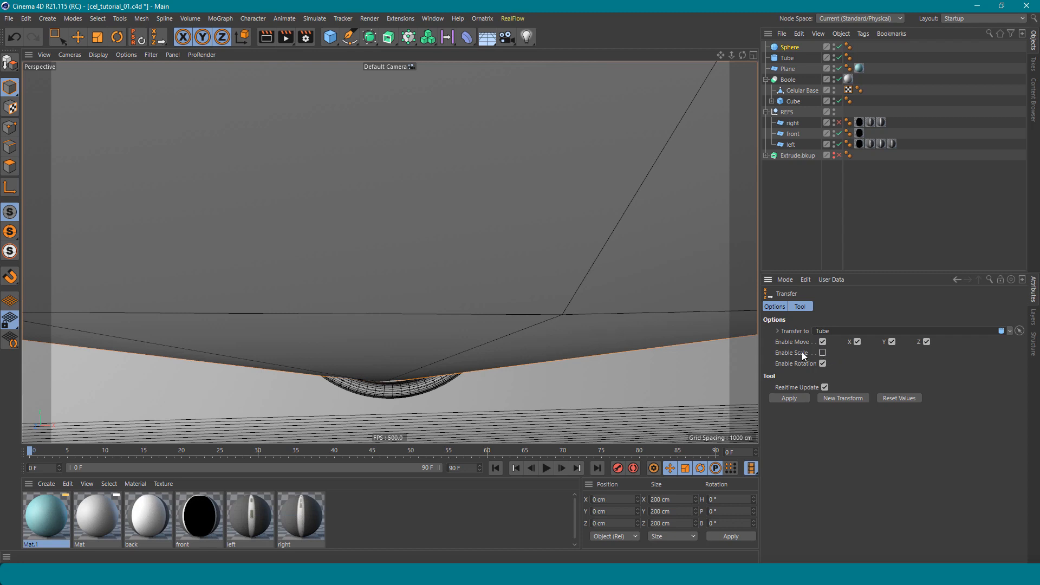
pyautogui.click(789, 399)
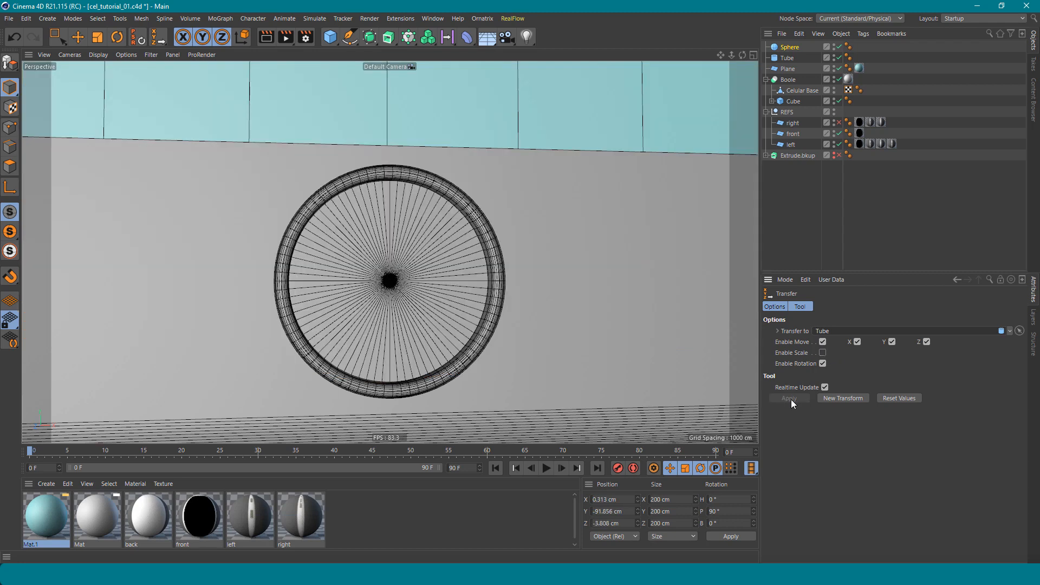
# Scale the sphere down uniformly to about 15.6 cm so it fits inside the home-button ring.
pyautogui.press('e')
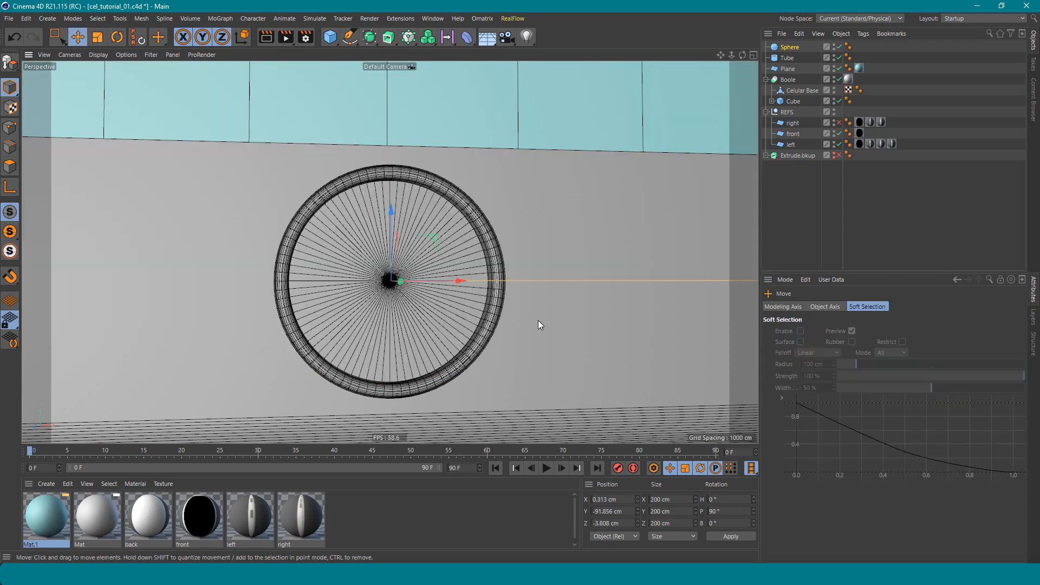
pyautogui.scroll(10, 475, 261)
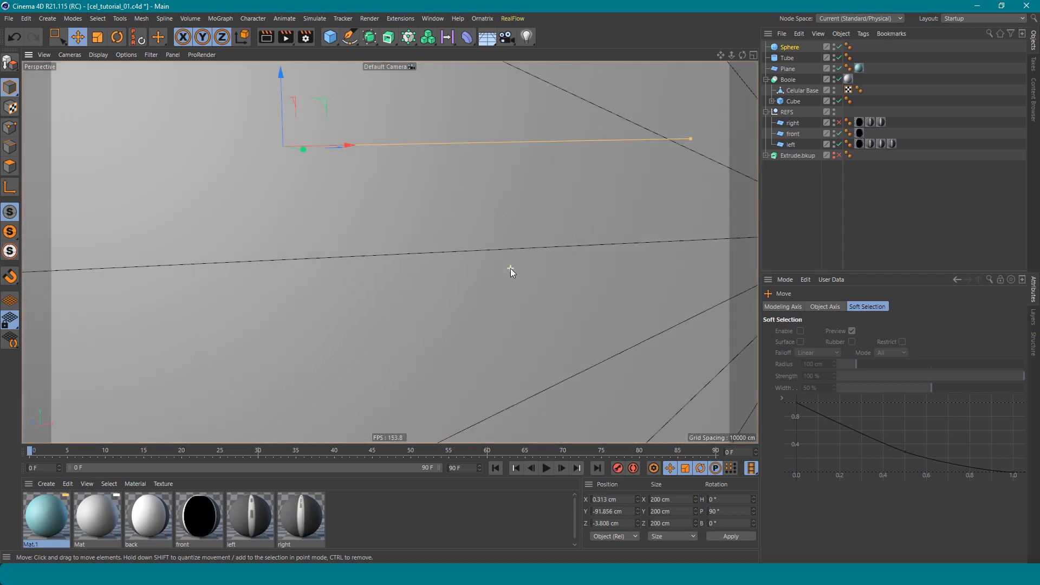
pyautogui.scroll(-5, 503, 266)
pyautogui.press('t')
pyautogui.scroll(-8, 607, 226)
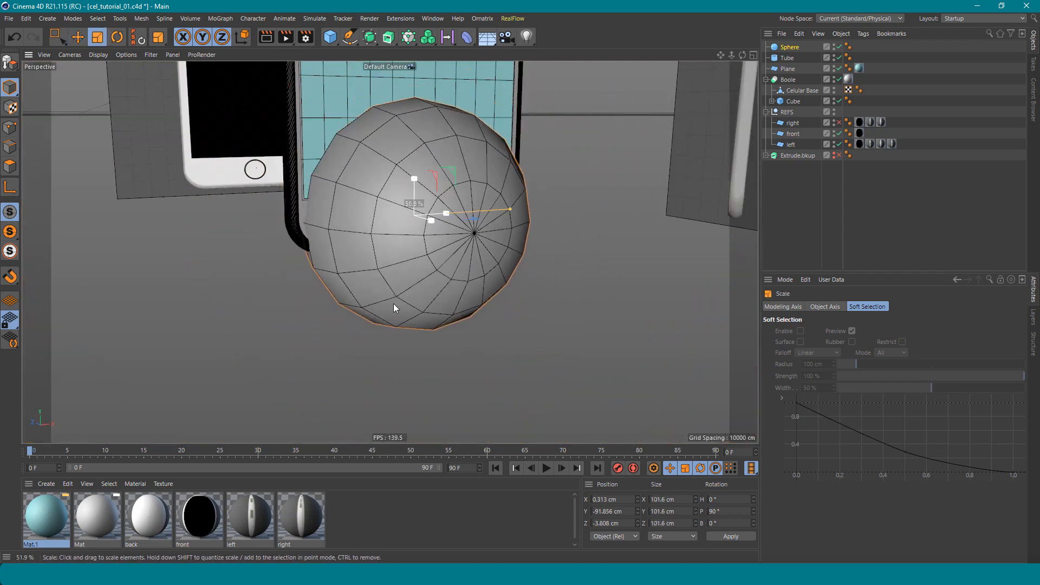
pyautogui.moveTo(393, 303); pyautogui.dragTo(249, 368)
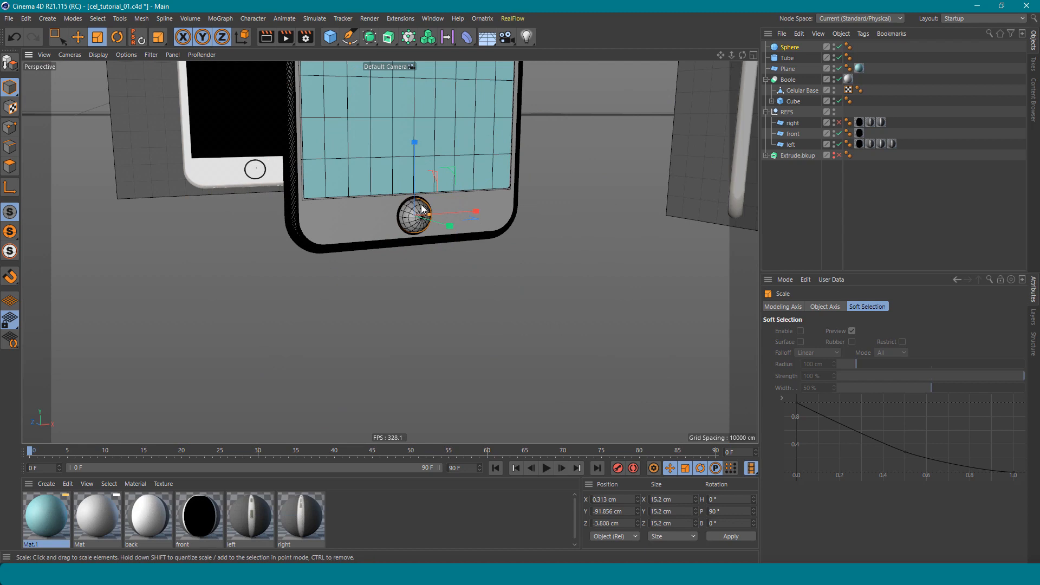
pyautogui.scroll(6, 616, 190)
pyautogui.keyDown('alt'); pyautogui.moveTo(616, 190); pyautogui.dragTo(533, 307); pyautogui.keyUp('alt')
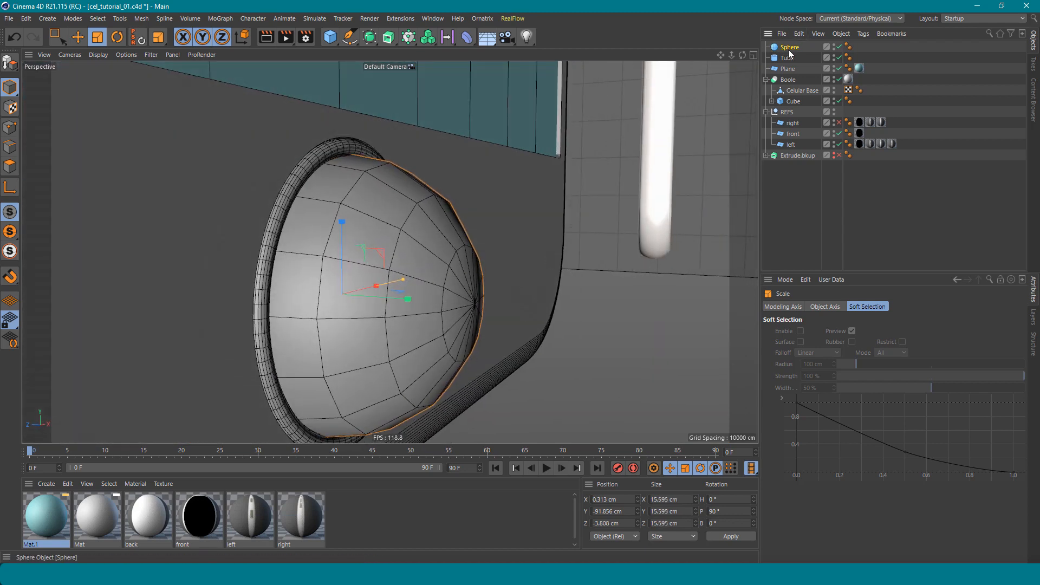
# Raise the sphere's segments to 88.
pyautogui.click(788, 48)
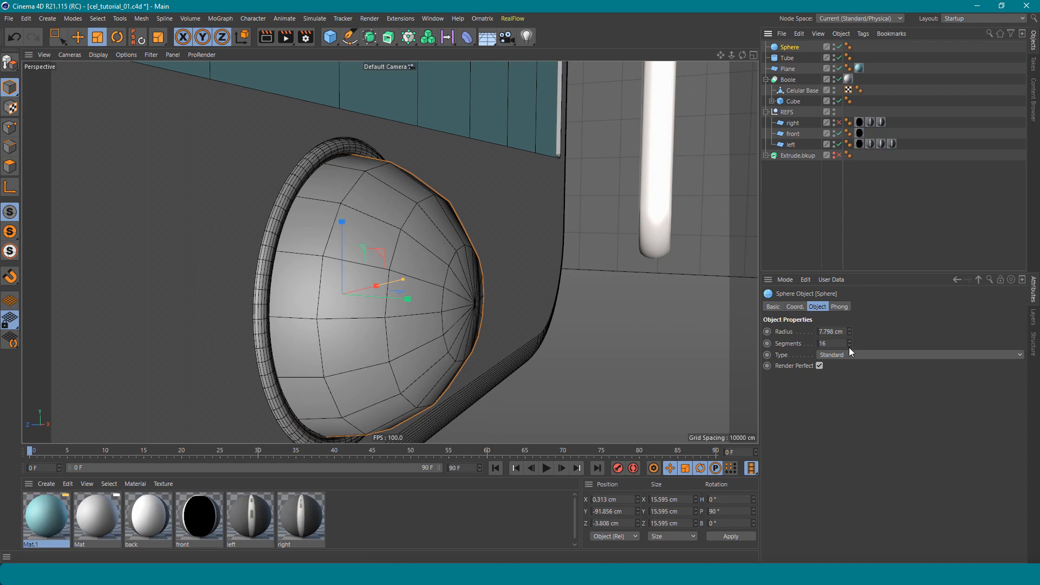
pyautogui.moveTo(849, 345); pyautogui.dragTo(849, 300)
pyautogui.press('r')
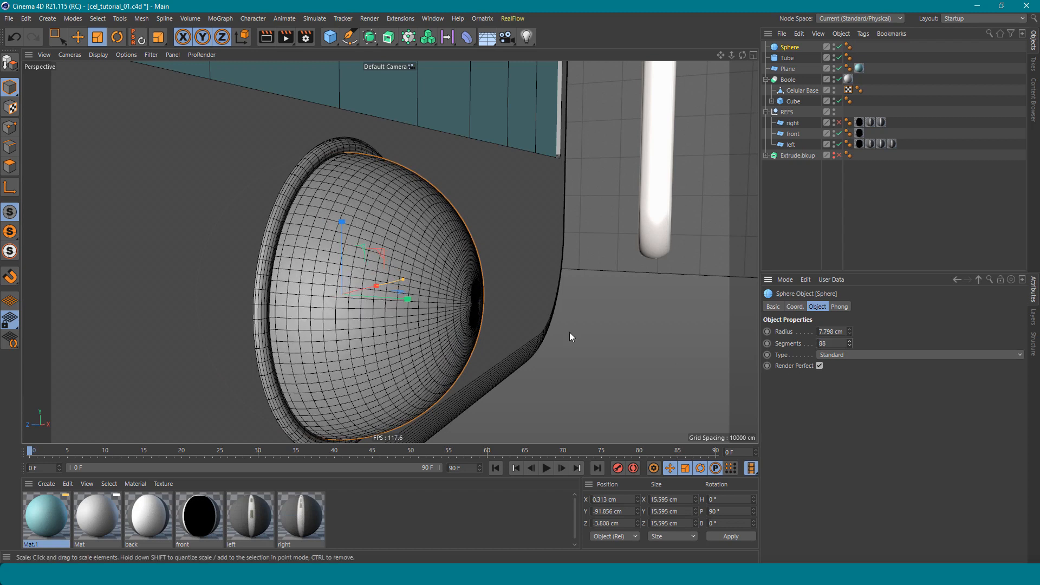
# Change the sphere's type to Hexahedron and set its segments to 70.
pyautogui.keyDown('alt'); pyautogui.moveTo(570, 333); pyautogui.dragTo(499, 226); pyautogui.keyUp('alt')
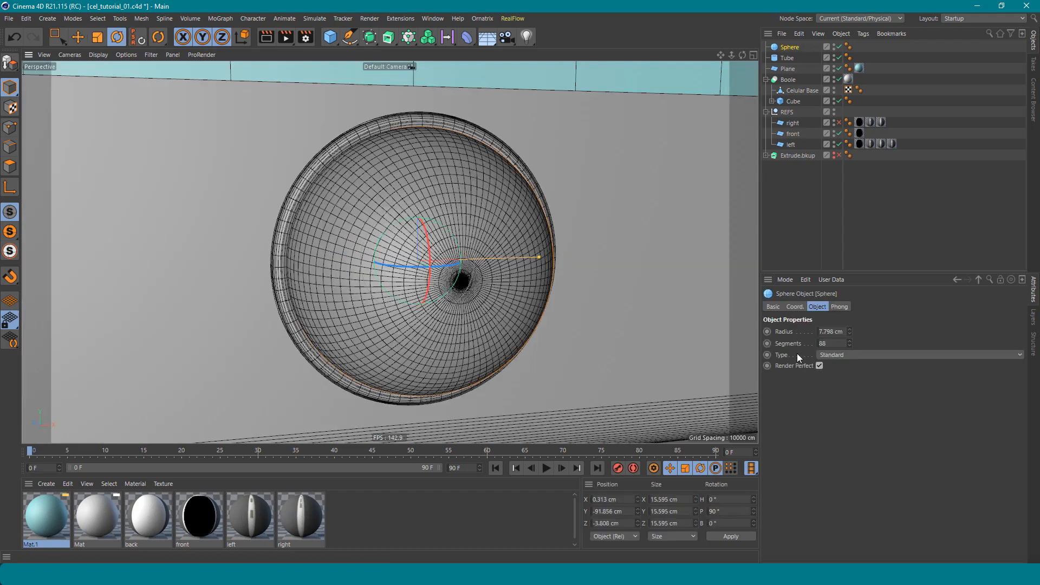
pyautogui.click(842, 356)
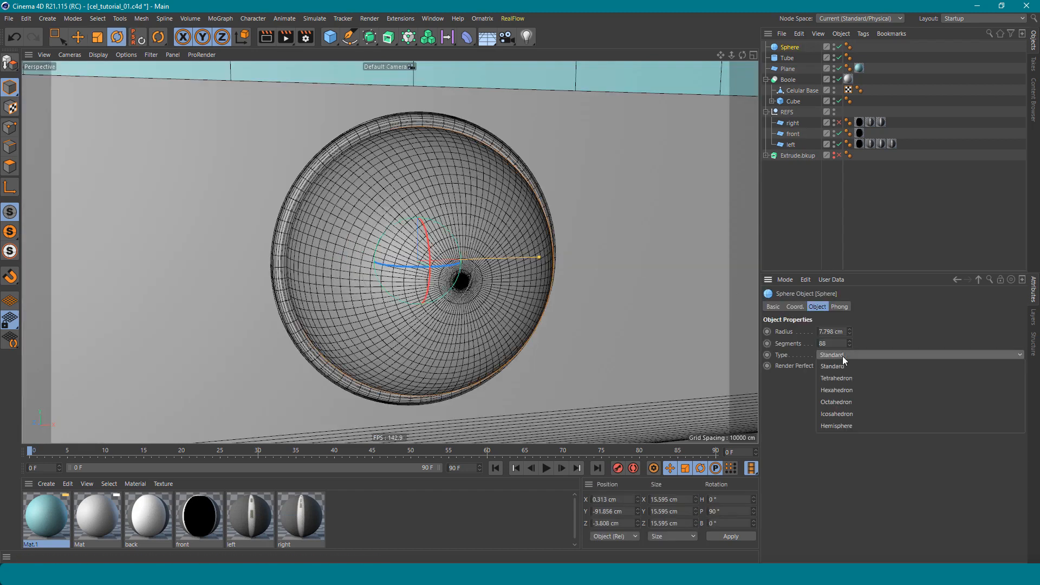
pyautogui.click(851, 387)
pyautogui.moveTo(428, 240)
pyautogui.keyDown('alt'); pyautogui.mouseDown()
pyautogui.moveTo(284, 213)
pyautogui.moveTo(387, 212)
pyautogui.mouseUp(); pyautogui.keyUp('alt')
pyautogui.write('7')
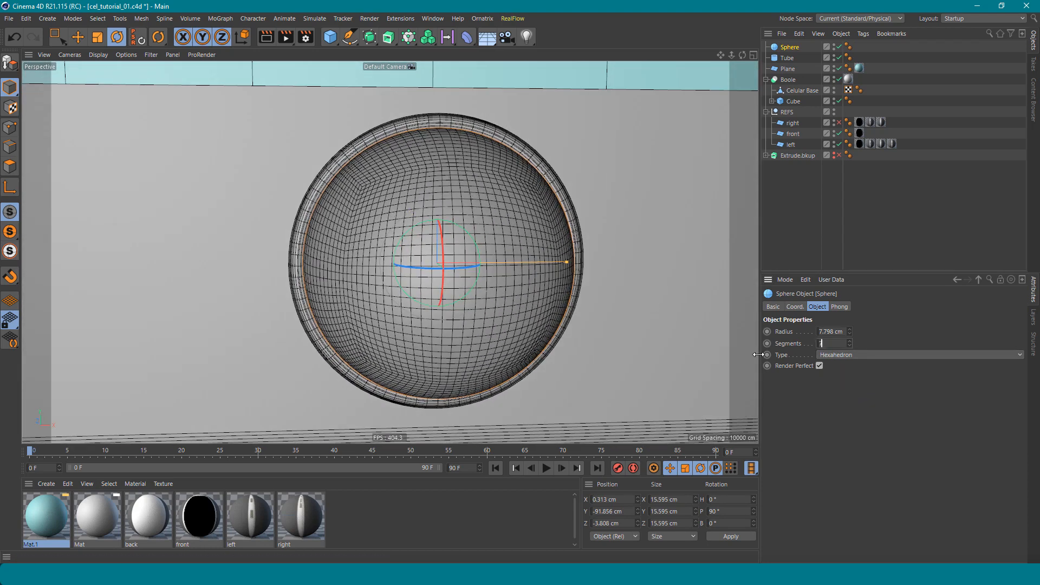
pyautogui.write('0')
pyautogui.press('Return')
# Isolate the sphere in the Right view and convert it to an editable polygon object in point mode.
pyautogui.keyDown('alt'); pyautogui.moveTo(450, 236); pyautogui.dragTo(588, 235); pyautogui.keyUp('alt')
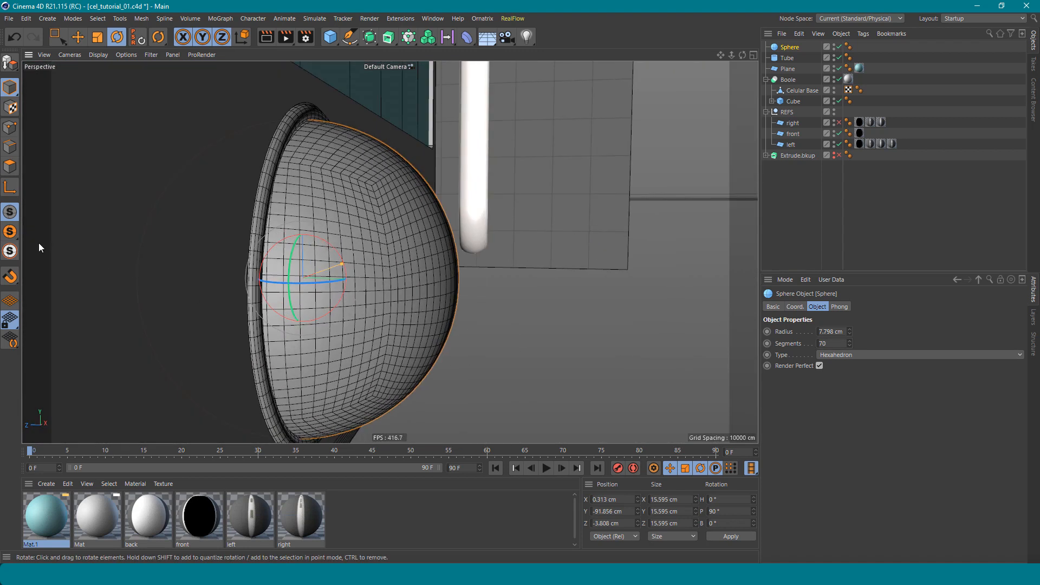
pyautogui.click(9, 233)
pyautogui.keyDown('alt'); pyautogui.moveTo(174, 235); pyautogui.dragTo(482, 211); pyautogui.keyUp('alt')
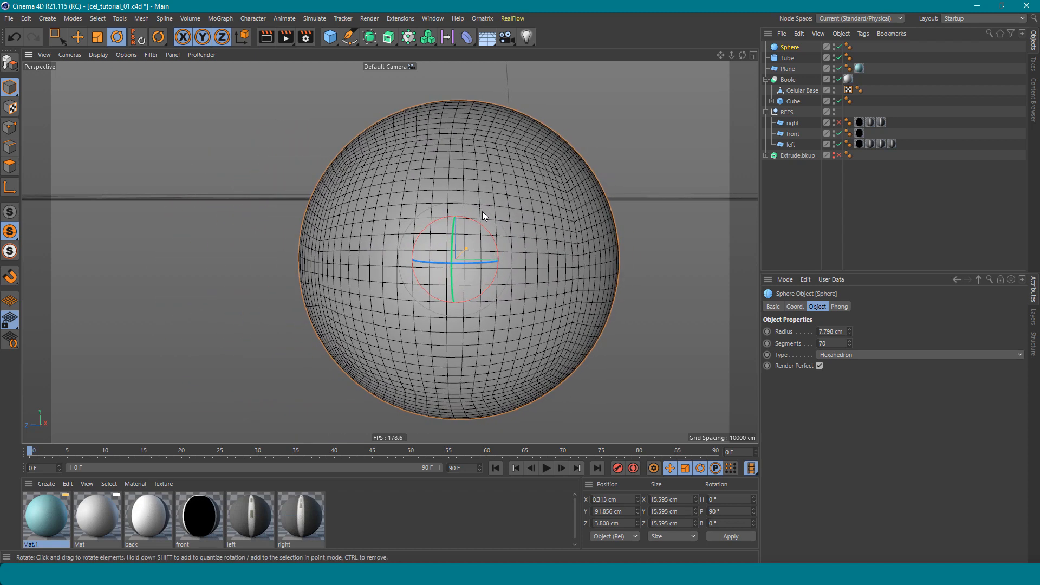
pyautogui.press('F3')
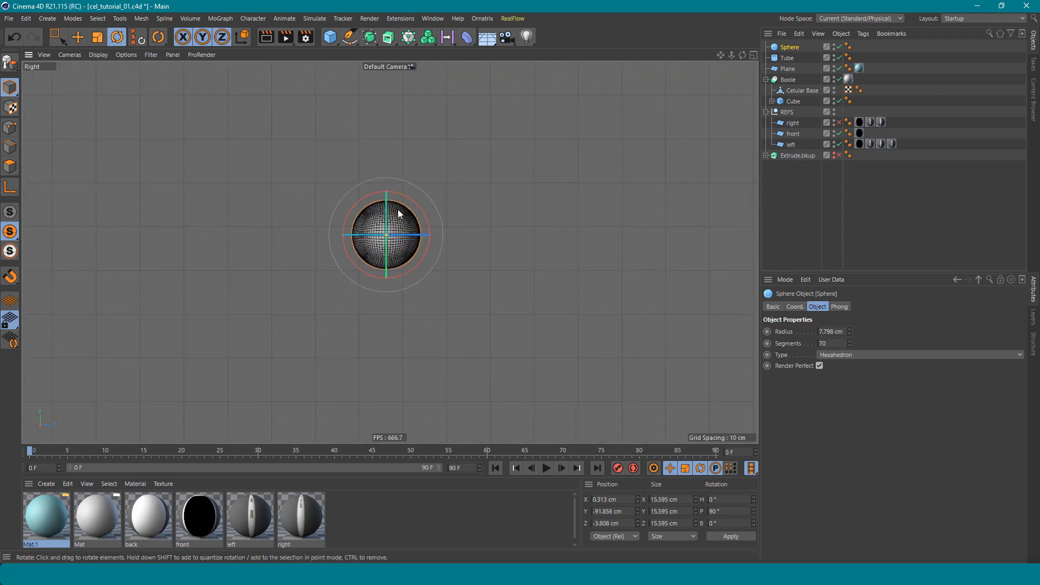
pyautogui.scroll(10, 395, 212)
pyautogui.keyDown('alt'); pyautogui.moveTo(403, 288); pyautogui.dragTo(392, 209, button='middle'); pyautogui.keyUp('alt')
pyautogui.scroll(-4, 390, 221)
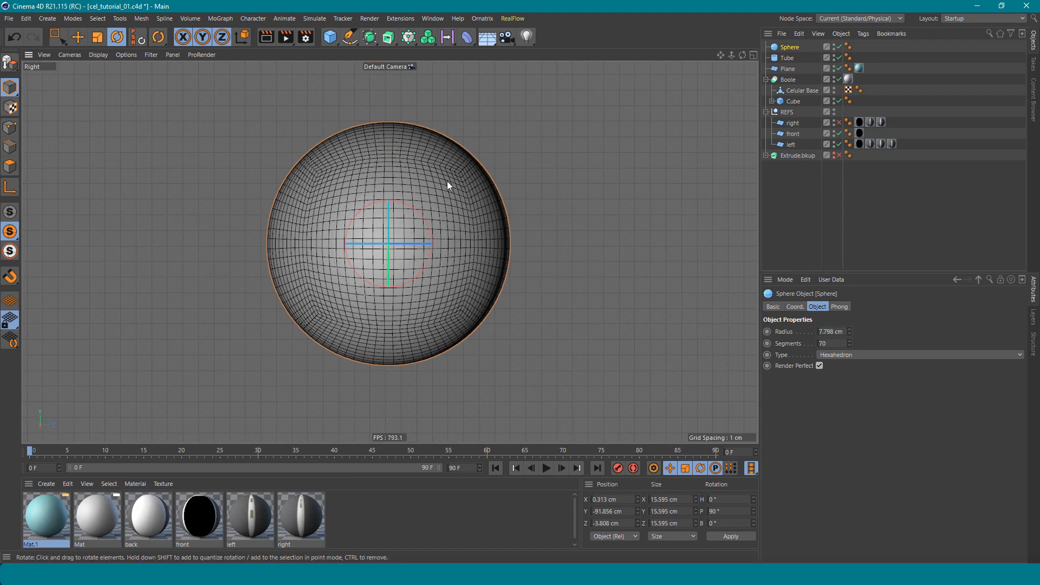
pyautogui.click(7, 127)
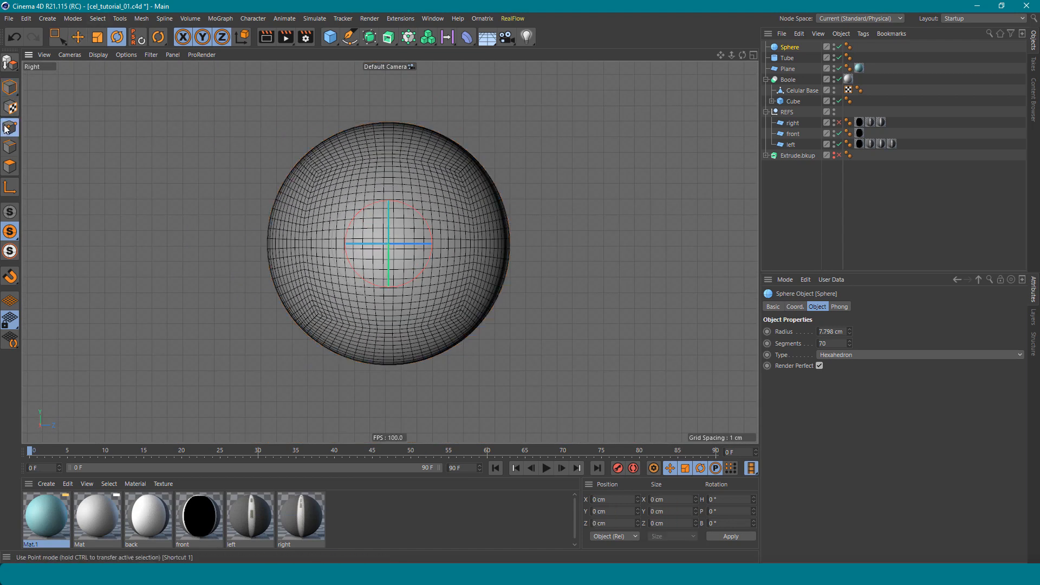
pyautogui.click(12, 68)
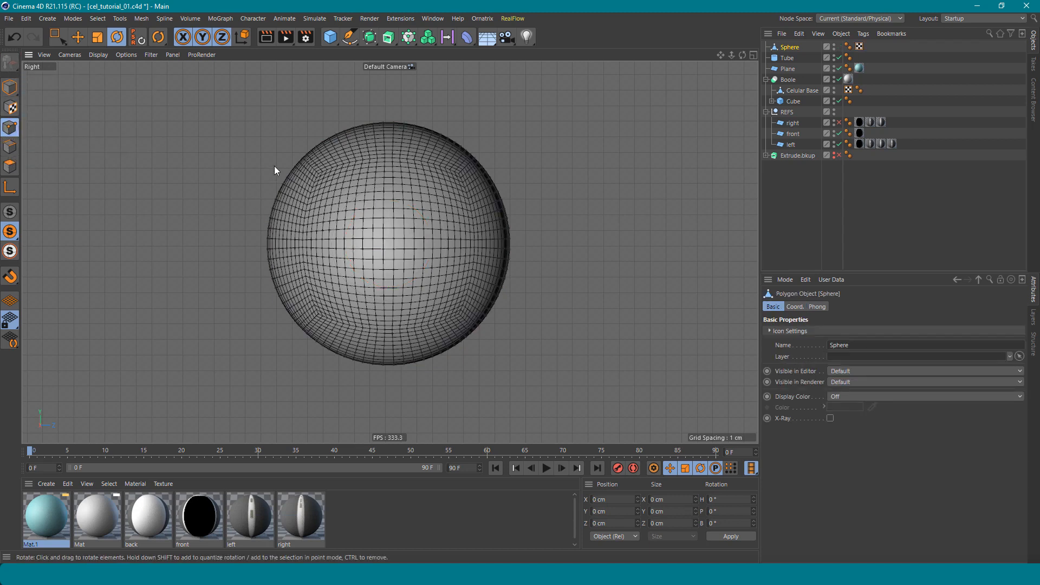
# Delete the points of the sphere's rear half, keeping the front-facing half, and show the whole scene again.
pyautogui.press('0')
pyautogui.moveTo(555, 97); pyautogui.dragTo(387, 428)
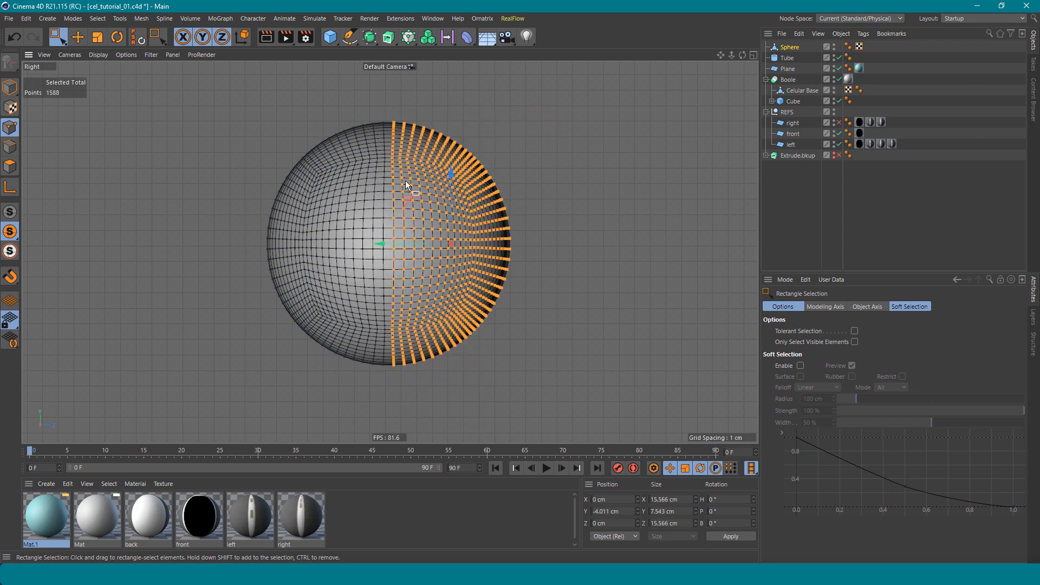
pyautogui.press('Delete')
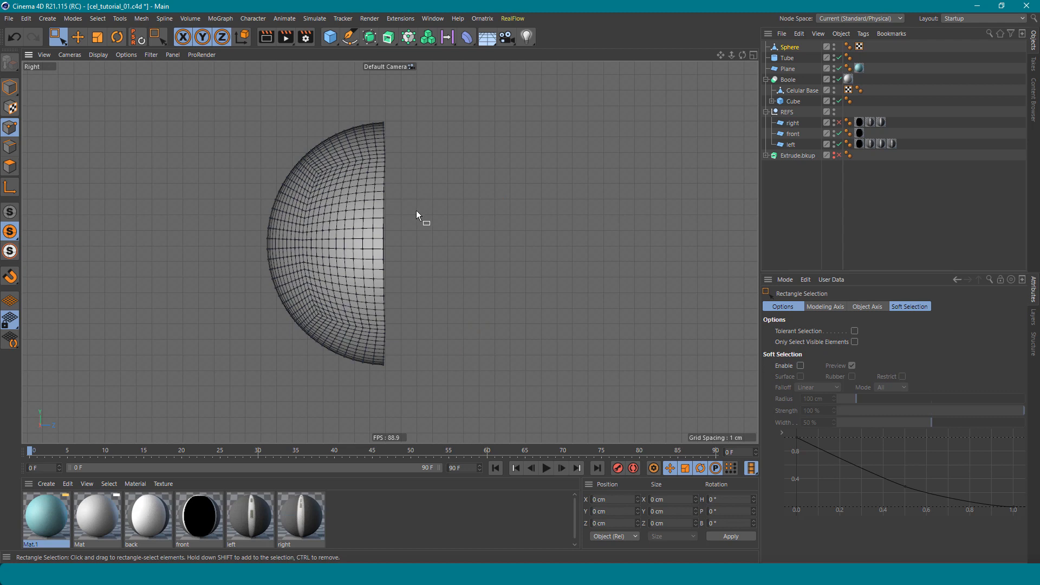
pyautogui.click(8, 214)
pyautogui.scroll(-9, 403, 233)
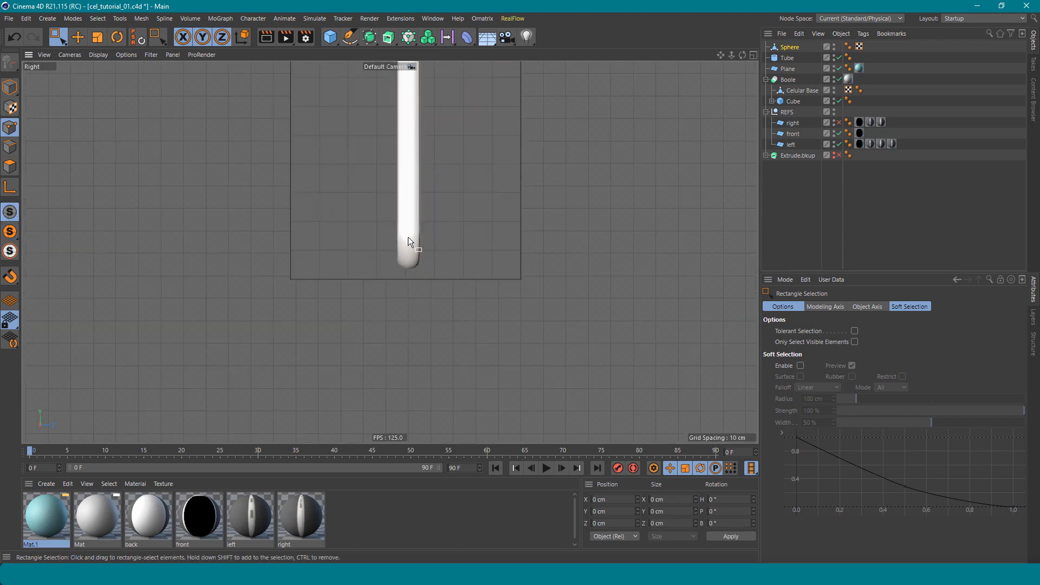
pyautogui.press('F1')
pyautogui.scroll(15, 385, 304)
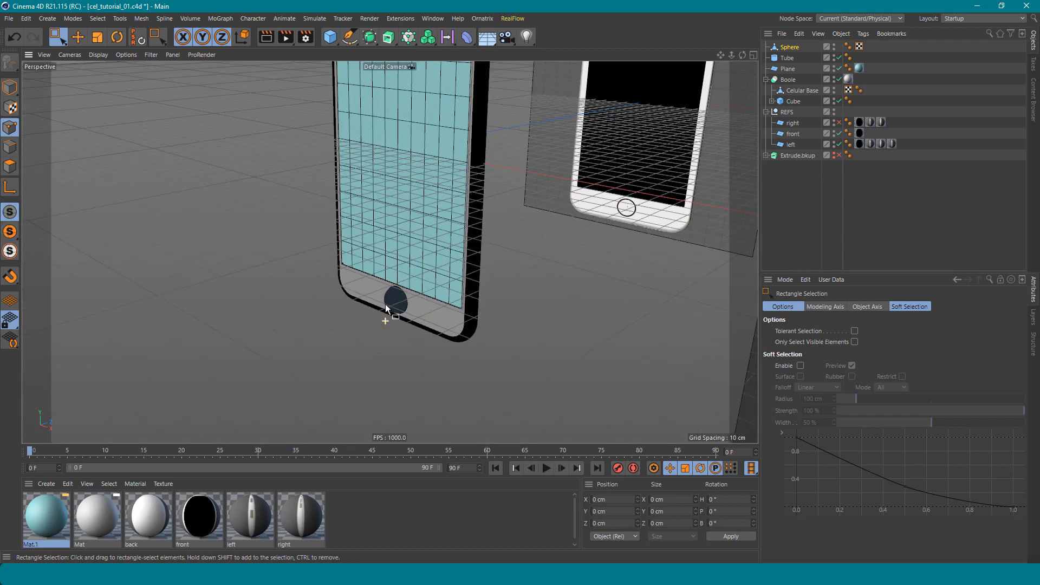
pyautogui.keyDown('alt'); pyautogui.moveTo(392, 289); pyautogui.dragTo(342, 284); pyautogui.keyUp('alt')
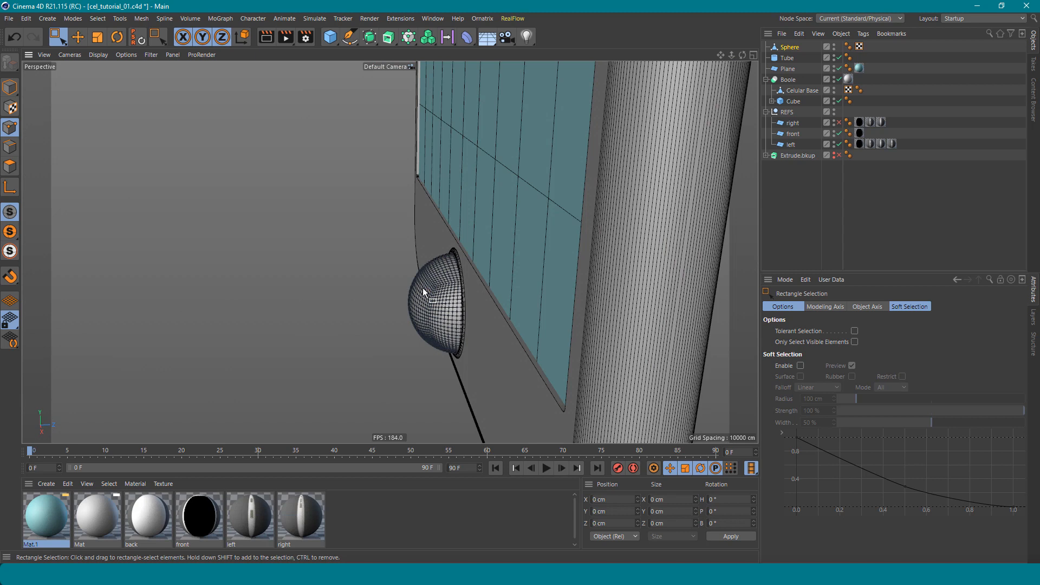
pyautogui.keyDown('alt'); pyautogui.moveTo(423, 293); pyautogui.dragTo(436, 289); pyautogui.keyUp('alt')
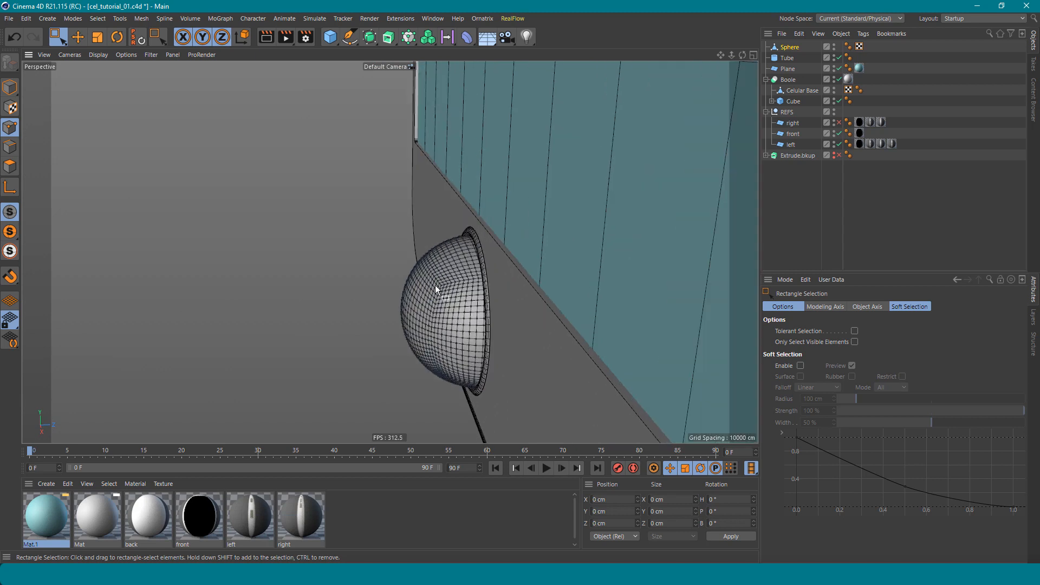
# With the half sphere isolated, flatten its open edge's points to 0 cm in Y using Scale, then end the isolation and deselect them.
pyautogui.click(11, 233)
pyautogui.keyDown('alt'); pyautogui.moveTo(417, 249); pyautogui.dragTo(447, 248); pyautogui.keyUp('alt')
pyautogui.press('F3')
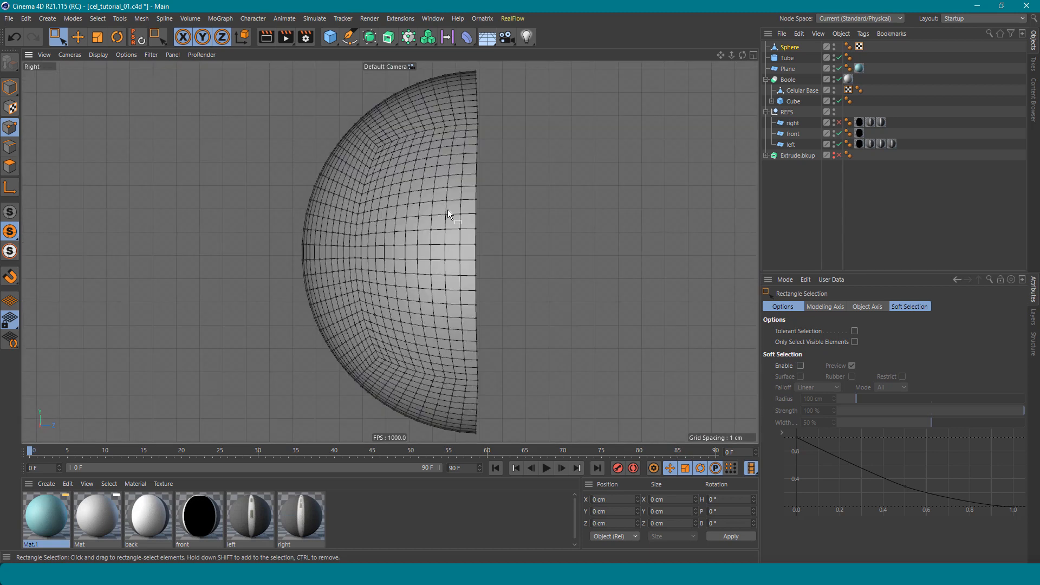
pyautogui.moveTo(516, 89); pyautogui.dragTo(471, 343)
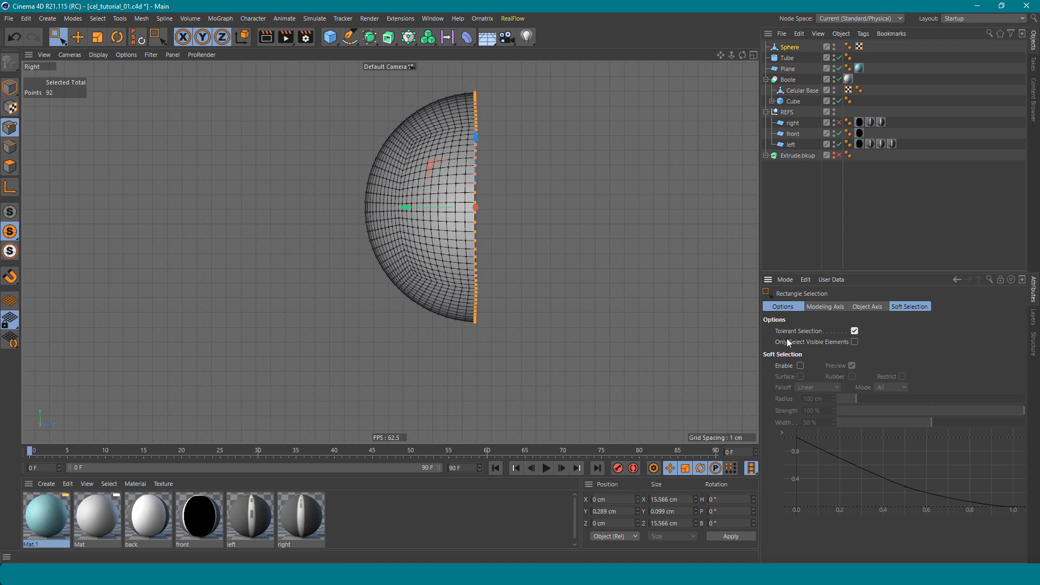
pyautogui.moveTo(506, 80); pyautogui.dragTo(471, 352)
pyautogui.press('t')
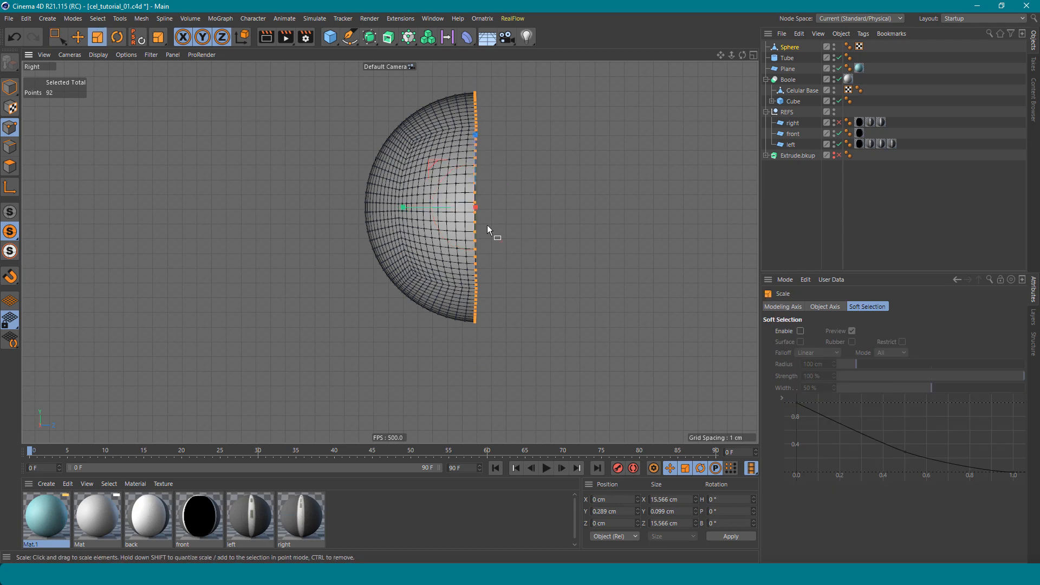
pyautogui.scroll(4, 470, 138)
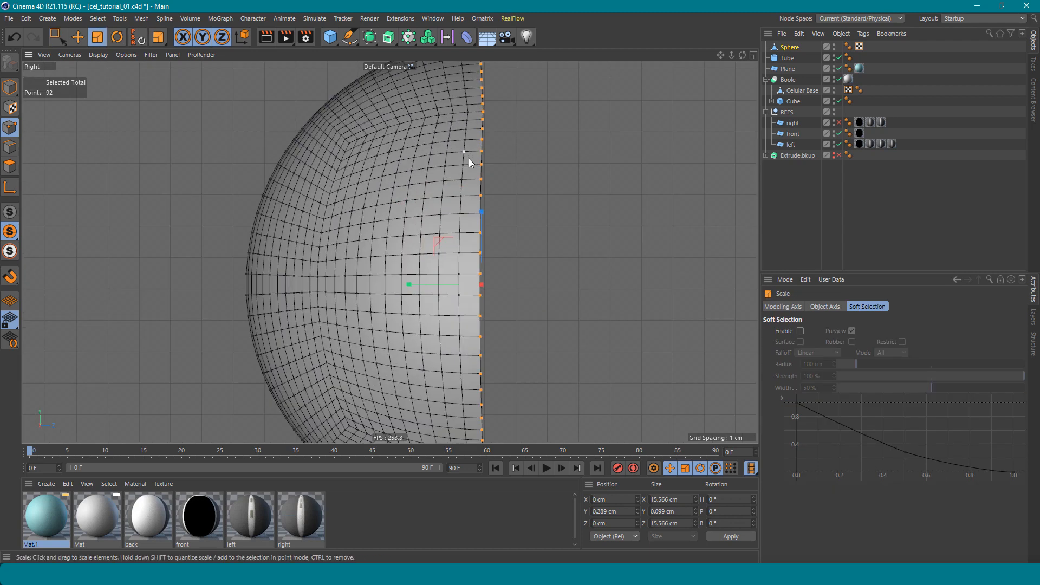
pyautogui.scroll(-1, 469, 158)
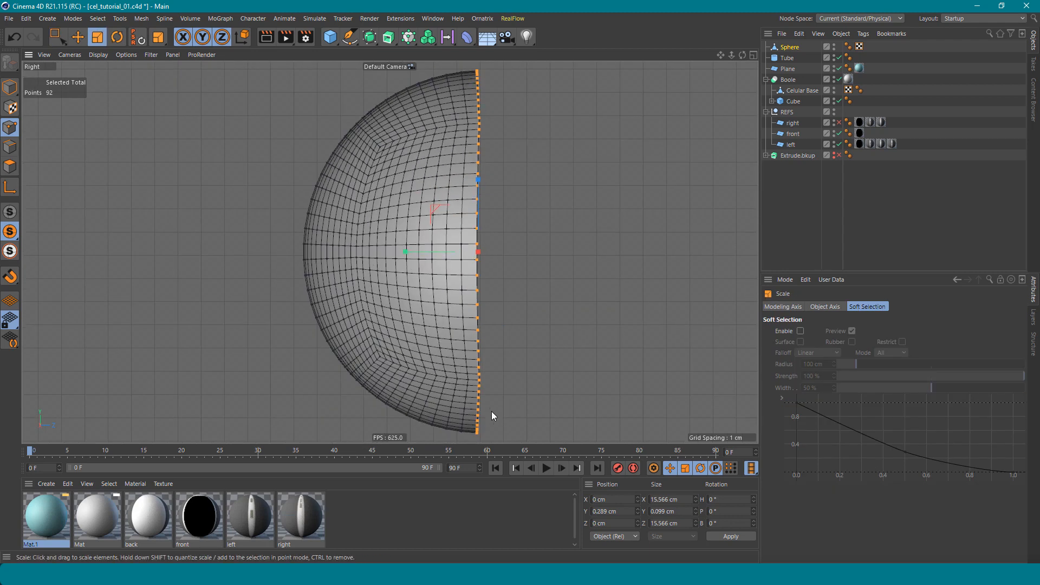
pyautogui.moveTo(406, 254); pyautogui.dragTo(478, 251)
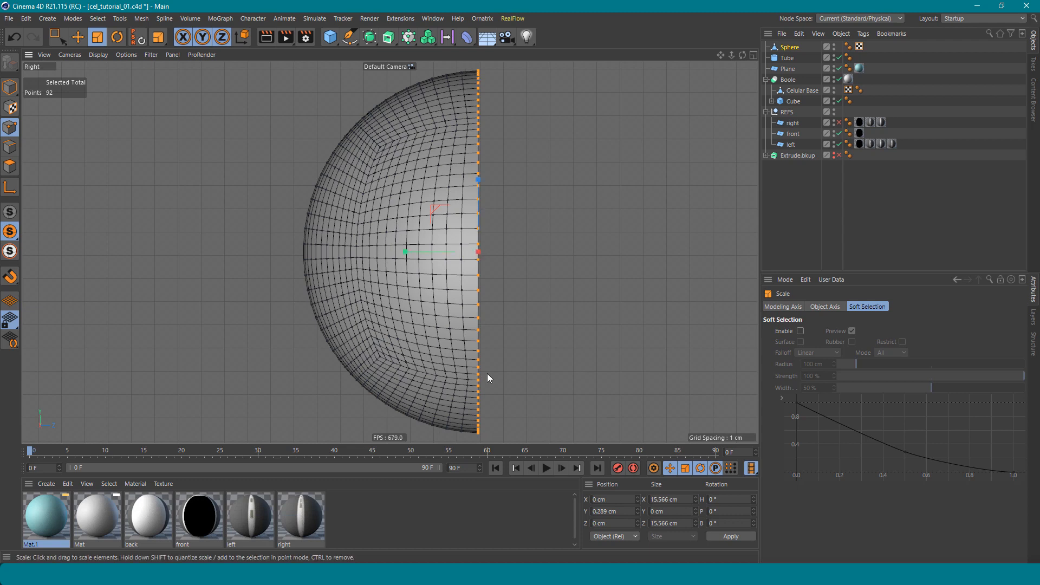
pyautogui.press('F1')
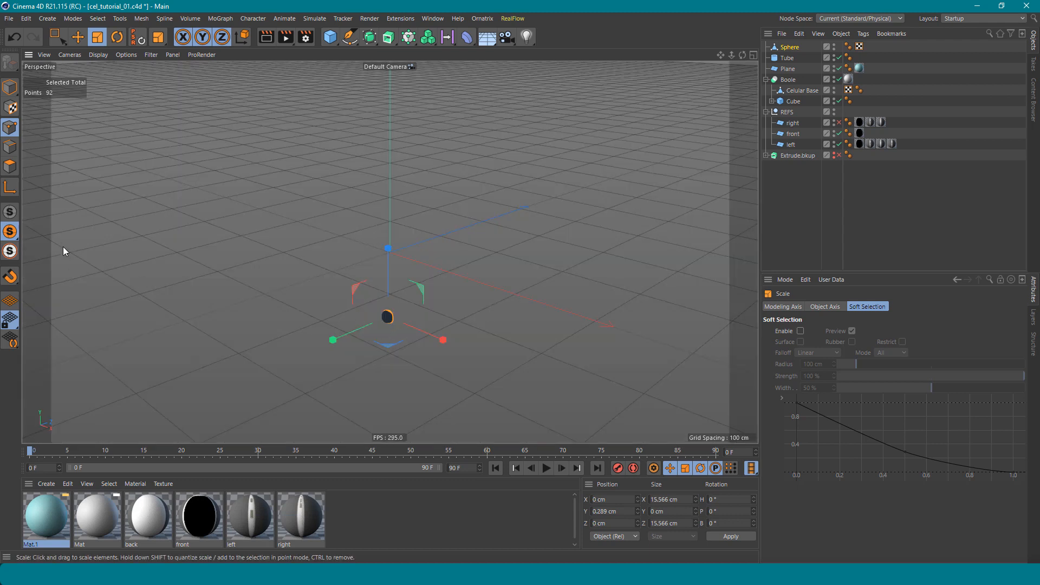
pyautogui.click(12, 229)
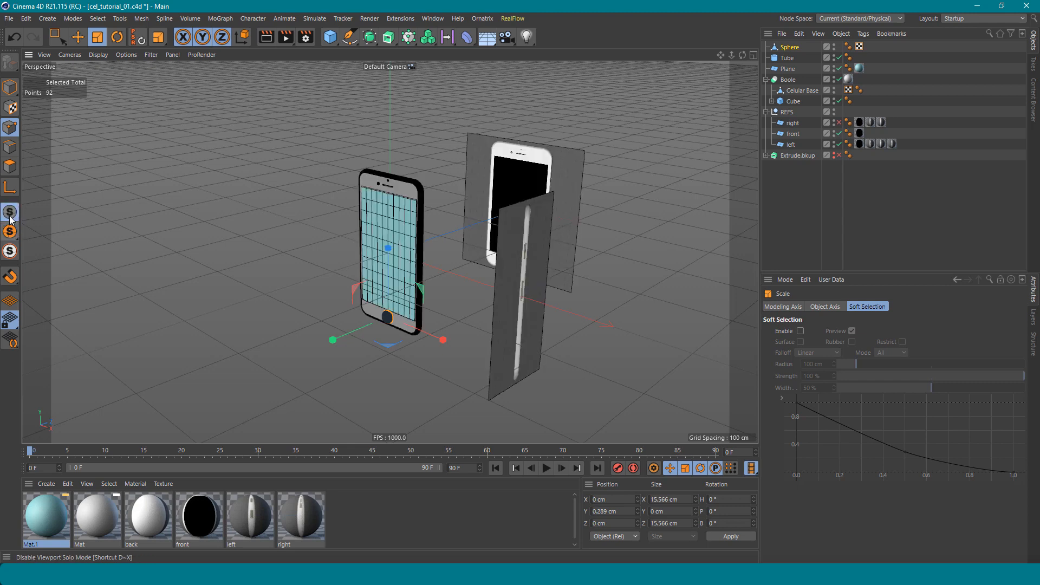
pyautogui.click(568, 273)
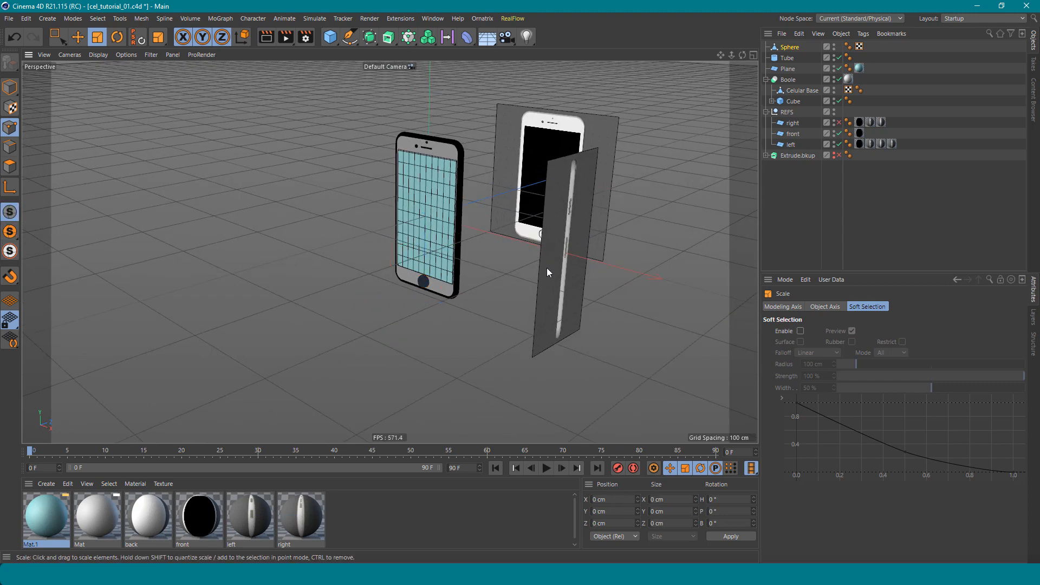
# Return to object editing, hide the left reference plane and show the right reference plane.
pyautogui.press('Return')
pyautogui.click(570, 317)
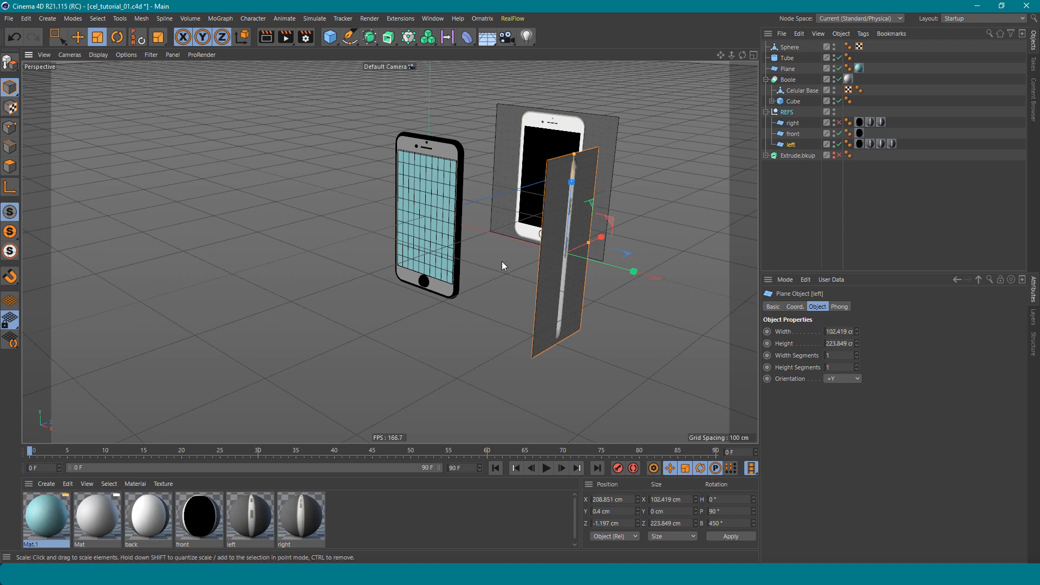
pyautogui.press('e')
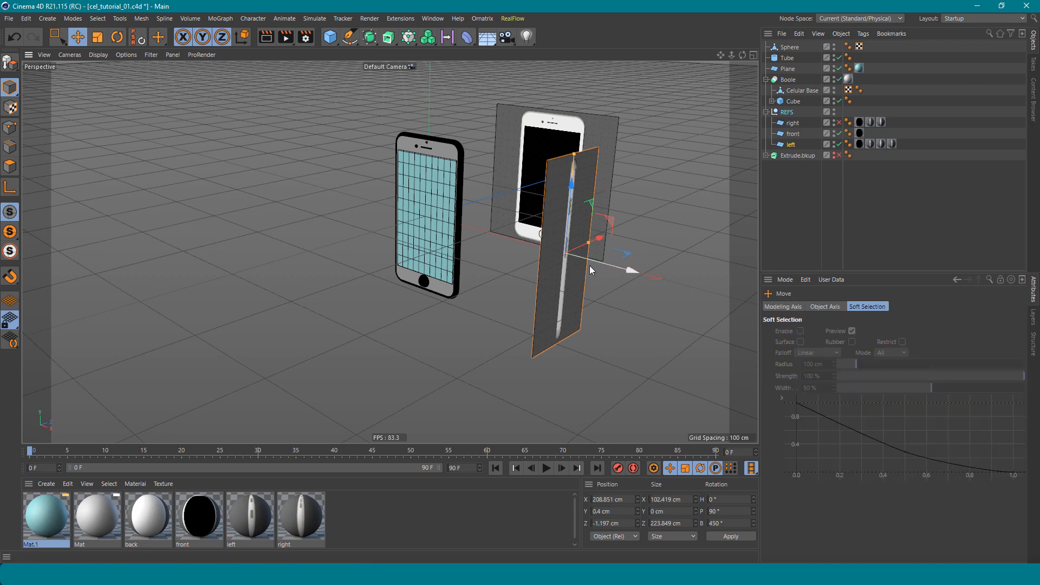
pyautogui.click(838, 144)
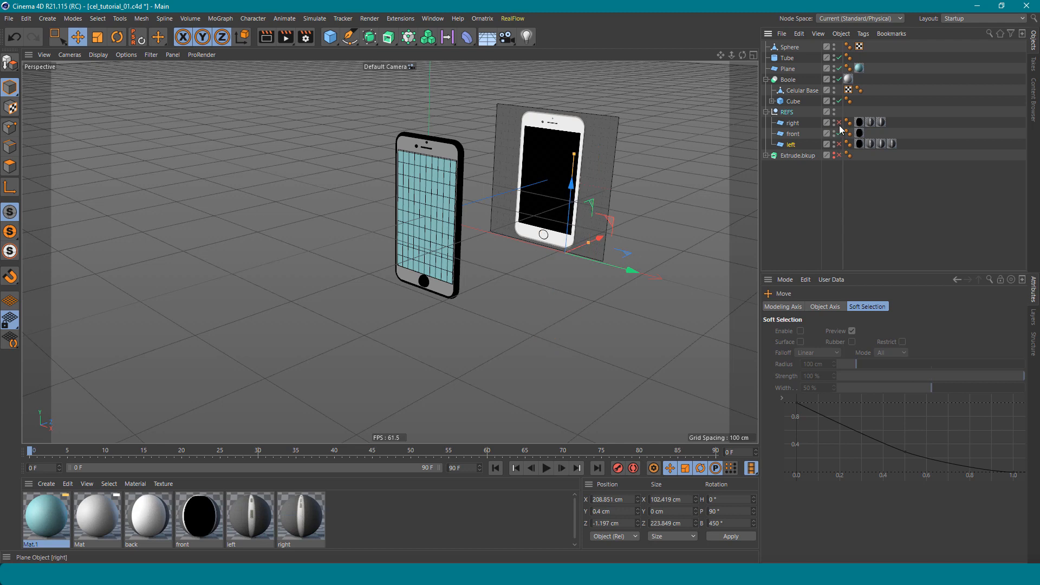
pyautogui.click(838, 123)
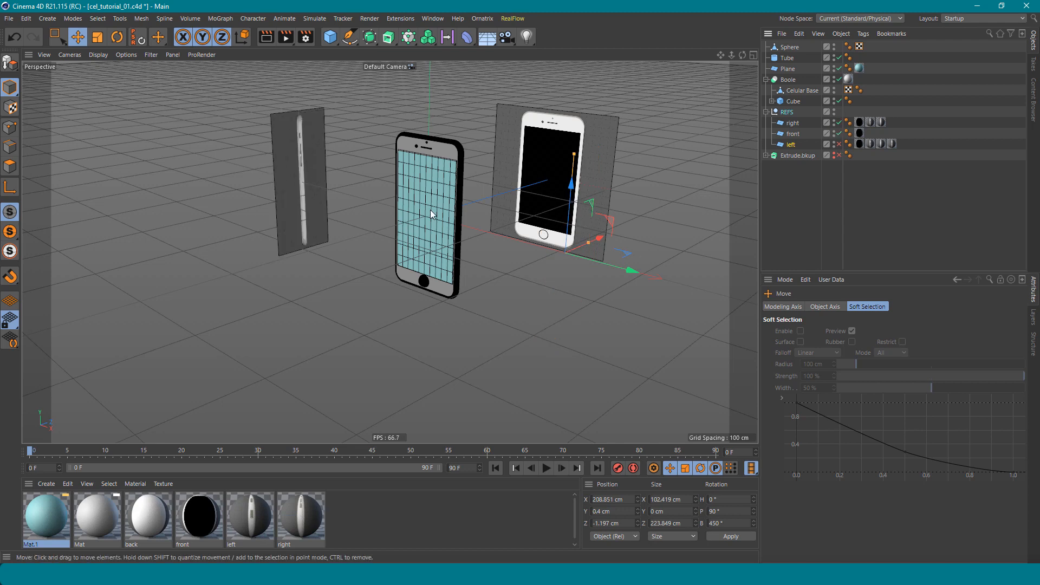
# Scale the home button's half sphere along its depth to a shallow dome about 1.38 cm thick.
pyautogui.scroll(10, 430, 210)
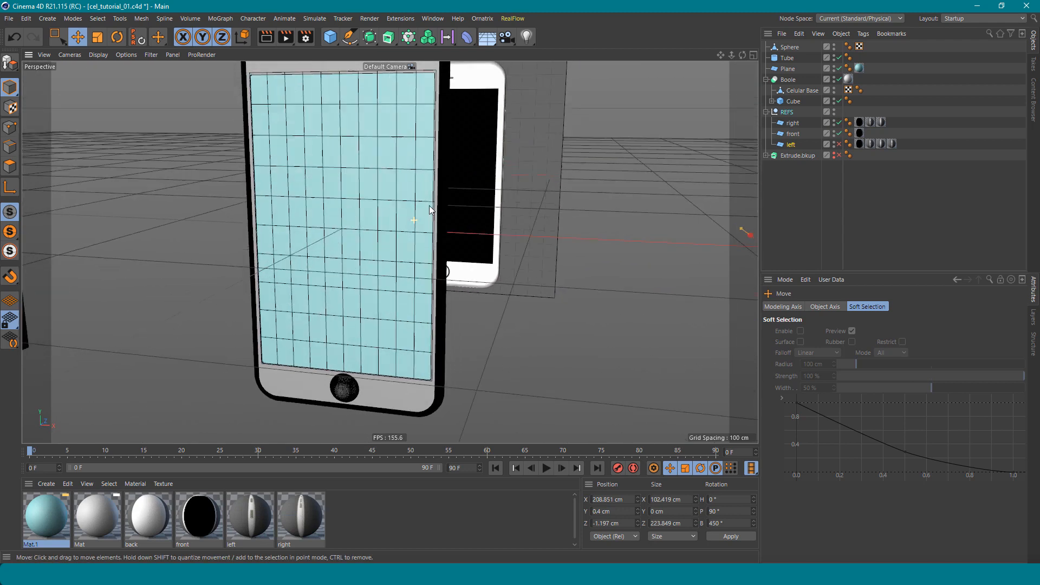
pyautogui.keyDown('alt'); pyautogui.moveTo(428, 206); pyautogui.dragTo(398, 248); pyautogui.keyUp('alt')
pyautogui.scroll(8, 320, 404)
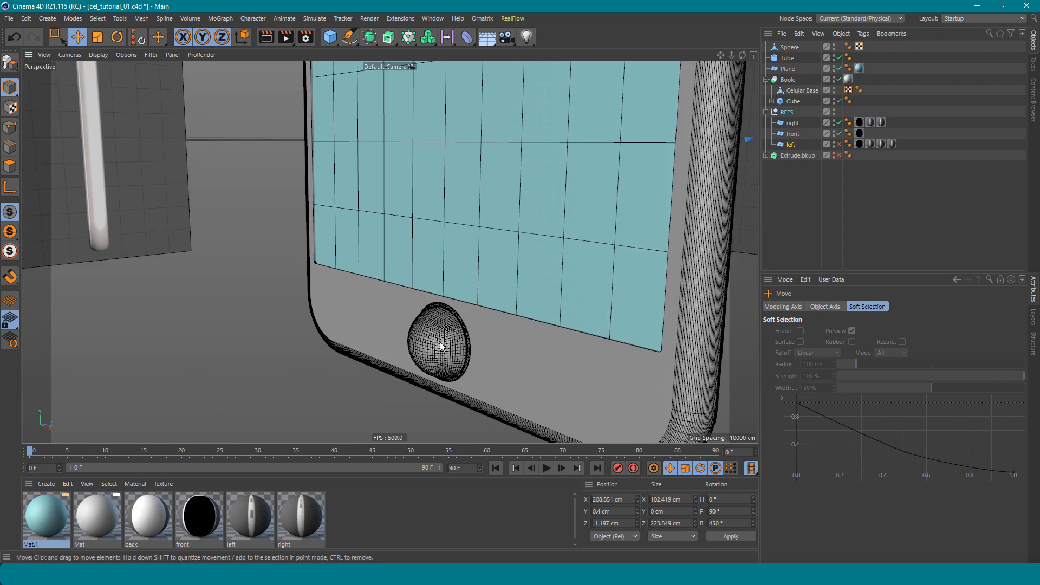
pyautogui.click(440, 343)
pyautogui.keyDown('alt'); pyautogui.moveTo(469, 337); pyautogui.dragTo(479, 240); pyautogui.keyUp('alt')
pyautogui.scroll(8, 440, 336)
pyautogui.press('t')
# Duplicate the shallow dome and move the copy up beside the earpiece slot, at Y about 91.7 cm.
pyautogui.scroll(-4, 528, 135)
pyautogui.keyDown('alt'); pyautogui.moveTo(527, 136); pyautogui.dragTo(480, 366, button='middle'); pyautogui.keyUp('alt')
pyautogui.keyDown('alt'); pyautogui.moveTo(491, 220); pyautogui.dragTo(505, 349, button='middle'); pyautogui.keyUp('alt')
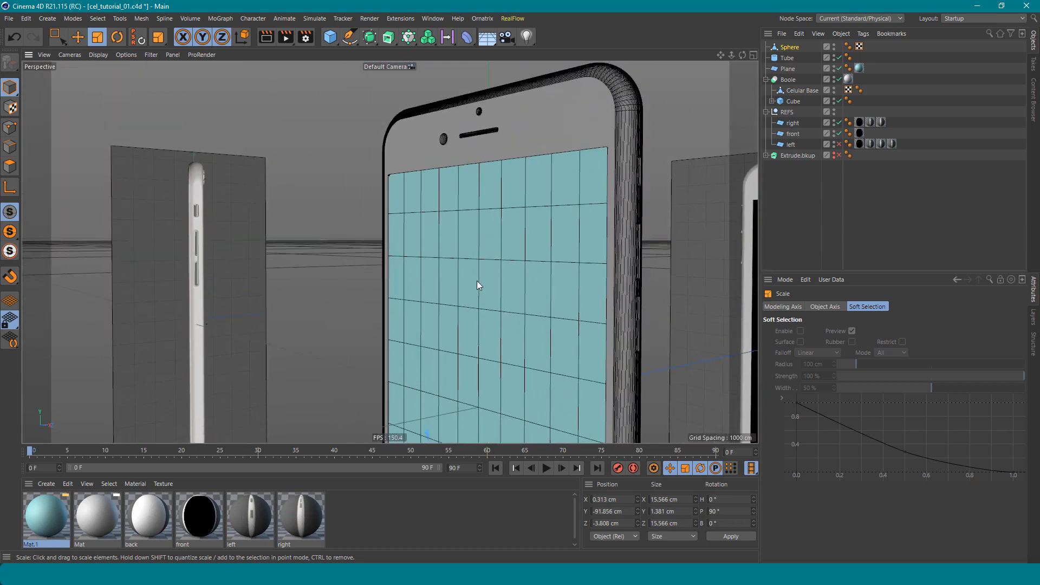
pyautogui.scroll(-3, 477, 281)
pyautogui.keyDown('alt'); pyautogui.moveTo(467, 281); pyautogui.dragTo(519, 295); pyautogui.keyUp('alt')
pyautogui.press('e')
pyautogui.moveTo(473, 363); pyautogui.dragTo(481, 45)
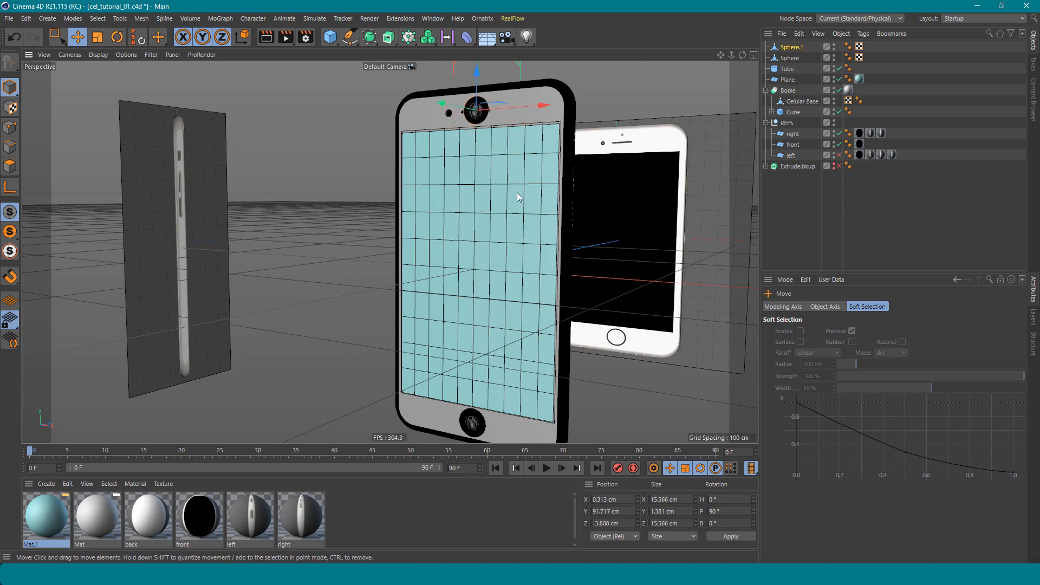
# Scale the dome copy down uniformly to about 3.8 cm across to suit the round camera opening.
pyautogui.keyDown('alt'); pyautogui.moveTo(517, 193); pyautogui.dragTo(530, 332, button='middle'); pyautogui.keyUp('alt')
pyautogui.keyDown('alt'); pyautogui.moveTo(469, 235); pyautogui.dragTo(517, 232); pyautogui.keyUp('alt')
pyautogui.scroll(9, 490, 248)
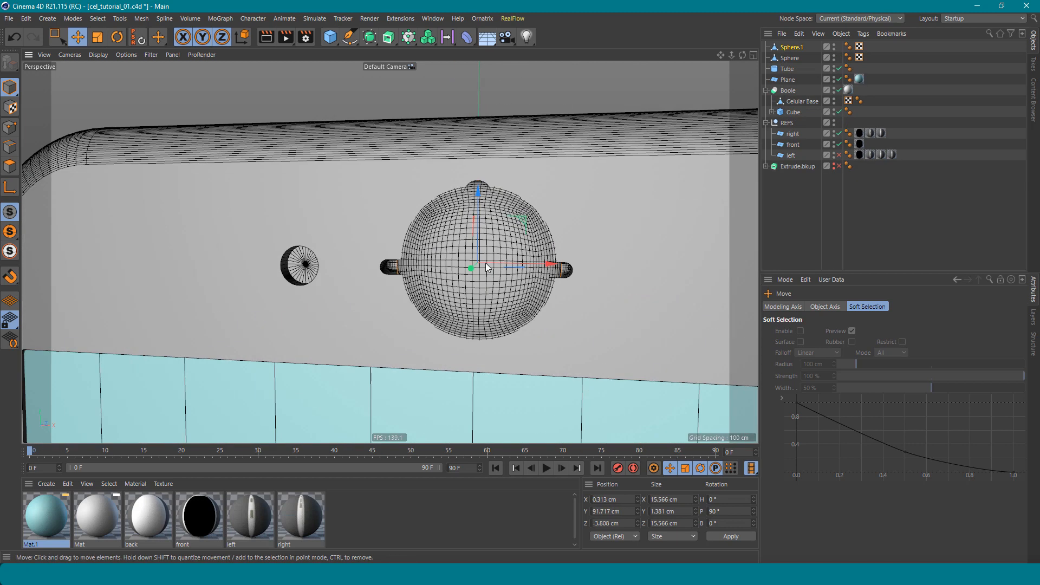
pyautogui.keyDown('alt'); pyautogui.moveTo(521, 276); pyautogui.dragTo(374, 290); pyautogui.keyUp('alt')
pyautogui.press('t')
pyautogui.moveTo(496, 230); pyautogui.dragTo(248, 336)
pyautogui.scroll(10, 287, 259)
pyautogui.keyDown('alt'); pyautogui.moveTo(369, 311); pyautogui.dragTo(433, 331); pyautogui.keyUp('alt')
pyautogui.moveTo(515, 311); pyautogui.dragTo(412, 337)
# Move the small dome in front of the camera opening, to X about -17.8 cm and Z about -8.4 cm, and disable the Boole.
pyautogui.press('e')
pyautogui.moveTo(389, 285); pyautogui.dragTo(558, 348)
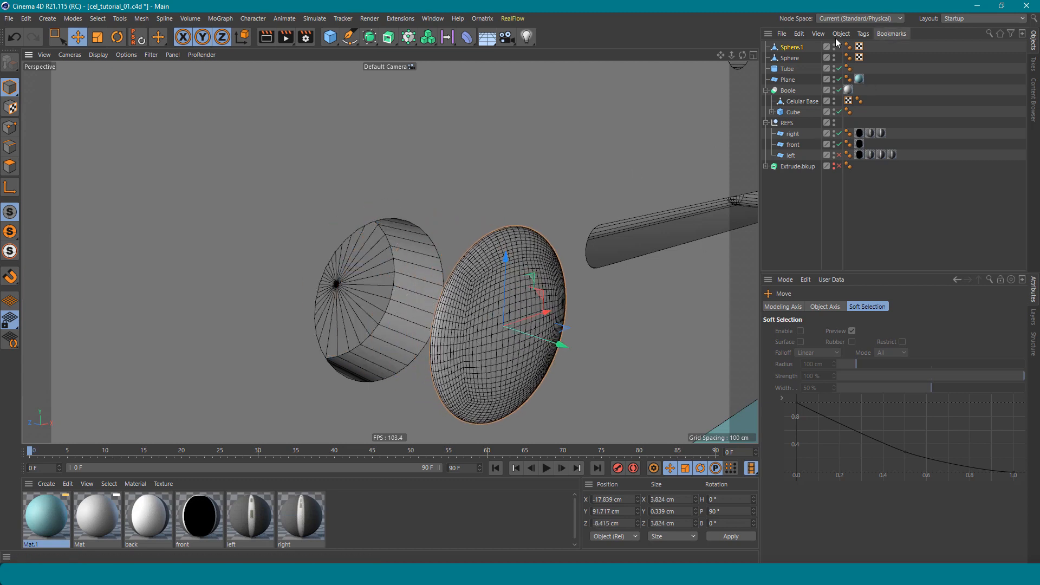
pyautogui.click(839, 90)
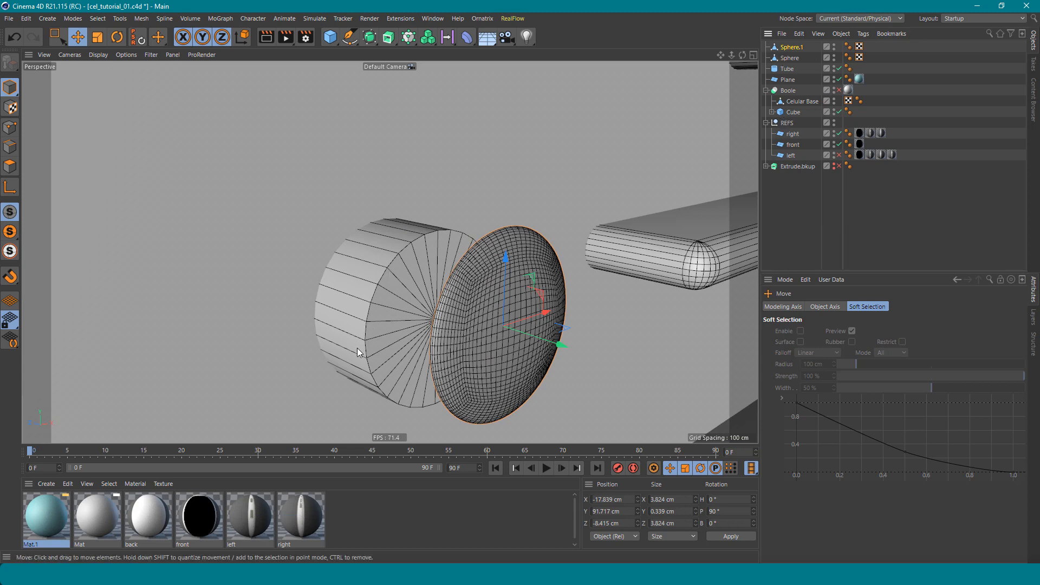
# Transfer the small dome to the front camera opening's cylinder and re-enable the Boole.
pyautogui.hotkey('shift', 'c')
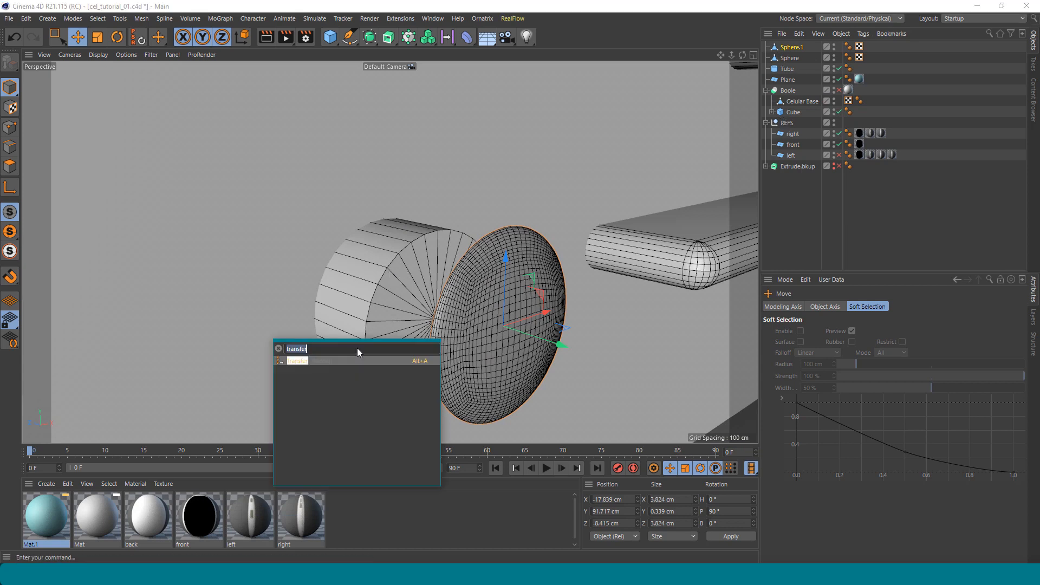
pyautogui.click(296, 363)
pyautogui.click(397, 300)
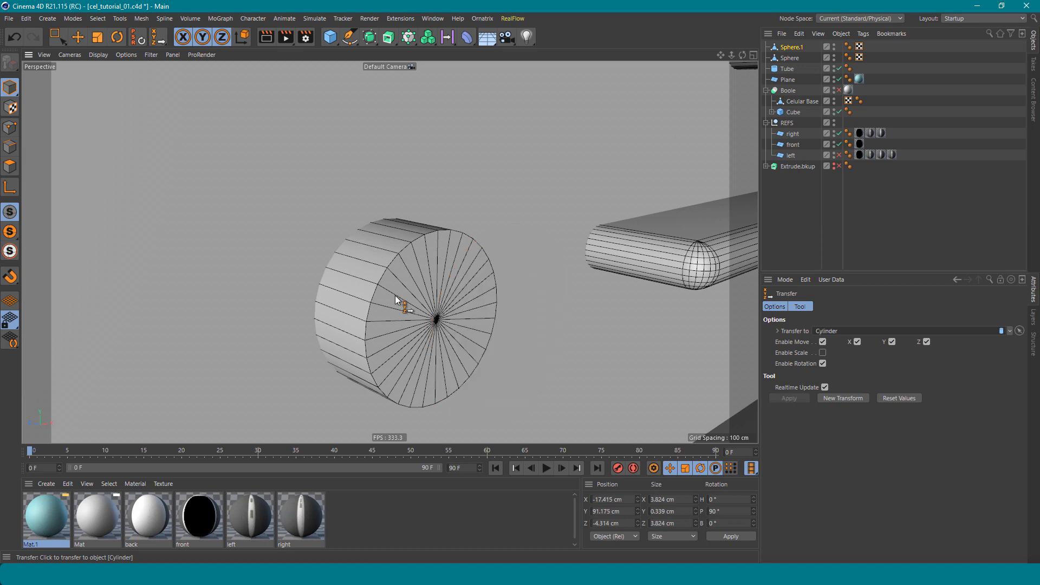
pyautogui.press('e')
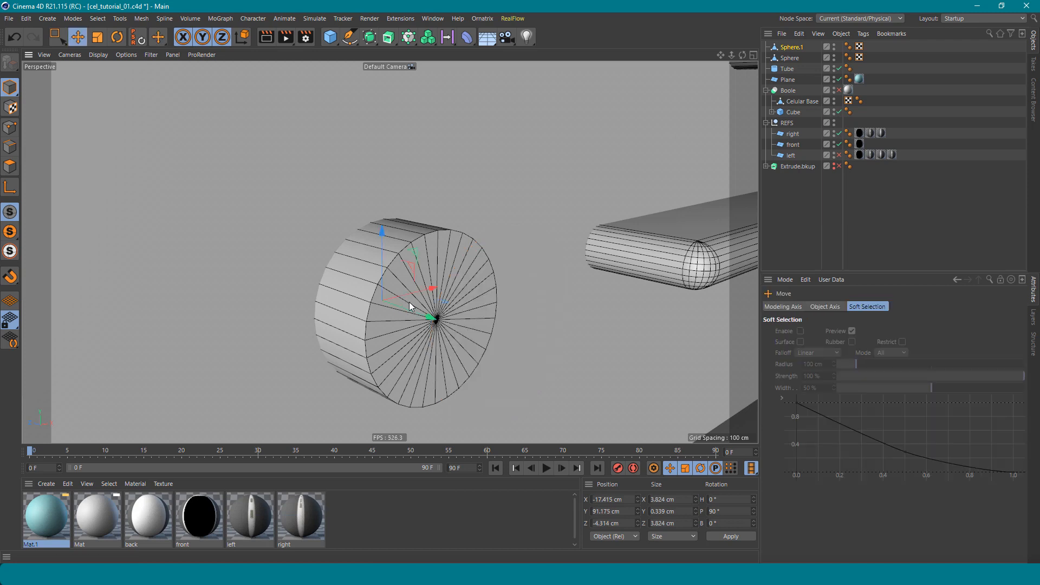
pyautogui.click(839, 91)
# Scale the small dome up uniformly to about 3.98 cm across to fill the camera opening.
pyautogui.scroll(5, 413, 306)
pyautogui.keyDown('alt'); pyautogui.moveTo(403, 303); pyautogui.dragTo(349, 282); pyautogui.keyUp('alt')
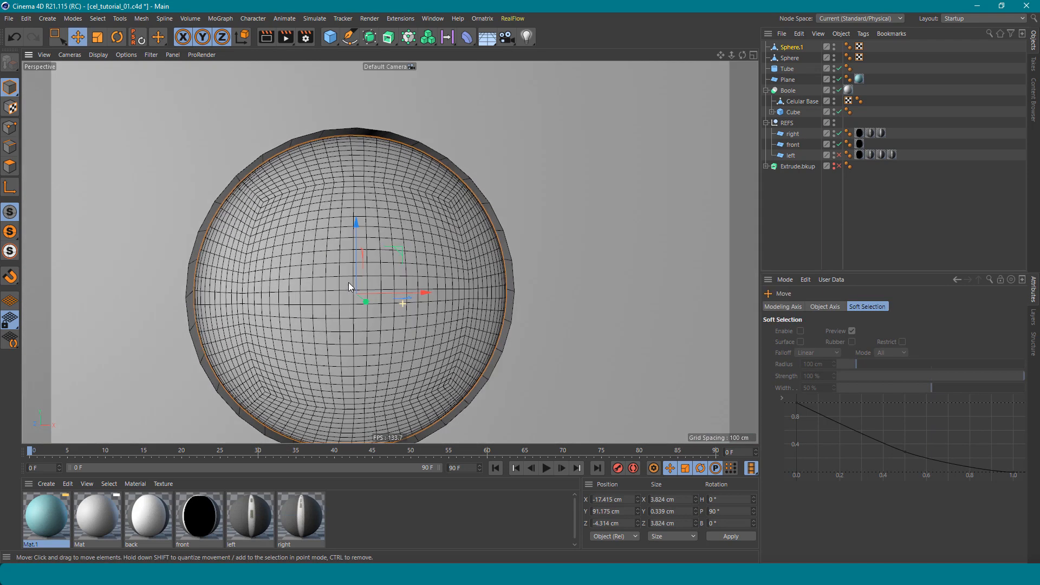
pyautogui.press('t')
pyautogui.moveTo(287, 309); pyautogui.dragTo(490, 323)
pyautogui.press('e')
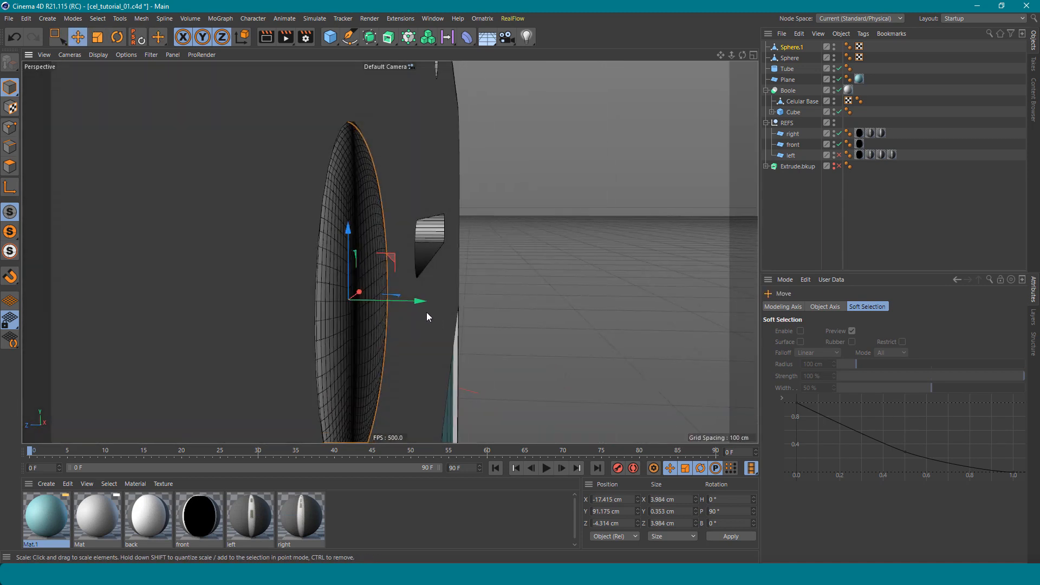
# Thin the camera dome to about 0.24 cm along its depth and set it in the opening at Z about -4.3 cm.
pyautogui.moveTo(421, 301)
pyautogui.mouseDown()
pyautogui.moveTo(401, 298)
pyautogui.moveTo(427, 286)
pyautogui.mouseUp()
pyautogui.press('r')
pyautogui.press('t')
pyautogui.press('e')
pyautogui.keyDown('alt'); pyautogui.moveTo(357, 285); pyautogui.dragTo(321, 298); pyautogui.keyUp('alt')
pyautogui.scroll(-2, 323, 297)
pyautogui.scroll(-5, 469, 279)
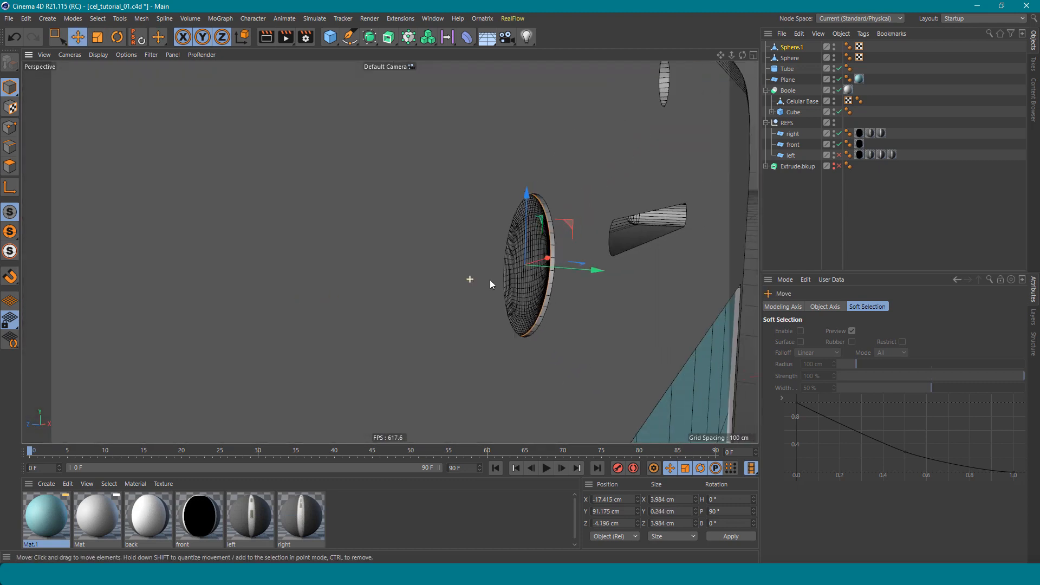
pyautogui.moveTo(541, 267)
pyautogui.keyDown('alt'); pyautogui.mouseDown()
pyautogui.moveTo(410, 272)
pyautogui.moveTo(441, 228)
pyautogui.moveTo(487, 229)
pyautogui.moveTo(553, 279)
pyautogui.mouseUp(); pyautogui.keyUp('alt')
pyautogui.scroll(5, 532, 261)
# Flatten the camera dome further along its depth to about 0.18 cm.
pyautogui.press('t')
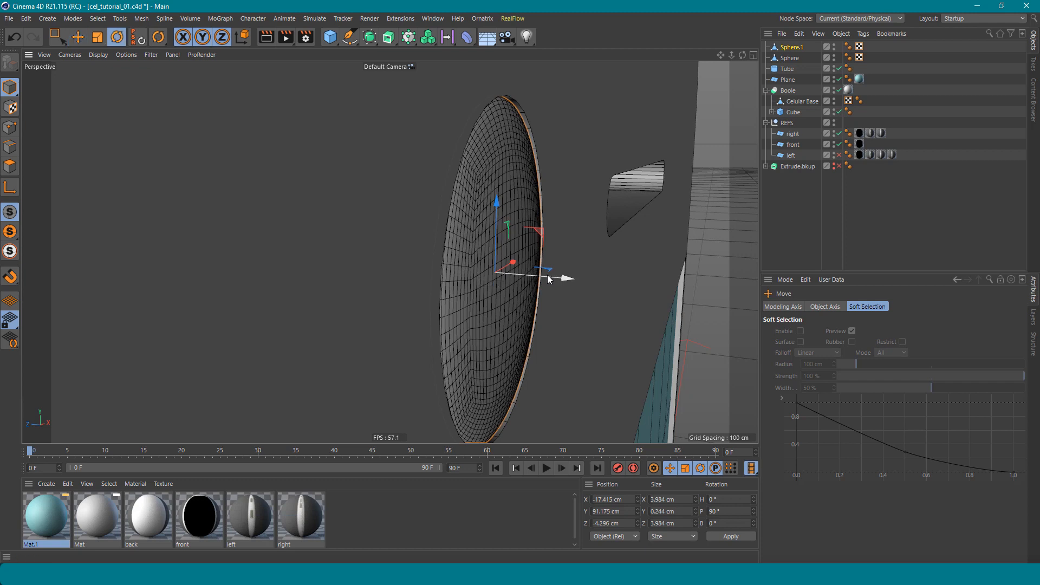
pyautogui.scroll(5, 539, 268)
pyautogui.press('e')
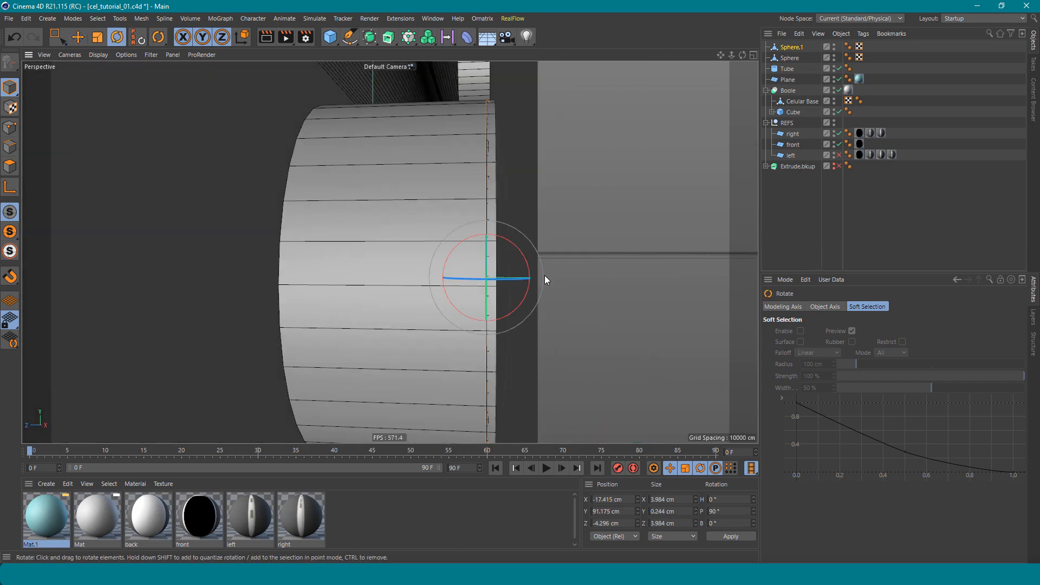
pyautogui.scroll(-3, 545, 275)
pyautogui.press('r')
pyautogui.press('t')
pyautogui.moveTo(492, 276); pyautogui.dragTo(312, 279)
pyautogui.scroll(3, 433, 272)
pyautogui.scroll(-3, 434, 272)
pyautogui.scroll(-5, 519, 250)
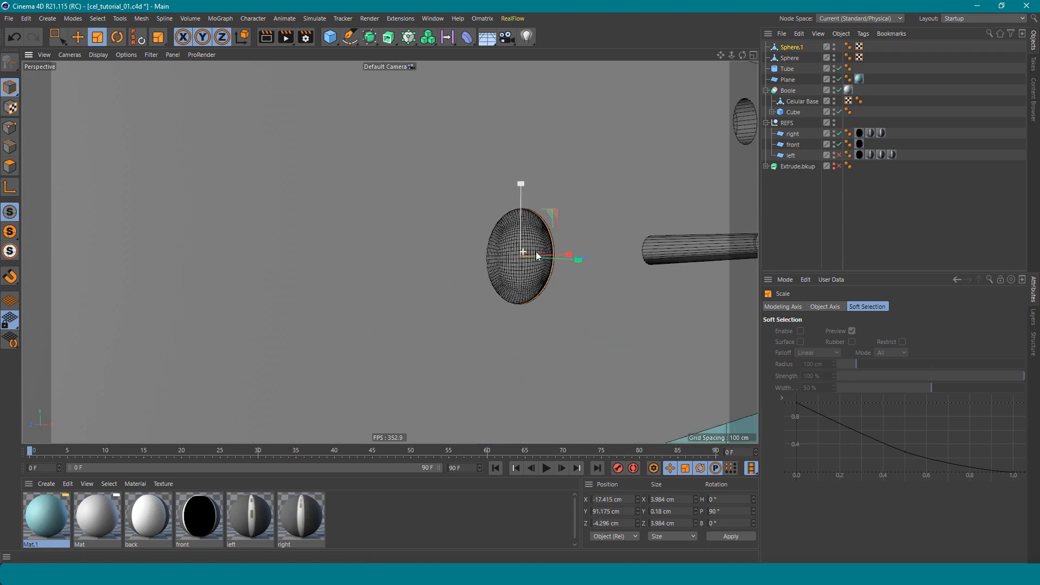
# Inspect the lens from the phone's front and back, and disable the Boole to expose the cutting cylinders.
pyautogui.keyDown('alt'); pyautogui.moveTo(534, 252); pyautogui.dragTo(422, 250); pyautogui.keyUp('alt')
pyautogui.keyDown('alt'); pyautogui.moveTo(528, 246); pyautogui.dragTo(422, 262, button='middle'); pyautogui.keyUp('alt')
pyautogui.scroll(-5, 420, 260)
pyautogui.keyDown('alt'); pyautogui.moveTo(599, 188); pyautogui.dragTo(535, 216); pyautogui.keyUp('alt')
pyautogui.scroll(-4, 594, 185)
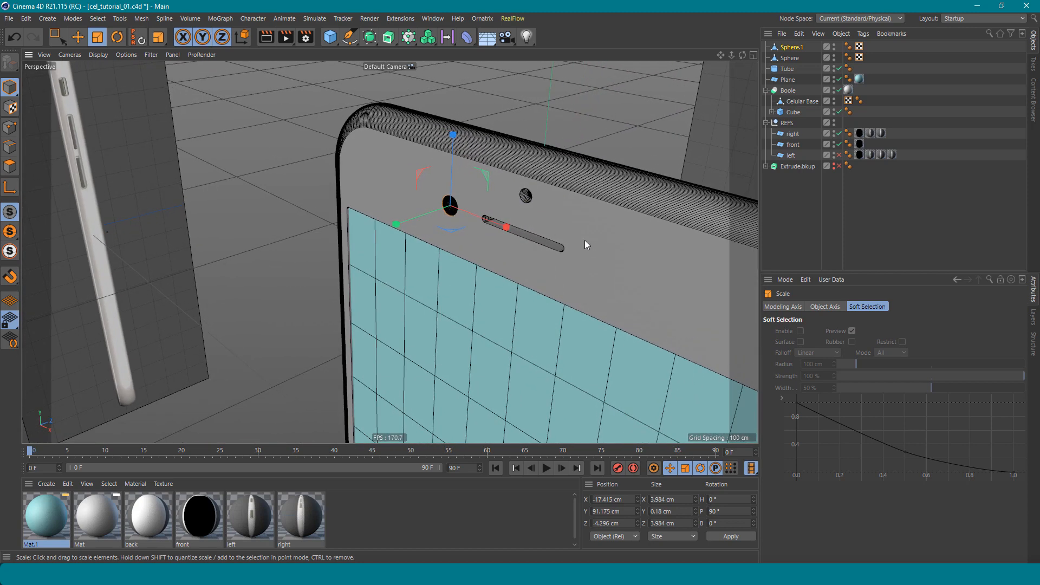
pyautogui.keyDown('alt'); pyautogui.moveTo(584, 239); pyautogui.dragTo(671, 86); pyautogui.keyUp('alt')
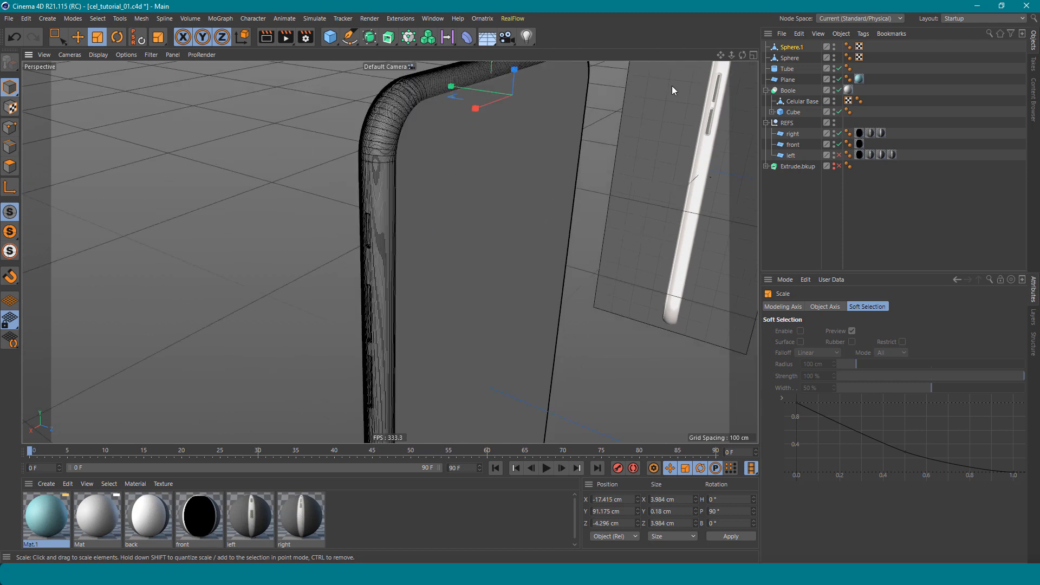
pyautogui.click(838, 91)
# Duplicate the front camera's cutting cylinder and move the copy to the phone's back corner, at X about 33.3 cm and Z about 8.4 cm.
pyautogui.keyDown('alt'); pyautogui.moveTo(488, 271); pyautogui.dragTo(386, 292); pyautogui.keyUp('alt')
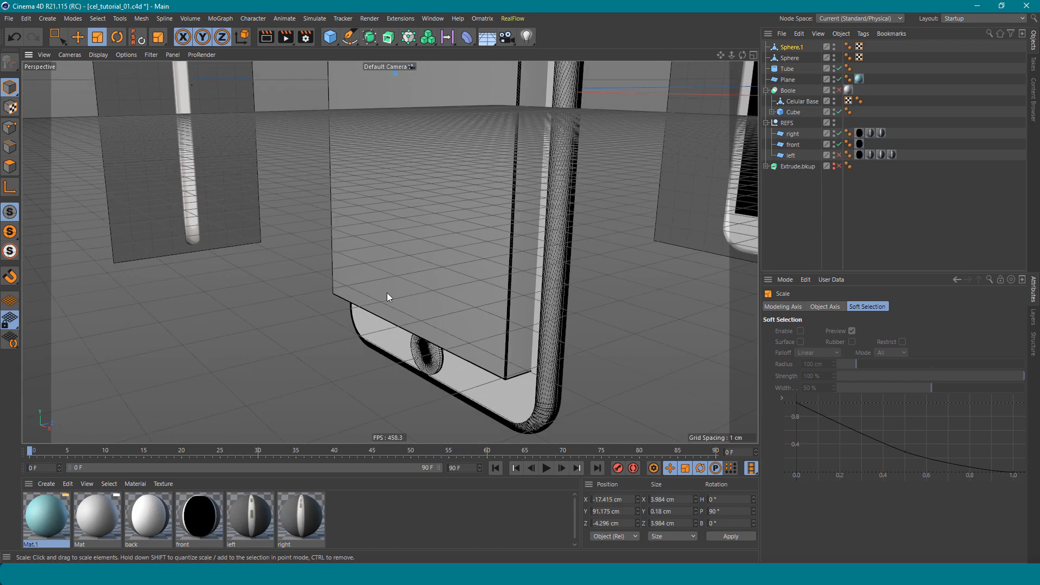
pyautogui.click(431, 350)
pyautogui.press('e')
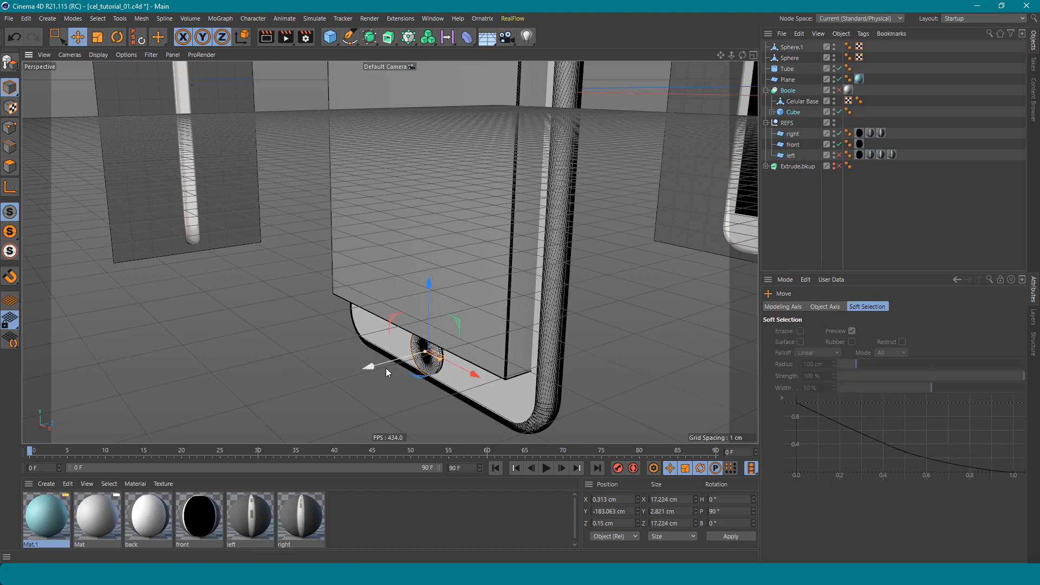
pyautogui.keyDown('alt'); pyautogui.moveTo(509, 98); pyautogui.dragTo(470, 200); pyautogui.keyUp('alt')
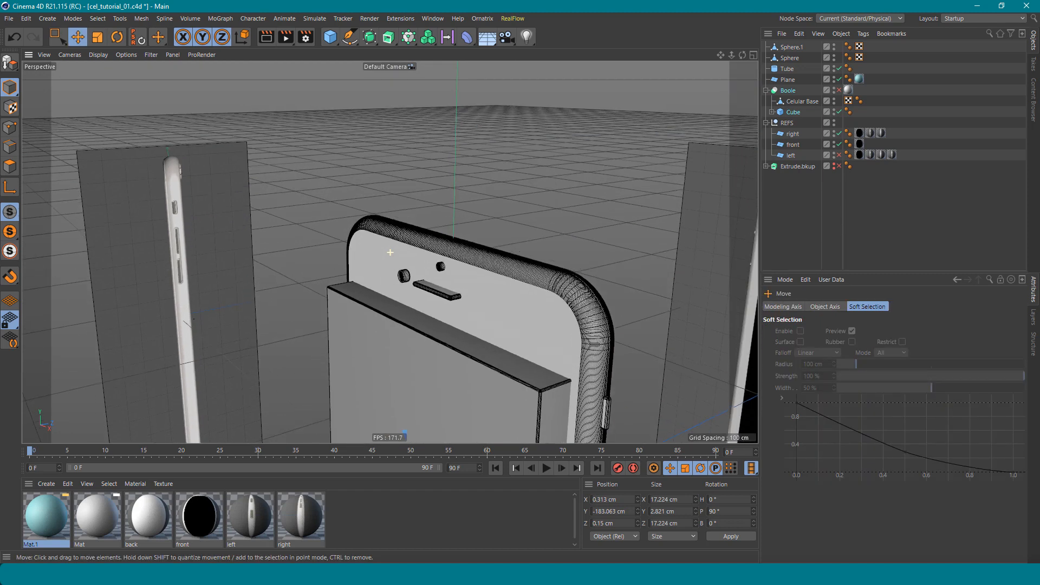
pyautogui.click(406, 276)
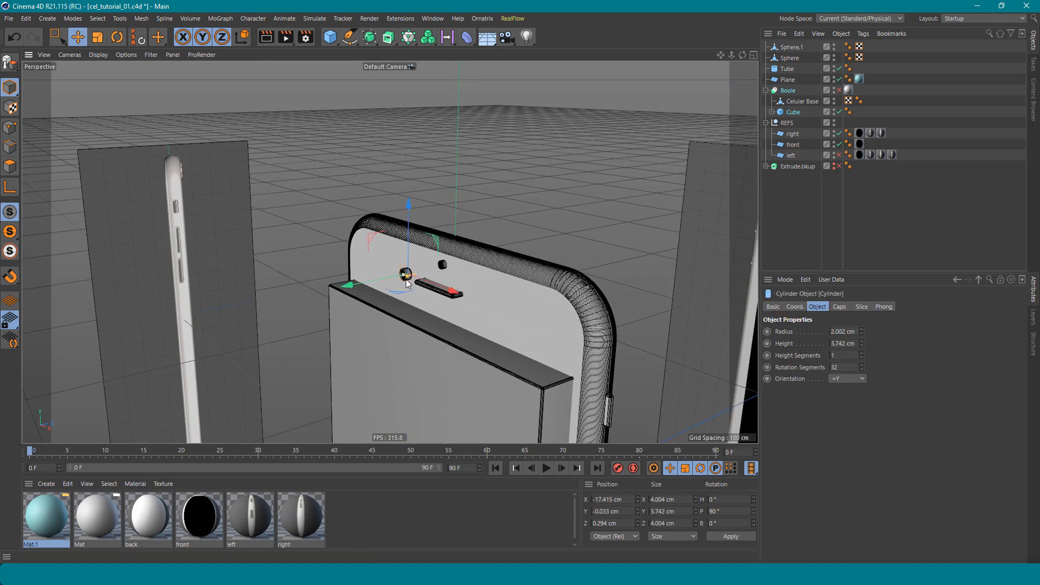
pyautogui.keyDown('ctrl'); pyautogui.moveTo(440, 291); pyautogui.dragTo(436, 345); pyautogui.keyUp('ctrl')
pyautogui.keyDown('alt'); pyautogui.moveTo(567, 338); pyautogui.dragTo(657, 341, button='right'); pyautogui.keyUp('alt')
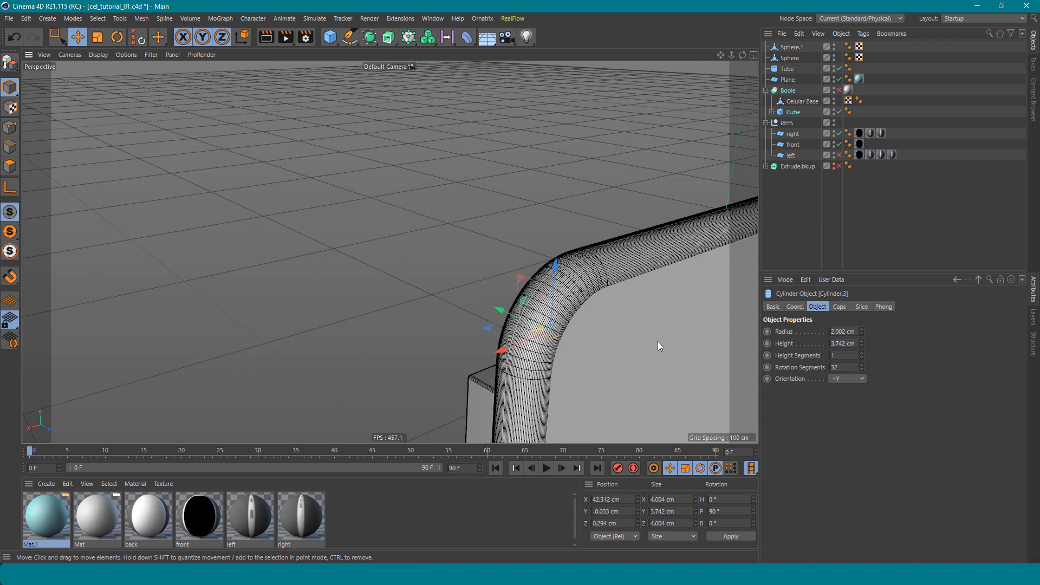
pyautogui.keyDown('alt'); pyautogui.moveTo(574, 339); pyautogui.dragTo(508, 311, button='middle'); pyautogui.keyUp('alt')
pyautogui.moveTo(453, 297); pyautogui.dragTo(531, 329)
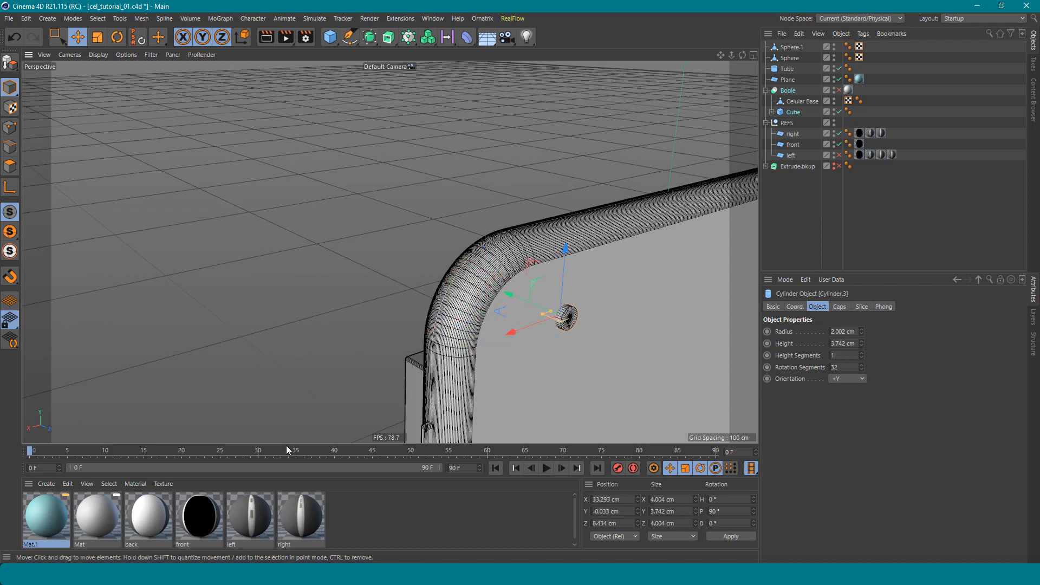
# Duplicate the front reference plane and move the copy behind the phone, to Z about -367 cm.
pyautogui.click(793, 145)
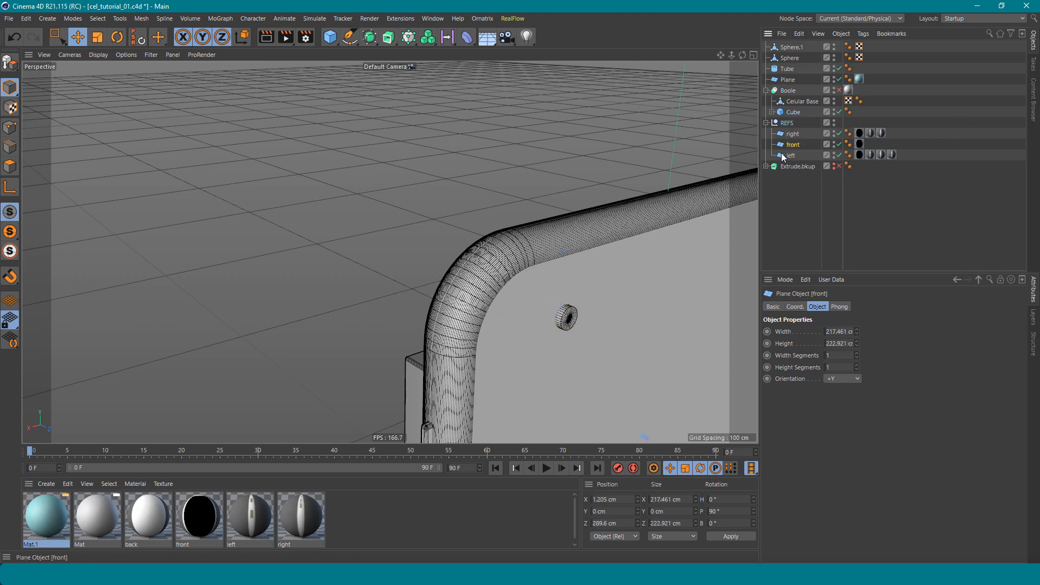
pyautogui.keyDown('alt'); pyautogui.moveTo(330, 184); pyautogui.dragTo(492, 295); pyautogui.keyUp('alt')
pyautogui.keyDown('ctrl'); pyautogui.moveTo(641, 309); pyautogui.dragTo(95, 326); pyautogui.keyUp('ctrl')
pyautogui.keyDown('alt'); pyautogui.moveTo(198, 317); pyautogui.dragTo(150, 326); pyautogui.keyUp('alt')
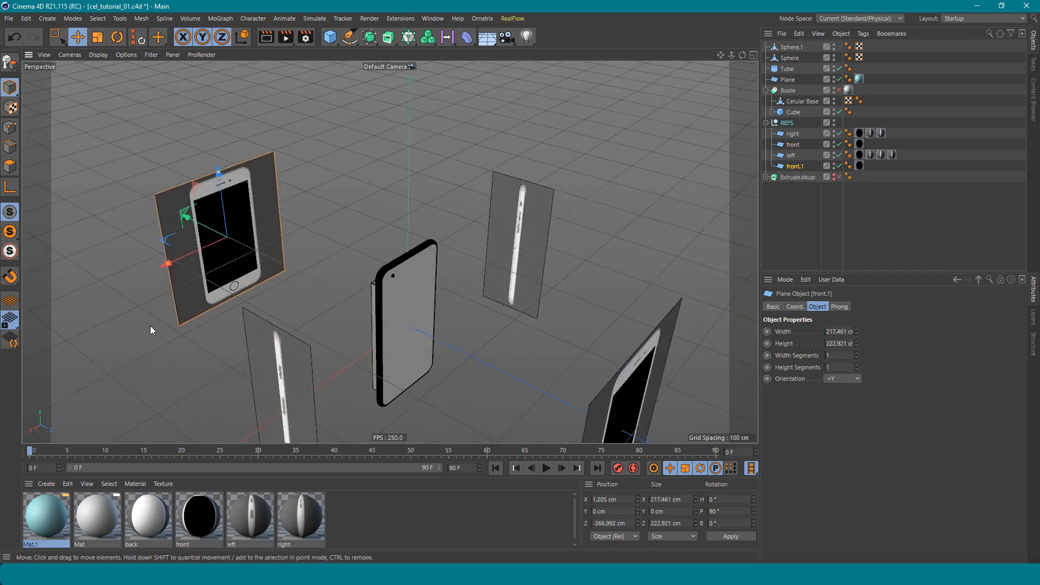
# Apply the back material to the duplicated reference plane.
pyautogui.click(147, 520)
pyautogui.moveTo(142, 520); pyautogui.dragTo(190, 234)
pyautogui.hotkey('ctrl', 'z')
pyautogui.hotkey('ctrl', 'y')
pyautogui.keyDown('alt'); pyautogui.moveTo(300, 141); pyautogui.dragTo(385, 153, button='middle'); pyautogui.keyUp('alt')
# Rotate the rear reference plane to a 180° bank and hide the front reference plane.
pyautogui.press('r')
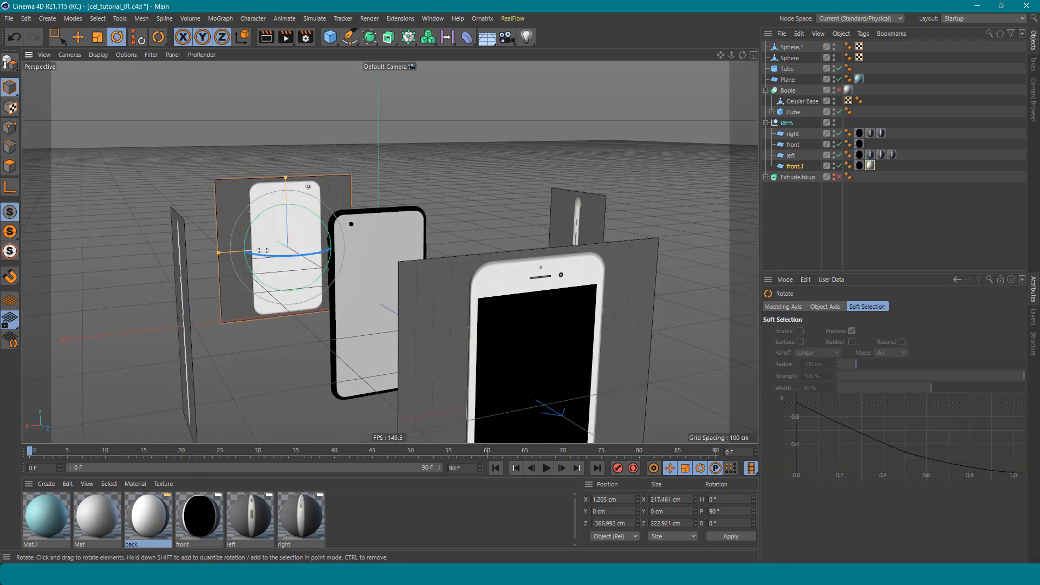
pyautogui.moveTo(274, 256); pyautogui.dragTo(503, 206)
pyautogui.keyDown('alt'); pyautogui.moveTo(335, 231); pyautogui.dragTo(369, 246); pyautogui.keyUp('alt')
pyautogui.scroll(4, 264, 209)
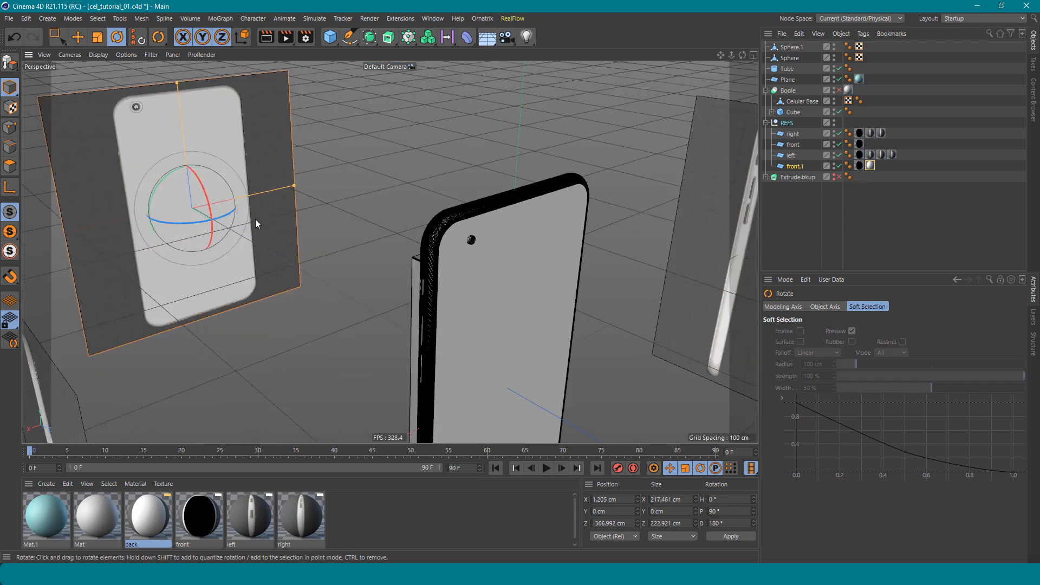
pyautogui.keyDown('alt'); pyautogui.moveTo(385, 254); pyautogui.dragTo(384, 217, button='middle'); pyautogui.keyUp('alt')
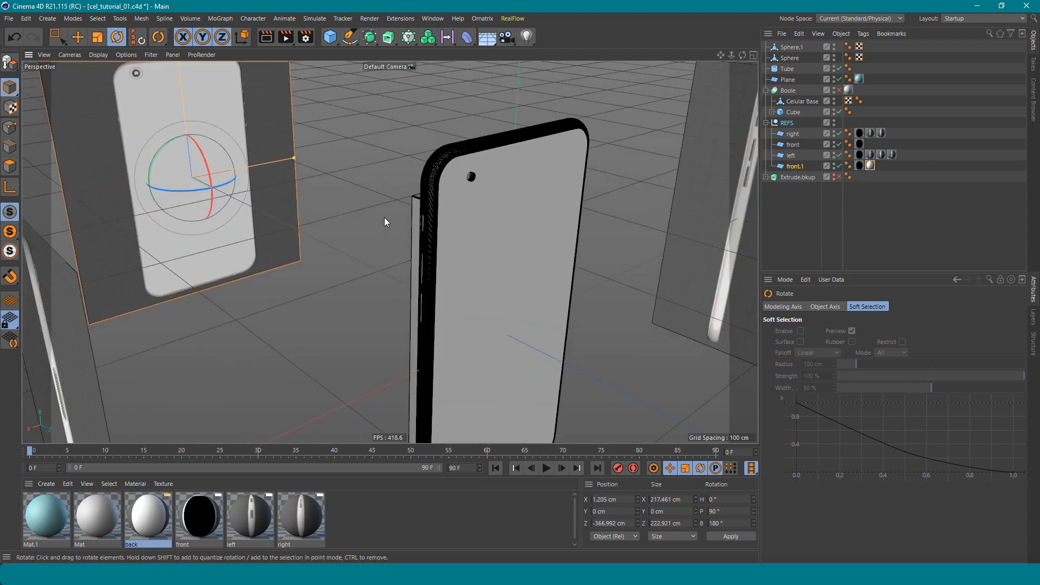
pyautogui.scroll(-5, 443, 242)
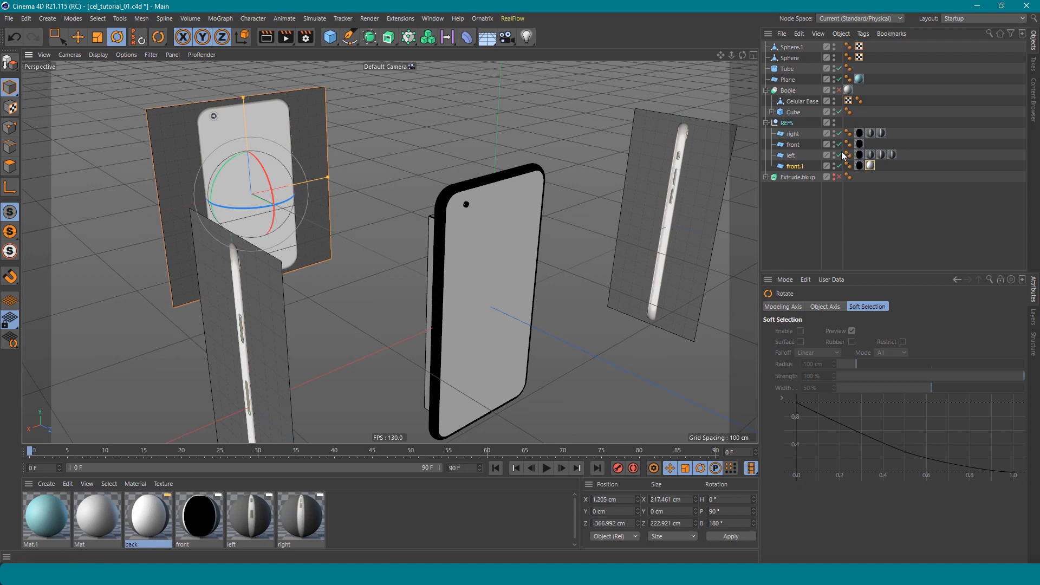
pyautogui.click(838, 144)
# Switch to the Back view around the camera corner and turn on X-Ray for the Boole.
pyautogui.keyDown('alt'); pyautogui.moveTo(506, 263); pyautogui.dragTo(417, 217); pyautogui.keyUp('alt')
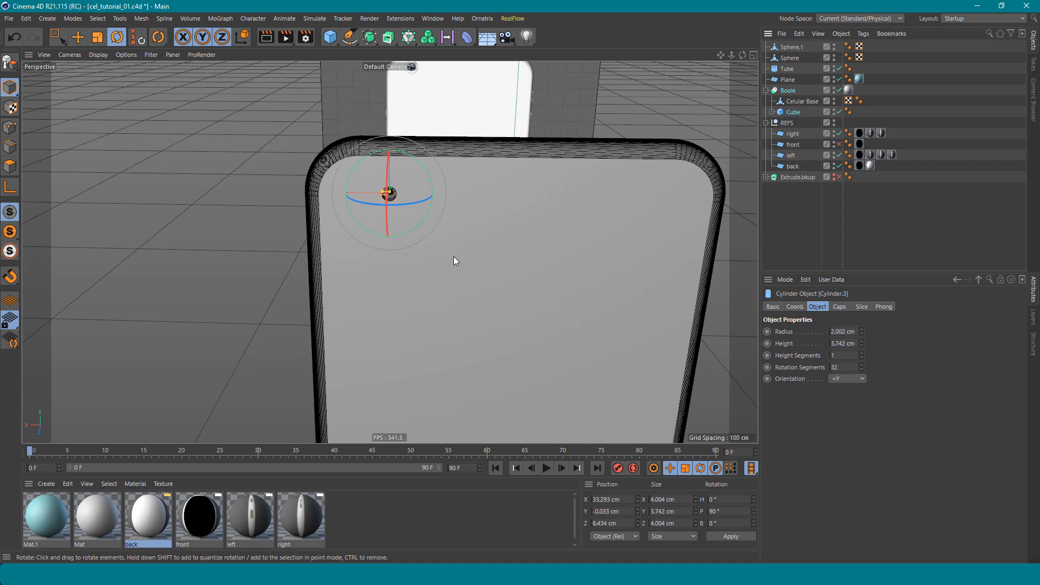
pyautogui.press('F4')
pyautogui.scroll(12, 364, 193)
pyautogui.scroll(4, 374, 164)
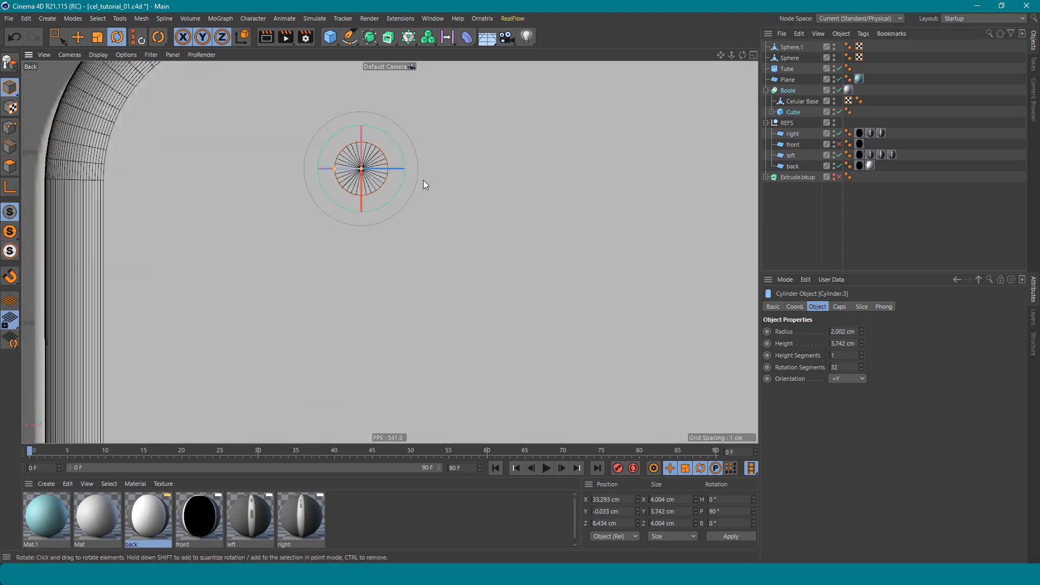
pyautogui.click(788, 91)
pyautogui.click(774, 307)
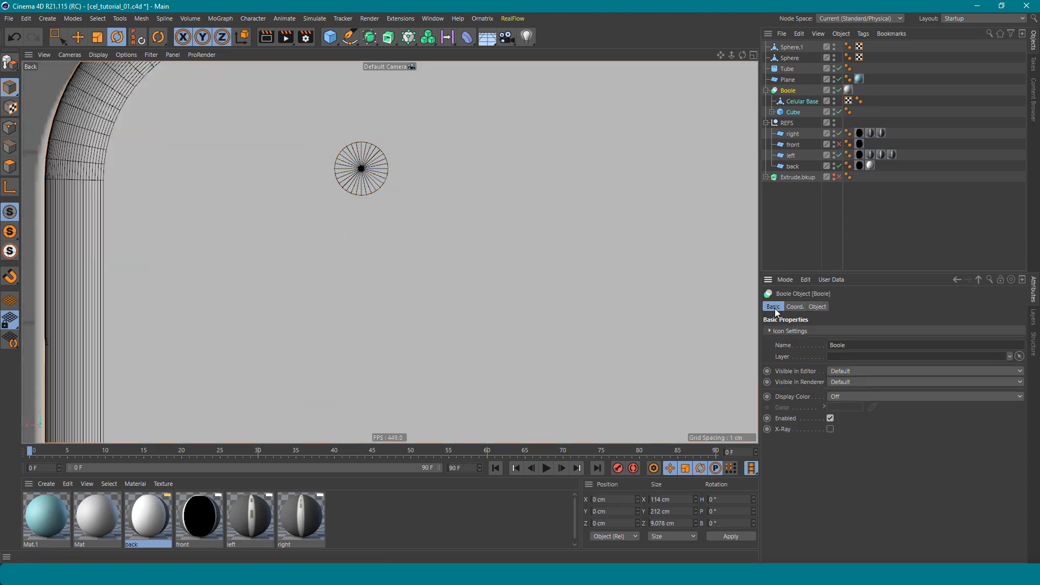
pyautogui.click(830, 429)
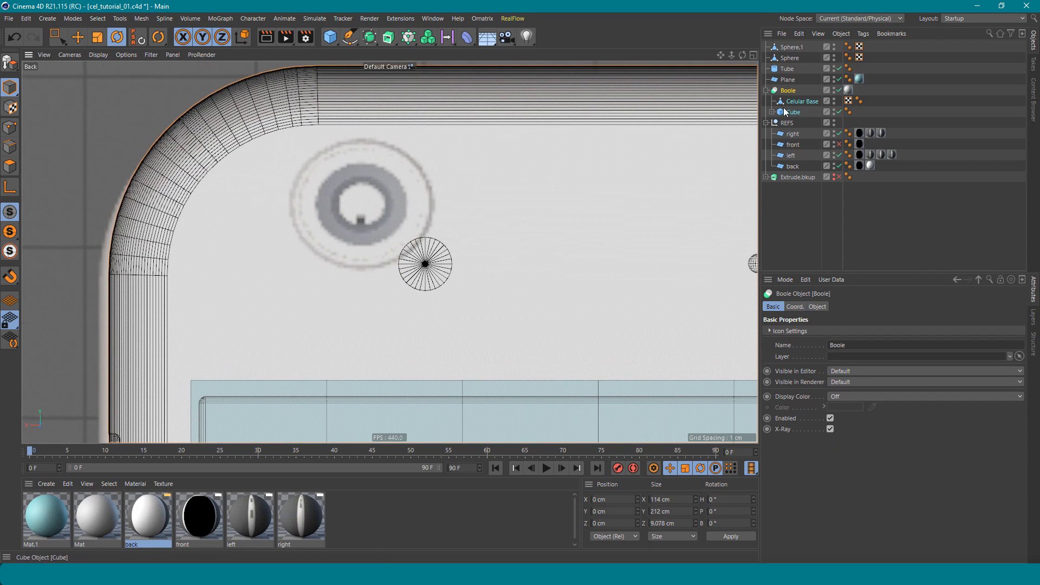
# Select the rear copy of the cutting cylinder and move it over the reference image's camera, to Y about 4.4 cm.
pyautogui.press('e')
pyautogui.click(428, 270)
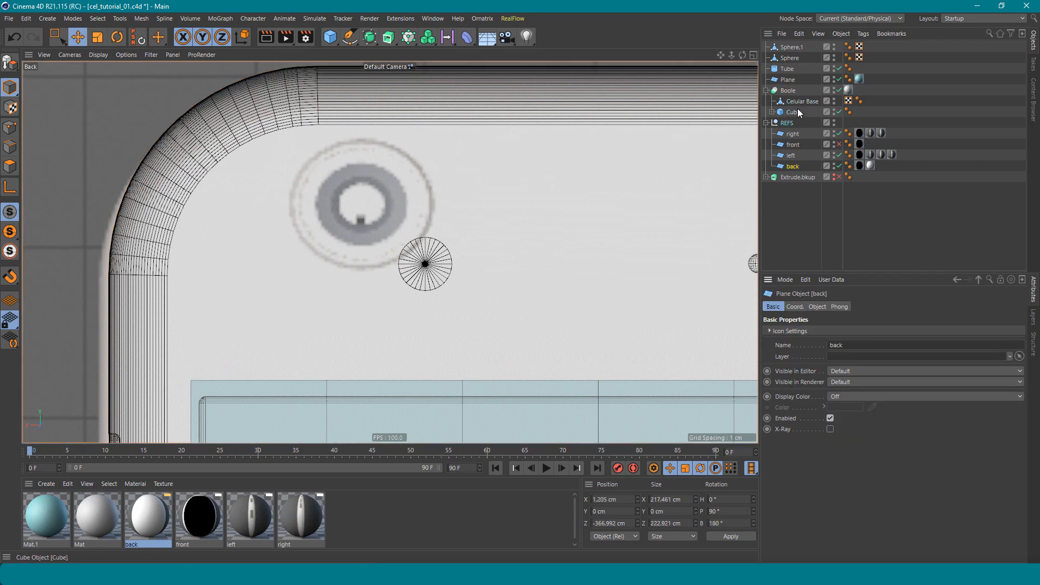
pyautogui.click(766, 91)
pyautogui.click(766, 90)
pyautogui.click(838, 90)
pyautogui.click(425, 264)
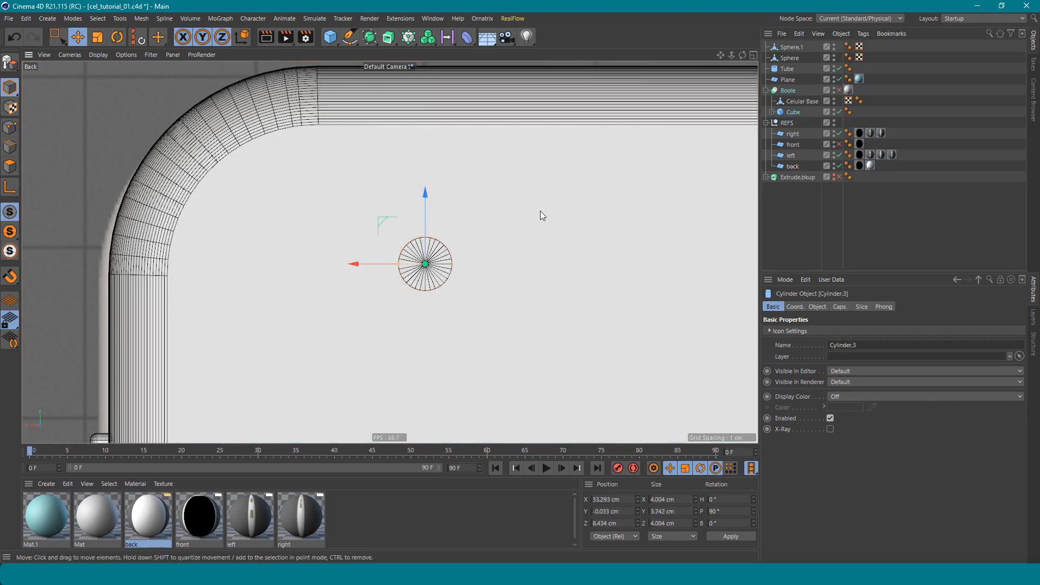
pyautogui.click(837, 90)
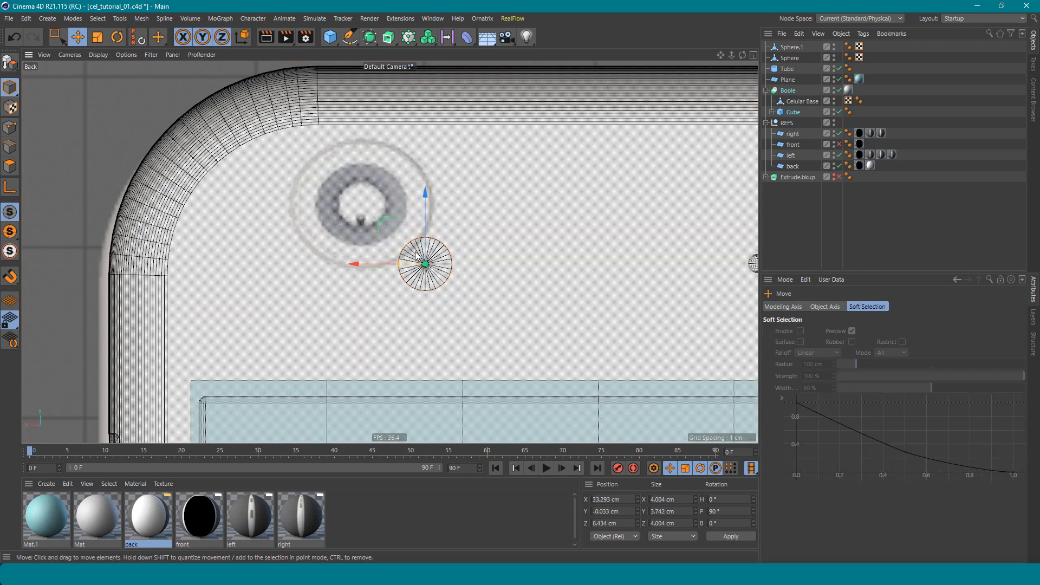
pyautogui.press('e')
pyautogui.moveTo(381, 226); pyautogui.dragTo(321, 164)
# Scale the rear cylinder uniformly to about 10.3 cm across and center it on the reference camera at X about 38 cm.
pyautogui.press('t')
pyautogui.moveTo(288, 250); pyautogui.dragTo(364, 250)
pyautogui.press('e')
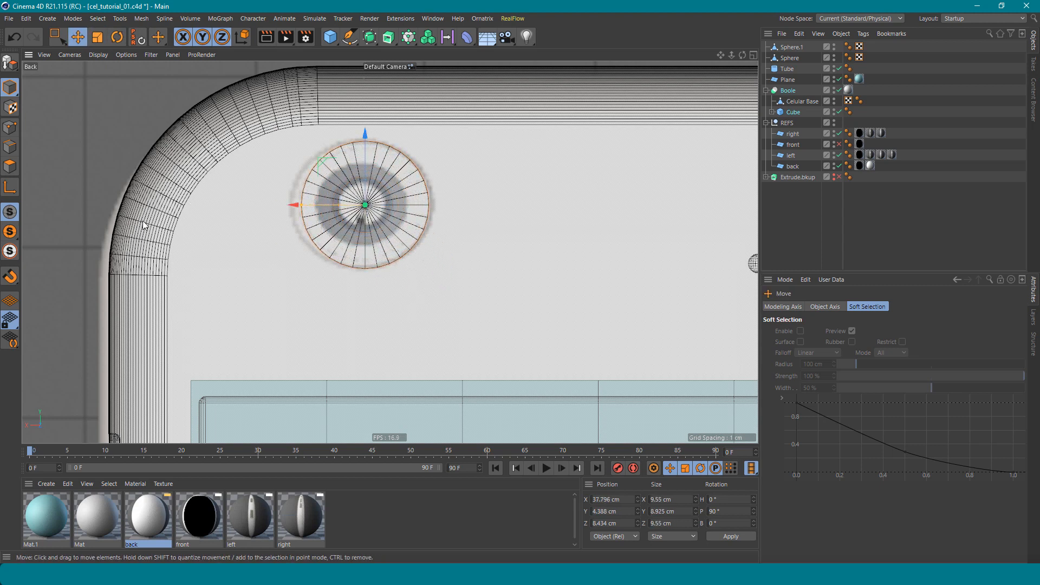
pyautogui.moveTo(337, 211); pyautogui.dragTo(328, 204)
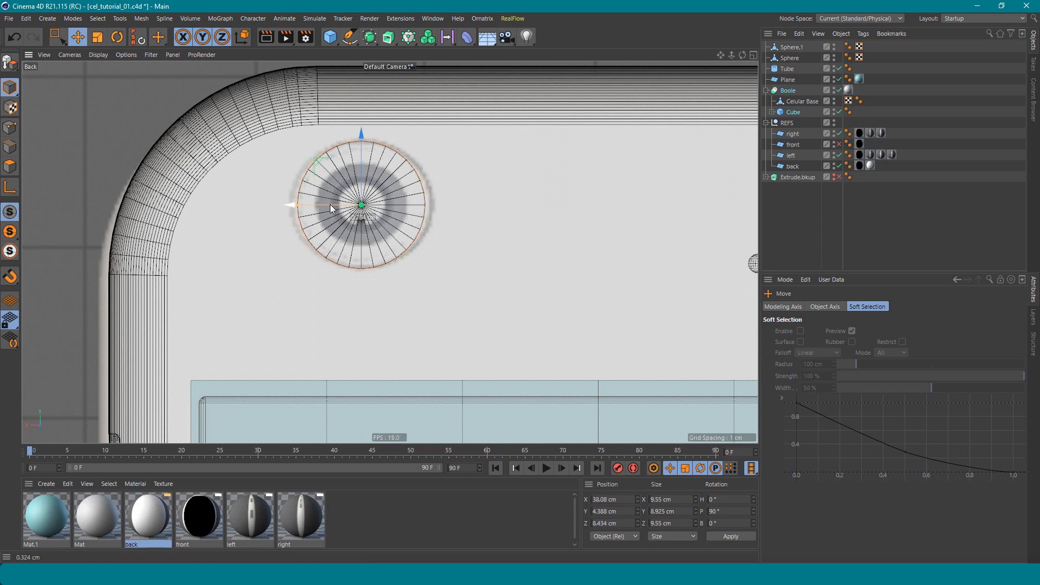
pyautogui.press('r')
pyautogui.press('t')
pyautogui.moveTo(328, 301); pyautogui.dragTo(356, 290)
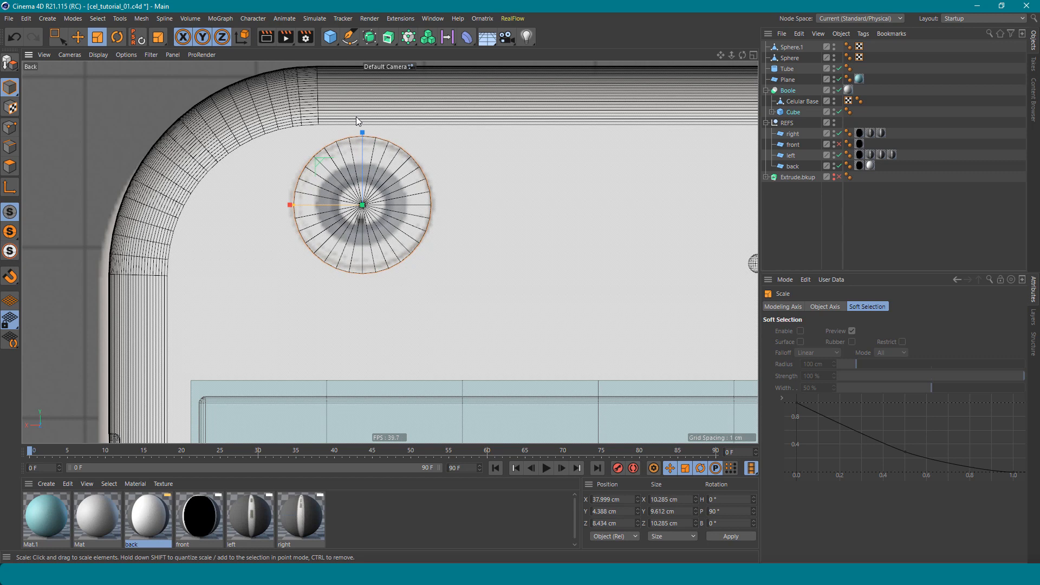
# In the perspective view, shorten the rear camera cylinder to about 4.57 cm deep and move it to Z about 8.9 cm.
pyautogui.press('F1')
pyautogui.keyDown('alt'); pyautogui.moveTo(346, 253); pyautogui.dragTo(530, 309); pyautogui.keyUp('alt')
pyautogui.keyDown('alt'); pyautogui.moveTo(561, 261); pyautogui.dragTo(704, 244, button='right'); pyautogui.keyUp('alt')
pyautogui.moveTo(556, 262)
pyautogui.keyDown('alt'); pyautogui.mouseDown()
pyautogui.moveTo(487, 274)
pyautogui.moveTo(560, 272)
pyautogui.moveTo(481, 272)
pyautogui.moveTo(550, 273)
pyautogui.mouseUp(); pyautogui.keyUp('alt')
pyautogui.press('e')
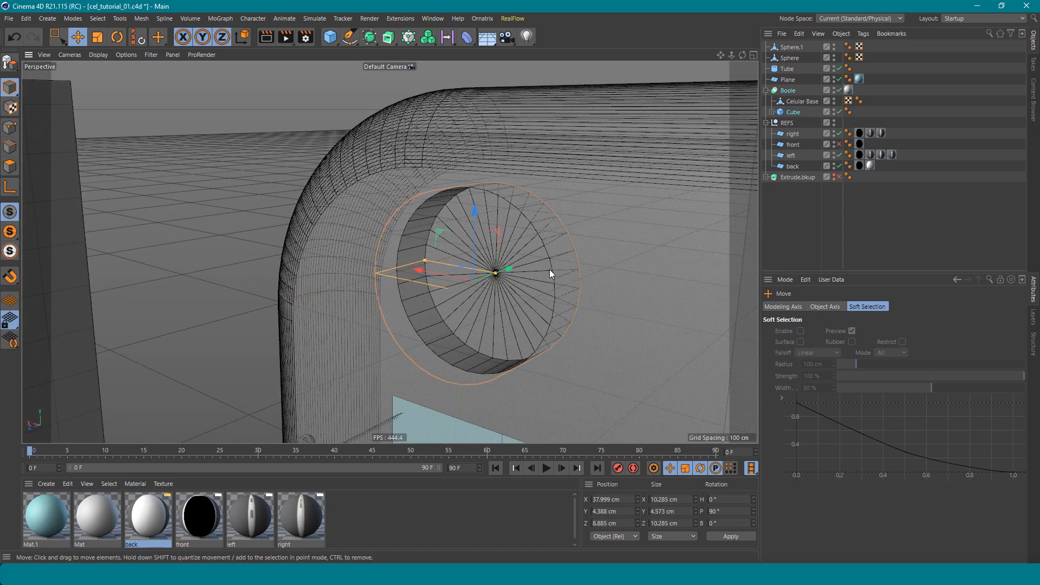
# Disable the Boole and select the cutting cylinder of the home button opening.
pyautogui.scroll(-8, 549, 269)
pyautogui.scroll(-3, 465, 237)
pyautogui.keyDown('alt'); pyautogui.moveTo(616, 302); pyautogui.dragTo(352, 149, button='middle'); pyautogui.keyUp('alt')
pyautogui.scroll(-3, 468, 256)
pyautogui.click(839, 90)
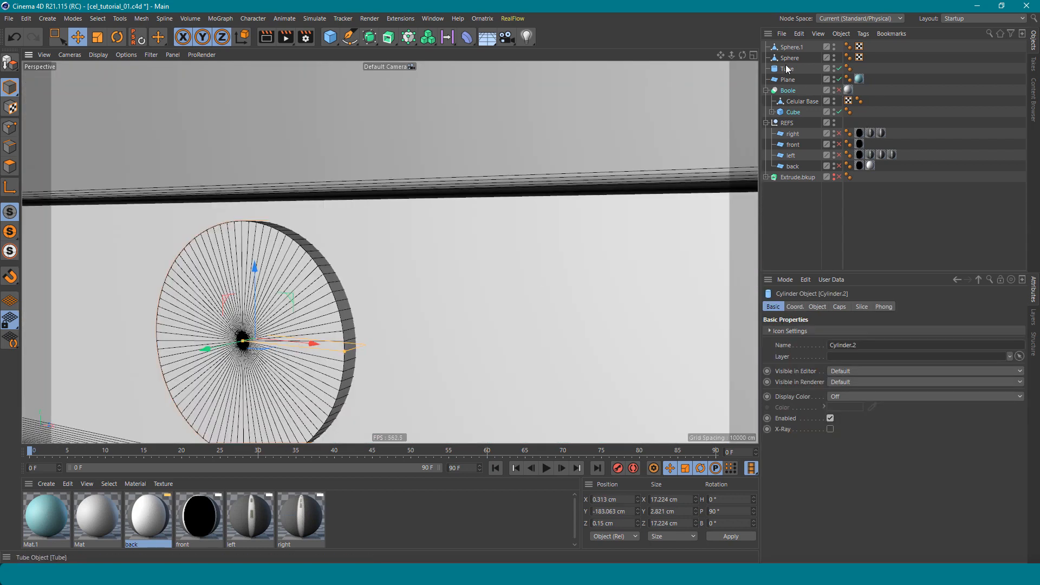
# Duplicate the home button's ring tube and move the copy behind the phone, to Z about 23 cm.
pyautogui.click(785, 69)
pyautogui.keyDown('alt'); pyautogui.moveTo(511, 195); pyautogui.dragTo(417, 225); pyautogui.keyUp('alt')
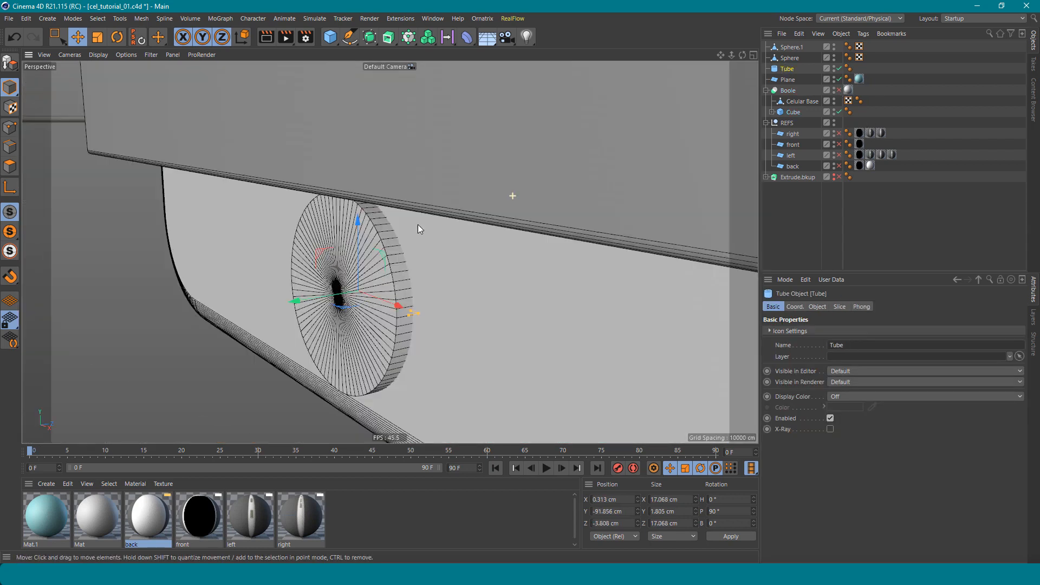
pyautogui.keyDown('alt'); pyautogui.moveTo(546, 199); pyautogui.dragTo(433, 210); pyautogui.keyUp('alt')
pyautogui.scroll(-5, 450, 197)
pyautogui.keyDown('alt'); pyautogui.moveTo(466, 184); pyautogui.dragTo(363, 271, button='middle'); pyautogui.keyUp('alt')
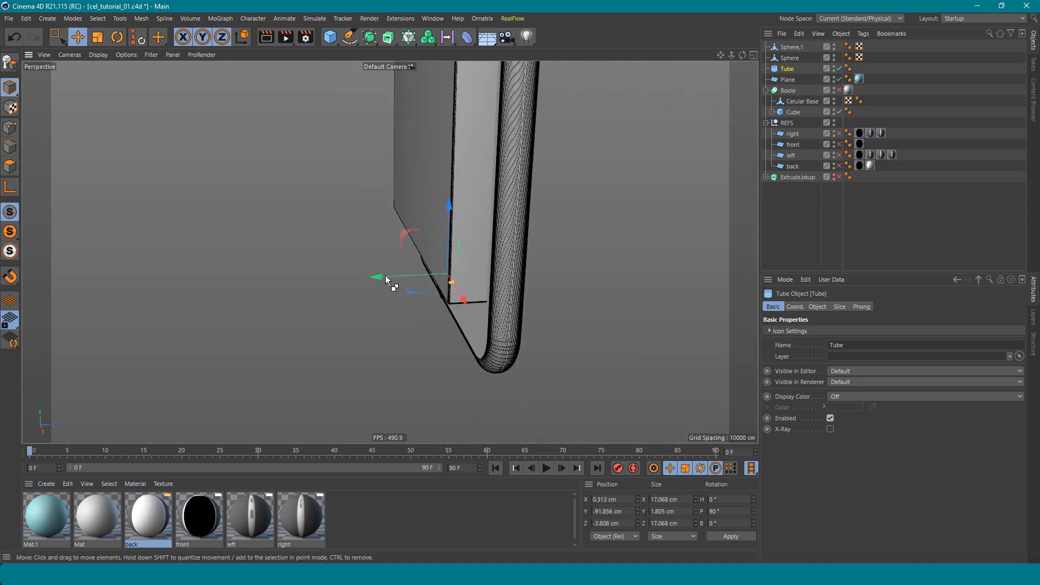
pyautogui.keyDown('ctrl'); pyautogui.moveTo(385, 275); pyautogui.dragTo(456, 274); pyautogui.keyUp('ctrl')
pyautogui.keyDown('alt'); pyautogui.moveTo(520, 247); pyautogui.dragTo(398, 243); pyautogui.keyUp('alt')
pyautogui.keyDown('alt'); pyautogui.moveTo(576, 210); pyautogui.dragTo(631, 526, button='middle'); pyautogui.keyUp('alt')
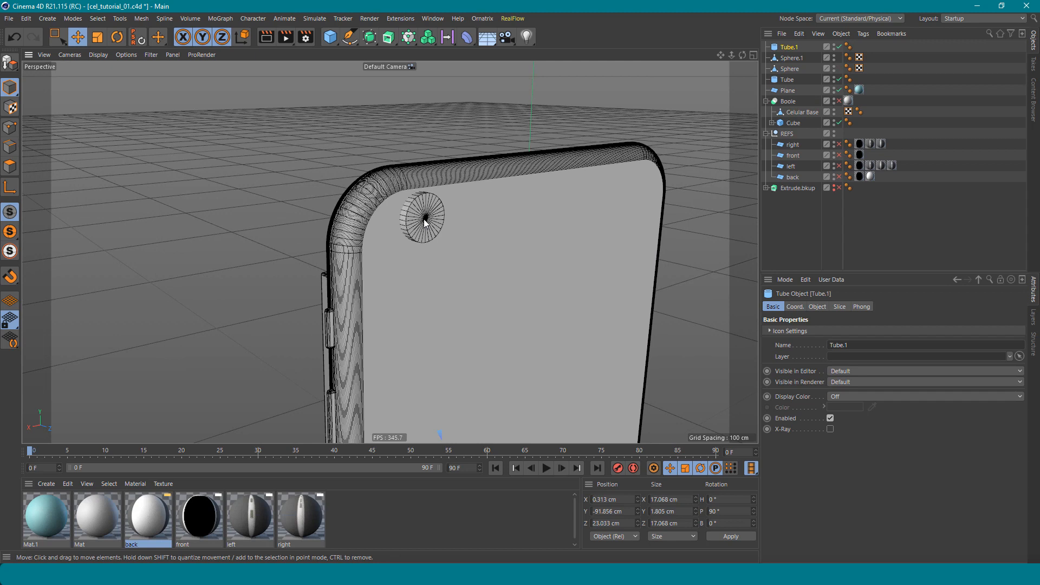
# Place the copied ring at the rear camera opening and scale it uniformly to about 10.2 cm across.
pyautogui.press('r')
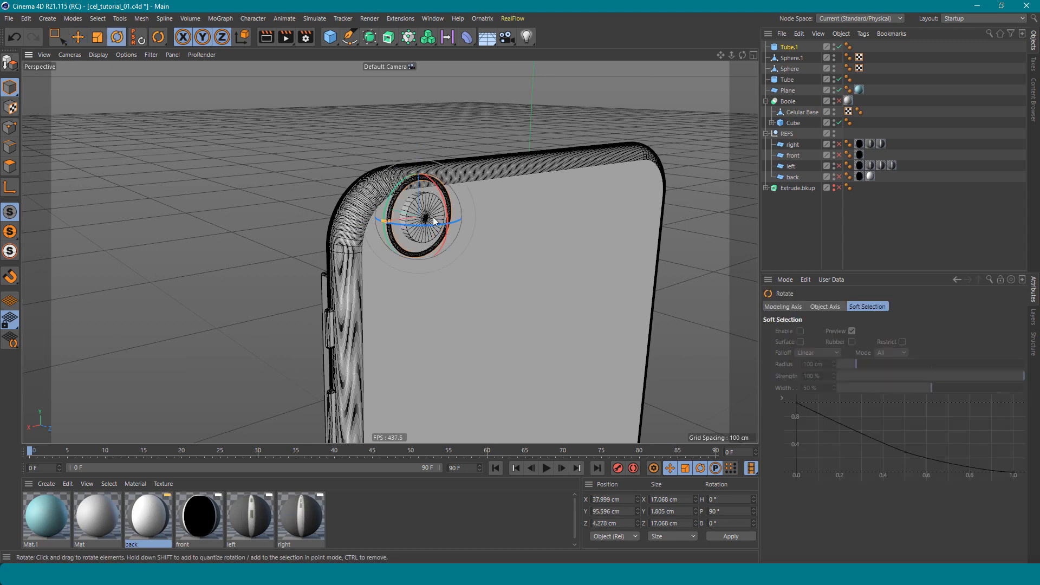
pyautogui.keyDown('alt'); pyautogui.moveTo(434, 217); pyautogui.dragTo(455, 217, button='right'); pyautogui.keyUp('alt')
pyautogui.keyDown('alt'); pyautogui.moveTo(455, 217); pyautogui.dragTo(356, 262); pyautogui.keyUp('alt')
pyautogui.press('t')
# Select the rear camera's cutting cylinder and set its rotation segments to 50.
pyautogui.click(416, 184)
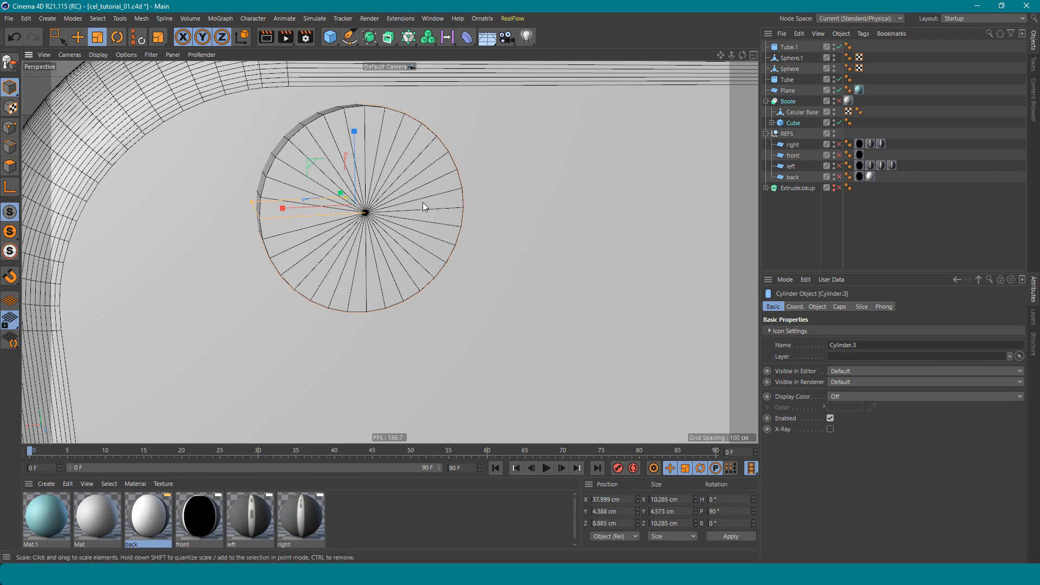
pyautogui.click(817, 307)
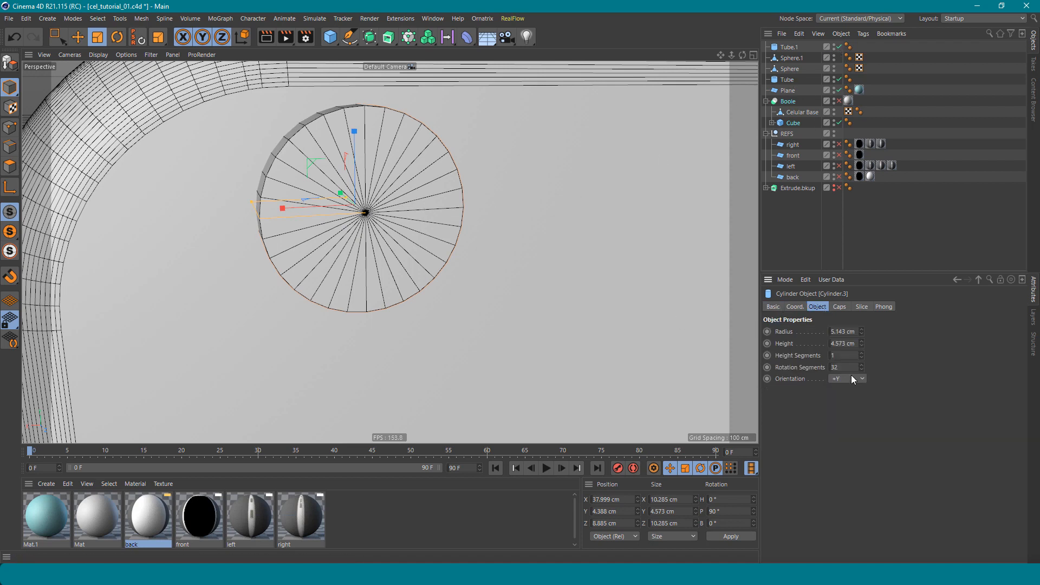
pyautogui.click(834, 367)
pyautogui.write('50')
pyautogui.press('Return')
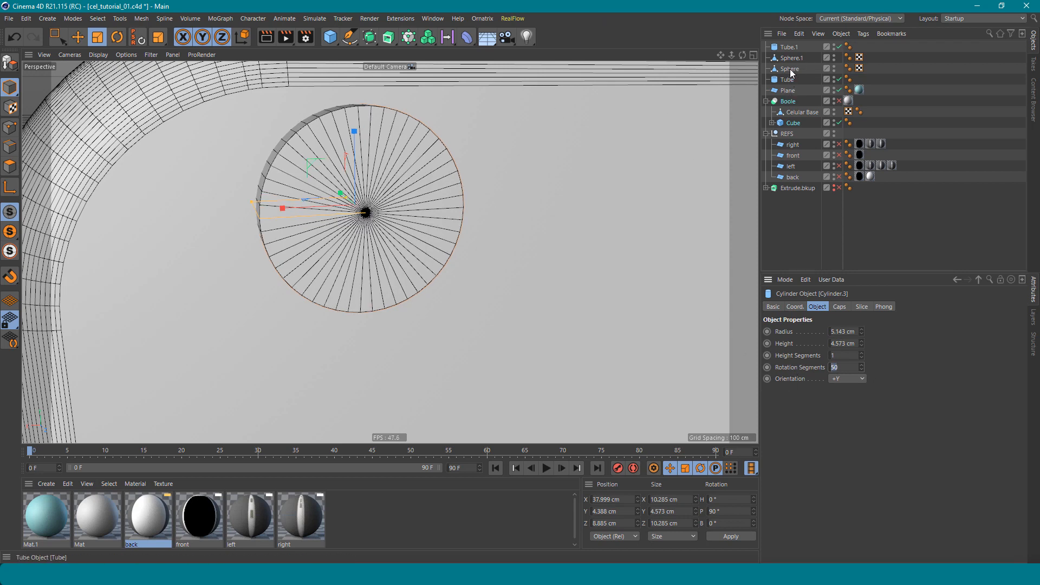
# Select the rear camera ring and re-enable the Boole so the ring shows inside the opening.
pyautogui.click(788, 48)
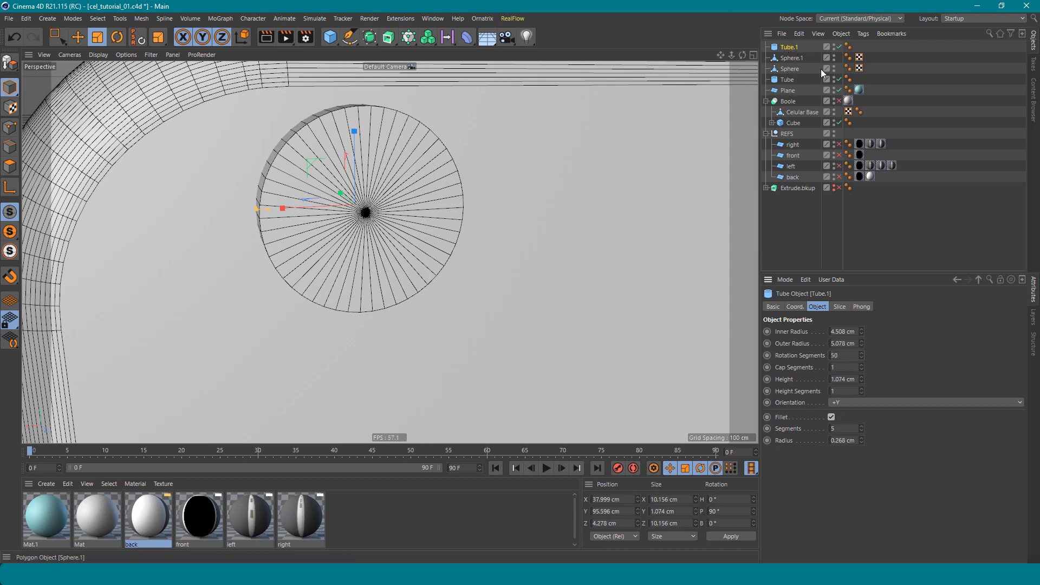
pyautogui.click(838, 101)
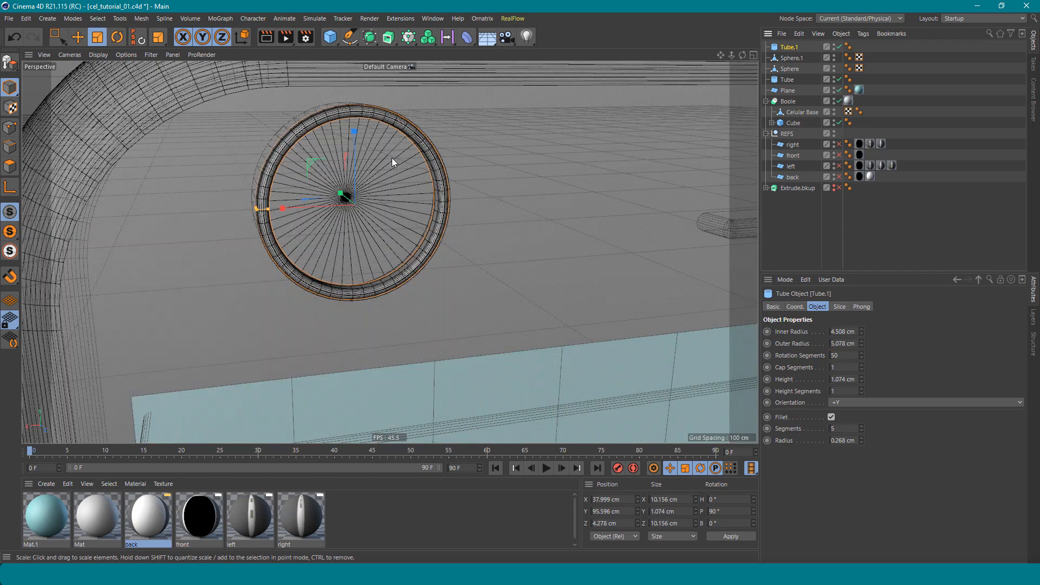
pyautogui.keyDown('alt'); pyautogui.moveTo(391, 158); pyautogui.dragTo(369, 154); pyautogui.keyUp('alt')
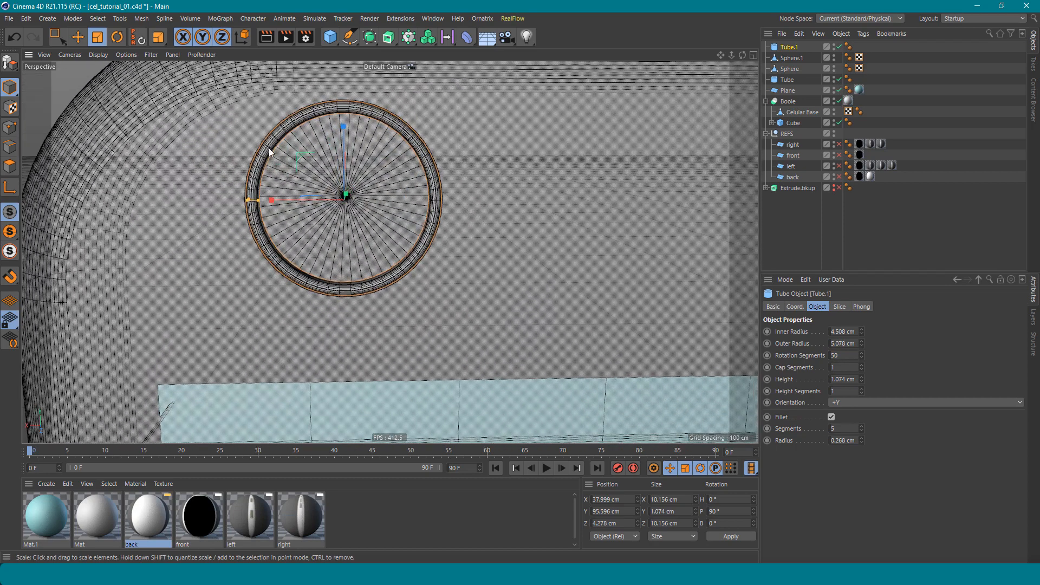
pyautogui.keyDown('alt'); pyautogui.moveTo(268, 148); pyautogui.dragTo(390, 145); pyautogui.keyUp('alt')
pyautogui.keyDown('alt'); pyautogui.moveTo(396, 210); pyautogui.dragTo(333, 213); pyautogui.keyUp('alt')
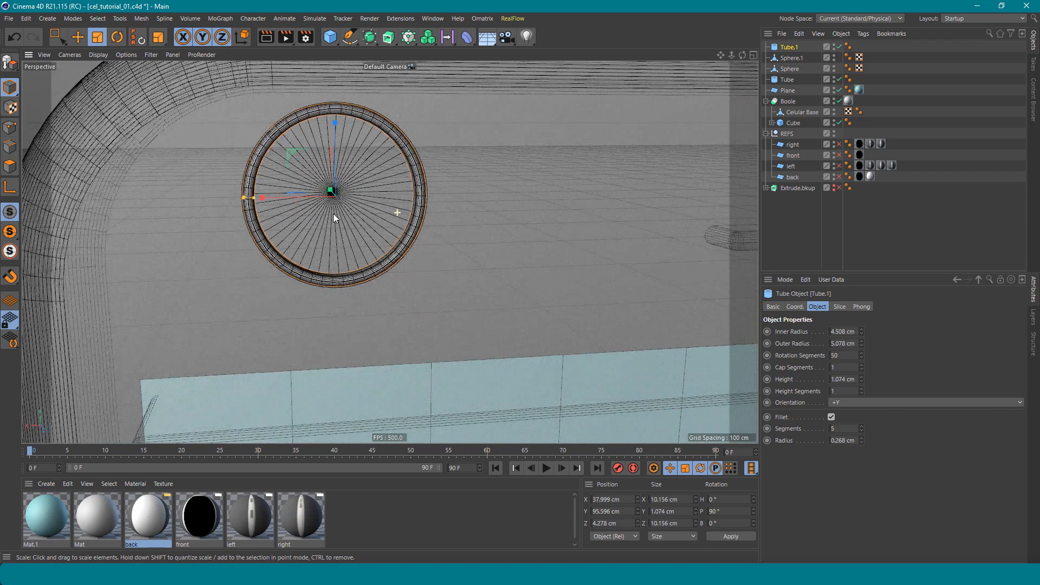
pyautogui.keyDown('alt'); pyautogui.moveTo(343, 211); pyautogui.dragTo(363, 208, button='middle'); pyautogui.keyUp('alt')
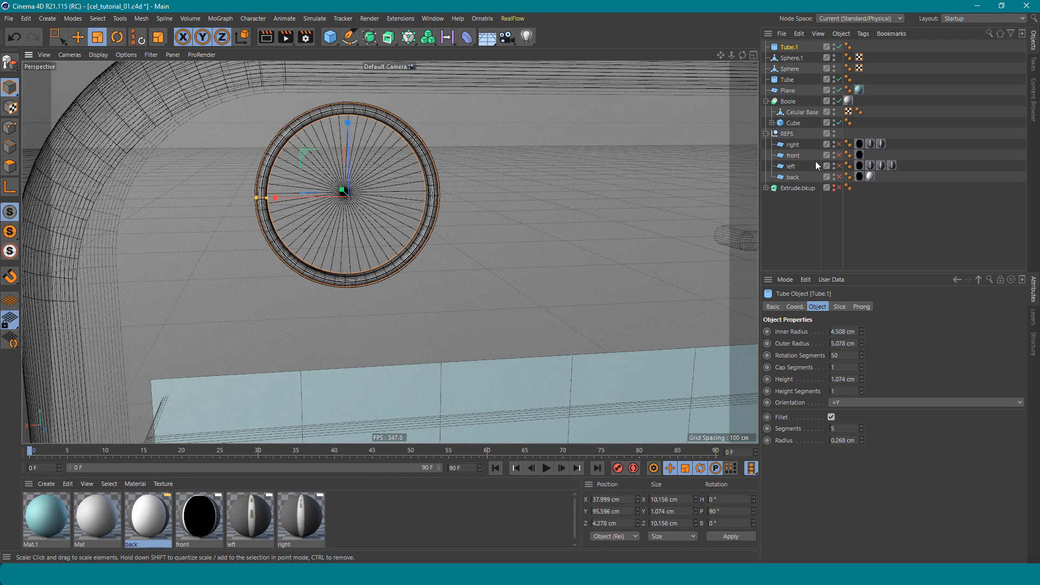
# Against the back reference image, set the camera ring's inner radius to about 3.05 cm and its fillet radius to 0.537 cm.
pyautogui.click(839, 176)
pyautogui.scroll(5, 398, 211)
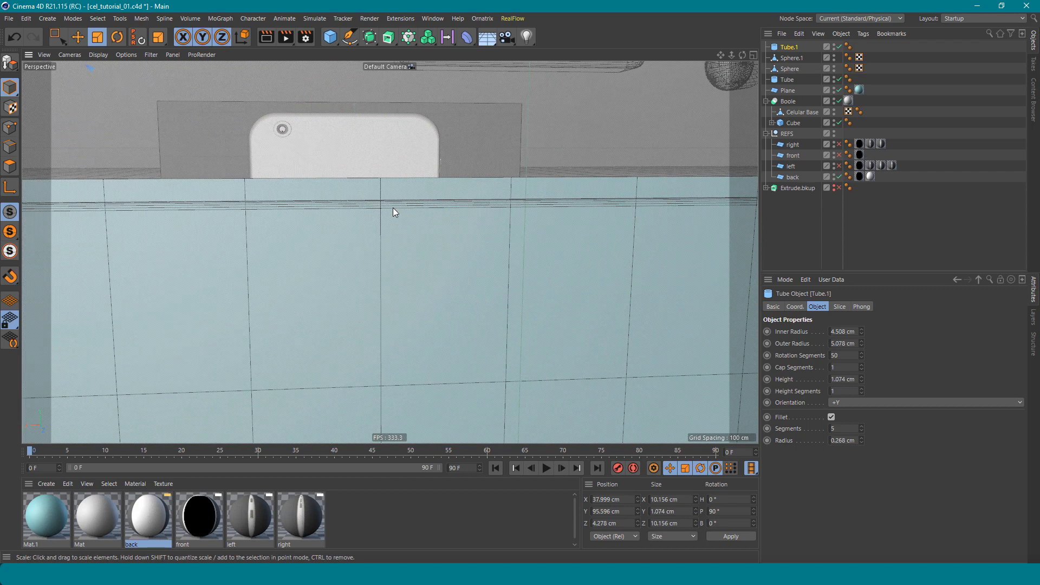
pyautogui.press('F4')
pyautogui.scroll(10, 355, 238)
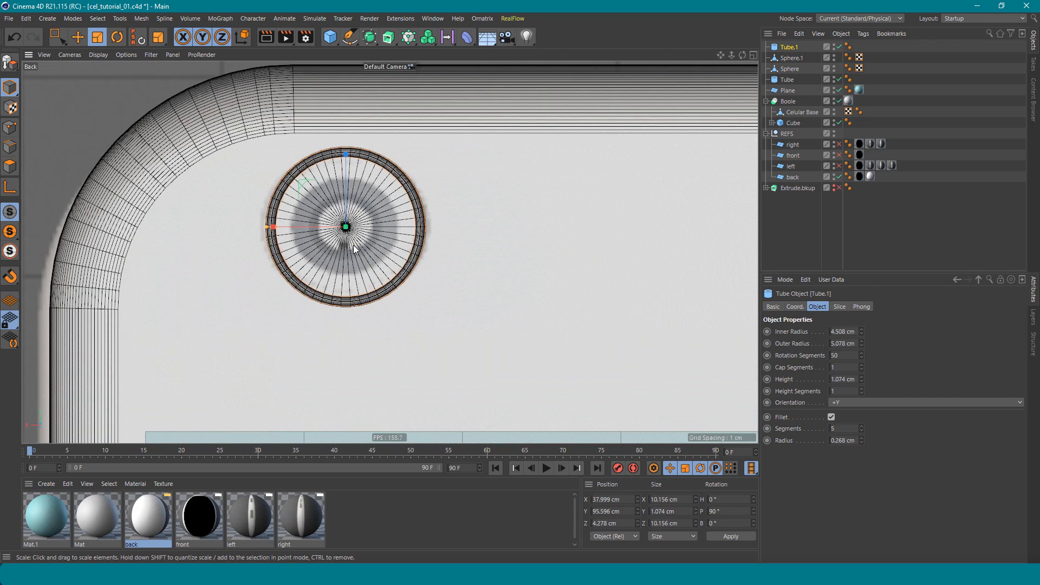
pyautogui.scroll(5, 353, 245)
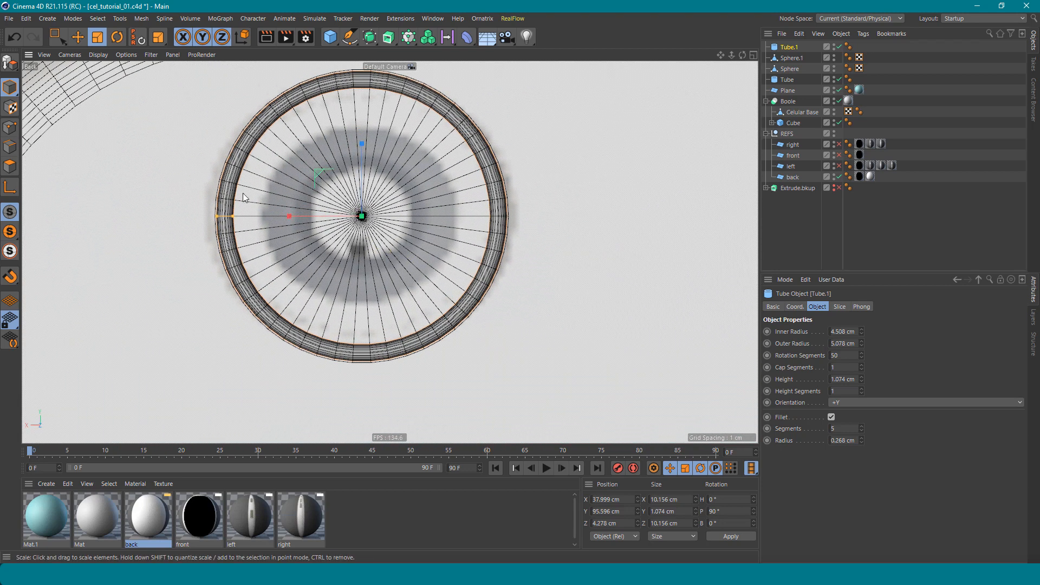
pyautogui.moveTo(232, 216); pyautogui.dragTo(275, 217)
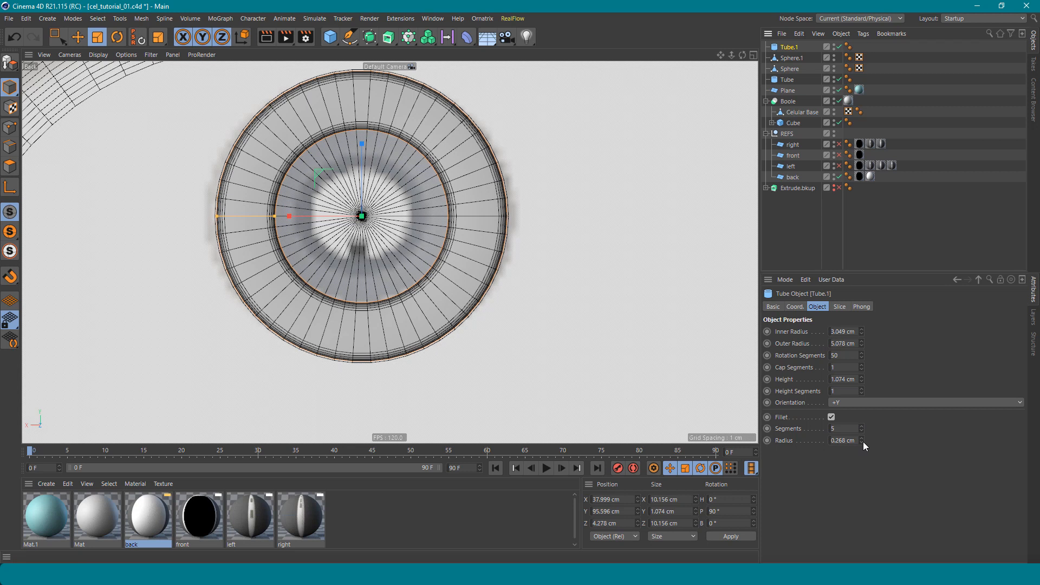
pyautogui.moveTo(862, 440); pyautogui.dragTo(862, 430)
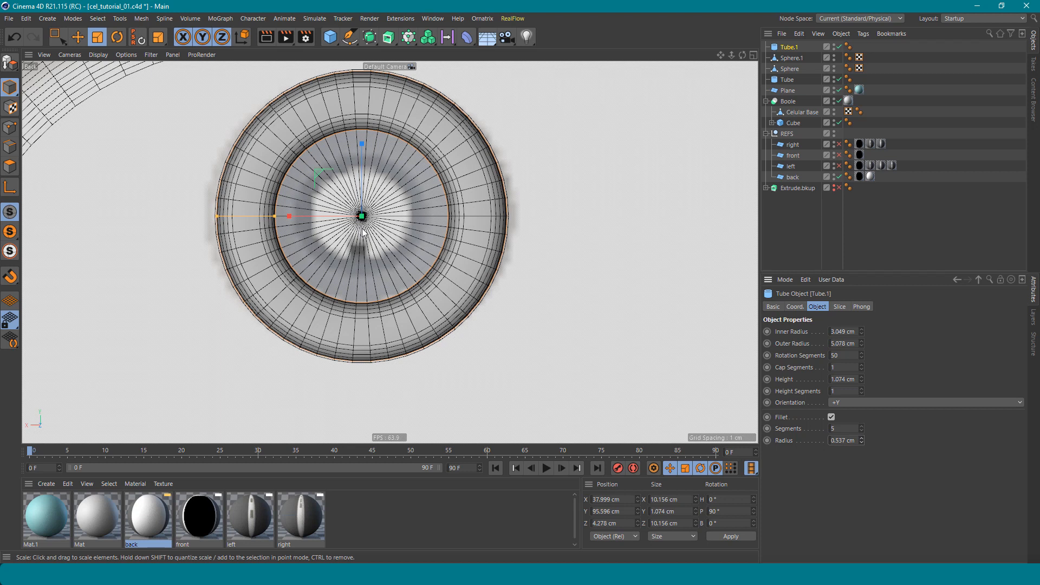
# In the perspective view, duplicate the home button's sphere surface to Z about 26.7 cm and rotate the copy 180° to face backwards.
pyautogui.press('F1')
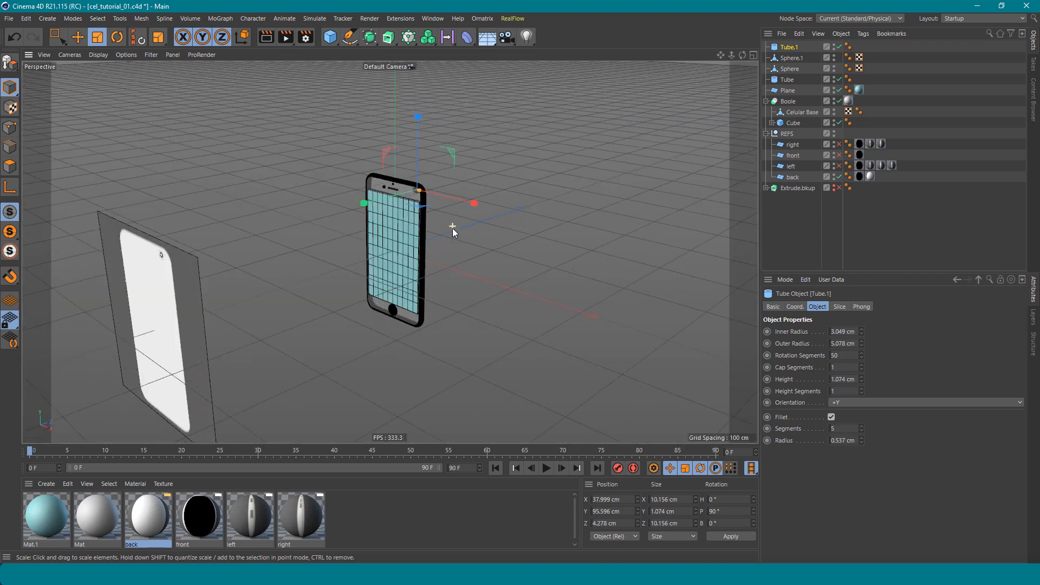
pyautogui.click(403, 298)
pyautogui.press('o')
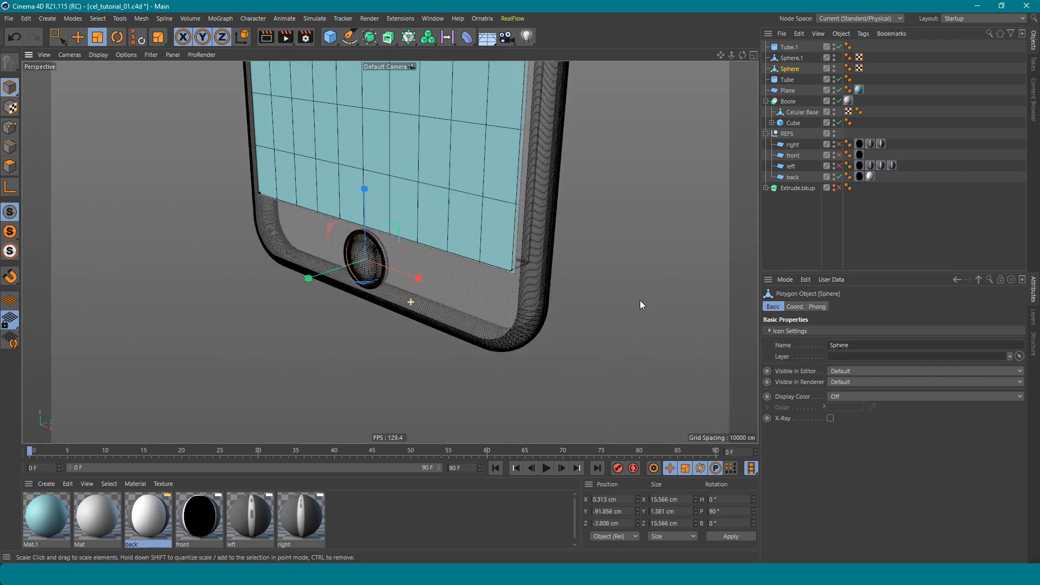
pyautogui.scroll(-3, 430, 264)
pyautogui.press('e')
pyautogui.keyDown('alt'); pyautogui.moveTo(432, 274); pyautogui.dragTo(548, 296); pyautogui.keyUp('alt')
pyautogui.press('r')
pyautogui.keyDown('alt'); pyautogui.moveTo(548, 296); pyautogui.dragTo(447, 213); pyautogui.keyUp('alt')
pyautogui.scroll(5, 431, 174)
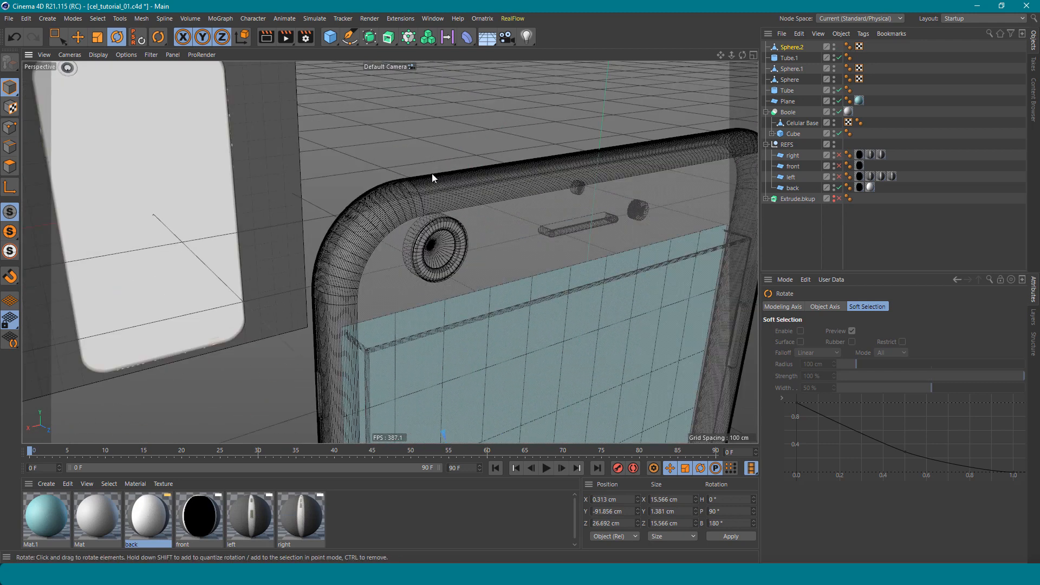
# Use the Transfer tool to place the copied sphere surface at the rear camera ring's position.
pyautogui.keyDown('alt'); pyautogui.moveTo(432, 176); pyautogui.dragTo(455, 240); pyautogui.keyUp('alt')
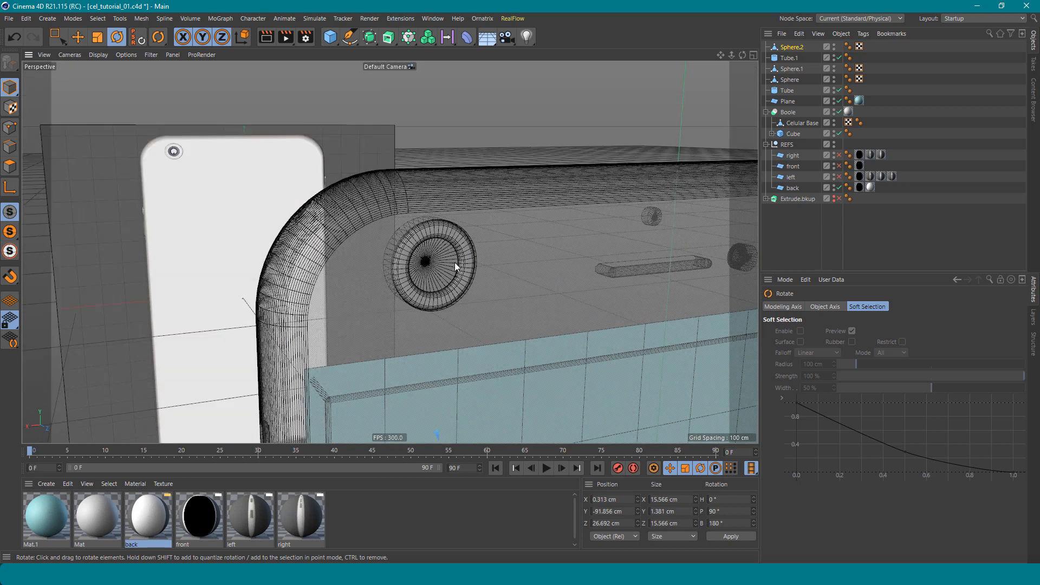
pyautogui.hotkey('shift', 'c')
pyautogui.write('transfer')
pyautogui.click(408, 276)
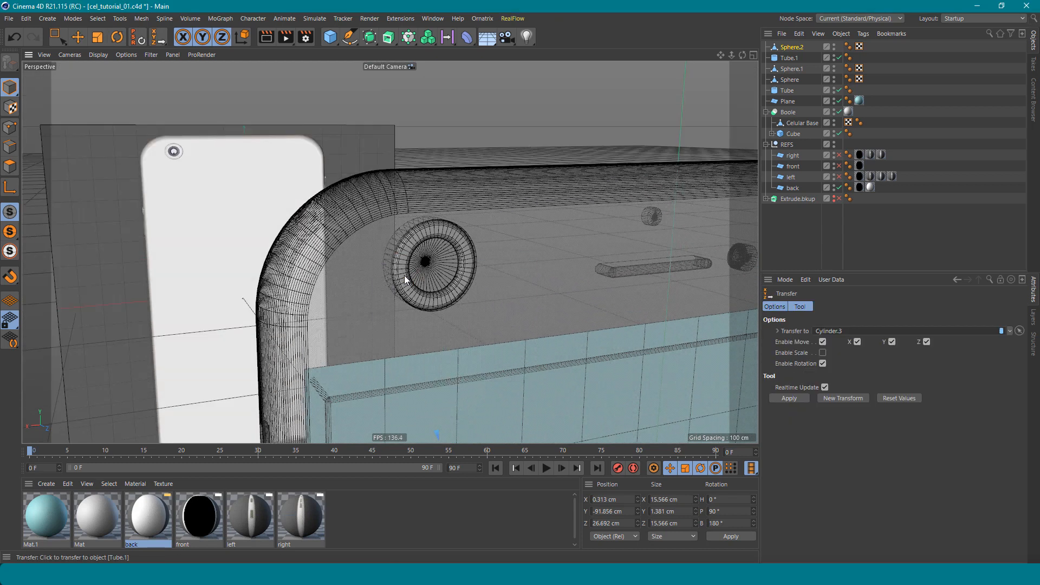
pyautogui.click(413, 246)
# Scale the rear camera lens surface to about 8.2 cm across and about 1.28 cm deep.
pyautogui.press('r')
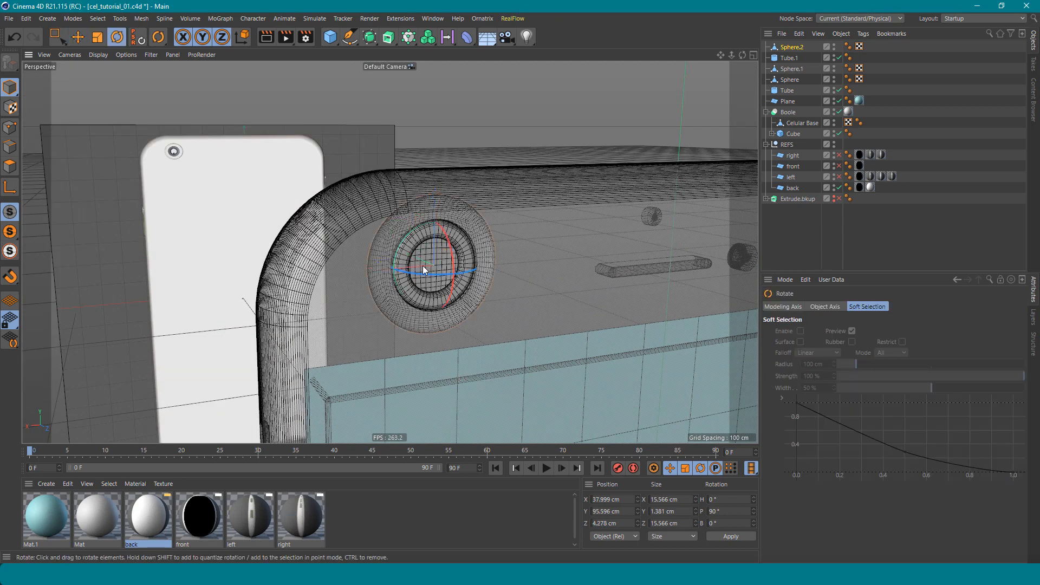
pyautogui.moveTo(417, 273); pyautogui.dragTo(636, 189)
pyautogui.press('t')
pyautogui.moveTo(561, 220); pyautogui.dragTo(403, 339)
pyautogui.scroll(5, 437, 259)
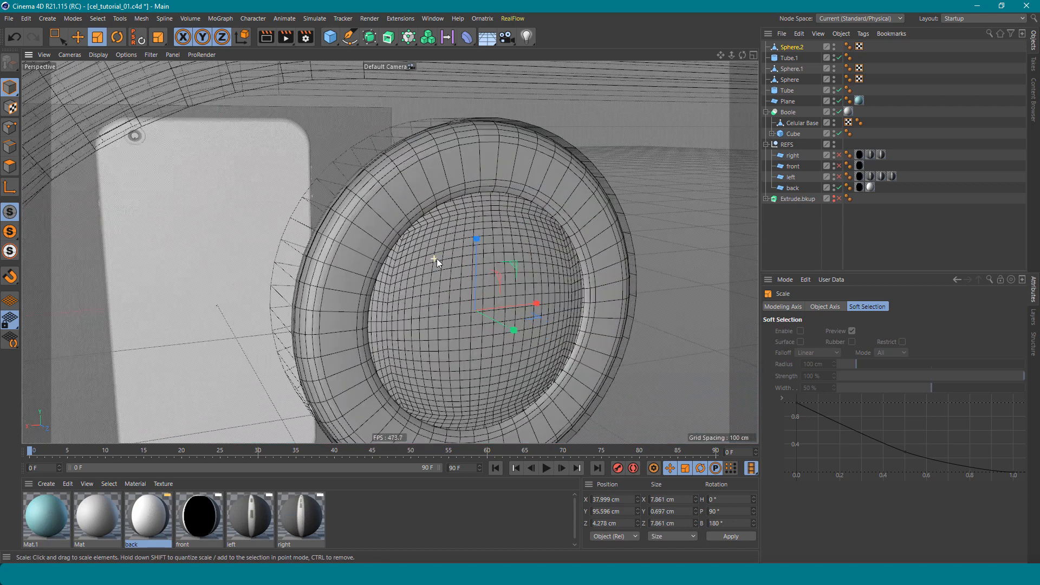
pyautogui.keyDown('alt'); pyautogui.moveTo(436, 258); pyautogui.dragTo(465, 258); pyautogui.keyUp('alt')
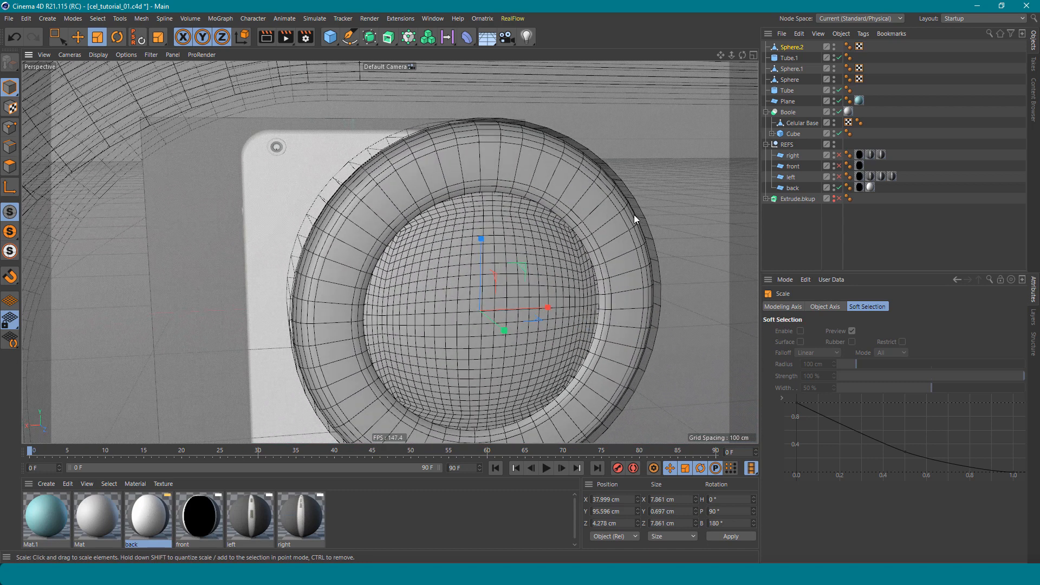
pyautogui.moveTo(634, 219); pyautogui.dragTo(591, 267)
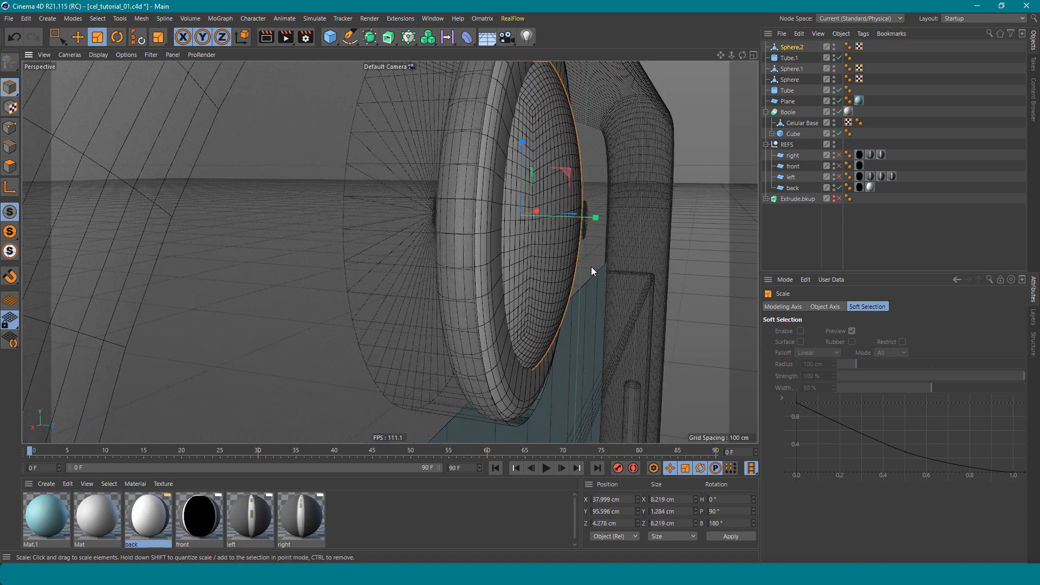
# Move the lens surface along the camera's axis to Z about 3.8 cm so it sits within the ring.
pyautogui.press('e')
pyautogui.moveTo(593, 216); pyautogui.dragTo(496, 241)
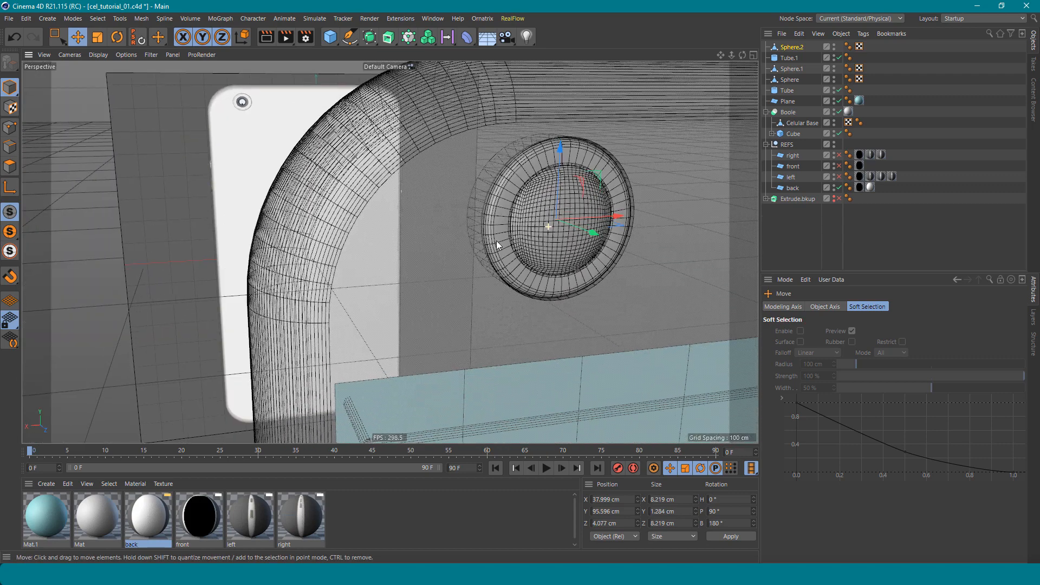
pyautogui.keyDown('alt'); pyautogui.moveTo(496, 241); pyautogui.dragTo(569, 247, button='right'); pyautogui.keyUp('alt')
pyautogui.keyDown('alt'); pyautogui.moveTo(570, 247); pyautogui.dragTo(434, 200); pyautogui.keyUp('alt')
pyautogui.keyDown('alt'); pyautogui.moveTo(582, 229); pyautogui.dragTo(551, 225); pyautogui.keyUp('alt')
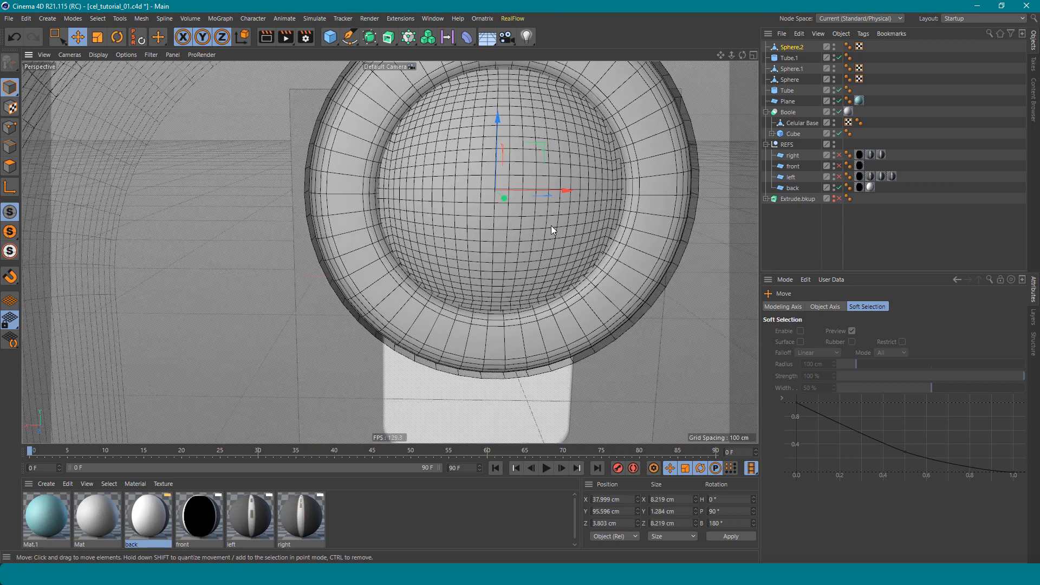
pyautogui.keyDown('alt'); pyautogui.moveTo(551, 225); pyautogui.dragTo(360, 246, button='right'); pyautogui.keyUp('alt')
pyautogui.keyDown('alt'); pyautogui.moveTo(511, 247); pyautogui.dragTo(639, 211); pyautogui.keyUp('alt')
# Select the phone's Boole object and turn off its X-Ray display.
pyautogui.click(656, 183)
pyautogui.keyDown('alt'); pyautogui.moveTo(659, 166); pyautogui.dragTo(623, 172, button='middle'); pyautogui.keyUp('alt')
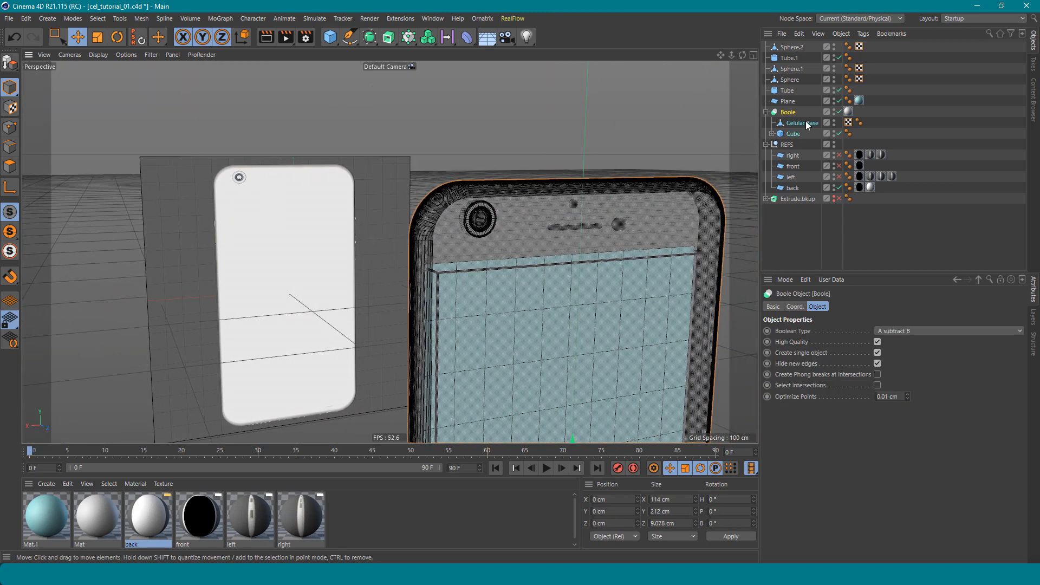
pyautogui.keyDown('alt'); pyautogui.moveTo(464, 251); pyautogui.dragTo(514, 250); pyautogui.keyUp('alt')
pyautogui.keyDown('alt'); pyautogui.moveTo(493, 253); pyautogui.dragTo(489, 223, button='middle'); pyautogui.keyUp('alt')
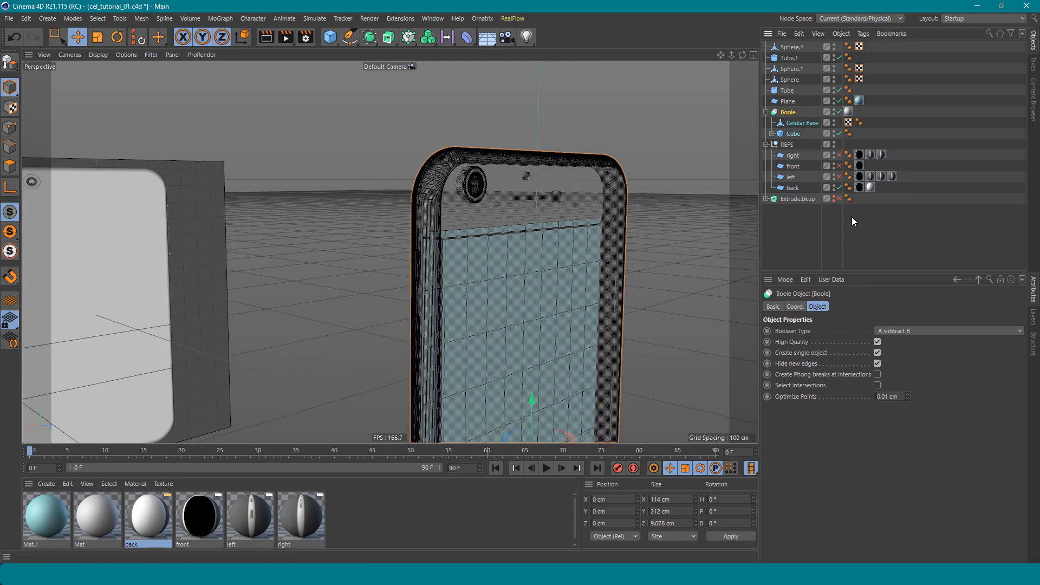
pyautogui.click(774, 307)
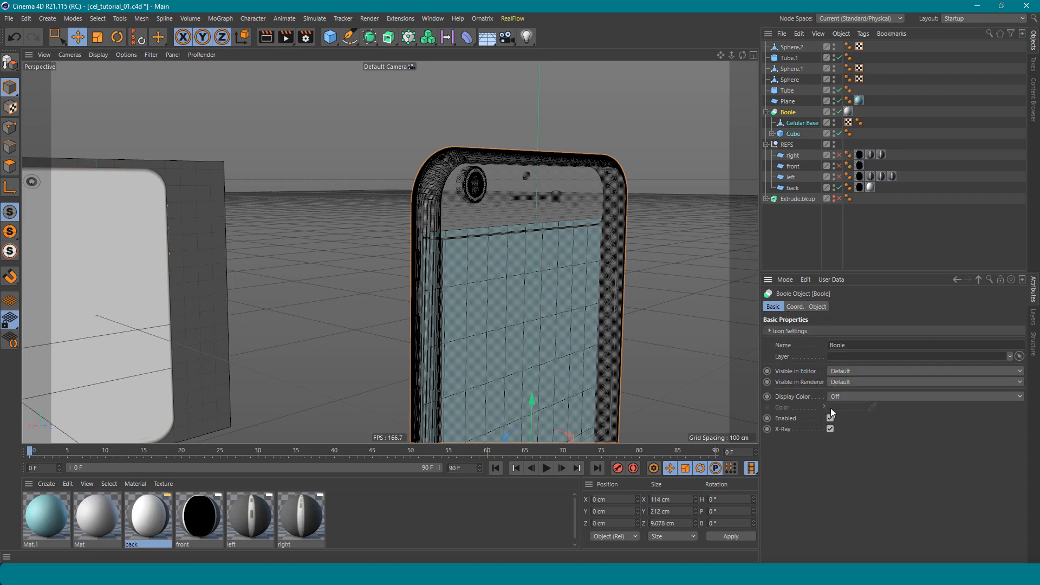
pyautogui.click(813, 307)
pyautogui.click(794, 307)
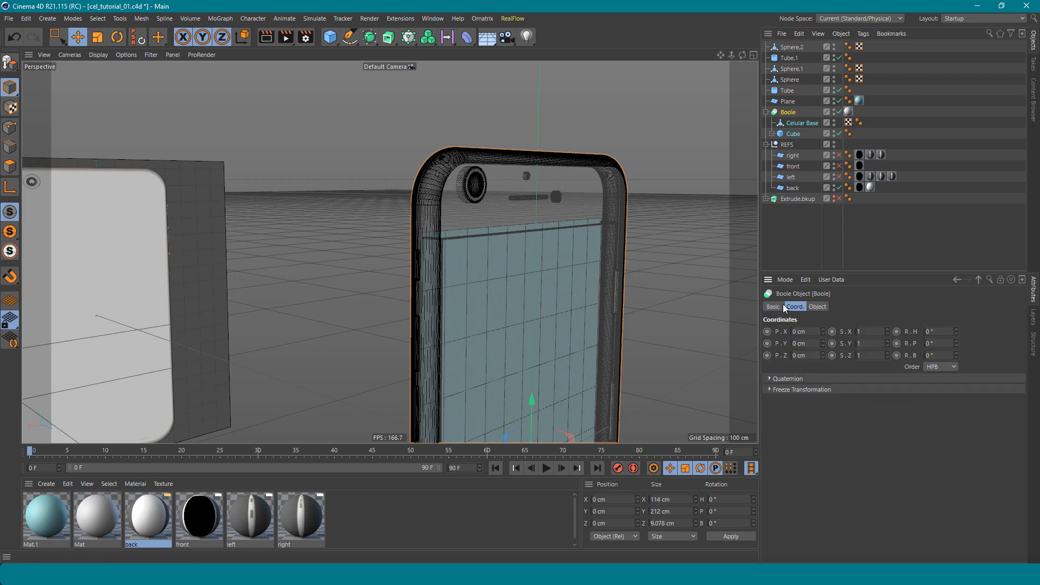
pyautogui.click(775, 307)
pyautogui.click(829, 429)
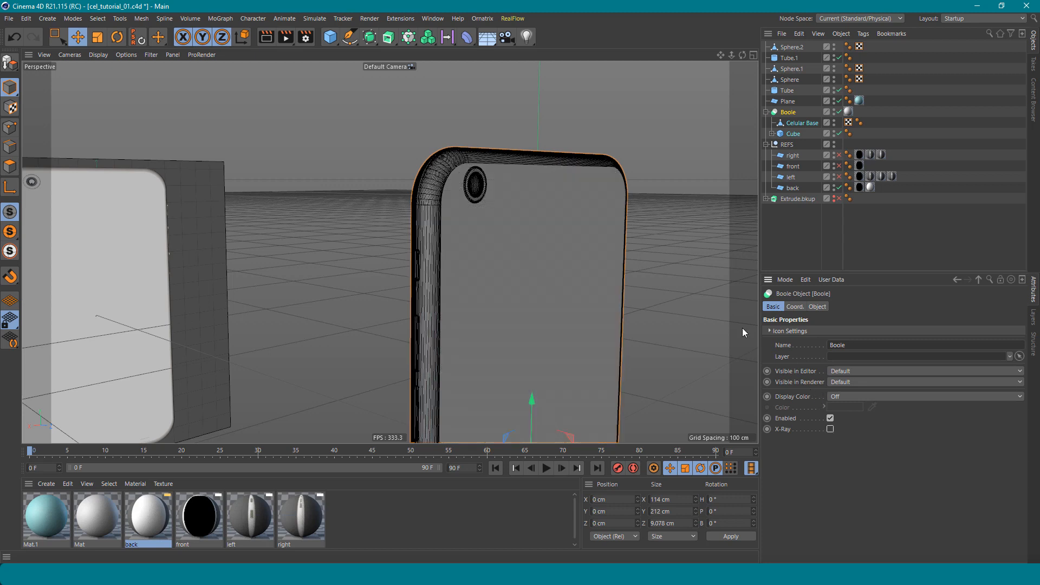
# Examine the button slots along the phone's side edge up close.
pyautogui.keyDown('alt'); pyautogui.moveTo(560, 296); pyautogui.dragTo(519, 222, button='middle'); pyautogui.keyUp('alt')
pyautogui.scroll(-4, 518, 222)
pyautogui.keyDown('alt'); pyautogui.moveTo(433, 210); pyautogui.dragTo(485, 223); pyautogui.keyUp('alt')
pyautogui.scroll(5, 424, 229)
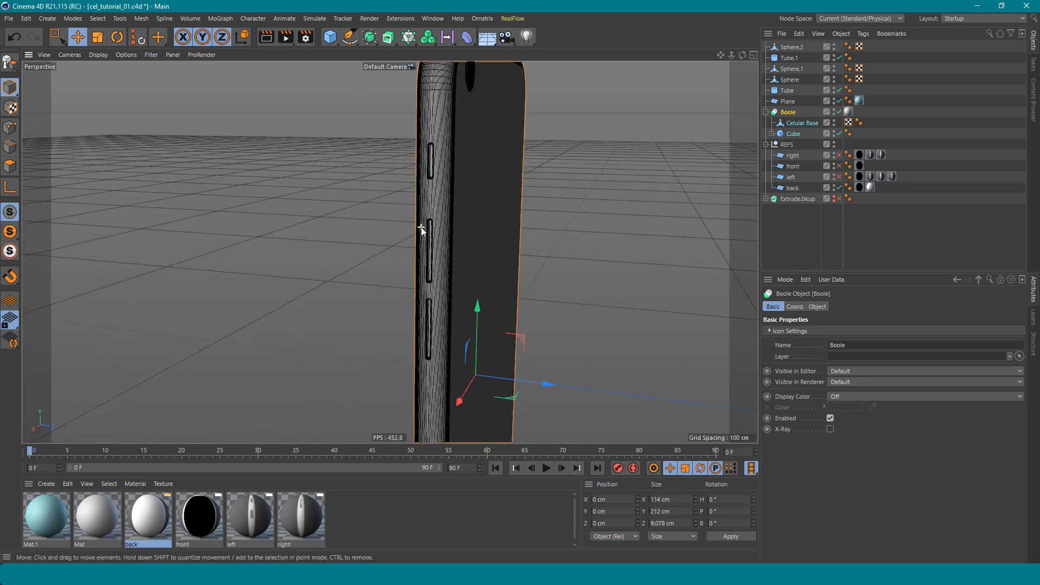
pyautogui.keyDown('alt'); pyautogui.moveTo(391, 253); pyautogui.dragTo(463, 210); pyautogui.keyUp('alt')
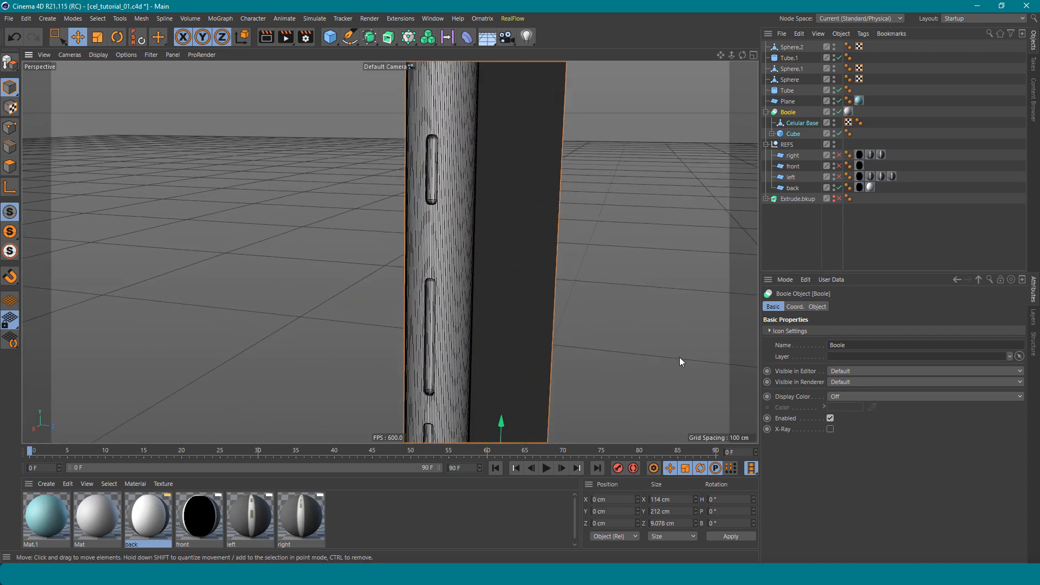
# Save the project incrementally as cel_tutorial_02.c4d.
pyautogui.click(8, 20)
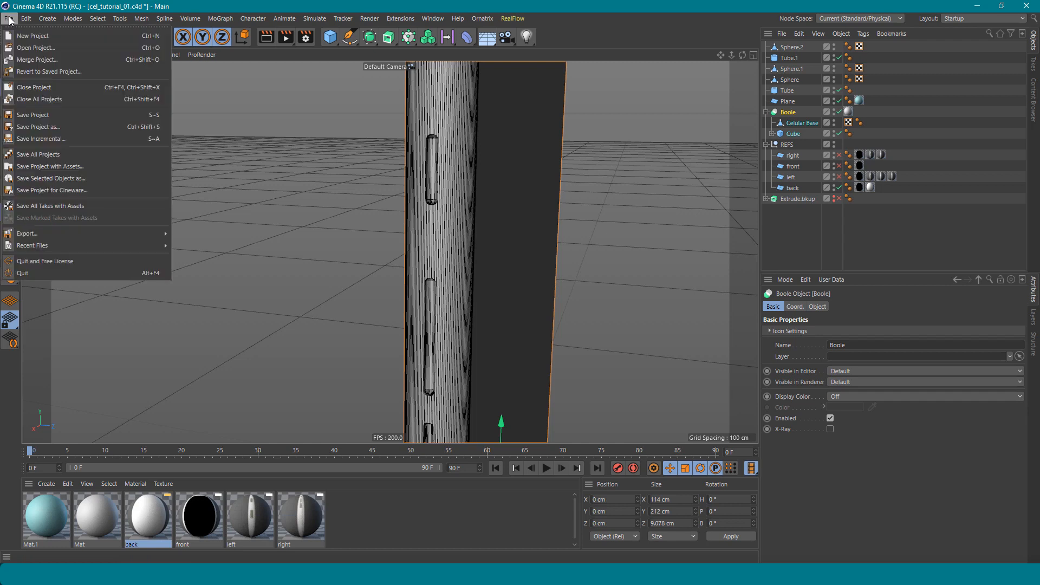
pyautogui.click(51, 139)
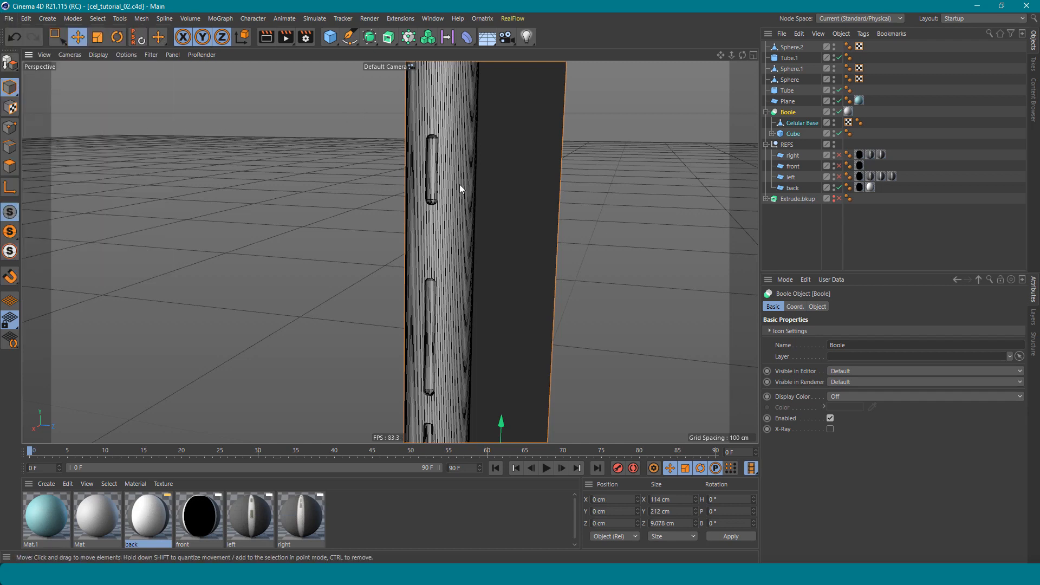
pyautogui.keyDown('alt'); pyautogui.moveTo(460, 185); pyautogui.dragTo(443, 170); pyautogui.keyUp('alt')
pyautogui.scroll(5, 445, 165)
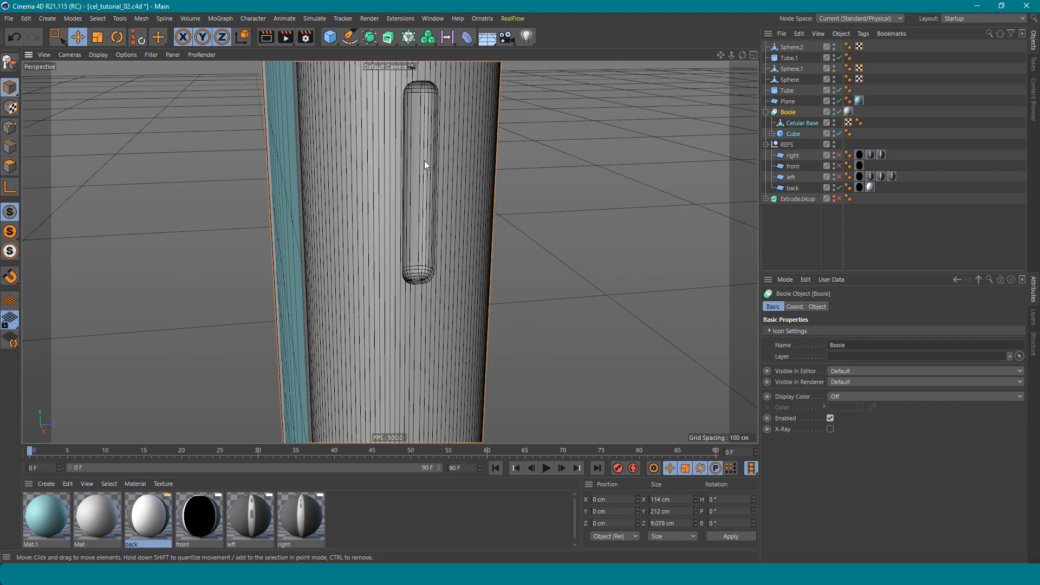
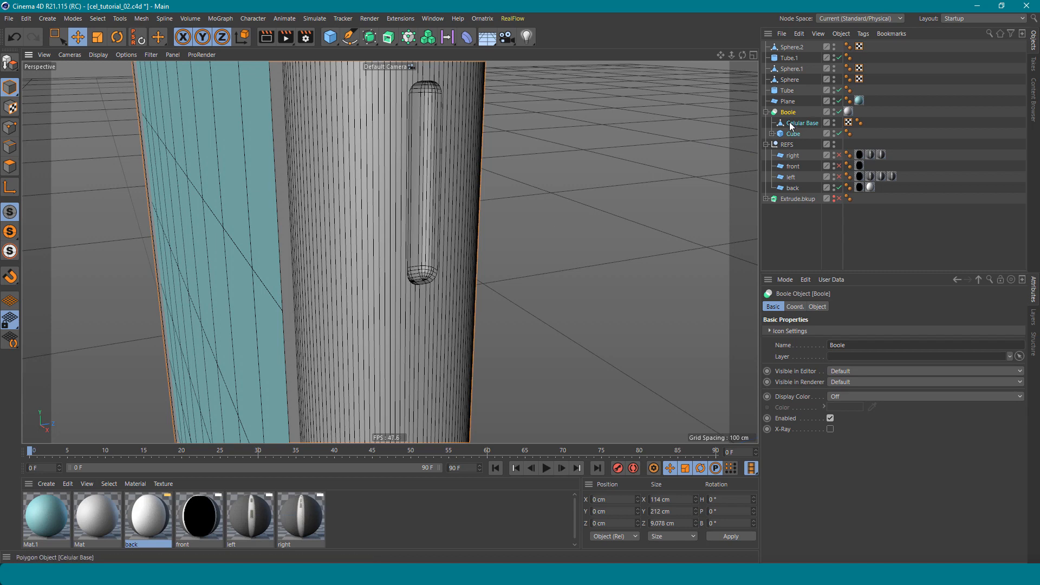
# Expand the cutter Cube group inside the Boole and turn off the Boole so the cutters show.
pyautogui.click(771, 133)
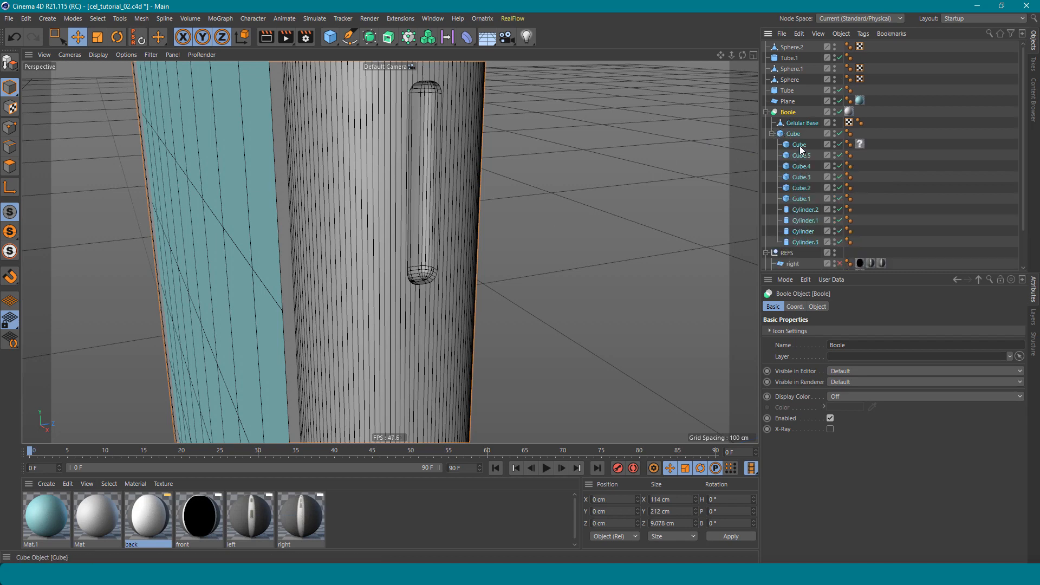
pyautogui.click(799, 145)
pyautogui.click(839, 111)
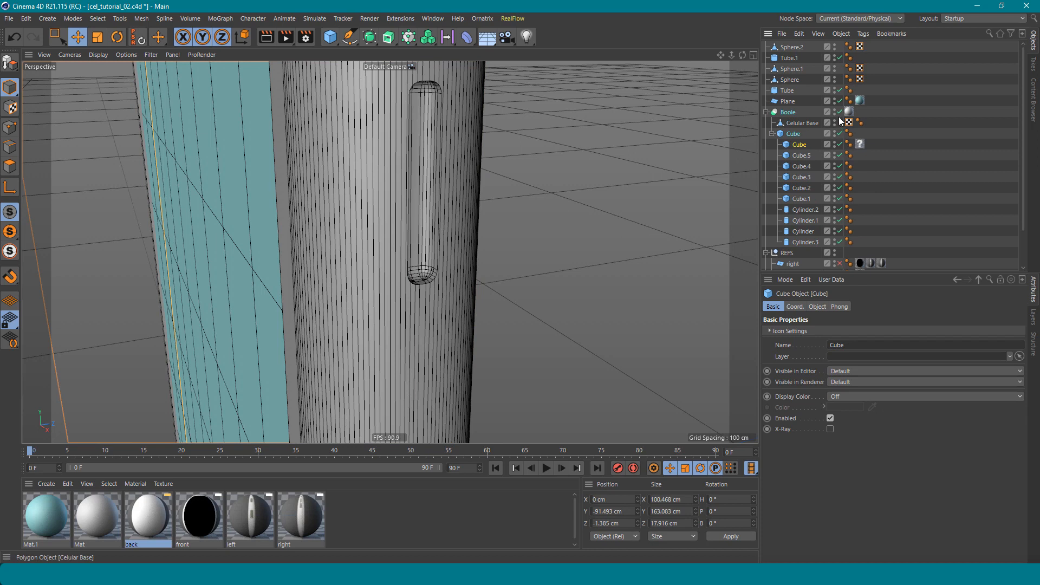
# Select the five side-button cubes on both phone edges, Cube.1 to Cube.5, and duplicate them outside the Boole hierarchy.
pyautogui.click(429, 163)
pyautogui.keyDown('alt'); pyautogui.moveTo(565, 262); pyautogui.dragTo(557, 168, button='middle'); pyautogui.keyUp('alt')
pyautogui.scroll(-3, 552, 168)
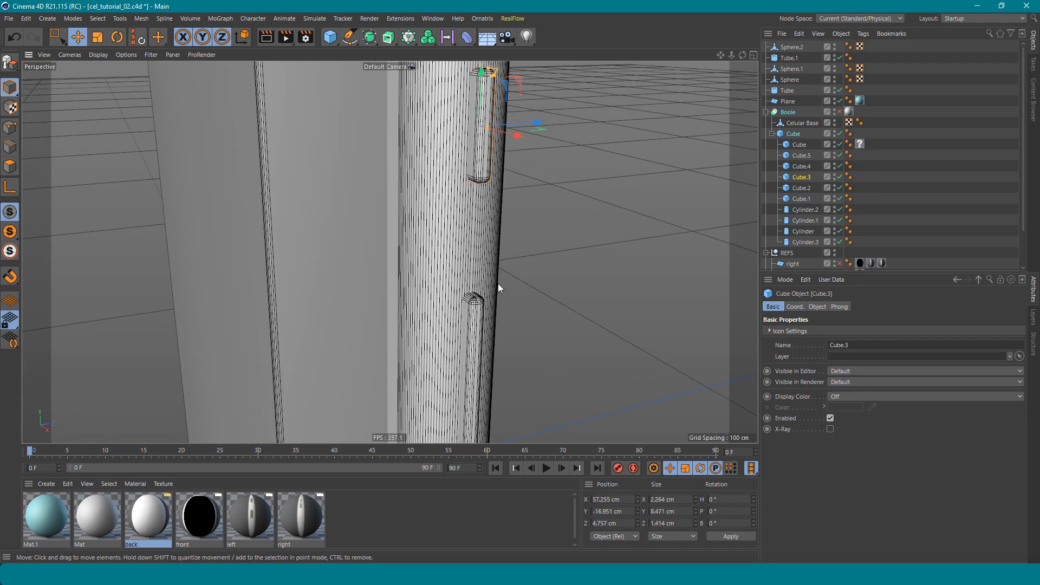
pyautogui.keyDown('alt'); pyautogui.moveTo(498, 289); pyautogui.dragTo(573, 125, button='middle'); pyautogui.keyUp('alt')
pyautogui.keyDown('shift'); pyautogui.click(482, 254); pyautogui.keyUp('shift')
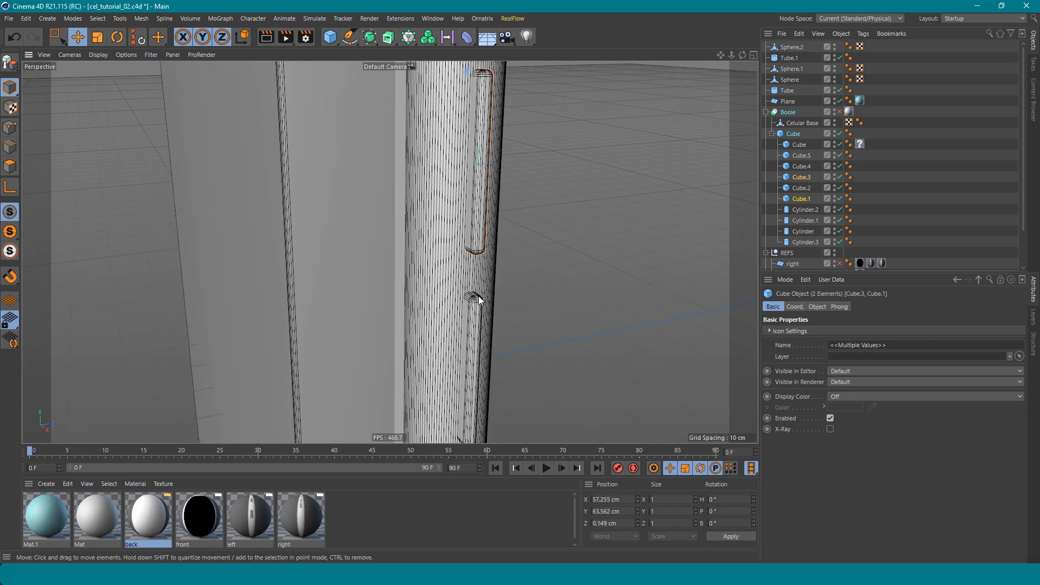
pyautogui.keyDown('alt'); pyautogui.moveTo(378, 191); pyautogui.dragTo(419, 230); pyautogui.keyUp('alt')
pyautogui.keyDown('alt'); pyautogui.moveTo(334, 206); pyautogui.dragTo(490, 210); pyautogui.keyUp('alt')
pyautogui.keyDown('alt'); pyautogui.moveTo(390, 251); pyautogui.dragTo(466, 212); pyautogui.keyUp('alt')
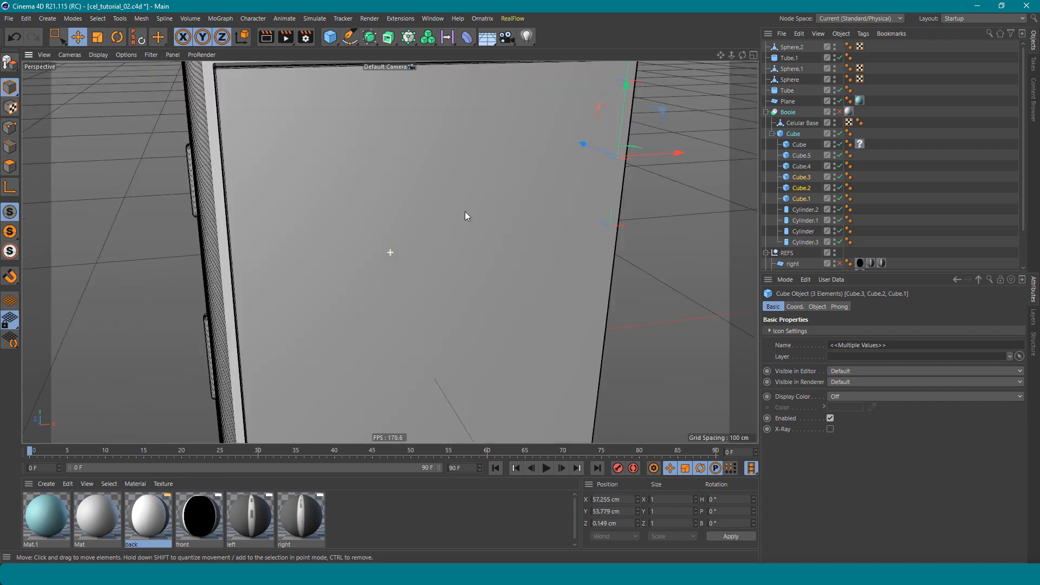
pyautogui.keyDown('alt'); pyautogui.moveTo(338, 226); pyautogui.dragTo(433, 217); pyautogui.keyUp('alt')
pyautogui.keyDown('shift'); pyautogui.click(211, 379); pyautogui.keyUp('shift')
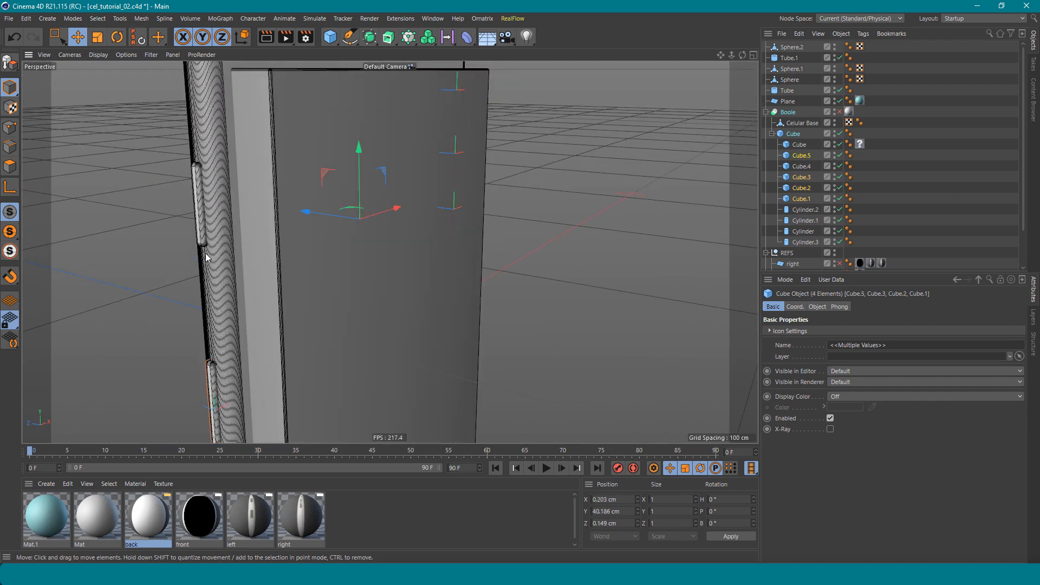
pyautogui.keyDown('alt'); pyautogui.moveTo(471, 194); pyautogui.dragTo(331, 221); pyautogui.keyUp('alt')
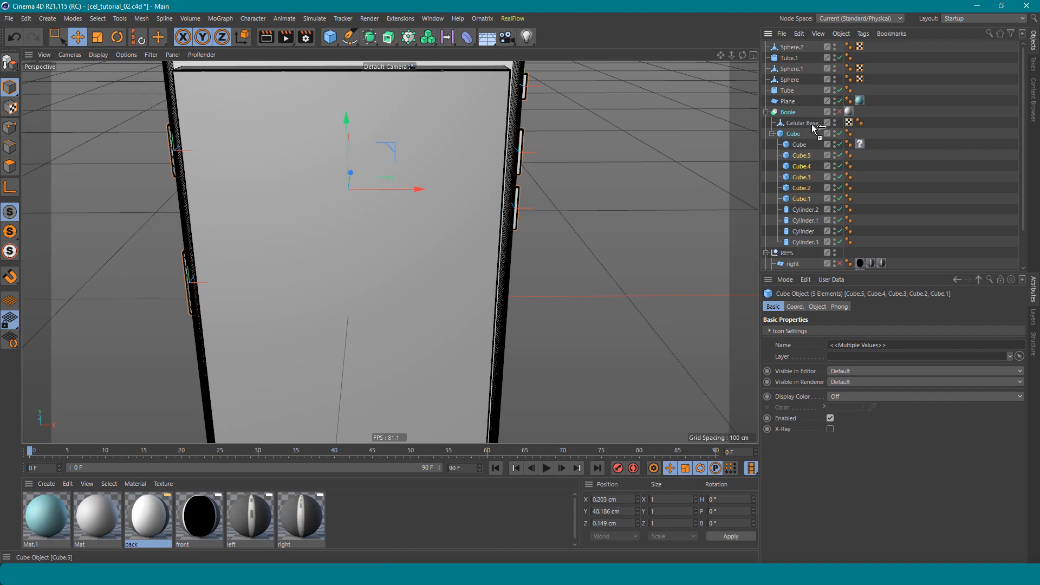
pyautogui.moveTo(790, 107); pyautogui.dragTo(789, 109)
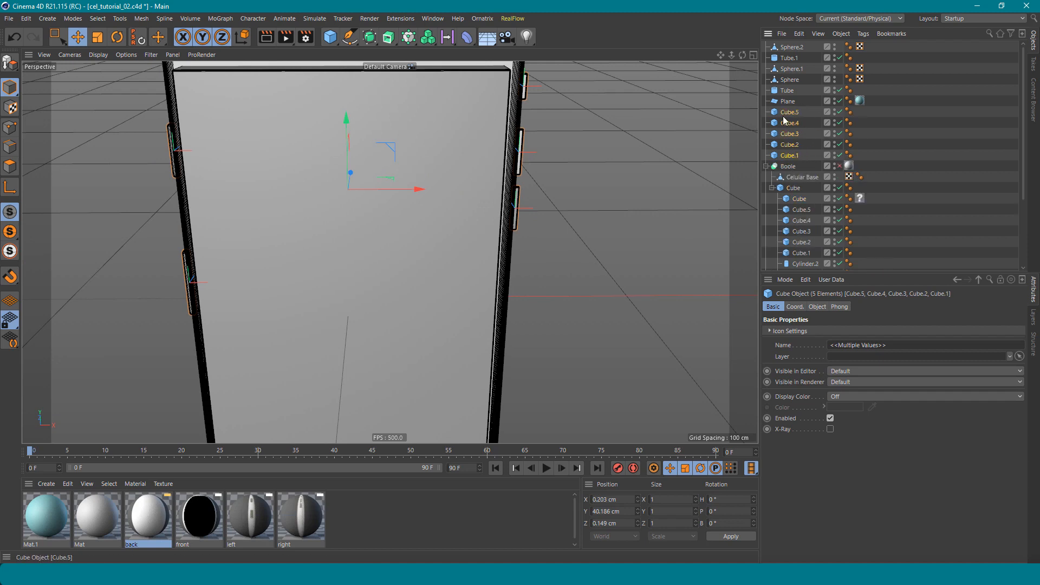
# Collapse the Boole hierarchy, turn the Boole back on and clear the selection.
pyautogui.click(766, 167)
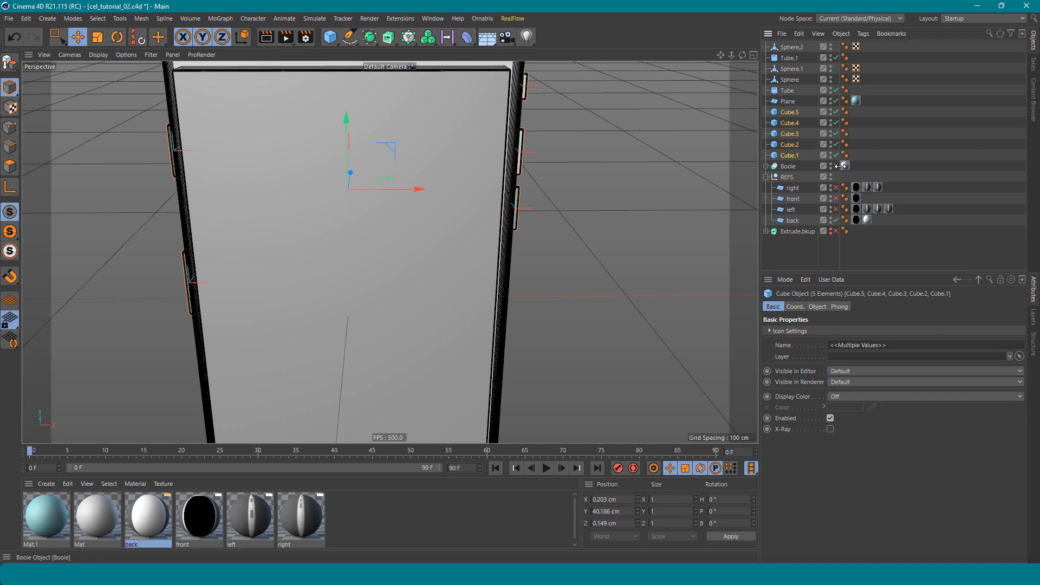
pyautogui.keyDown('alt'); pyautogui.moveTo(709, 157); pyautogui.dragTo(508, 195); pyautogui.keyUp('alt')
pyautogui.click(477, 190)
# Scale the small top button's copy, Cube.3, down to about 2.18 cm in X and narrow it to about 1.28 cm in Z.
pyautogui.scroll(5, 410, 177)
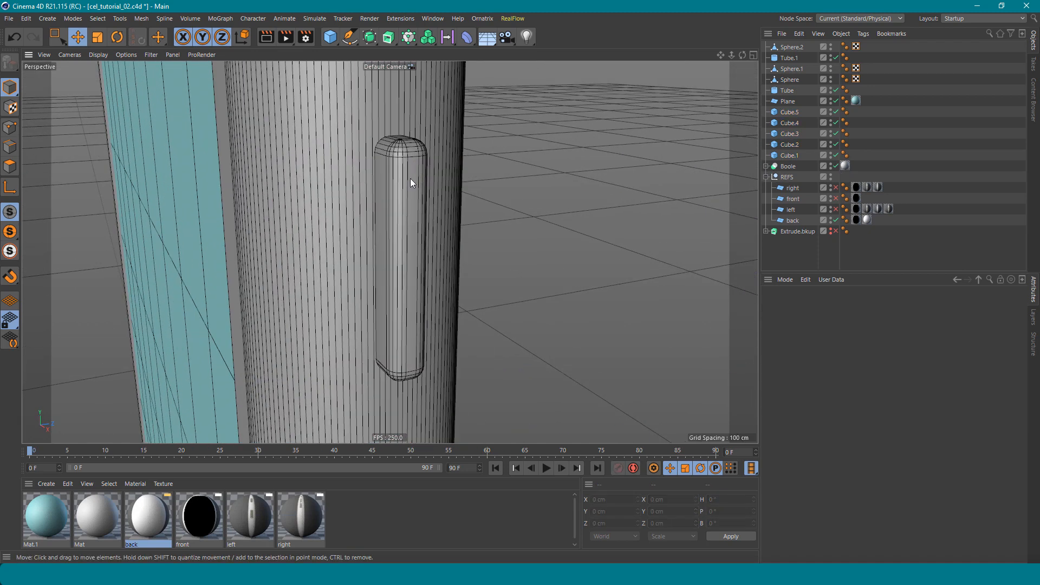
pyautogui.click(412, 182)
pyautogui.scroll(6, 406, 198)
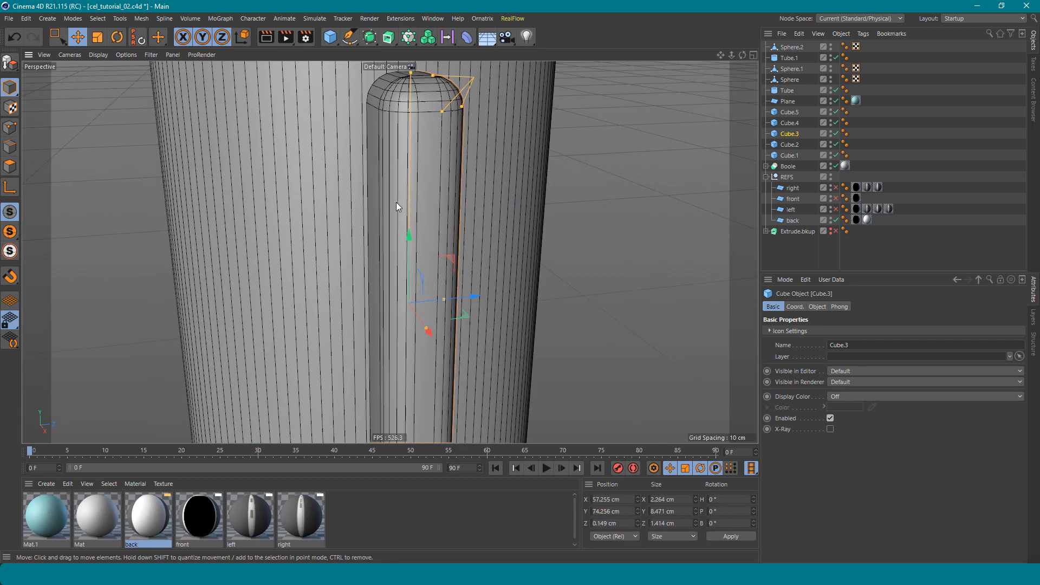
pyautogui.press('r')
pyautogui.press('t')
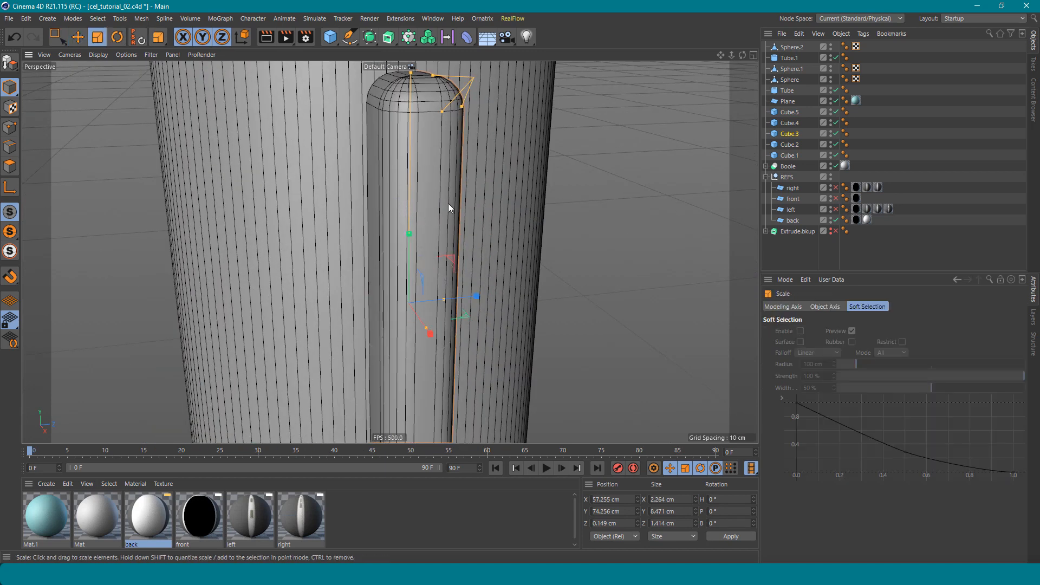
pyautogui.moveTo(448, 204); pyautogui.dragTo(412, 213)
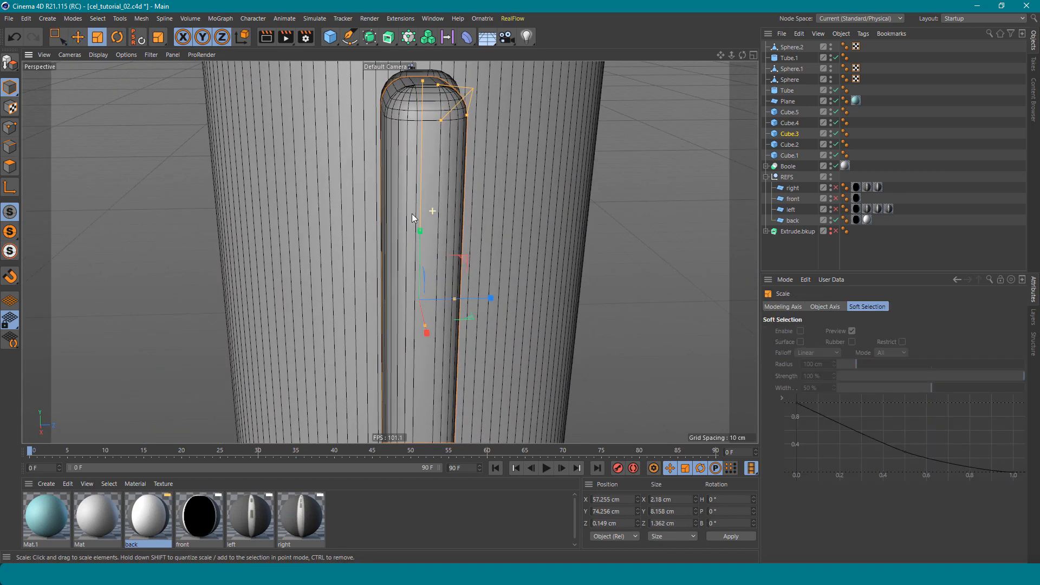
pyautogui.moveTo(455, 301); pyautogui.dragTo(441, 252)
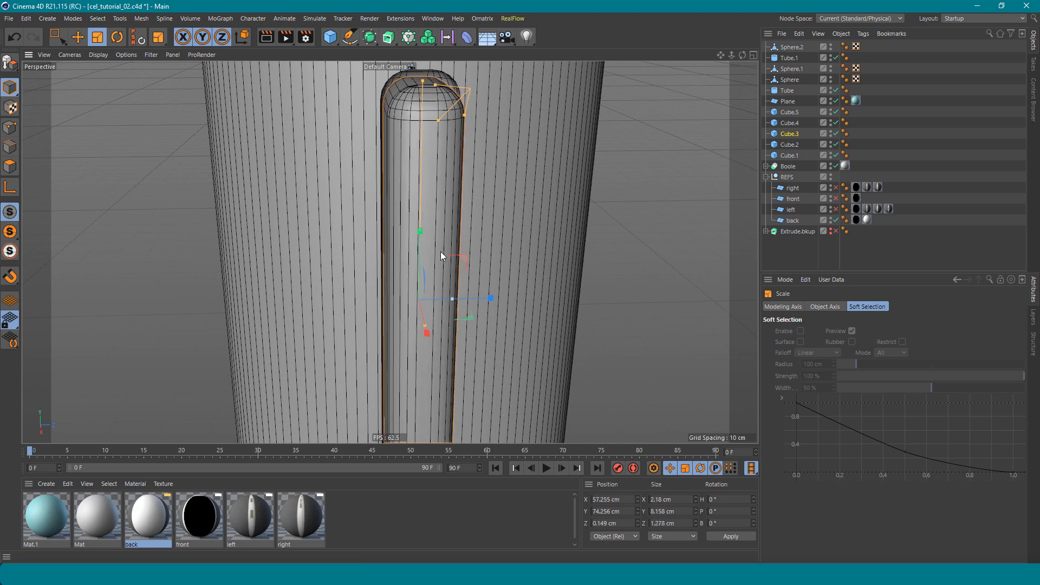
# Adjust the small top button's height to about 8.42 cm so it fits inside its slot with a thin gap.
pyautogui.moveTo(421, 73); pyautogui.dragTo(422, 70)
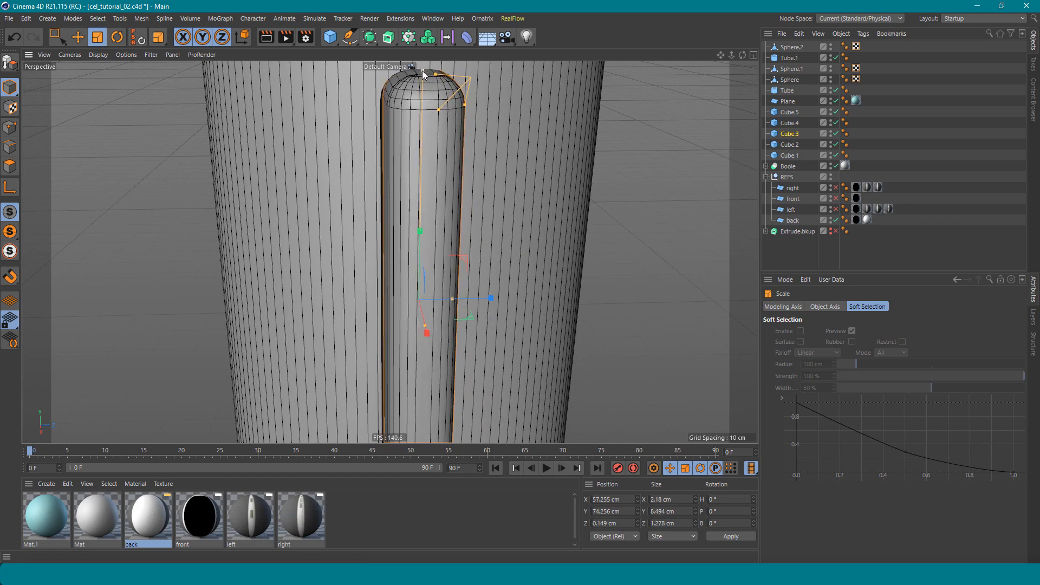
pyautogui.keyDown('alt'); pyautogui.moveTo(425, 116); pyautogui.dragTo(464, 123); pyautogui.keyUp('alt')
pyautogui.keyDown('alt'); pyautogui.moveTo(383, 85); pyautogui.dragTo(388, 136); pyautogui.keyUp('alt')
pyautogui.scroll(5, 389, 136)
pyautogui.keyDown('alt'); pyautogui.moveTo(388, 136); pyautogui.dragTo(450, 187, button='middle'); pyautogui.keyUp('alt')
pyautogui.moveTo(442, 136); pyautogui.dragTo(443, 142)
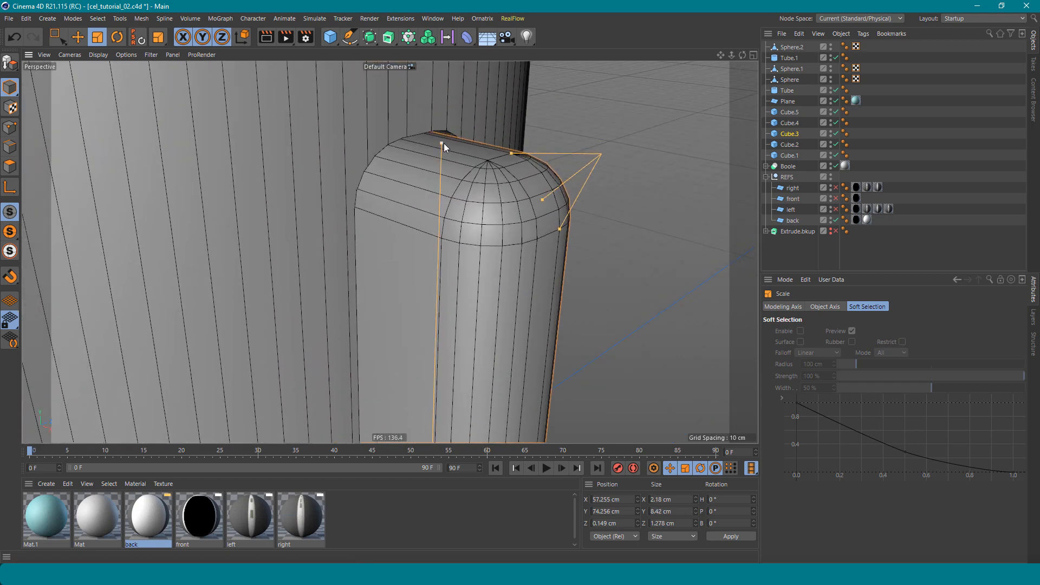
# Try to push the small top button about 1.05 cm inward along the X axis.
pyautogui.keyDown('alt'); pyautogui.moveTo(457, 187); pyautogui.dragTo(418, 172); pyautogui.keyUp('alt')
pyautogui.keyDown('alt'); pyautogui.moveTo(469, 281); pyautogui.dragTo(515, 239); pyautogui.keyUp('alt')
pyautogui.press('e')
pyautogui.moveTo(492, 310); pyautogui.dragTo(459, 300)
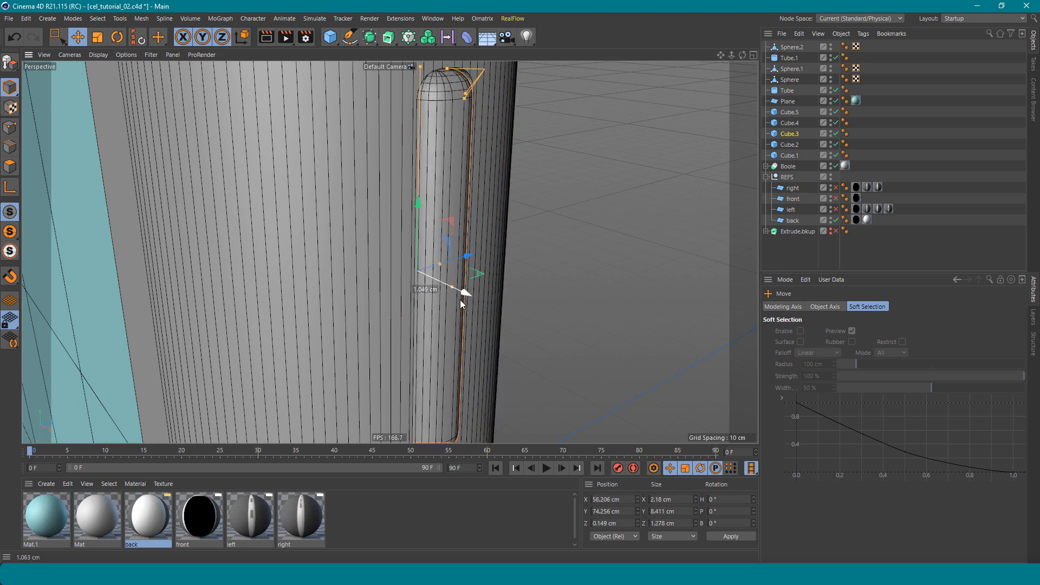
pyautogui.hotkey('ctrl', 'z')
pyautogui.keyDown('alt'); pyautogui.moveTo(466, 174); pyautogui.dragTo(524, 142); pyautogui.keyUp('alt')
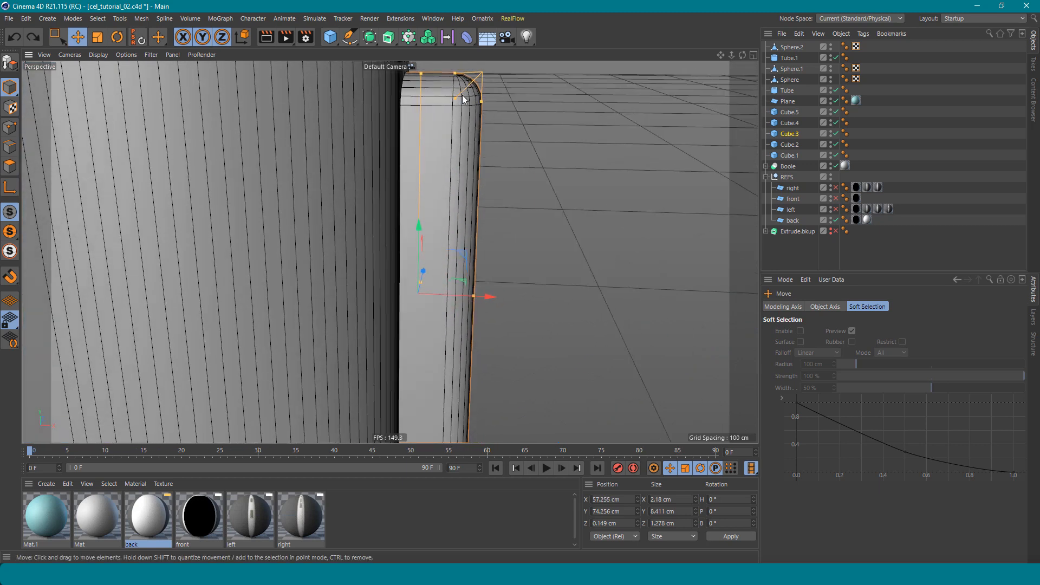
# Scale the middle button's copy, Cube.1, down to about 2.19 cm in X and narrow it to about 1.26 cm in Z.
pyautogui.moveTo(454, 101); pyautogui.dragTo(468, 261)
pyautogui.click(465, 271)
pyautogui.scroll(6, 470, 281)
pyautogui.press('t')
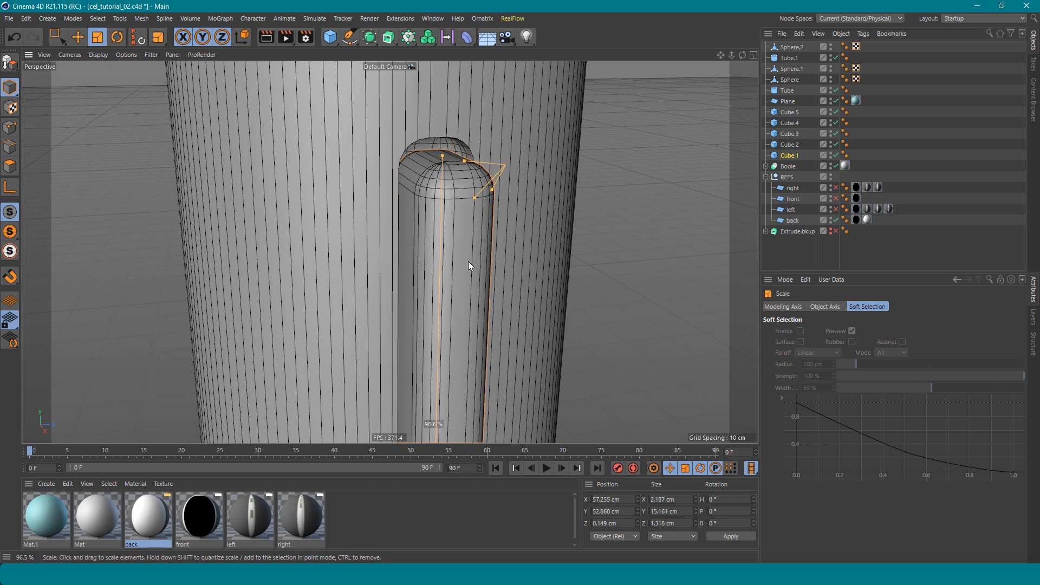
pyautogui.keyDown('alt'); pyautogui.moveTo(468, 261); pyautogui.dragTo(428, 220, button='middle'); pyautogui.keyUp('alt')
pyautogui.keyDown('alt'); pyautogui.moveTo(428, 220); pyautogui.dragTo(395, 212); pyautogui.keyUp('alt')
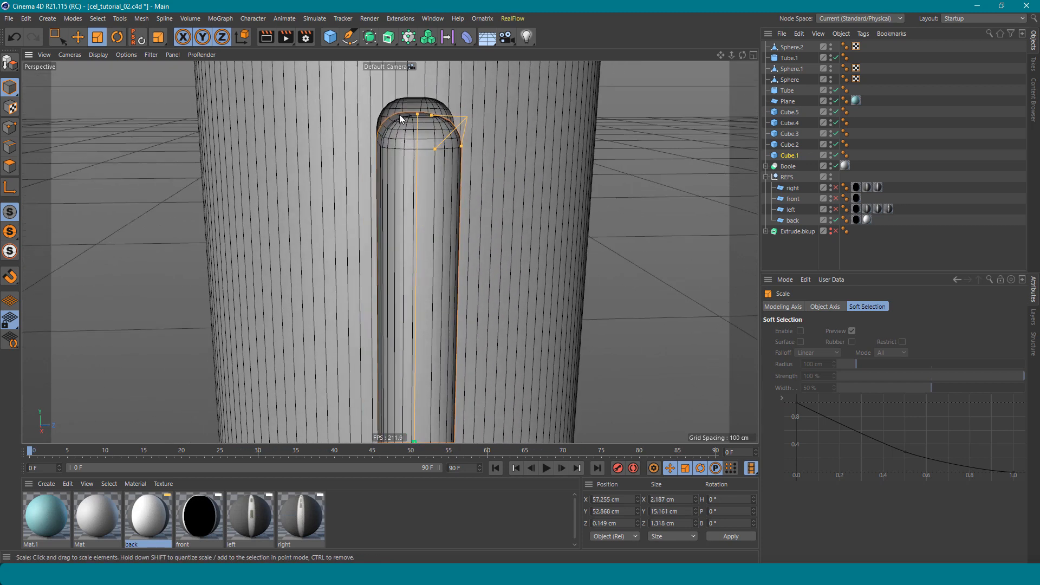
pyautogui.keyDown('alt'); pyautogui.moveTo(456, 253); pyautogui.dragTo(450, 328); pyautogui.keyUp('alt')
pyautogui.keyDown('alt'); pyautogui.moveTo(442, 346); pyautogui.dragTo(457, 232, button='middle'); pyautogui.keyUp('alt')
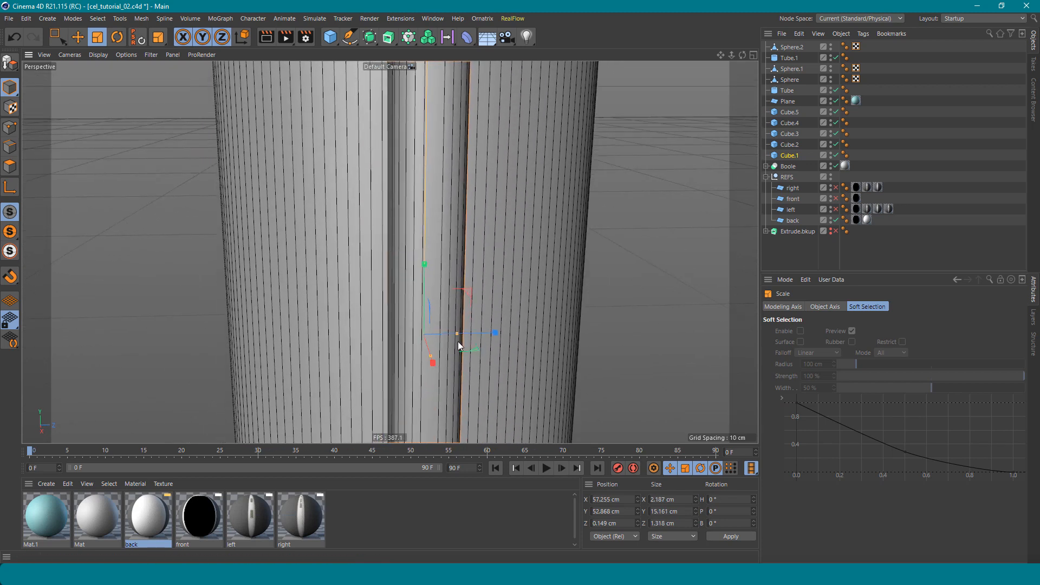
pyautogui.moveTo(458, 332); pyautogui.dragTo(456, 330)
# Stretch the middle button's height to about 15.6 cm to leave an even gap inside its slot.
pyautogui.keyDown('alt'); pyautogui.moveTo(388, 76); pyautogui.dragTo(408, 294, button='middle'); pyautogui.keyUp('alt')
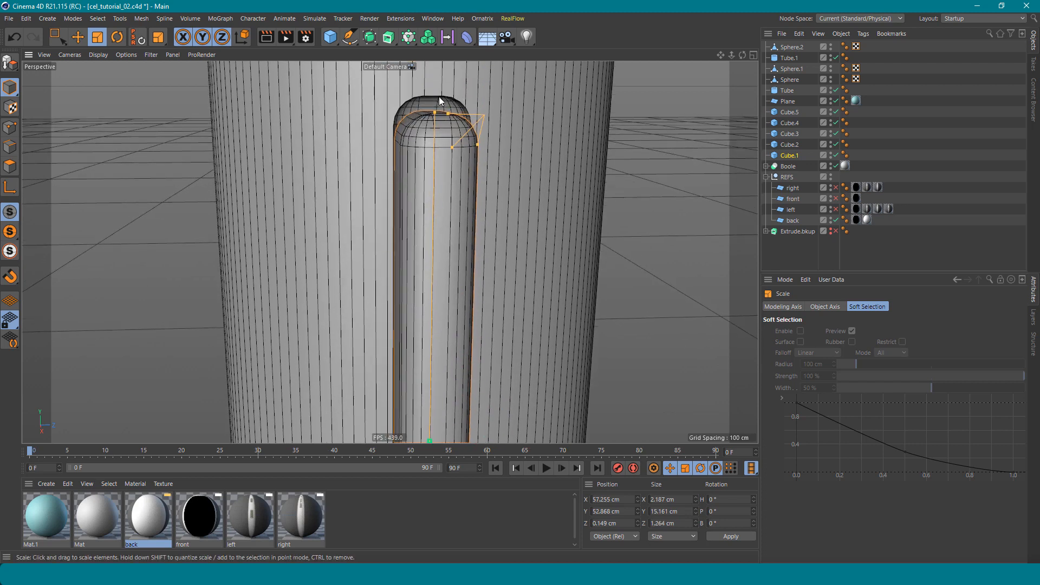
pyautogui.moveTo(437, 110); pyautogui.dragTo(387, 108)
pyautogui.scroll(5, 466, 137)
pyautogui.keyDown('alt'); pyautogui.moveTo(473, 138); pyautogui.dragTo(502, 138); pyautogui.keyUp('alt')
pyautogui.keyDown('alt'); pyautogui.moveTo(482, 153); pyautogui.dragTo(417, 187, button='right'); pyautogui.keyUp('alt')
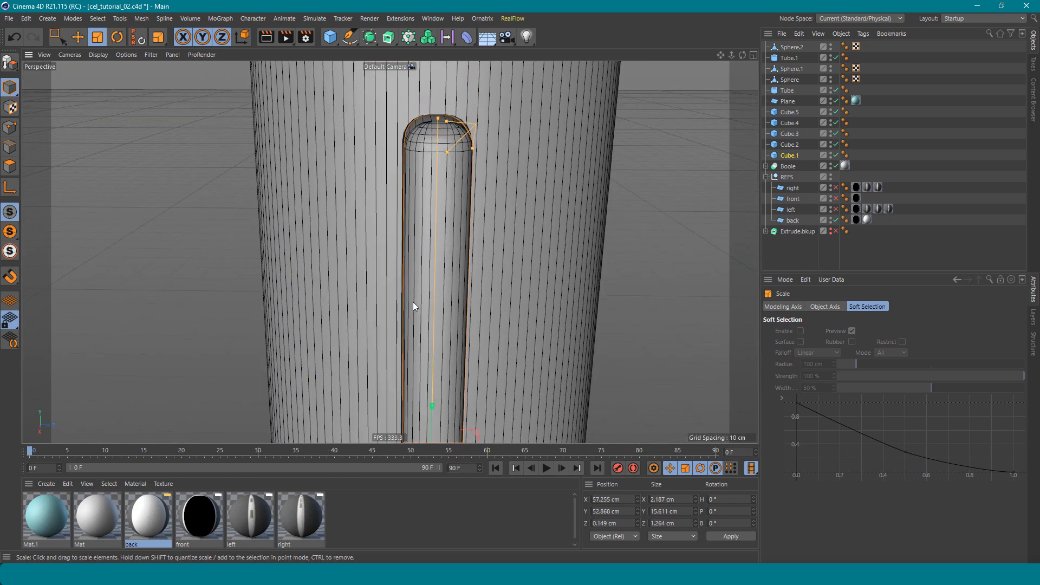
# Scale the lowest button's copy, Cube.2, down to about 2.1 by 1.27 cm in X and Z and stretch its height to about 15.6 cm.
pyautogui.keyDown('alt'); pyautogui.moveTo(413, 309); pyautogui.dragTo(410, 103, button='middle'); pyautogui.keyUp('alt')
pyautogui.keyDown('alt'); pyautogui.moveTo(408, 423); pyautogui.dragTo(391, 236, button='middle'); pyautogui.keyUp('alt')
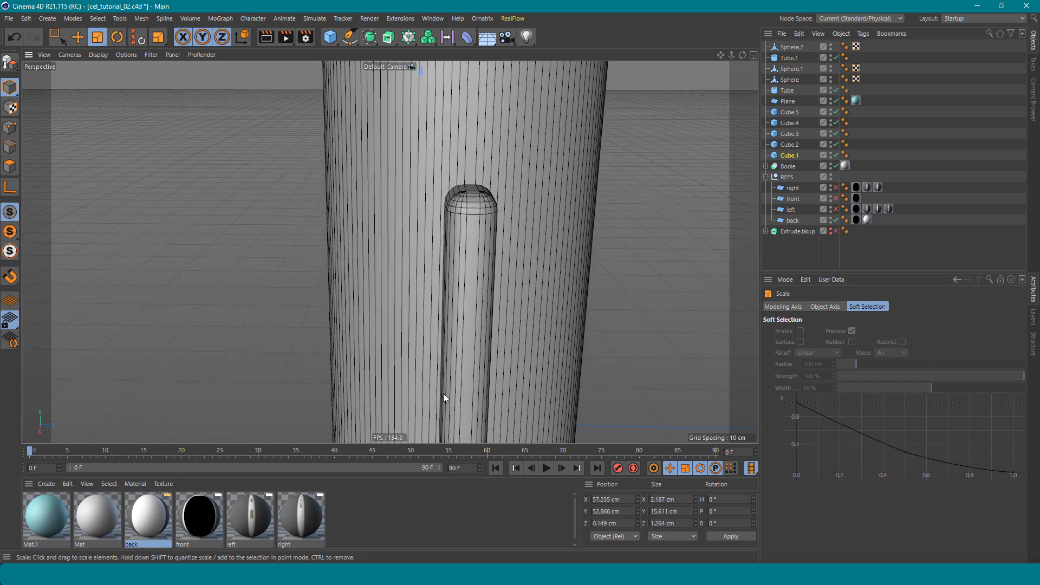
pyautogui.click(464, 291)
pyautogui.scroll(5, 486, 258)
pyautogui.press('t')
pyautogui.moveTo(491, 244); pyautogui.dragTo(463, 255)
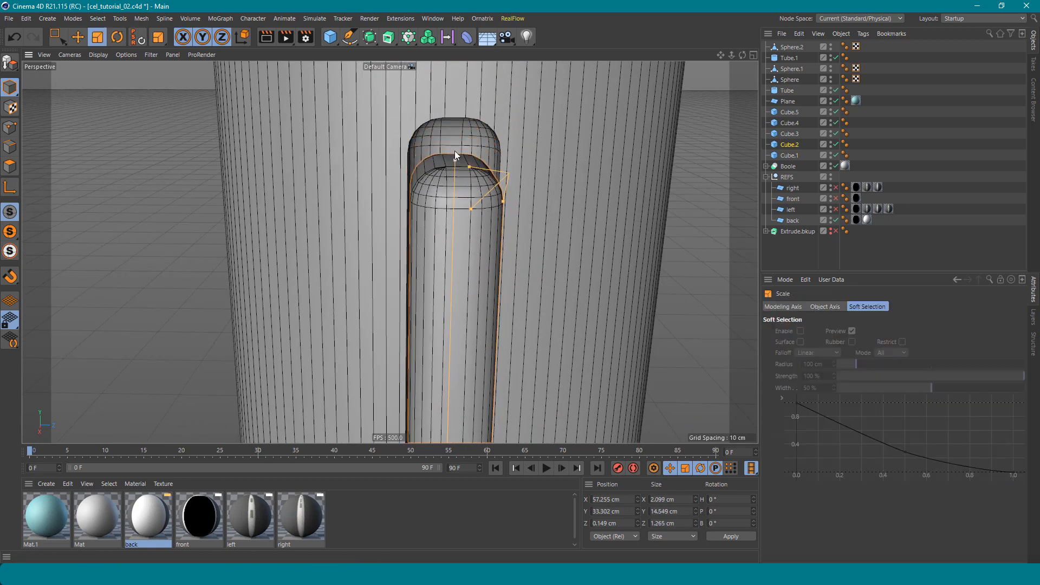
pyautogui.moveTo(455, 152)
pyautogui.mouseDown()
pyautogui.moveTo(455, 123)
pyautogui.moveTo(466, 126)
pyautogui.moveTo(471, 108)
pyautogui.moveTo(460, 157)
pyautogui.moveTo(439, 151)
pyautogui.moveTo(515, 171)
pyautogui.mouseUp()
pyautogui.scroll(3, 445, 153)
pyautogui.scroll(-8, 515, 172)
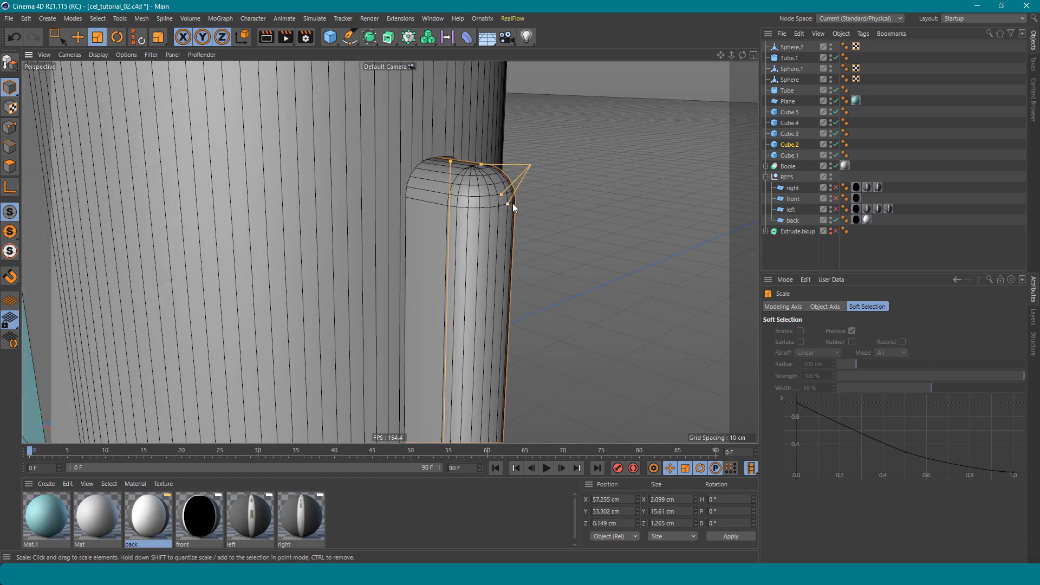
# Select the three buttons on this edge together and move them inward along X to about 56.3 cm.
pyautogui.keyDown('alt'); pyautogui.moveTo(538, 155); pyautogui.dragTo(551, 268, button='middle'); pyautogui.keyUp('alt')
pyautogui.keyDown('shift'); pyautogui.click(509, 212); pyautogui.keyUp('shift')
pyautogui.keyDown('alt'); pyautogui.moveTo(535, 158); pyautogui.dragTo(548, 373, button='middle'); pyautogui.keyUp('alt')
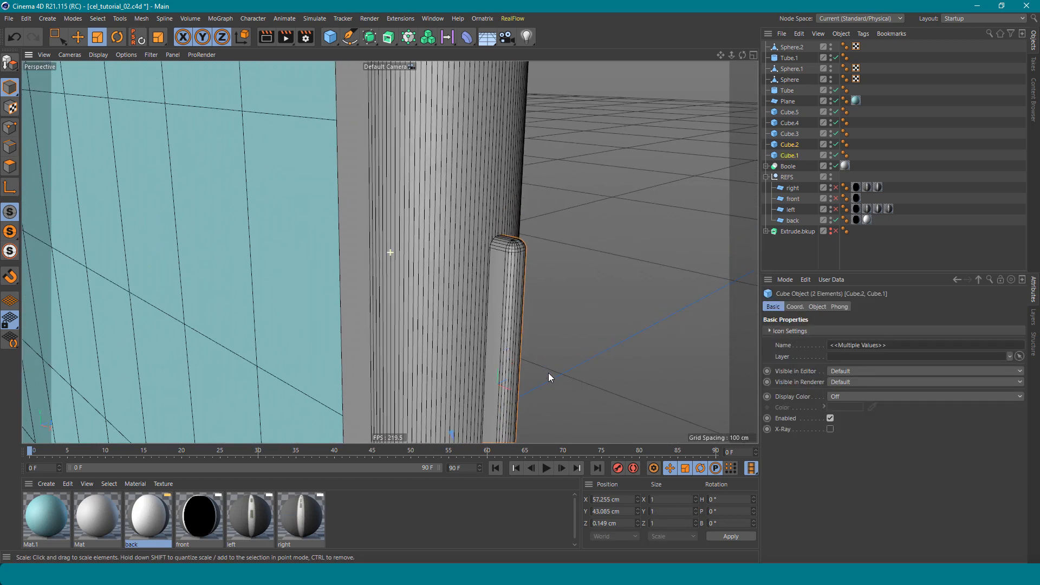
pyautogui.moveTo(560, 252)
pyautogui.keyDown('alt'); pyautogui.mouseDown(button='middle')
pyautogui.moveTo(562, 368)
pyautogui.moveTo(550, 252)
pyautogui.mouseUp(button='middle'); pyautogui.keyUp('alt')
pyautogui.keyDown('shift'); pyautogui.click(537, 183); pyautogui.keyUp('shift')
pyautogui.scroll(-5, 550, 252)
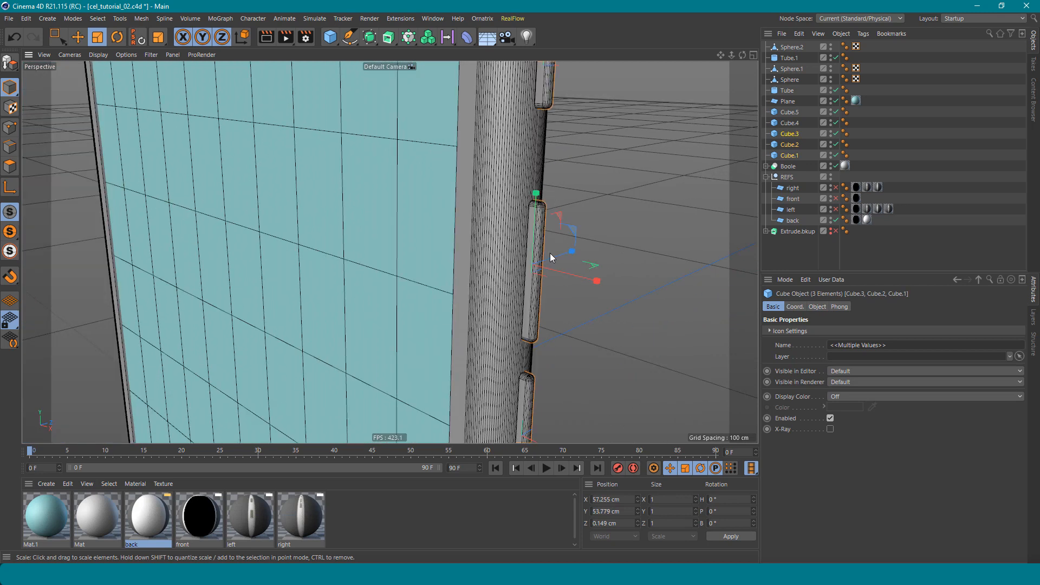
pyautogui.keyDown('alt'); pyautogui.moveTo(550, 253); pyautogui.dragTo(571, 265); pyautogui.keyUp('alt')
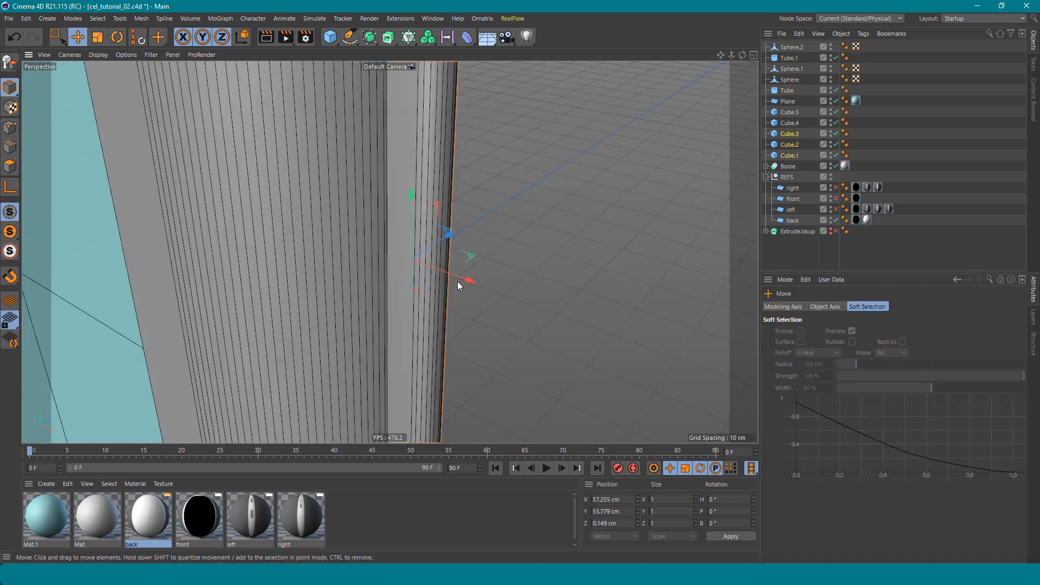
pyautogui.moveTo(457, 282); pyautogui.dragTo(486, 233)
pyautogui.scroll(-8, 483, 235)
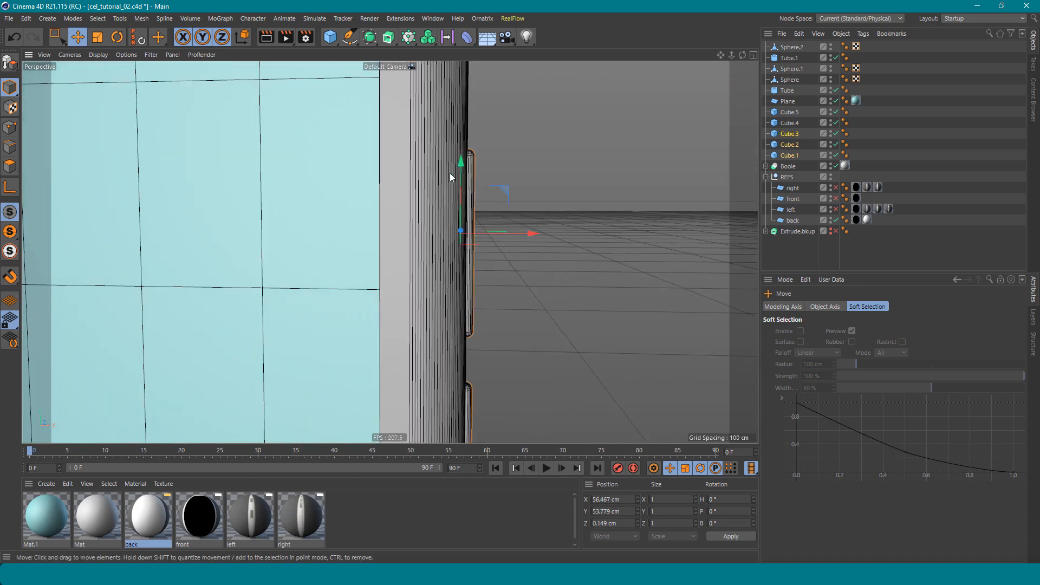
pyautogui.keyDown('alt'); pyautogui.moveTo(449, 174); pyautogui.dragTo(447, 239); pyautogui.keyUp('alt')
pyautogui.keyDown('alt'); pyautogui.moveTo(448, 239); pyautogui.dragTo(675, 288, button='middle'); pyautogui.keyUp('alt')
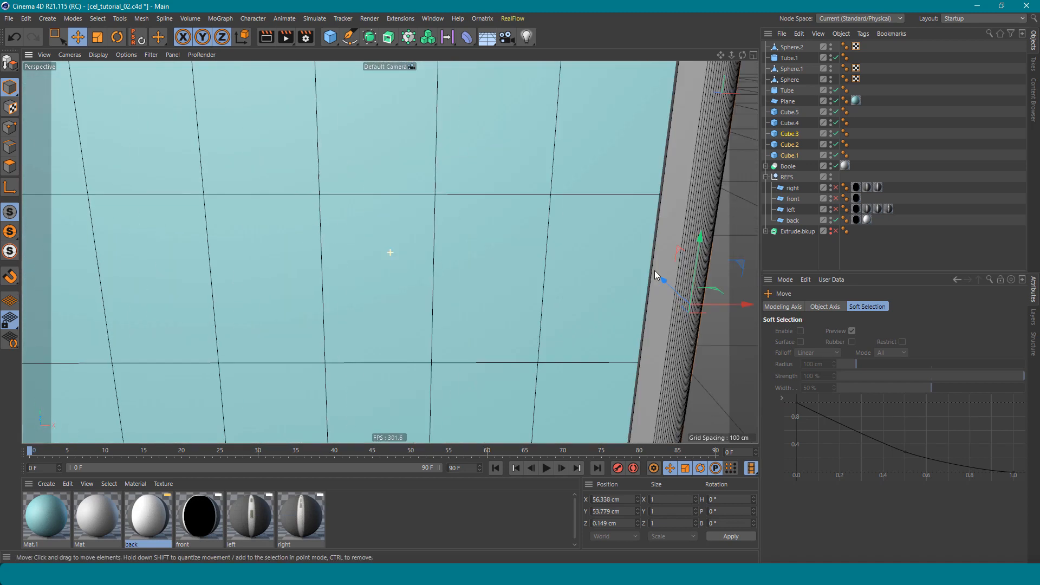
# Scale the upper button on the opposite edge, Cube.4, down to about 2.16 by 2.39 cm in X and Z.
pyautogui.scroll(-5, 674, 288)
pyautogui.keyDown('alt'); pyautogui.moveTo(274, 246); pyautogui.dragTo(556, 247, button='middle'); pyautogui.keyUp('alt')
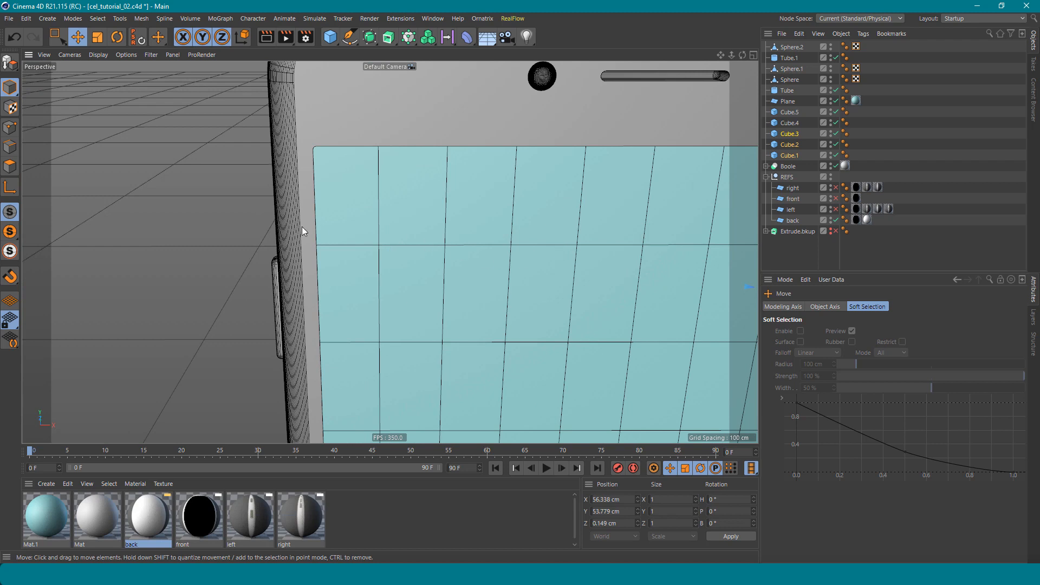
pyautogui.keyDown('alt'); pyautogui.moveTo(302, 226); pyautogui.dragTo(470, 212); pyautogui.keyUp('alt')
pyautogui.scroll(4, 379, 253)
pyautogui.click(395, 249)
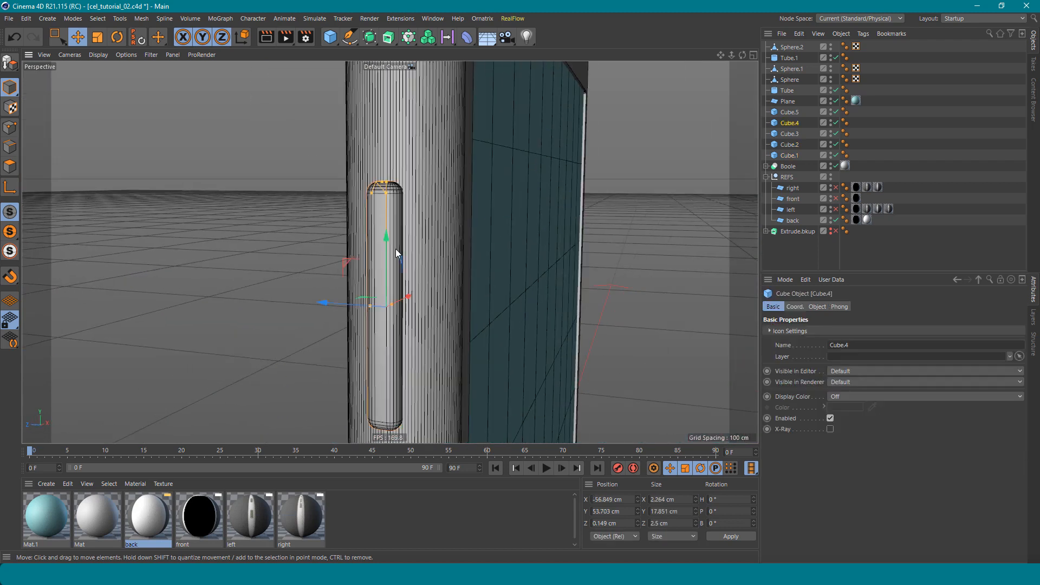
pyautogui.keyDown('alt'); pyautogui.moveTo(396, 248); pyautogui.dragTo(401, 210); pyautogui.keyUp('alt')
pyautogui.scroll(2, 410, 184)
pyautogui.press('t')
# Stretch the upper button's height to about 17.7 cm to leave a narrow gap inside its slot.
pyautogui.scroll(3, 425, 224)
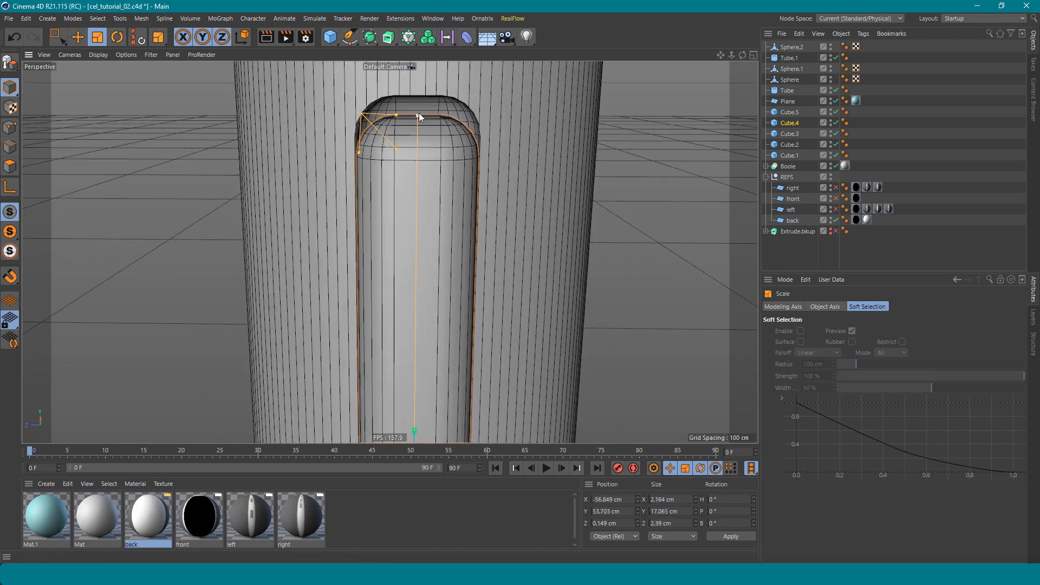
pyautogui.moveTo(418, 113); pyautogui.dragTo(420, 99)
pyautogui.moveTo(427, 173)
pyautogui.keyDown('alt'); pyautogui.mouseDown()
pyautogui.moveTo(390, 169)
pyautogui.moveTo(362, 221)
pyautogui.moveTo(416, 157)
pyautogui.mouseUp(); pyautogui.keyUp('alt')
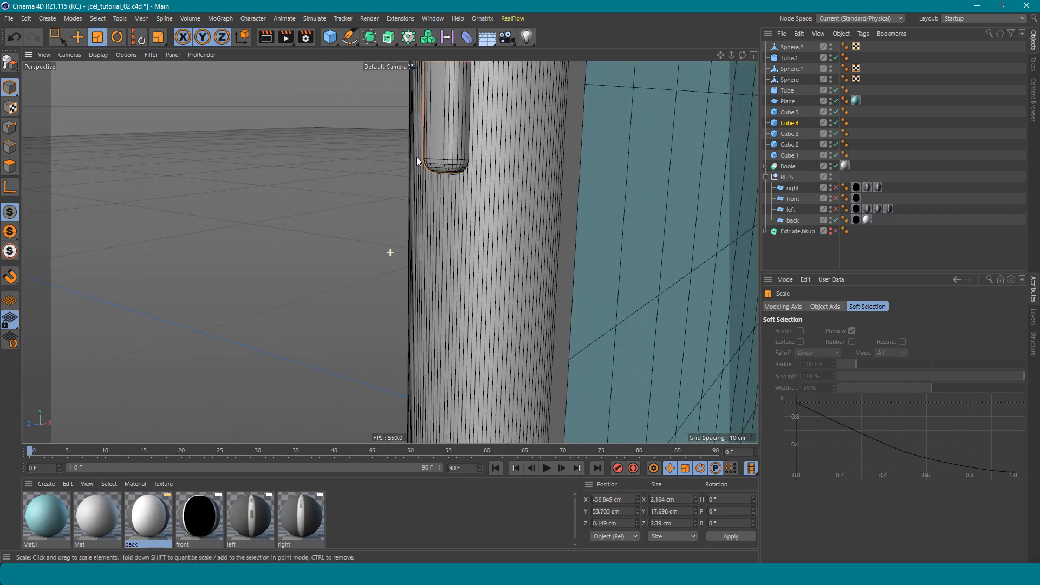
# Narrow the lower button on this edge, Cube.5, to about 2.29 cm in Z so it clears its slot's sides.
pyautogui.keyDown('alt'); pyautogui.moveTo(416, 157); pyautogui.dragTo(416, 22, button='middle'); pyautogui.keyUp('alt')
pyautogui.keyDown('alt'); pyautogui.moveTo(431, 329); pyautogui.dragTo(407, 115, button='middle'); pyautogui.keyUp('alt')
pyautogui.scroll(5, 407, 146)
pyautogui.click(466, 291)
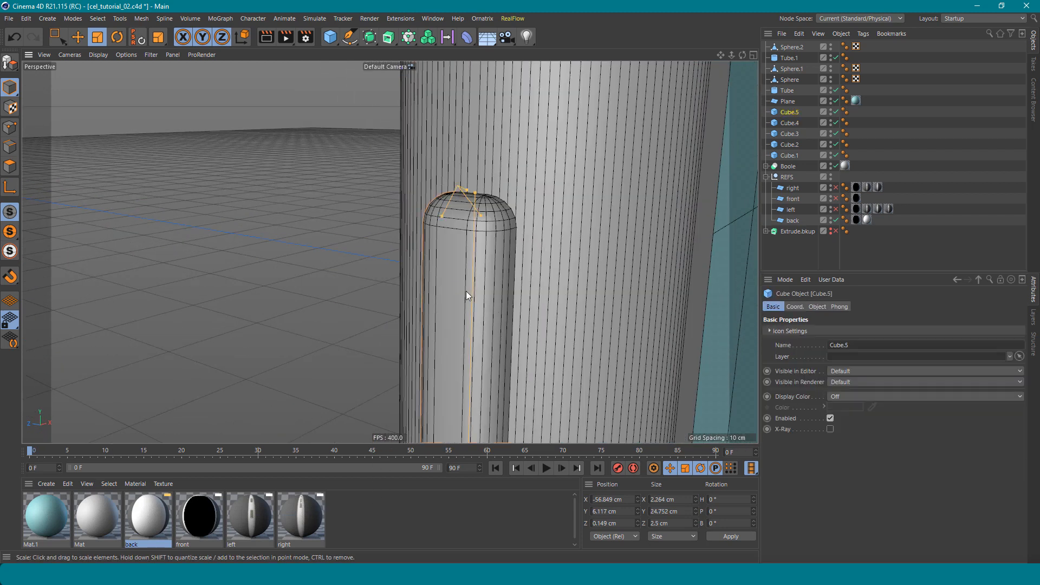
pyautogui.keyDown('alt'); pyautogui.moveTo(466, 291); pyautogui.dragTo(494, 279); pyautogui.keyUp('alt')
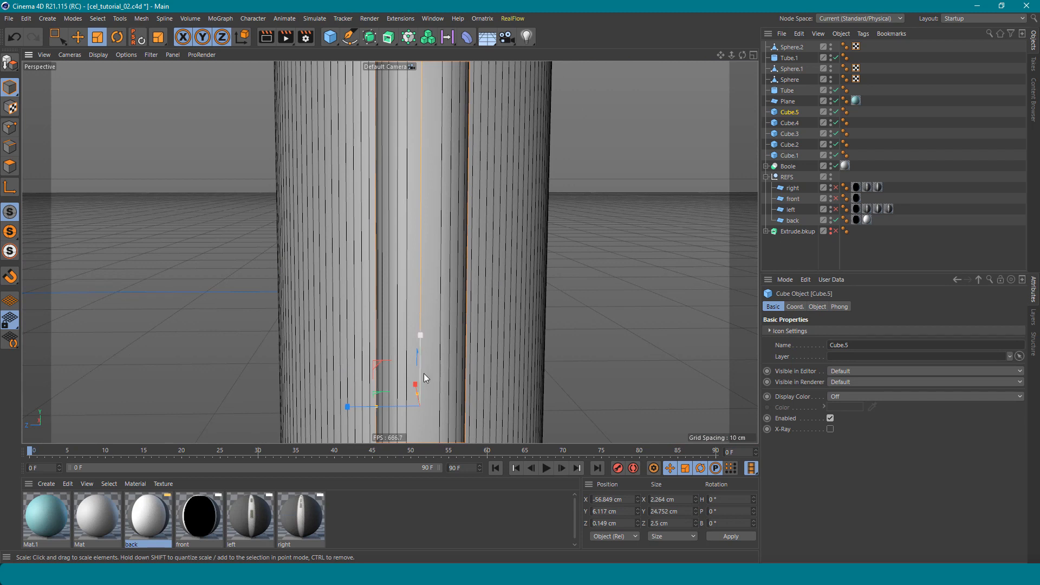
pyautogui.keyDown('alt'); pyautogui.moveTo(423, 374); pyautogui.dragTo(421, 345, button='middle'); pyautogui.keyUp('alt')
pyautogui.moveTo(375, 378); pyautogui.dragTo(375, 379)
# Shorten the lower button's height to about 24.6 cm to leave a small gap at the slot ends.
pyautogui.keyDown('alt'); pyautogui.moveTo(403, 256); pyautogui.dragTo(429, 326, button='middle'); pyautogui.keyUp('alt')
pyautogui.scroll(3, 428, 141)
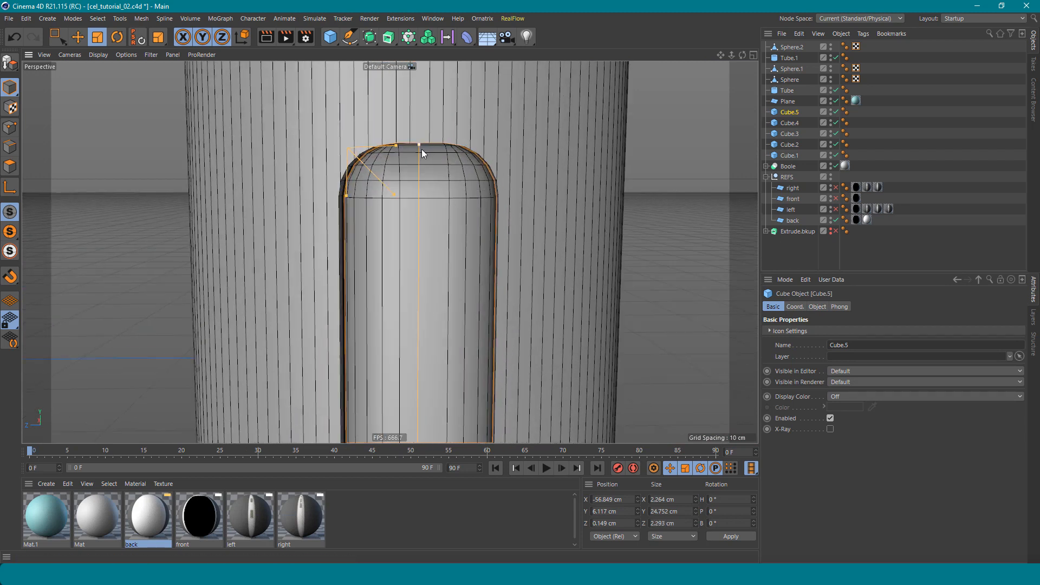
pyautogui.moveTo(422, 145); pyautogui.dragTo(423, 151)
pyautogui.keyDown('alt'); pyautogui.moveTo(436, 196); pyautogui.dragTo(380, 221); pyautogui.keyUp('alt')
pyautogui.scroll(-4, 380, 221)
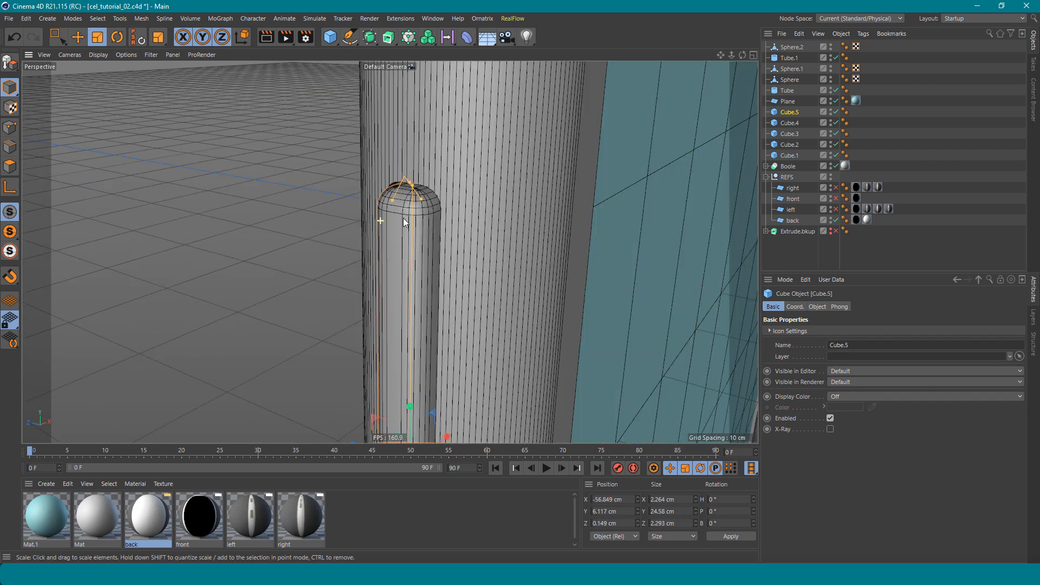
# Select both buttons on this edge together and move them inward along X to about -56.4 cm.
pyautogui.scroll(-5, 432, 222)
pyautogui.keyDown('alt'); pyautogui.moveTo(446, 181); pyautogui.dragTo(352, 181); pyautogui.keyUp('alt')
pyautogui.keyDown('alt'); pyautogui.moveTo(425, 169); pyautogui.dragTo(403, 346, button='middle'); pyautogui.keyUp('alt')
pyautogui.keyDown('alt'); pyautogui.moveTo(401, 244); pyautogui.dragTo(443, 196, button='middle'); pyautogui.keyUp('alt')
pyautogui.keyDown('shift'); pyautogui.click(414, 96); pyautogui.keyUp('shift')
pyautogui.scroll(-2, 457, 277)
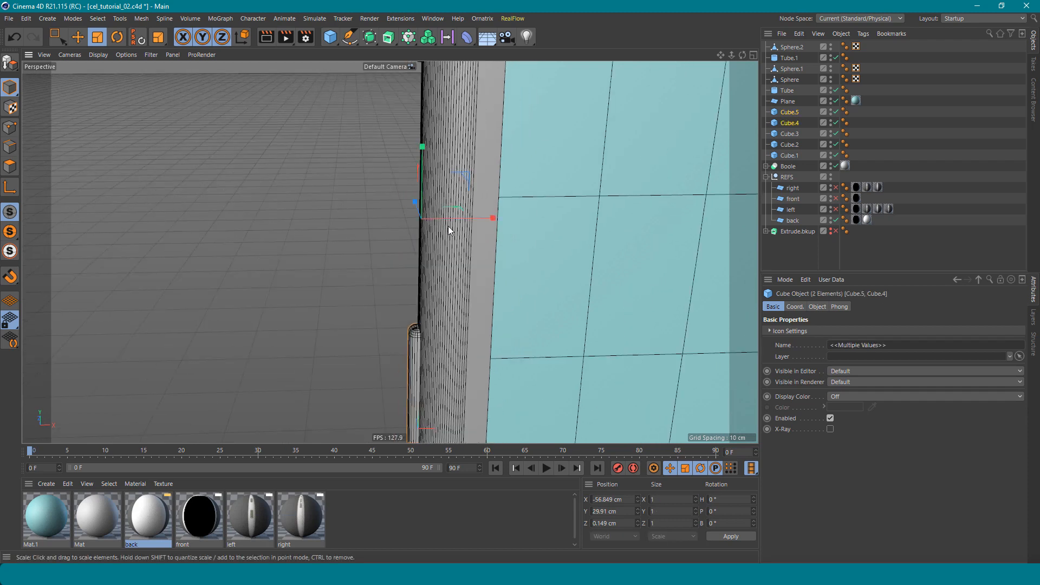
pyautogui.press('e')
pyautogui.moveTo(462, 217); pyautogui.dragTo(469, 218)
pyautogui.keyDown('alt'); pyautogui.moveTo(491, 230); pyautogui.dragTo(492, 381, button='middle'); pyautogui.keyUp('alt')
pyautogui.click(421, 193)
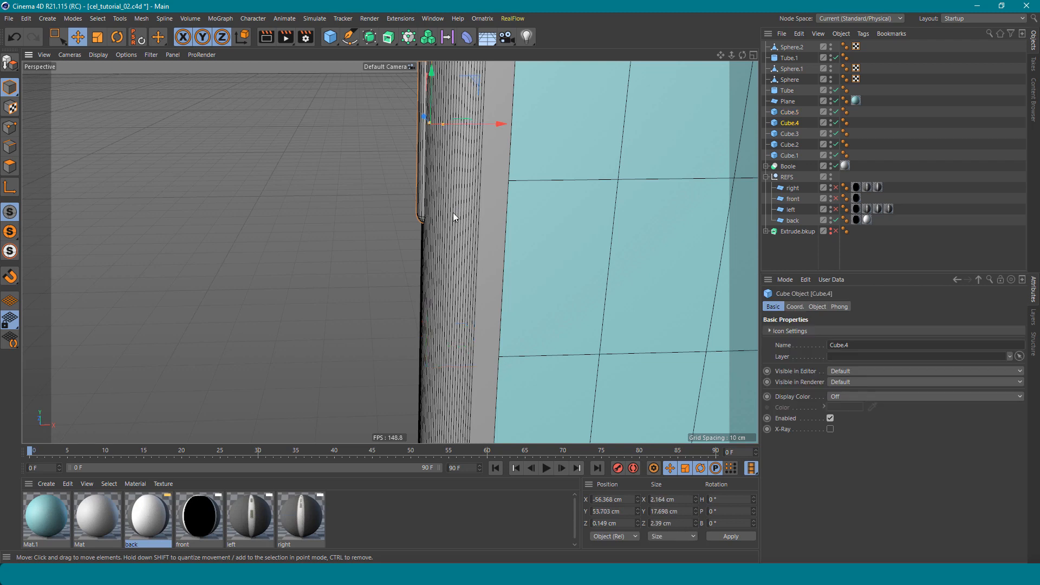